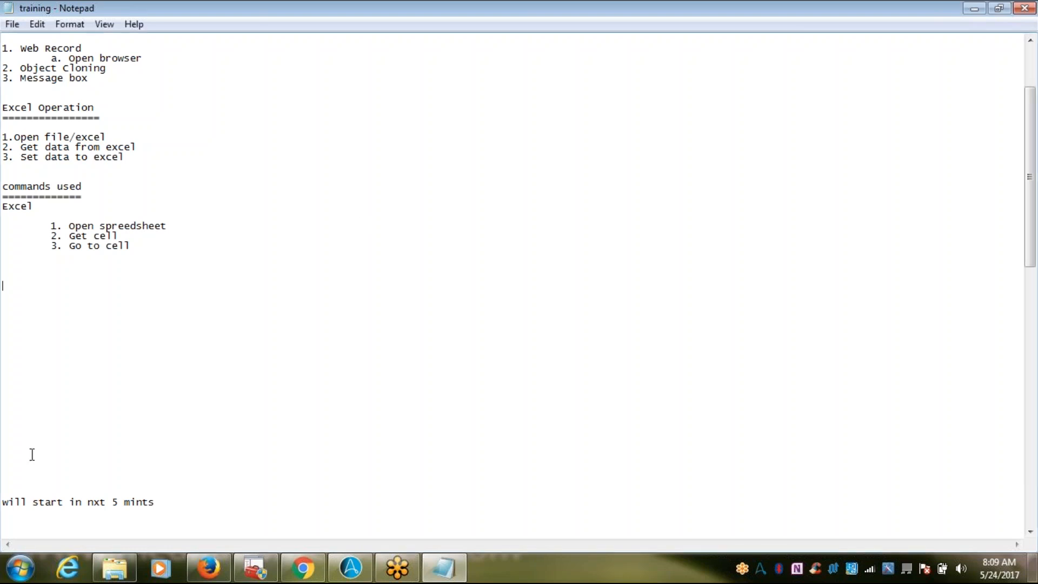
- Insert six blank lines in the notes above the line "will start in nxt 5 mints"
click(32, 454)
key(Return)
key(Return)
key(Return)
key(Return)
key(Return)
key(Return)
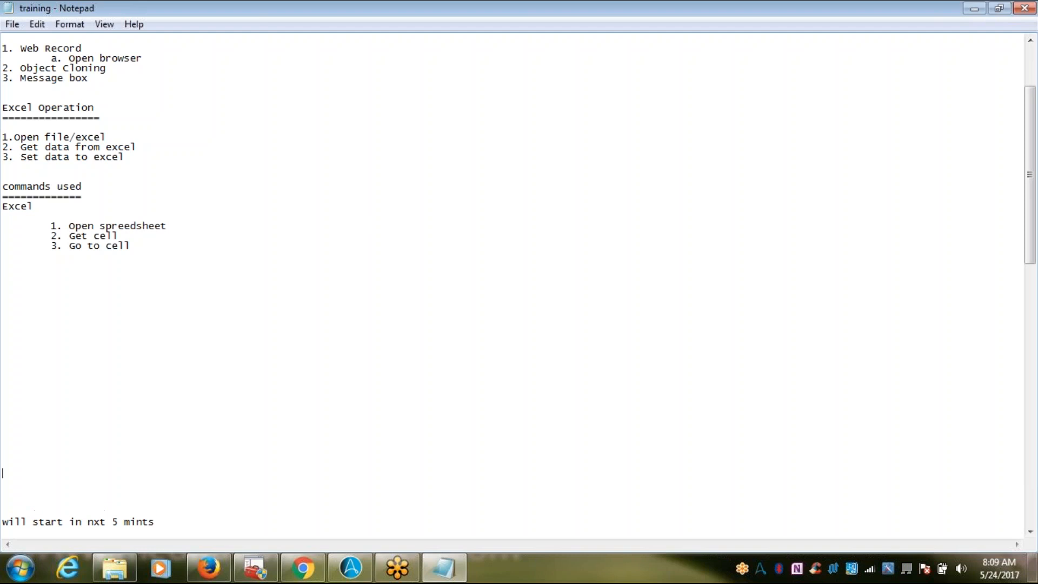
- Add the heading "Object cloning and Excel", underlined with a row of equal signs, below the "Go to cell" entry
key(Up)
key(Up)
key(Up)
key(Up)
key(Up)
key(Up)
key(Up)
key(Up)
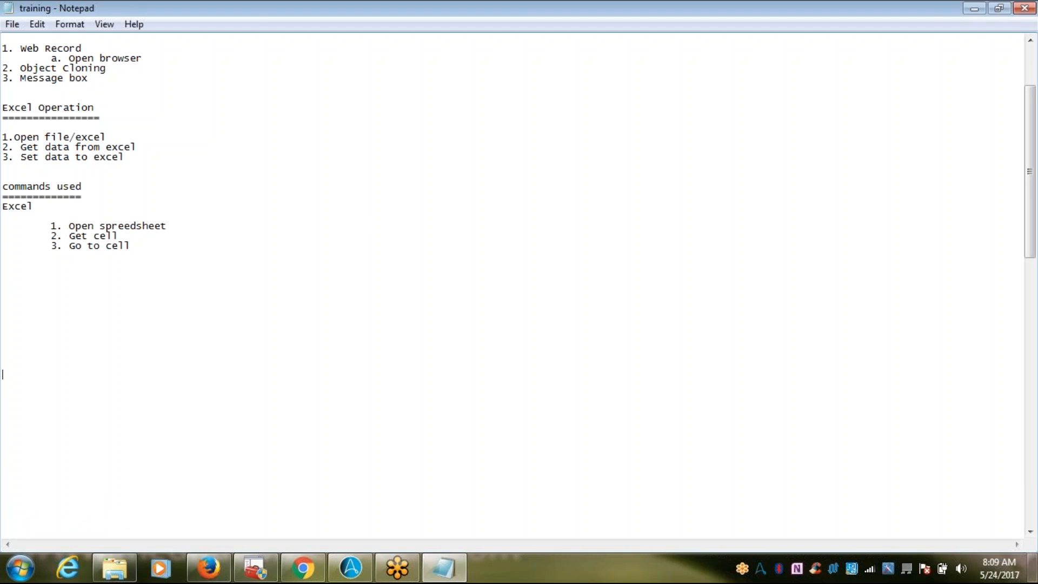
key(Up)
key(Up)
key(Up)
key(Up)
key(Up)
text(Object)
text( colo)
key(BackSpace)
key(BackSpace)
key(BackSpace)
text(loning and)
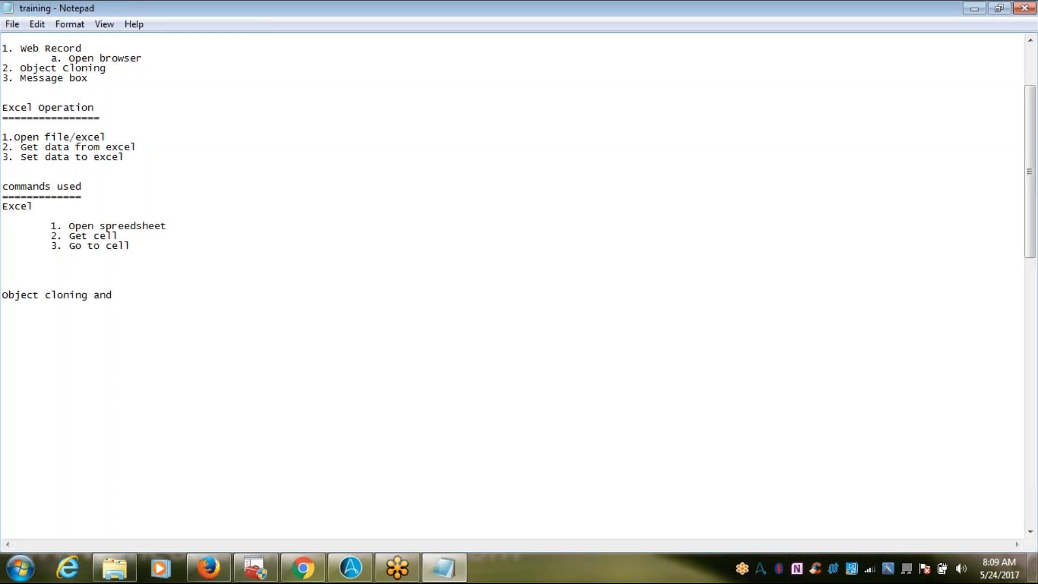
text( Excel)
key(Return)
text(========================)
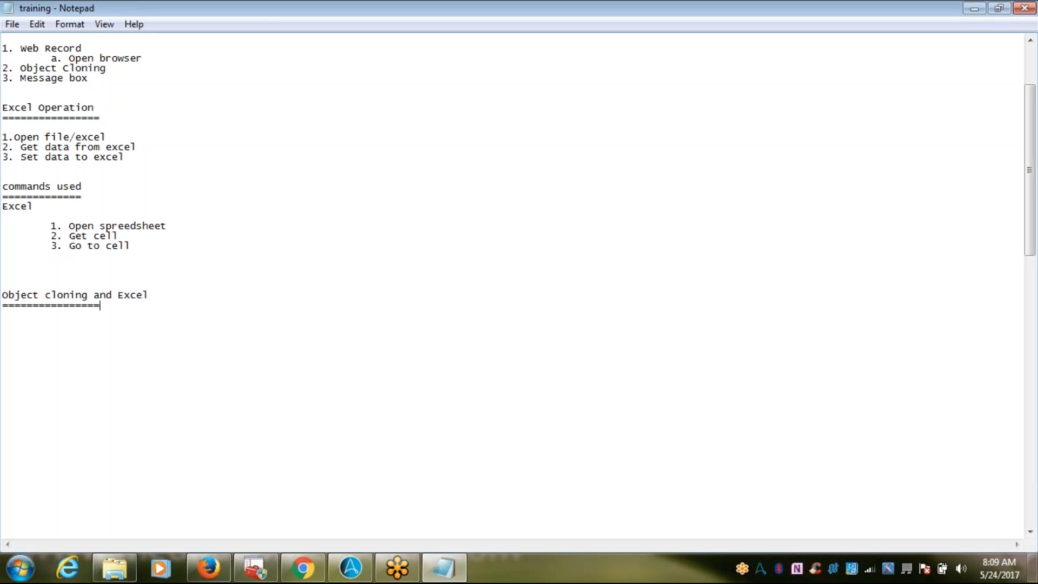
key(Return)
key(Return)
- Copy the first "Commands used" heading with its underline and the "Web Record" and "Open browser" entries
key(Up)
key(Up)
key(Up)
key(Up)
key(Up)
key(Up)
key(Up)
key(Up)
key(Up)
key(Up)
key(Up)
key(Up)
key(Up)
key(Up)
key(Up)
key(Up)
key(Up)
key(Up)
key(Up)
key(Up)
key(Up)
key(Up)
key(Up)
key(Up)
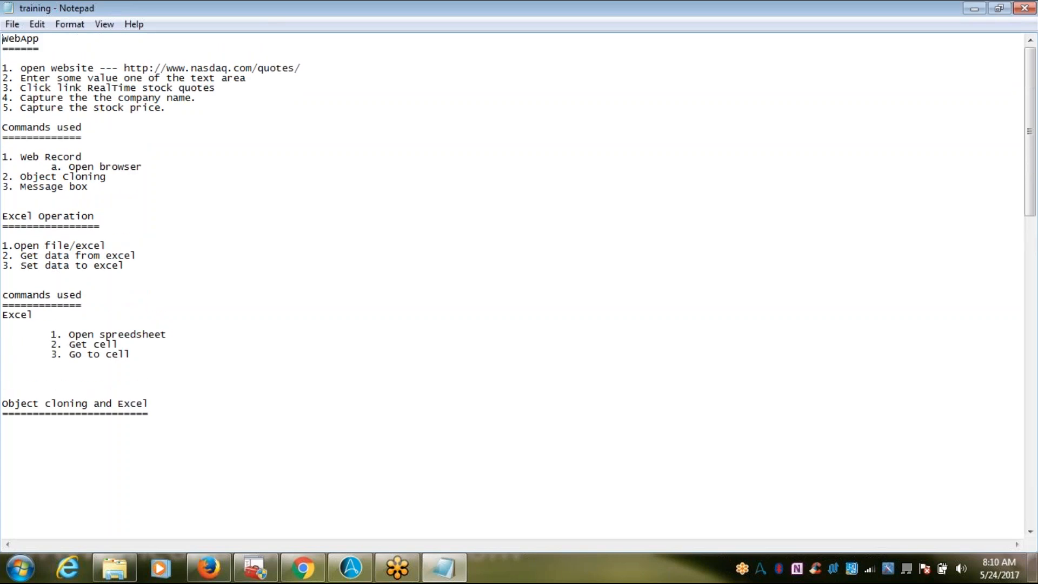
key(Down)
key(Down)
key(Down)
key(Down)
key(Down)
key(Down)
key(Down)
key(Down)
key(Up)
key(Up)
key(Up)
key(shift+Down)
key(shift+Down)
key(shift+Down)
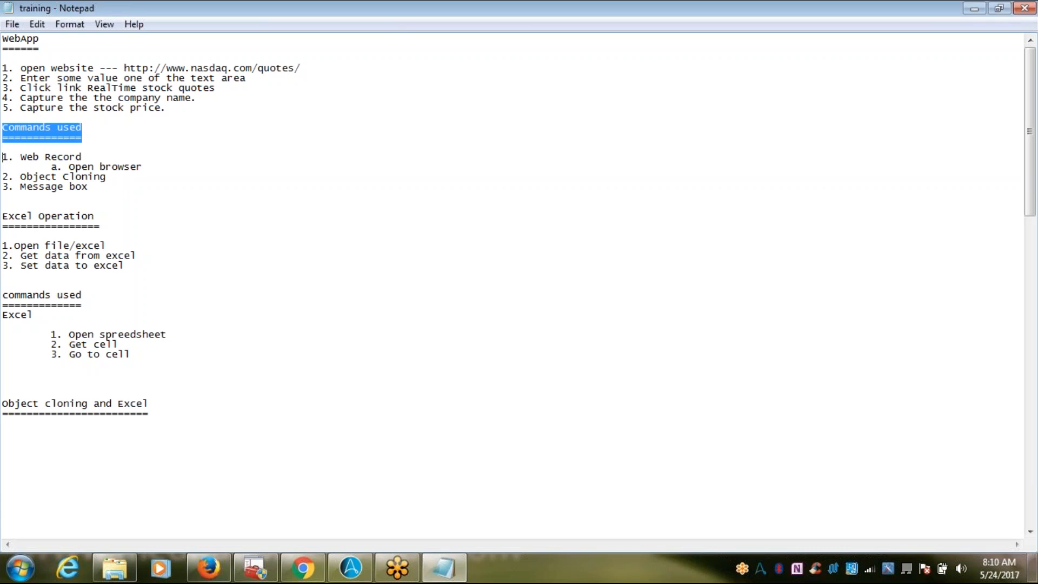
key(shift+Down)
key(shift+Down)
key(ctrl+c)
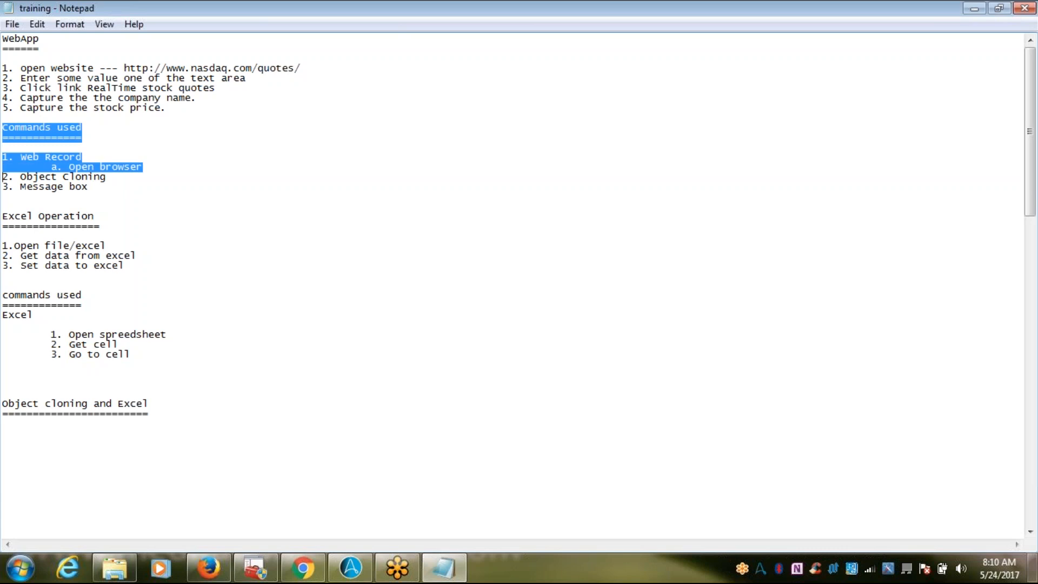
- Paste the copied "Commands used" block beneath the "Object cloning and Excel" heading
key(Down)
key(Down)
key(Down)
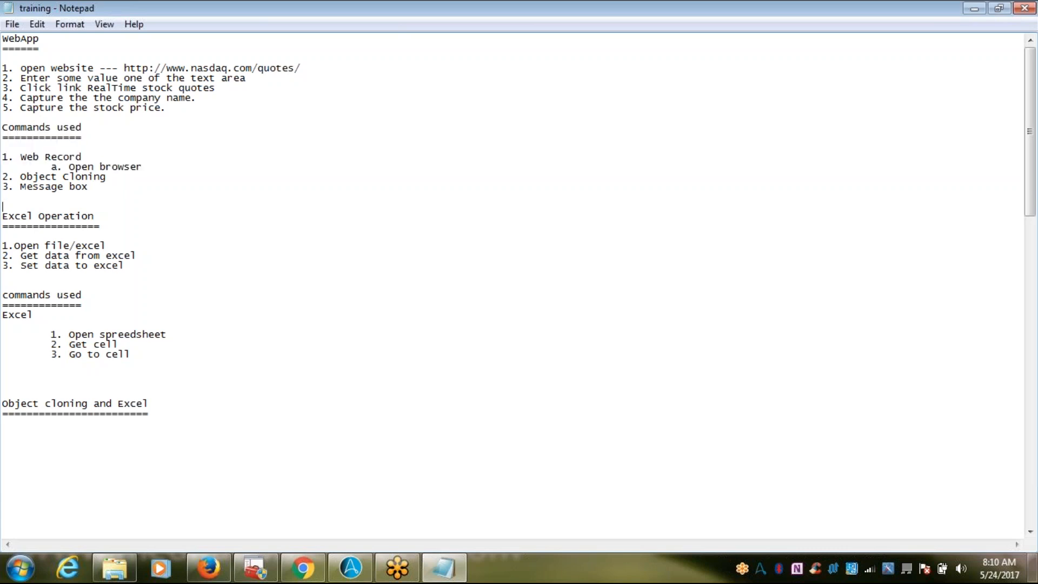
key(Down)
key(Down)
key(Down)
key(Down)
key(Down)
key(Down)
key(ctrl+v)
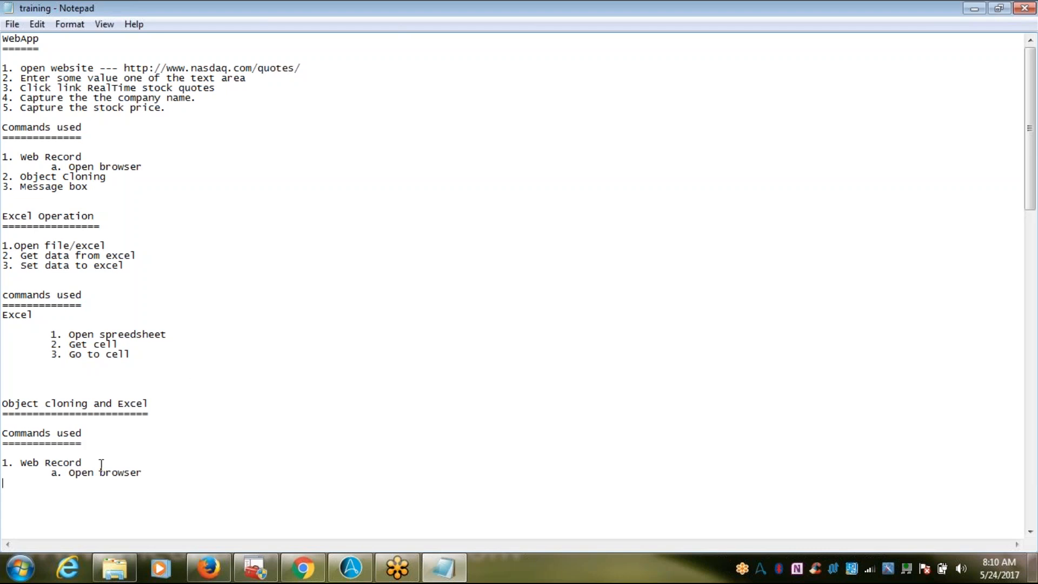
- Remove the text "Open browser" from item a of the pasted Web Record entry
click(70, 473)
shift+click(155, 474)
key(Delete)
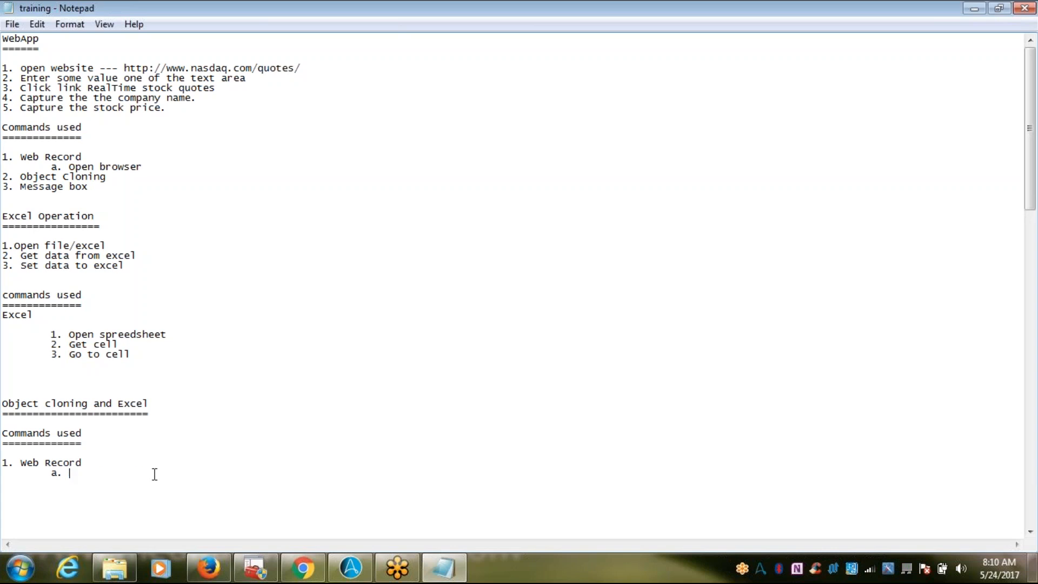
- Switch to Automation Anywhere, open ObjectCloning.atmx from the 18-05-2017 folder for editing, and select its Navigate URL action
click(351, 568)
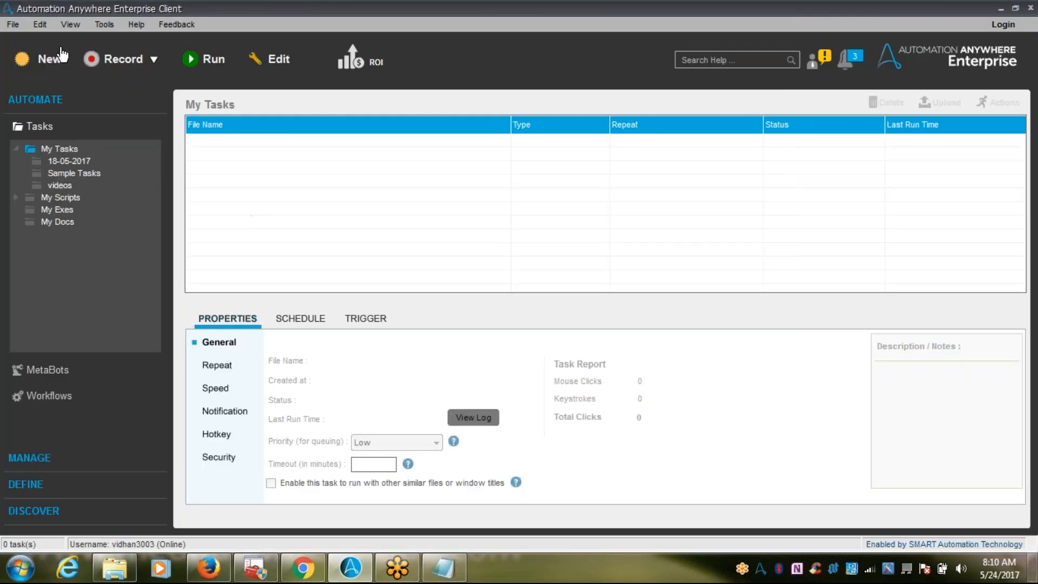
click(54, 161)
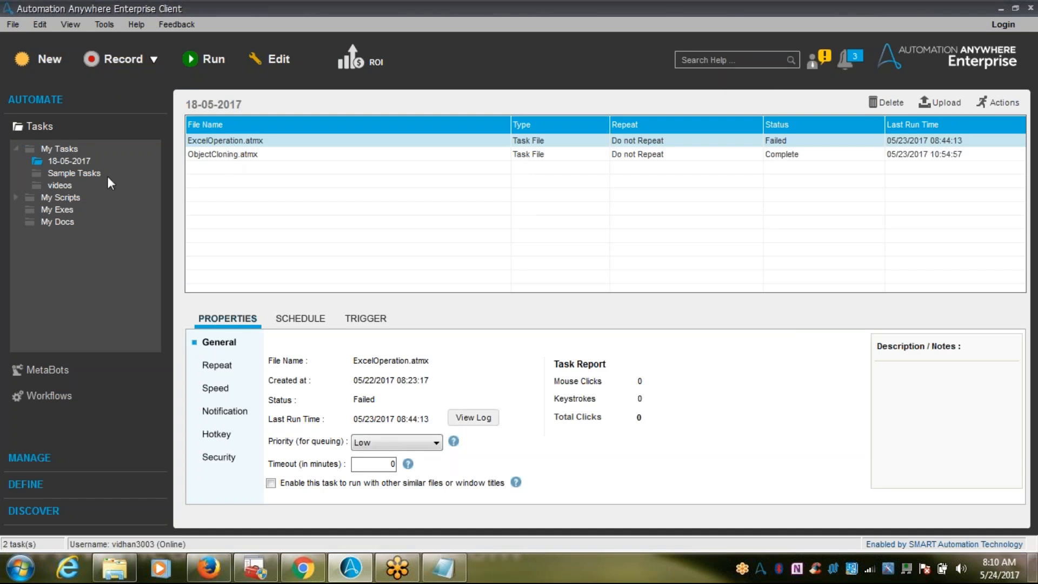
click(225, 153)
right_click(226, 153)
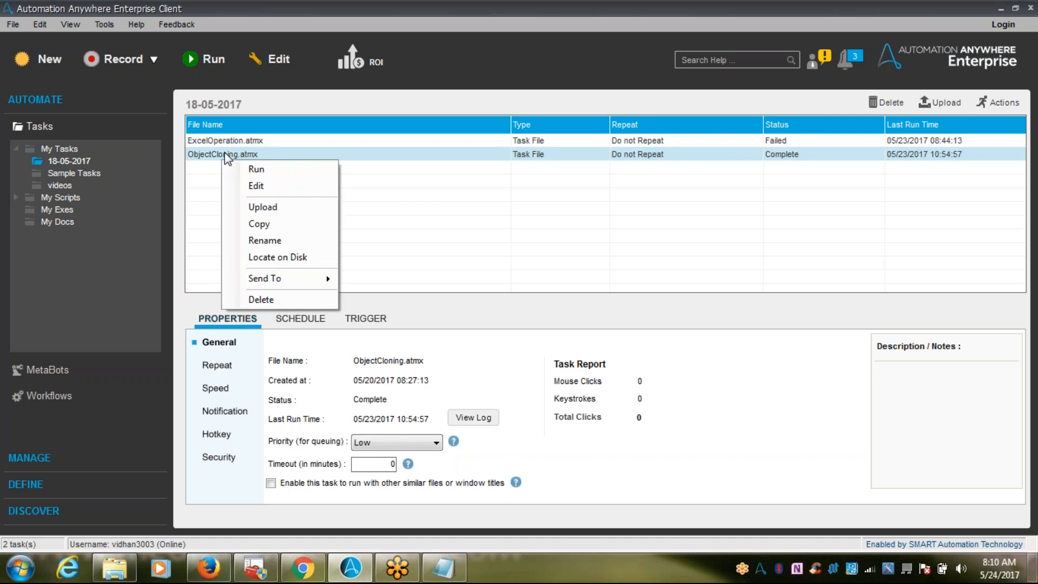
click(256, 186)
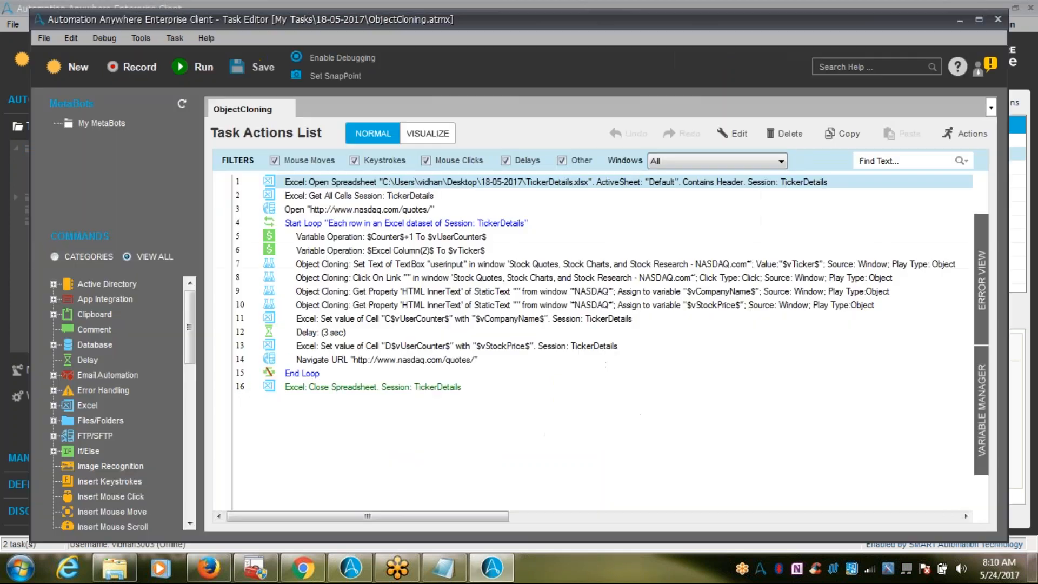
double_click(648, 26)
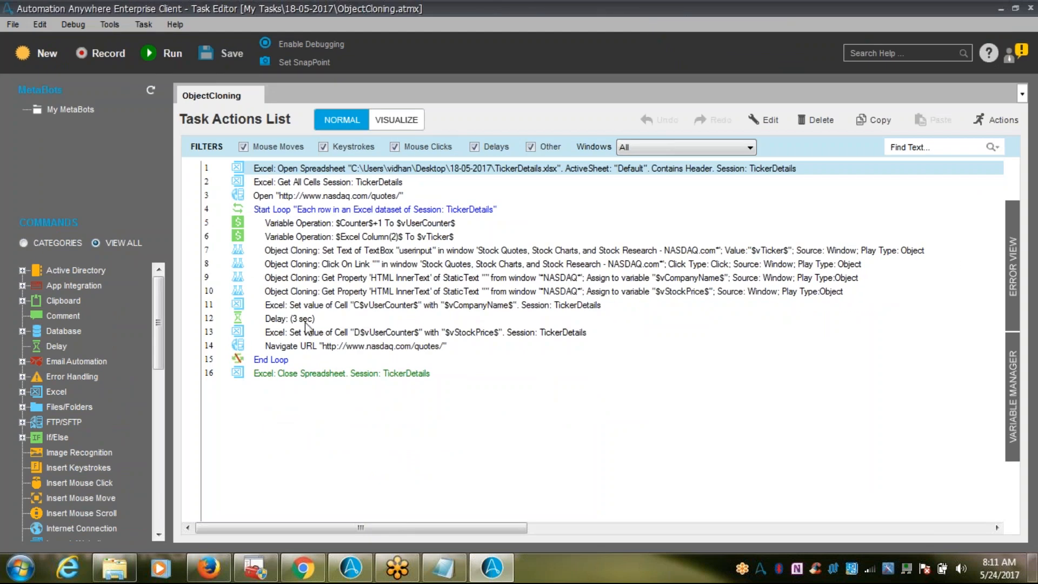
click(307, 351)
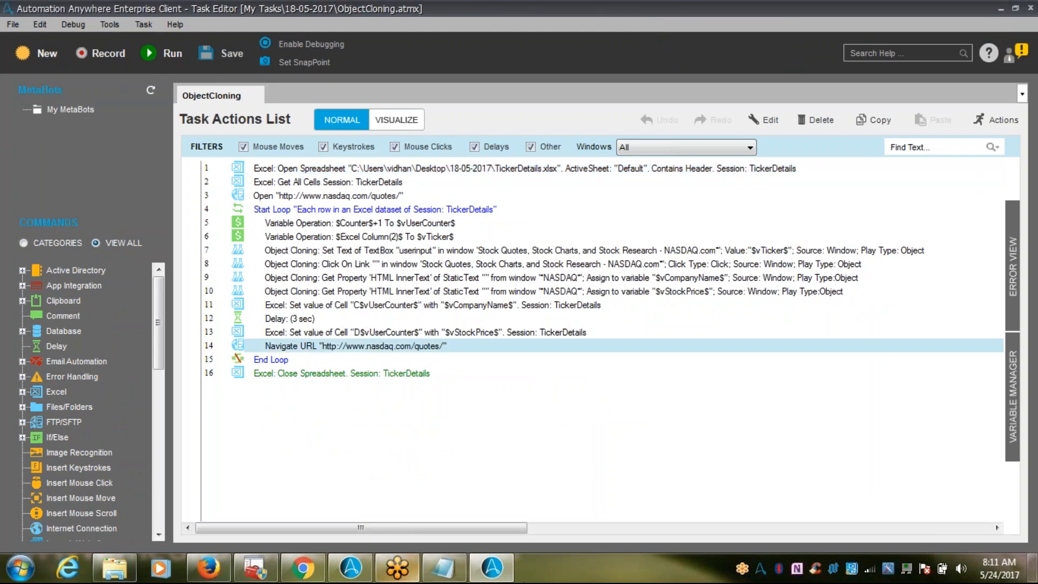
- Return to the Notepad notes and enter "Navigate URL" as item a under the new Web Record entry
mouse_move(452, 567)
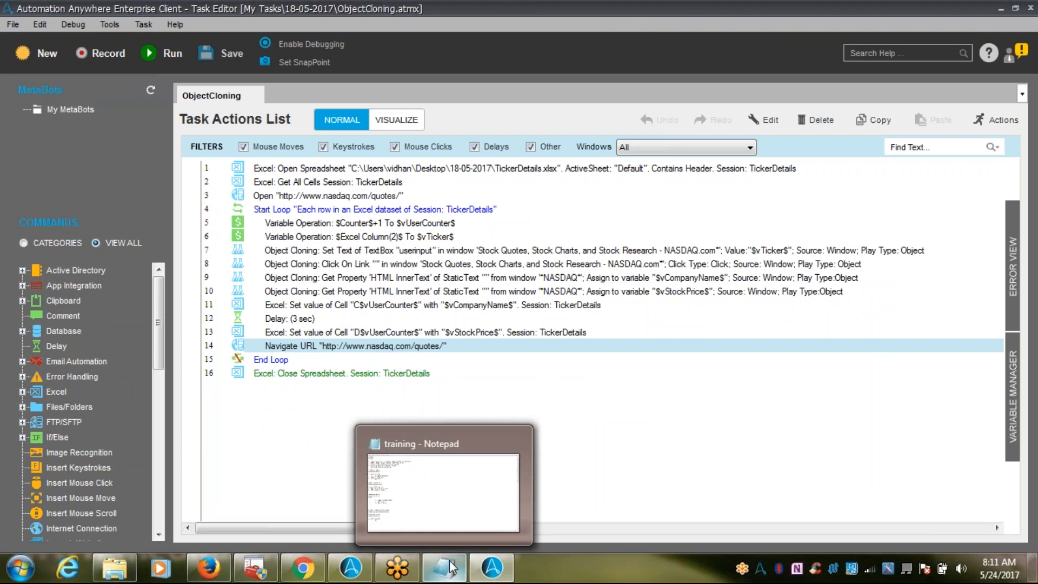
click(452, 567)
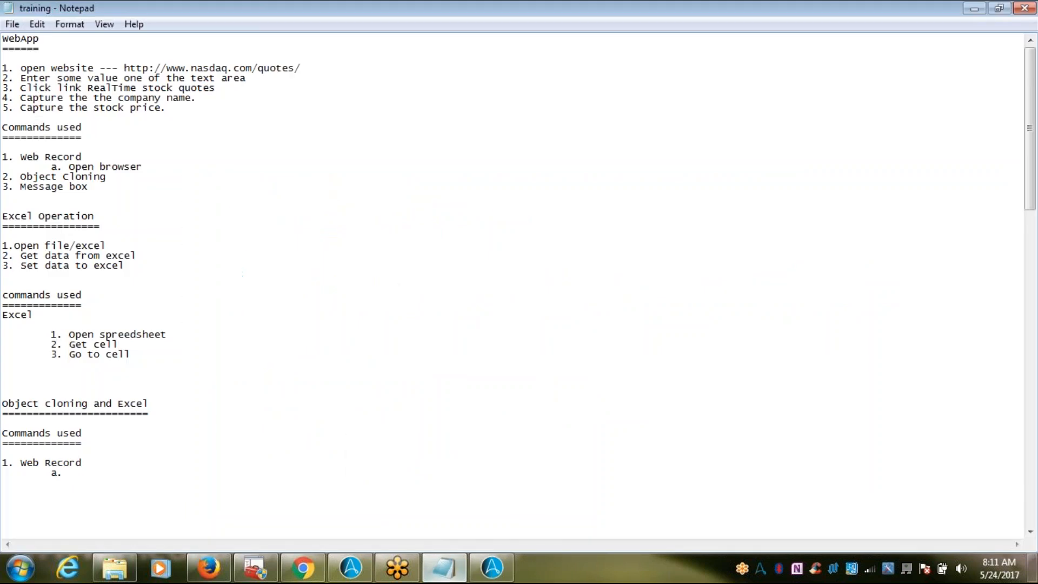
text(Navi)
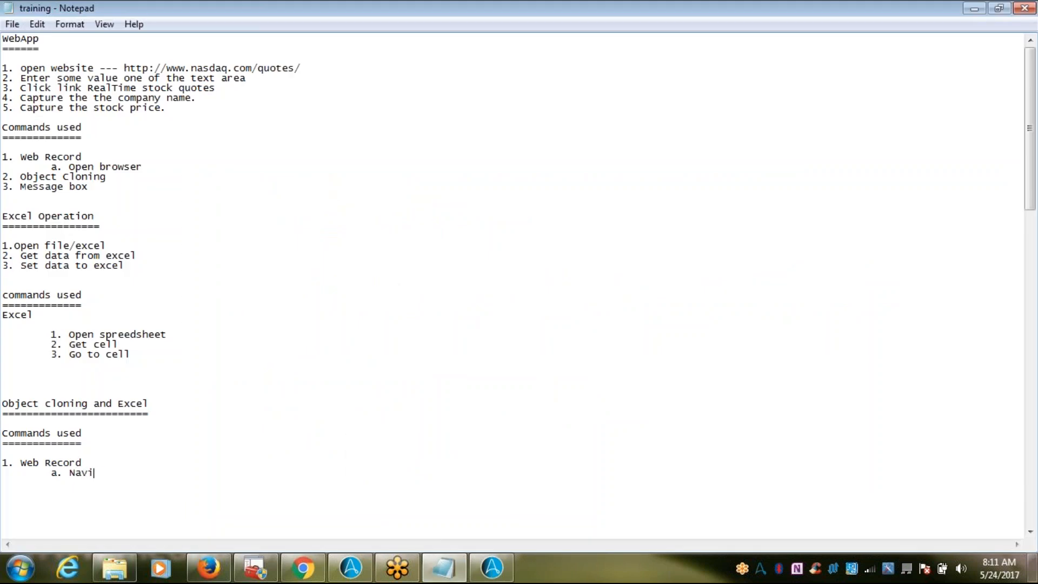
text(gate URL)
key(Return)
- Switch between the notes and the ObjectCloning task and review the listed actions for other commands used
key(alt+Tab)
key(Up)
key(Up)
key(Up)
key(Up)
key(Up)
key(Up)
key(Up)
key(Up)
key(Up)
key(Up)
key(Up)
key(Up)
key(Up)
key(Down)
key(Down)
key(Down)
key(Down)
key(Down)
key(Down)
key(Down)
key(Down)
key(Down)
key(Down)
key(Down)
key(alt+Tab)
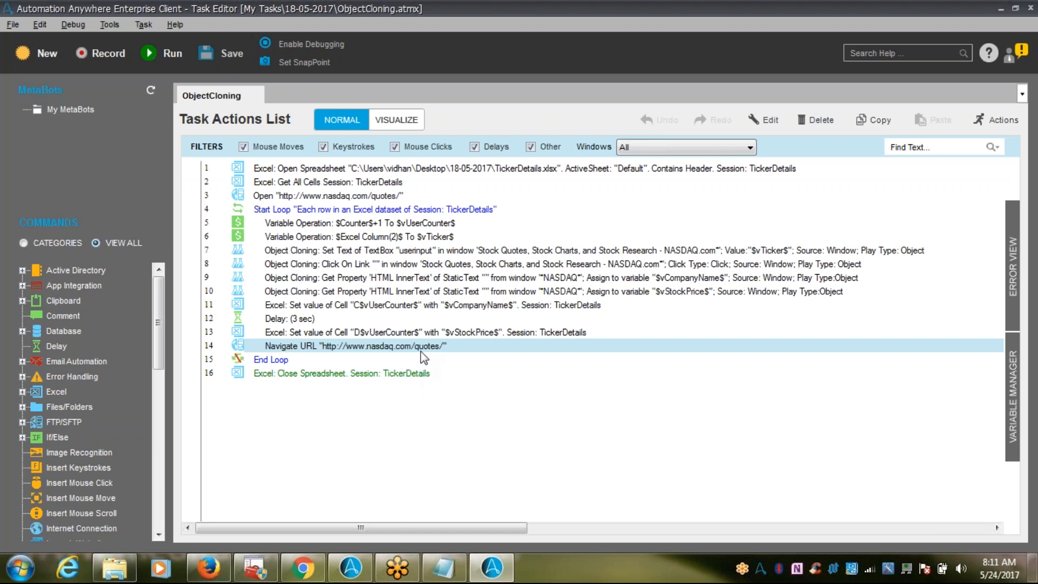
- Select the $Counter$+1 Variable Operation action in the task, and add "2. Verable Operation" to the command list in Notepad
click(372, 224)
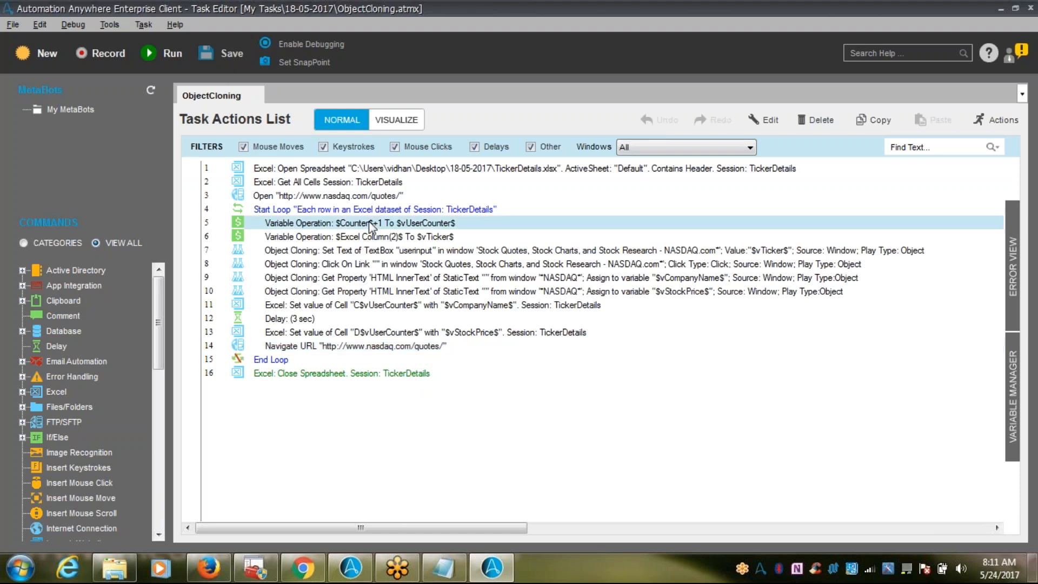
key(alt+Tab)
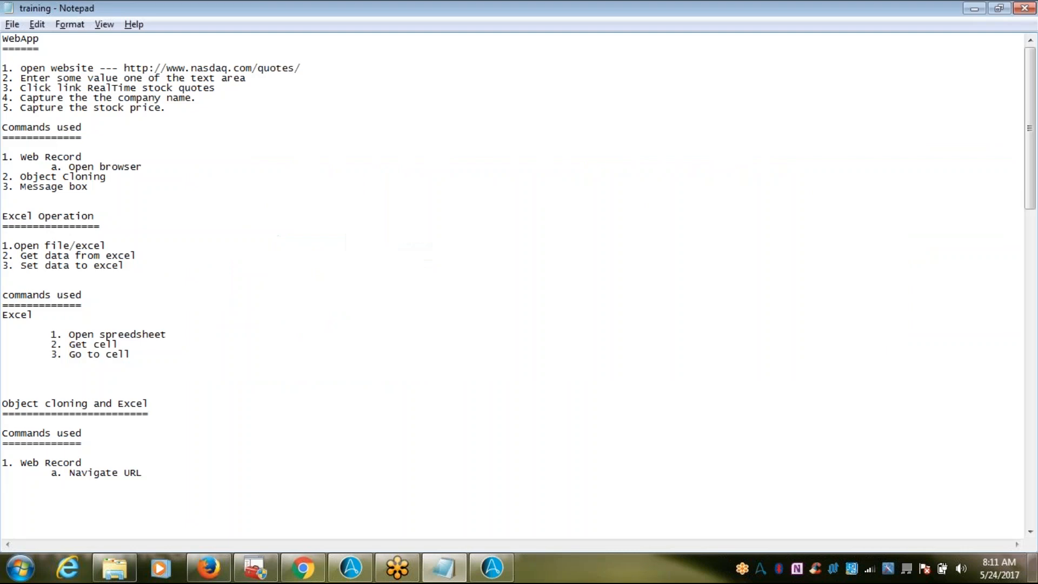
text(2.  Verable Operation)
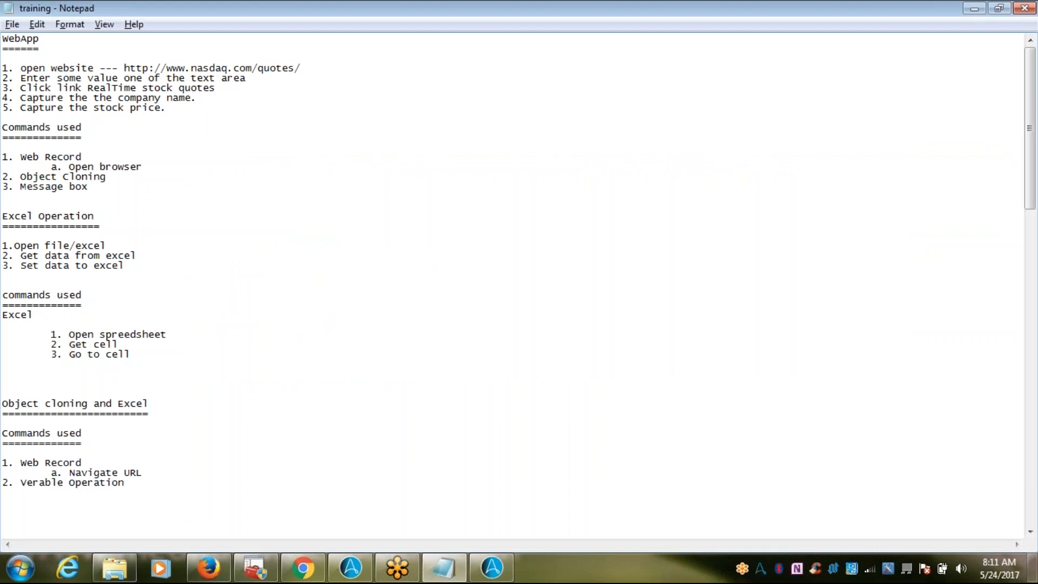
key(Return)
- Switch to the task editor and inspect the settings of the Variable Operation that assigns $vUserCounter$, without changing them
key(alt+Tab)
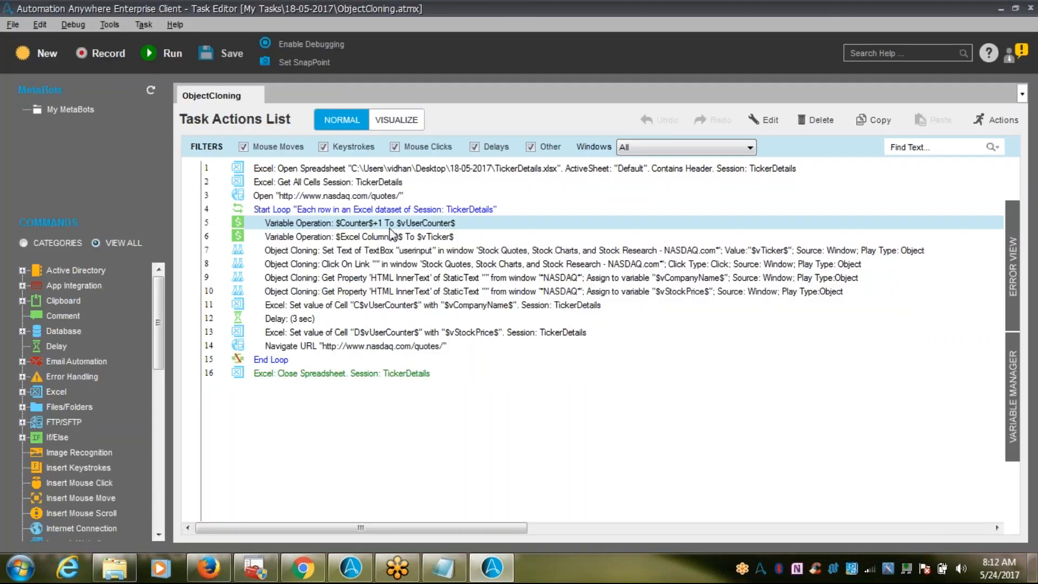
double_click(391, 227)
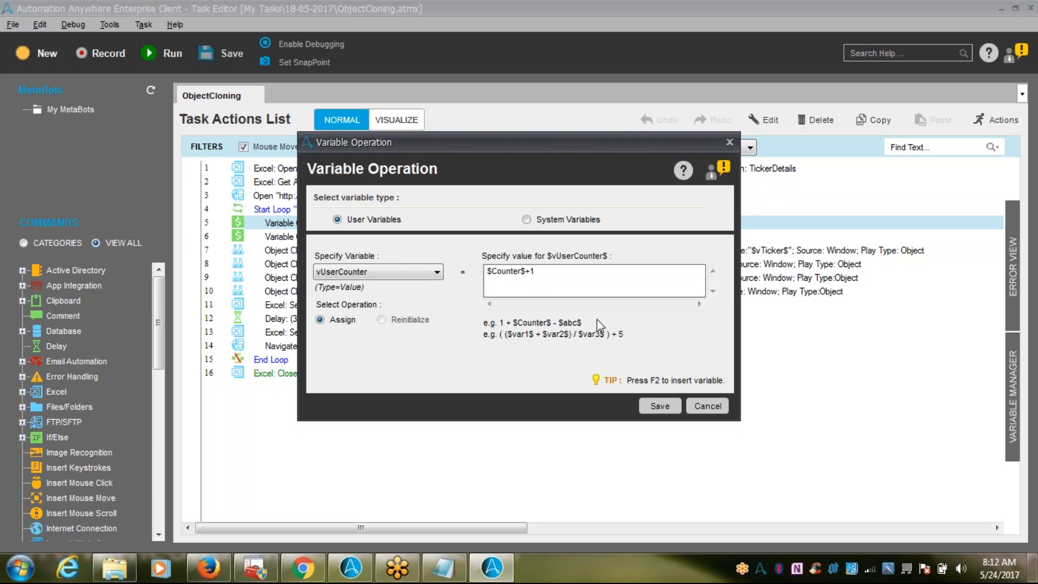
click(708, 406)
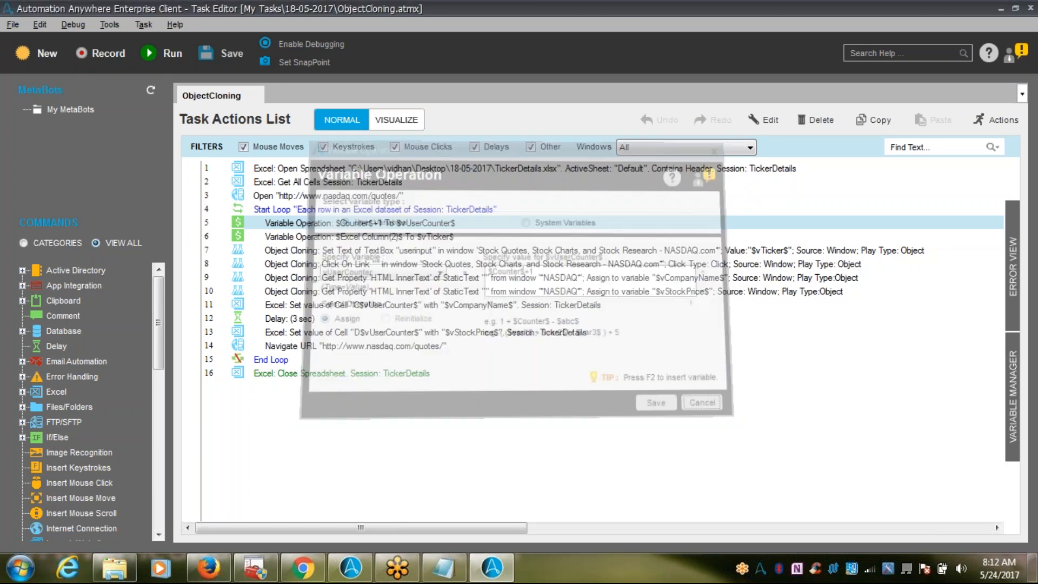
- Back in Notepad, insert a blank line after "Navigate URL" and add the line "System variables" below "2. Verable Operation"
key(alt+Tab)
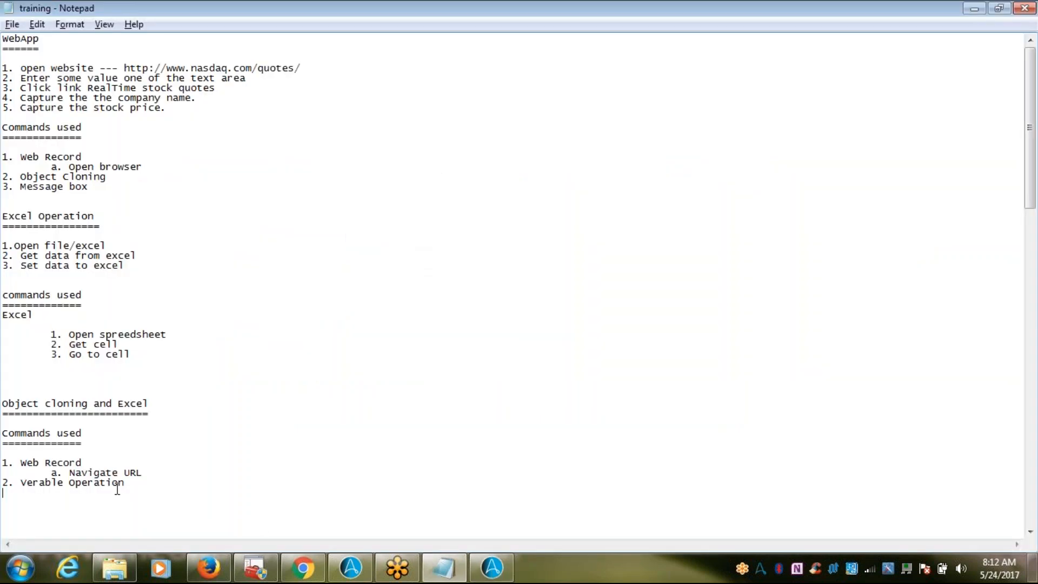
click(146, 474)
key(Return)
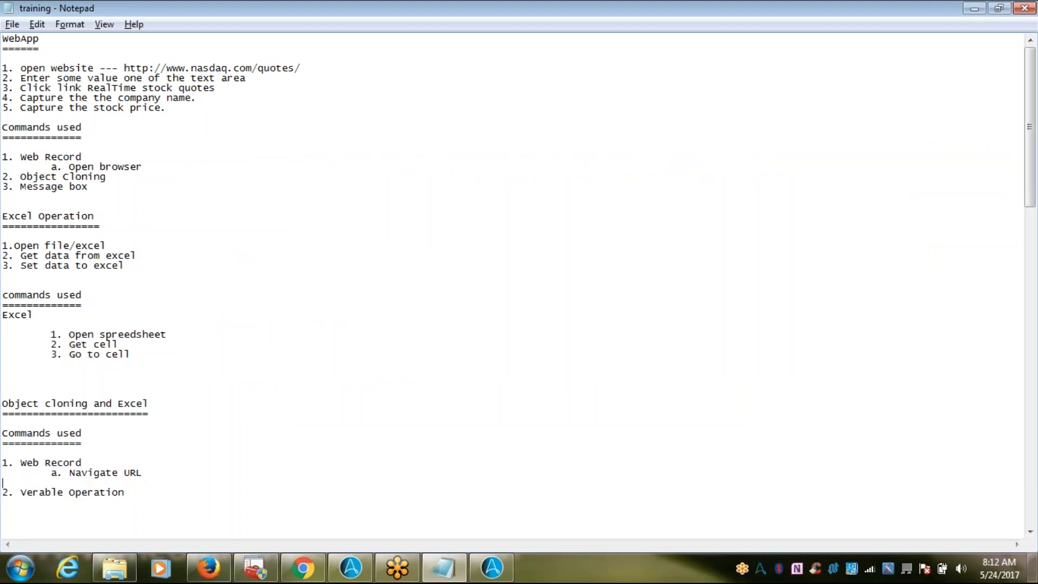
click(151, 496)
key(Return)
key(Return)
text(System variables)
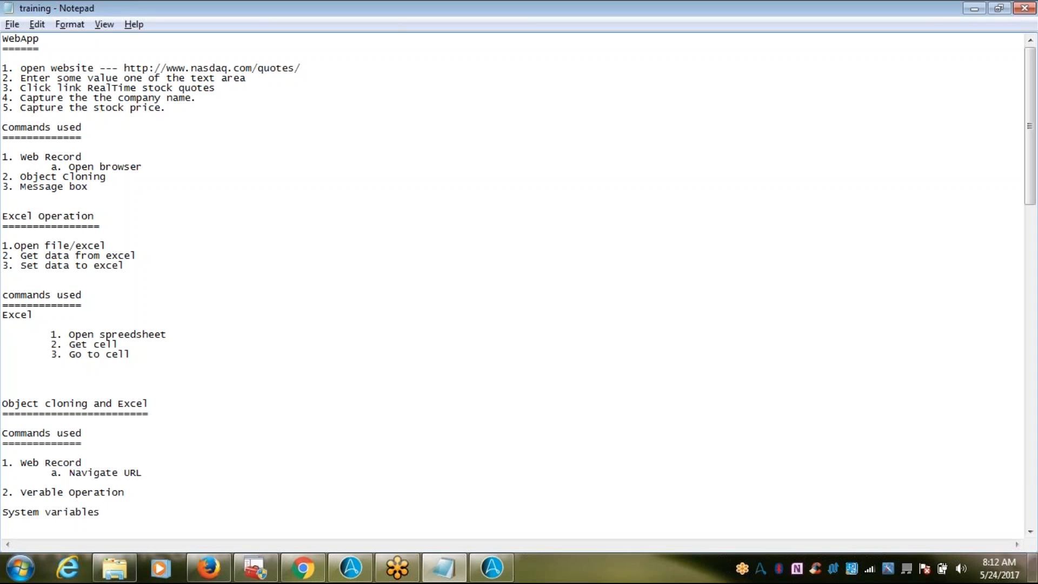
- Add a long run of blank lines below "System variables" at the end of the notes
key(Return)
key(Return)
key(Return)
key(Return)
key(Return)
key(Return)
key(Return)
key(Return)
key(Return)
key(Return)
key(Return)
key(Return)
key(Return)
key(Return)
key(Return)
key(Return)
key(Return)
key(Return)
key(Return)
key(Return)
key(Return)
key(Return)
key(Return)
key(Return)
key(Return)
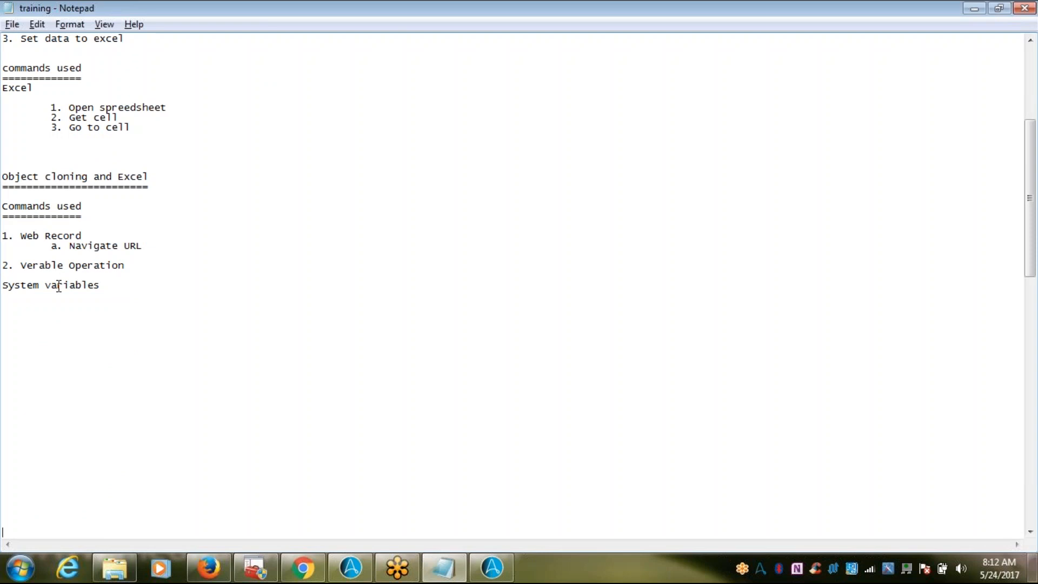
- Correct "Verable" to "Veriable" in the command list, and set off the "System variables" heading with a blank line above and an underline of equals signs
click(40, 265)
text(i)
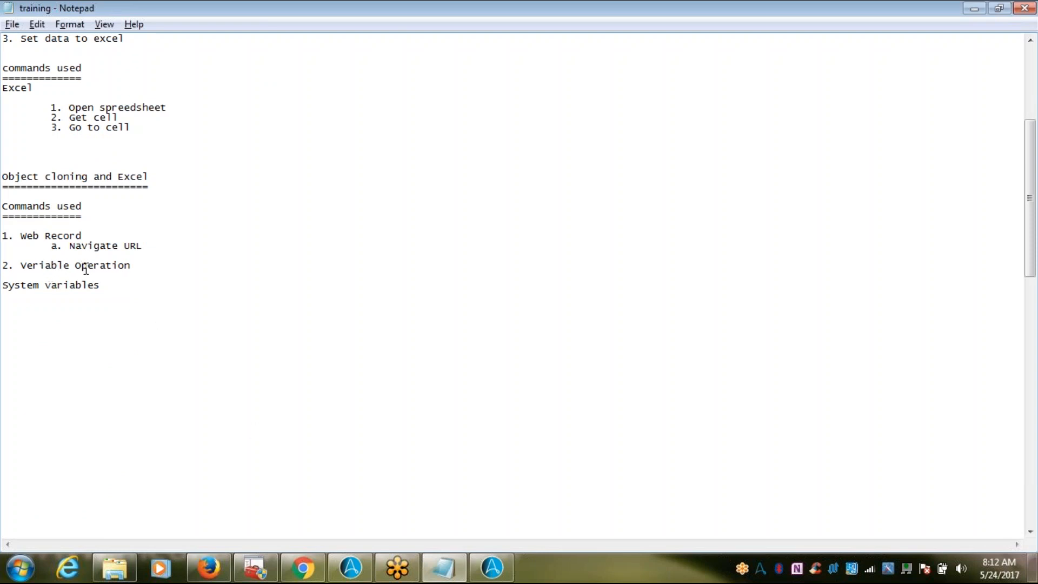
click(100, 283)
key(Return)
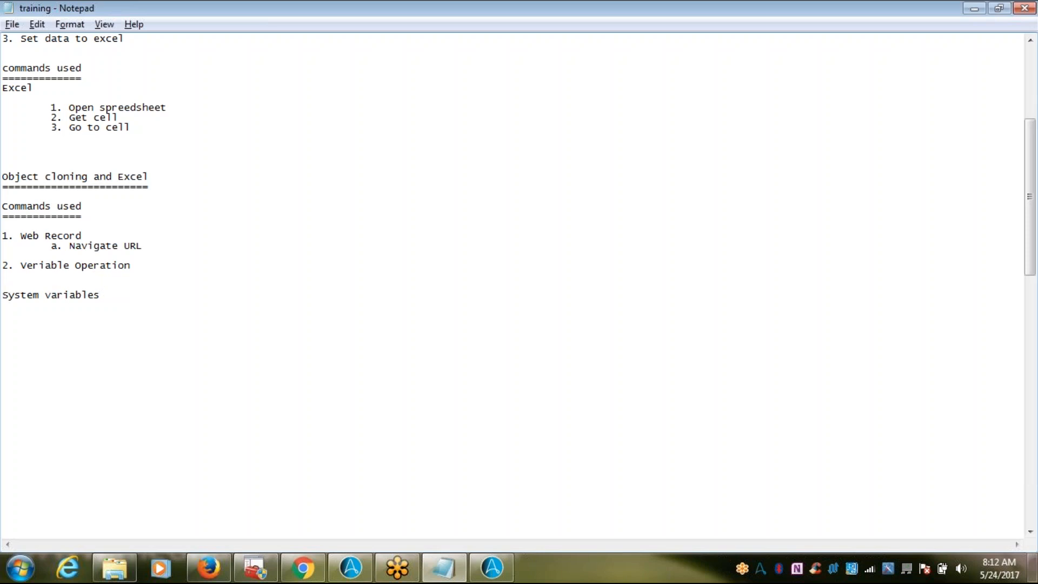
text(================)
key(Return)
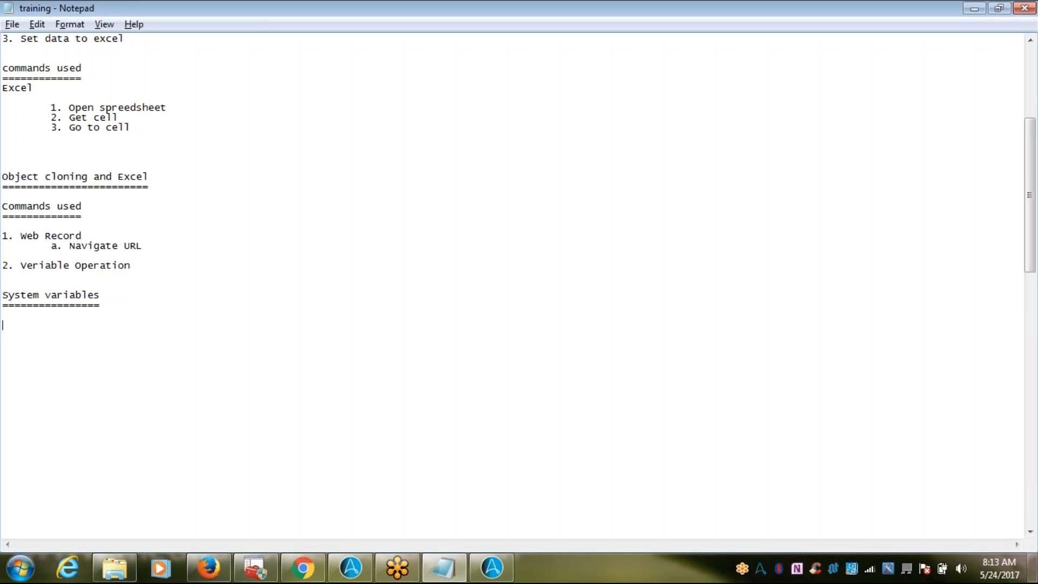
- Check the $Excel Column(2)$ Variable Operation in the ObjectCloning task, and add "1. Excel Column(index)" under "System variables" in Notepad
key(alt+Tab)
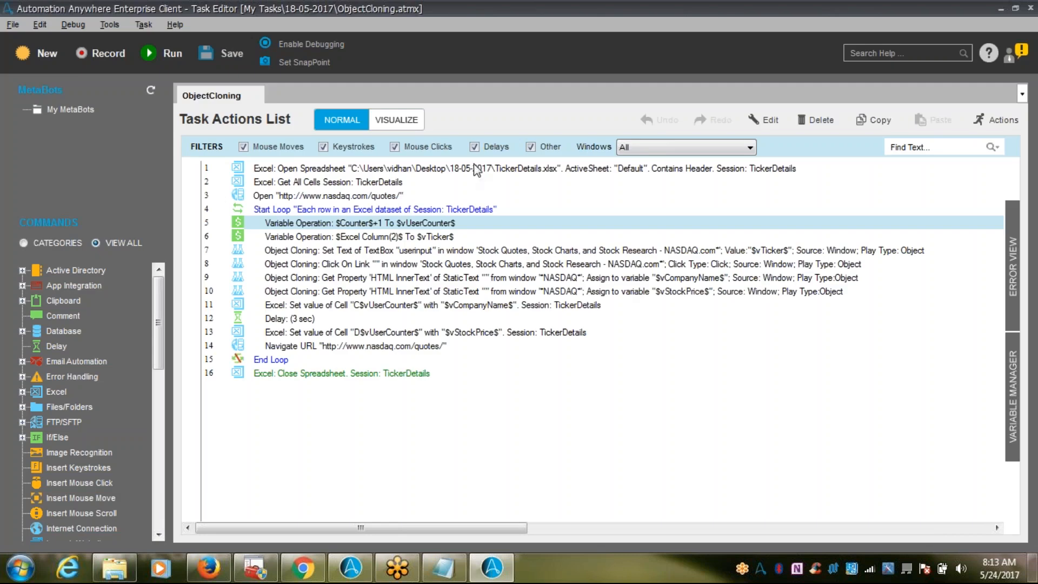
click(367, 236)
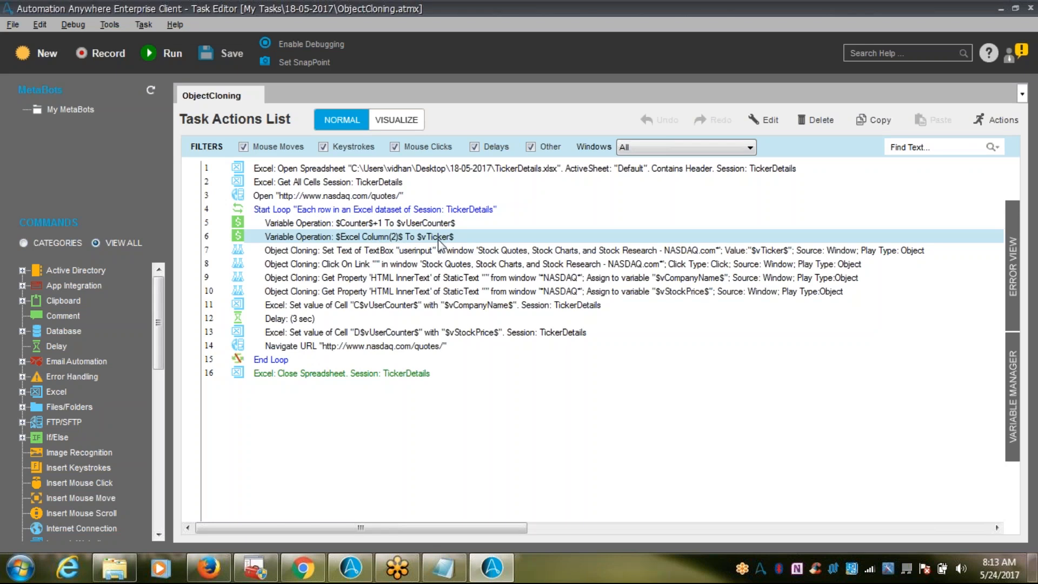
key(alt+Tab)
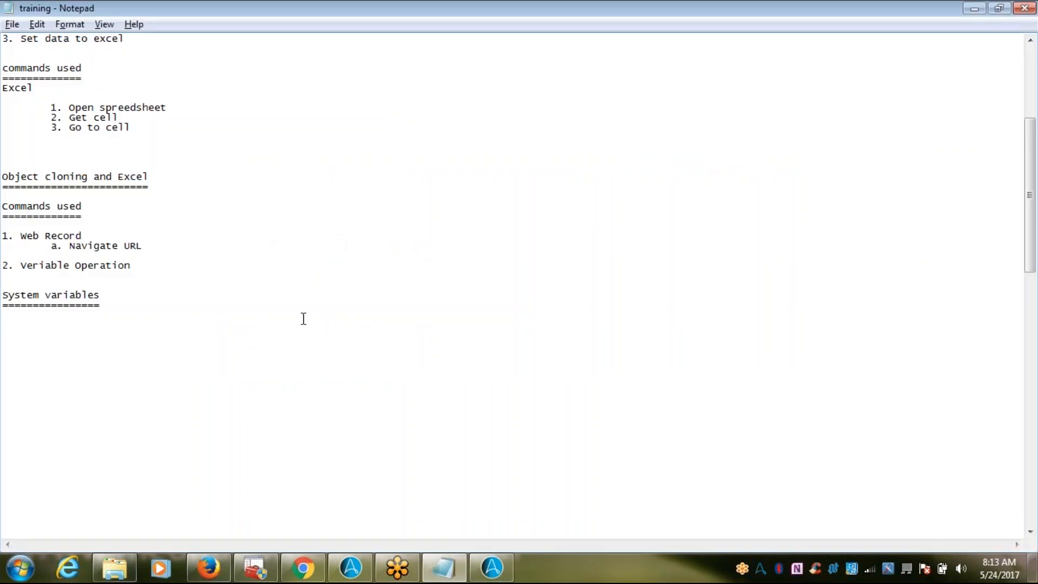
text(1. Excel Column(in)
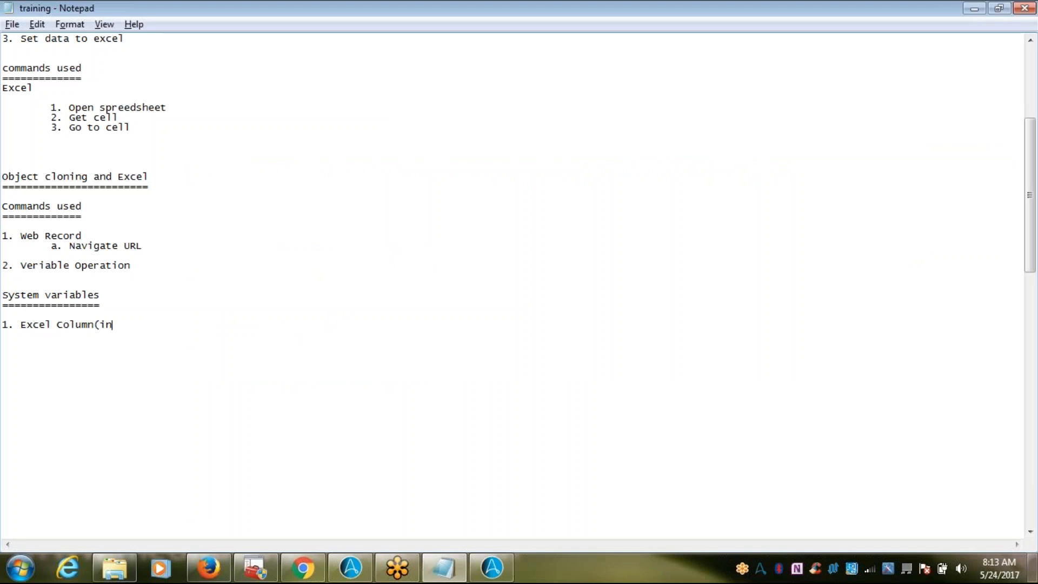
text(dex))
key(Return)
- Inspect the $vUserCounter$ Variable Operation in the task, add "2. Counter" to the system variables in Notepad, and leave the operation's settings unchanged
text(2.)
key(alt+Tab)
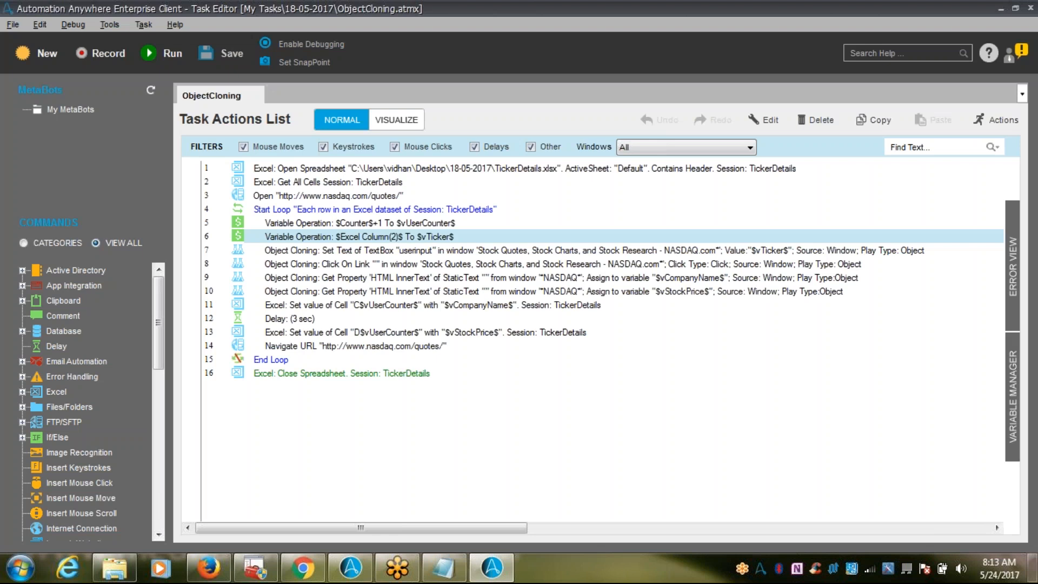
double_click(403, 224)
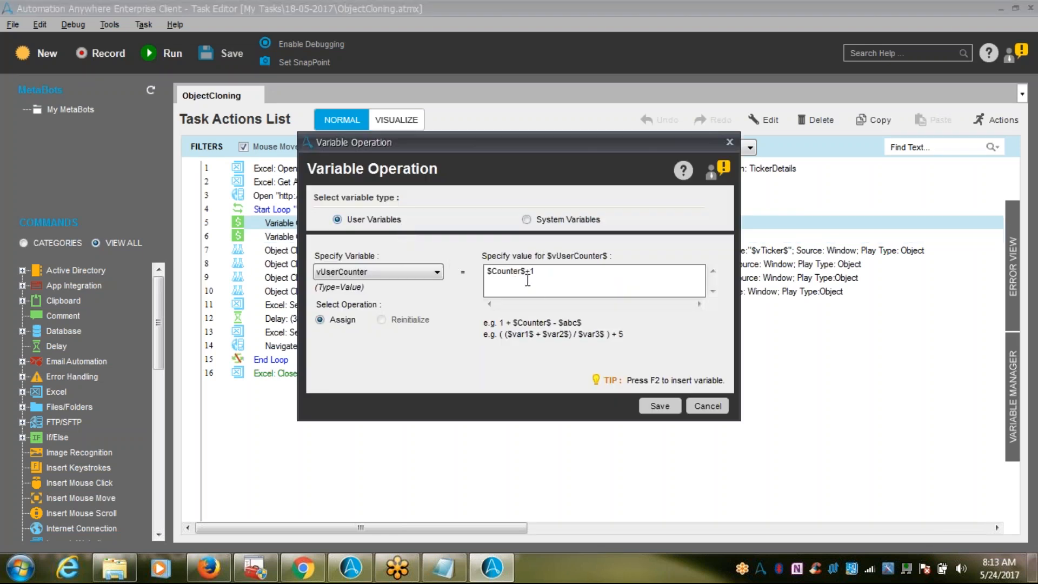
key(alt+Tab)
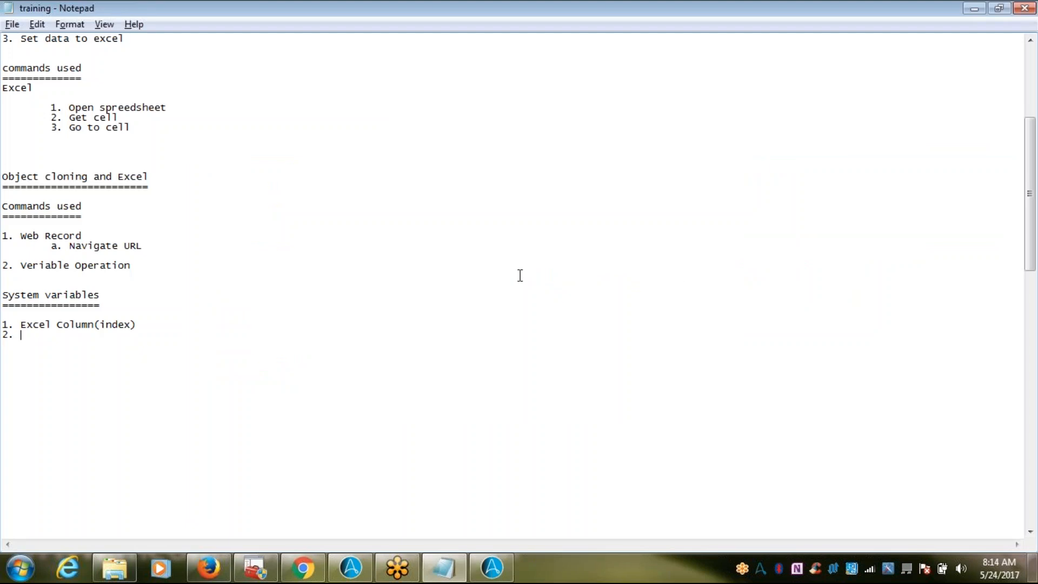
text(Counter)
key(alt+Tab)
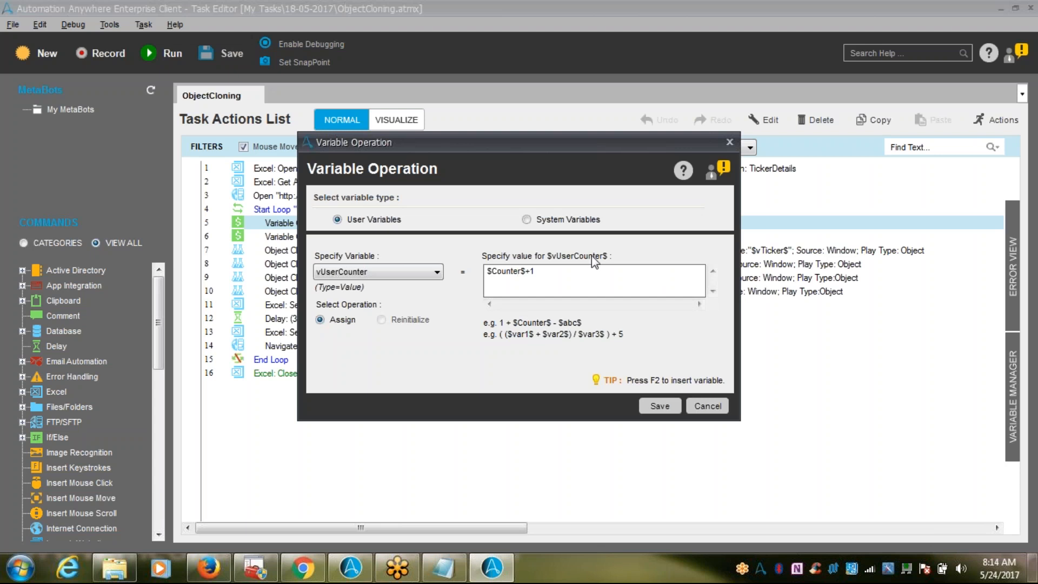
click(707, 406)
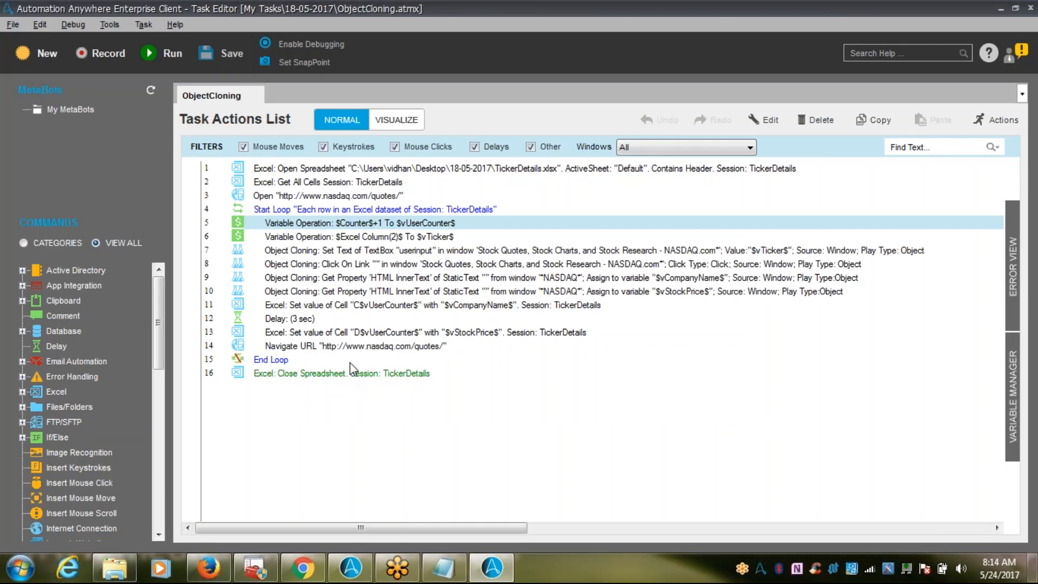
- Review the task's Object Cloning and Navigate URL actions against the commands and system variables listed in the Notepad notes
click(345, 252)
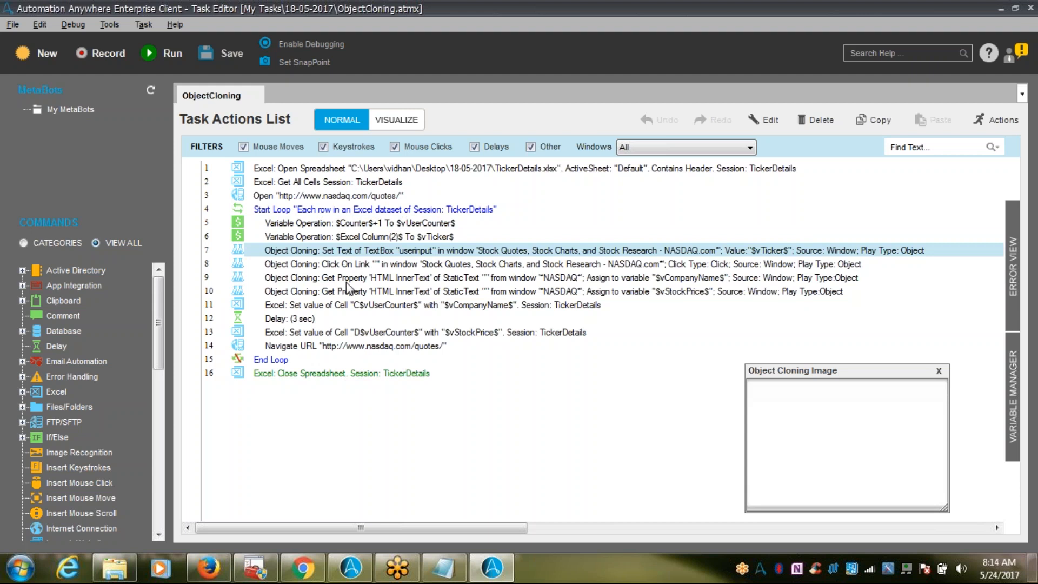
click(346, 281)
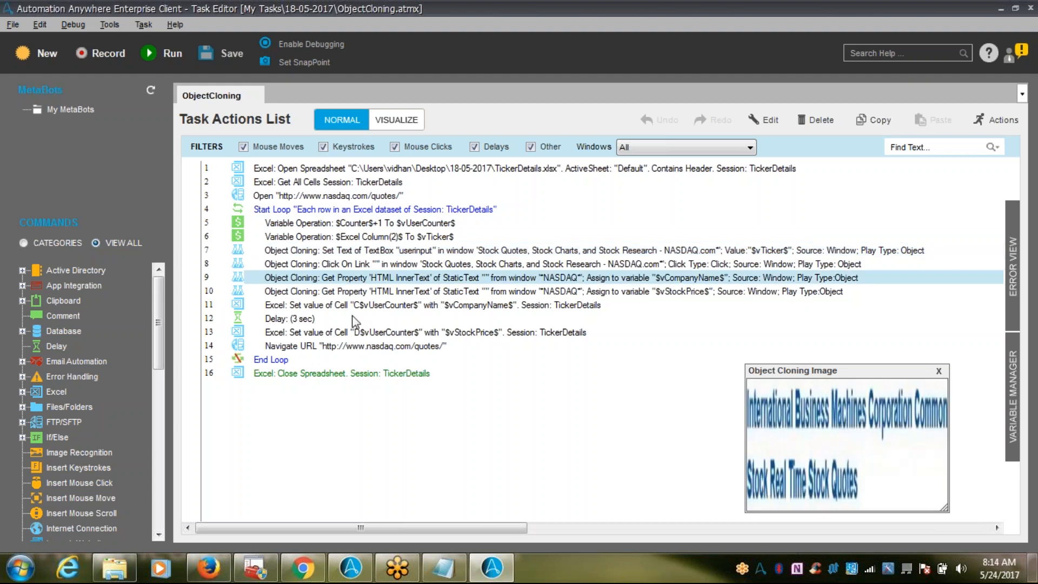
click(357, 344)
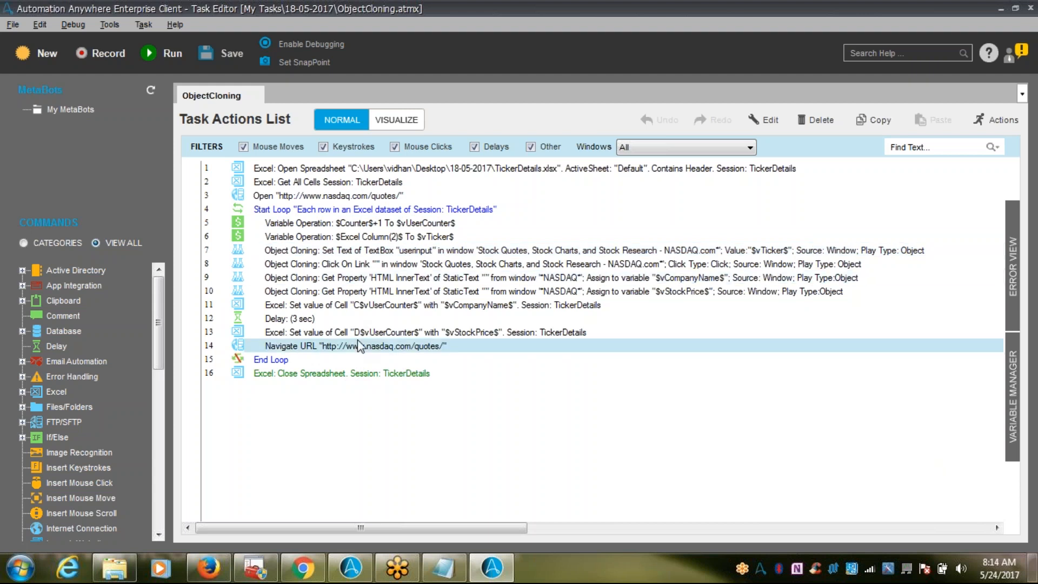
key(alt+Tab)
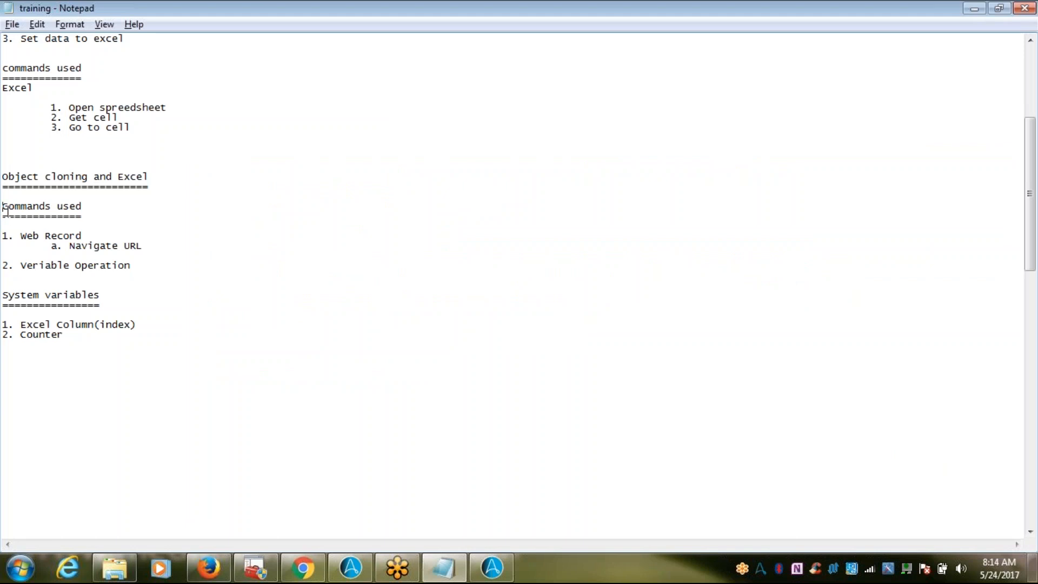
drag(3, 208, 128, 343)
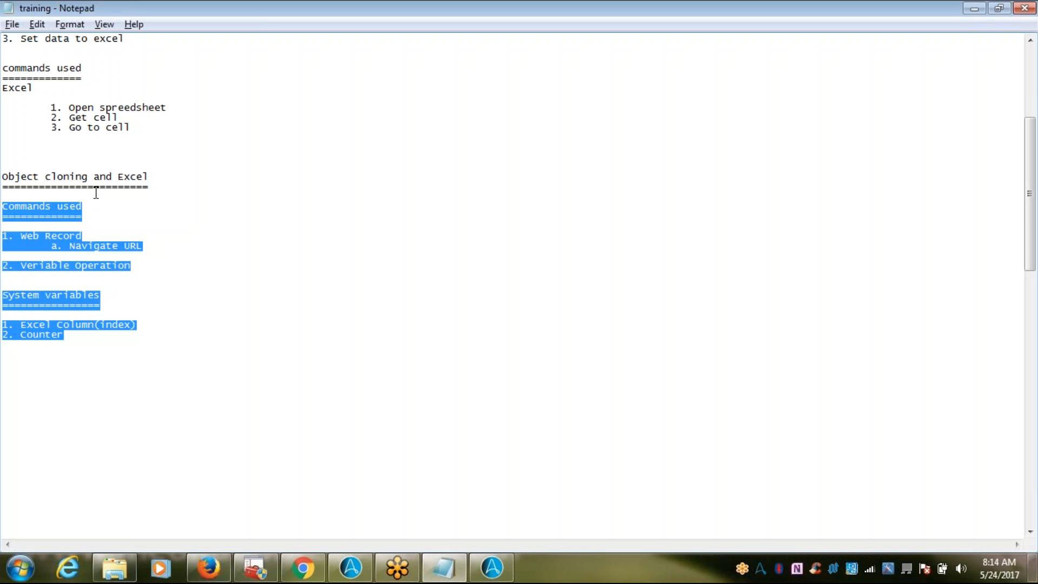
click(166, 170)
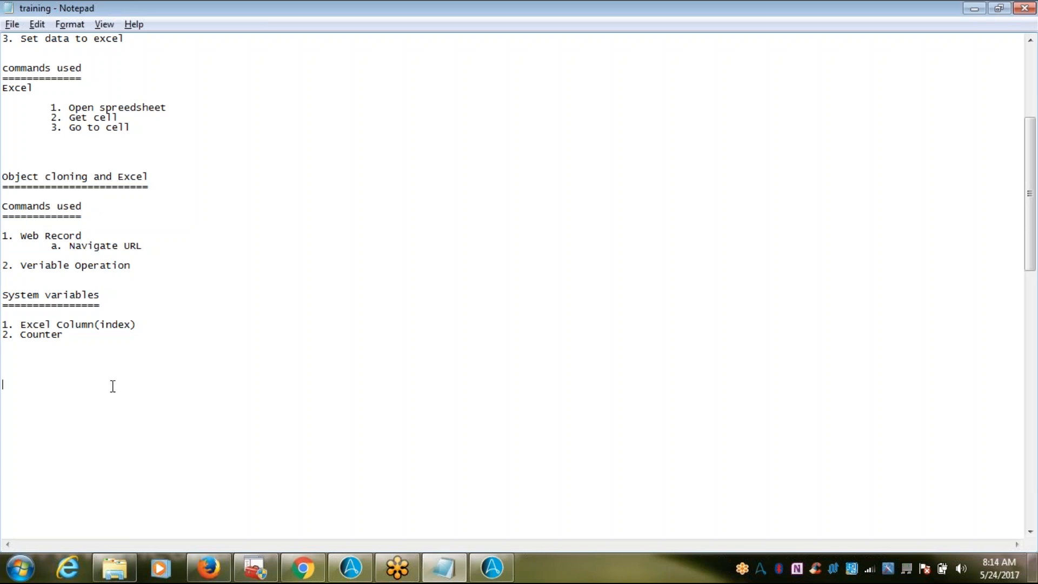
- Open Paint in a maximized window and enlarge the blank canvas to about 1359 × 558 px
click(11, 575)
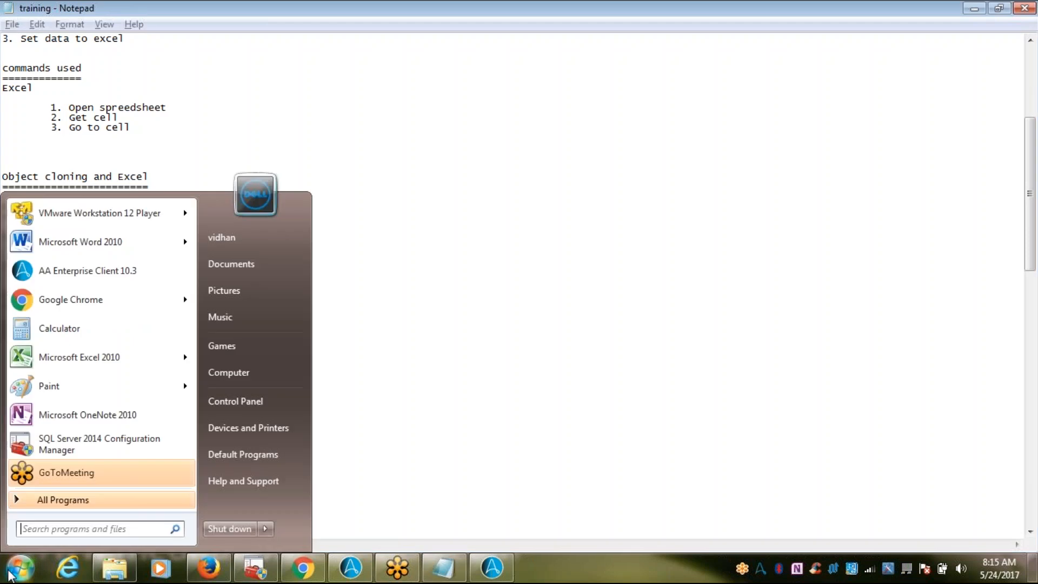
text(p)
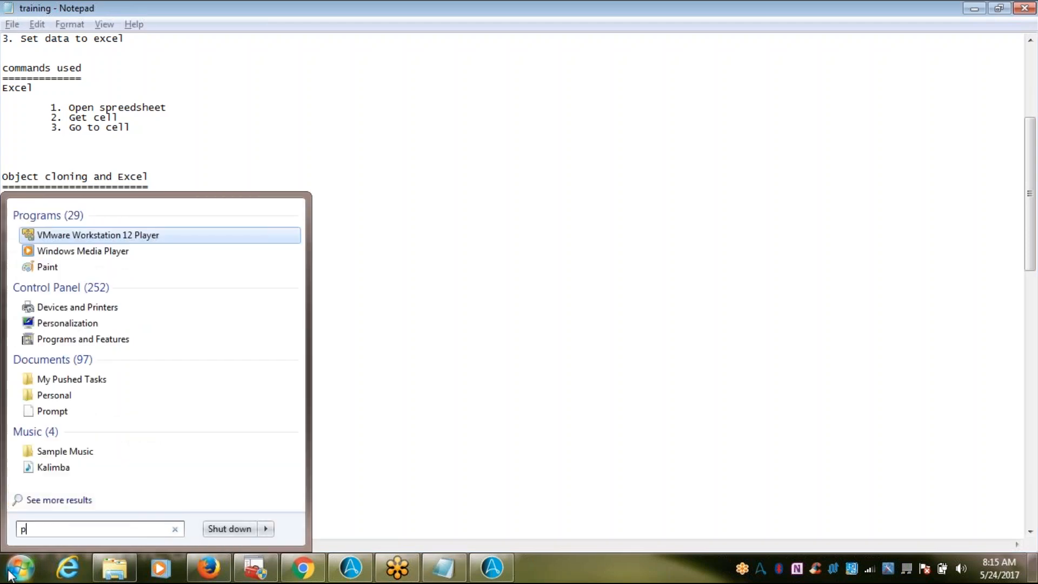
key(Down)
key(Down)
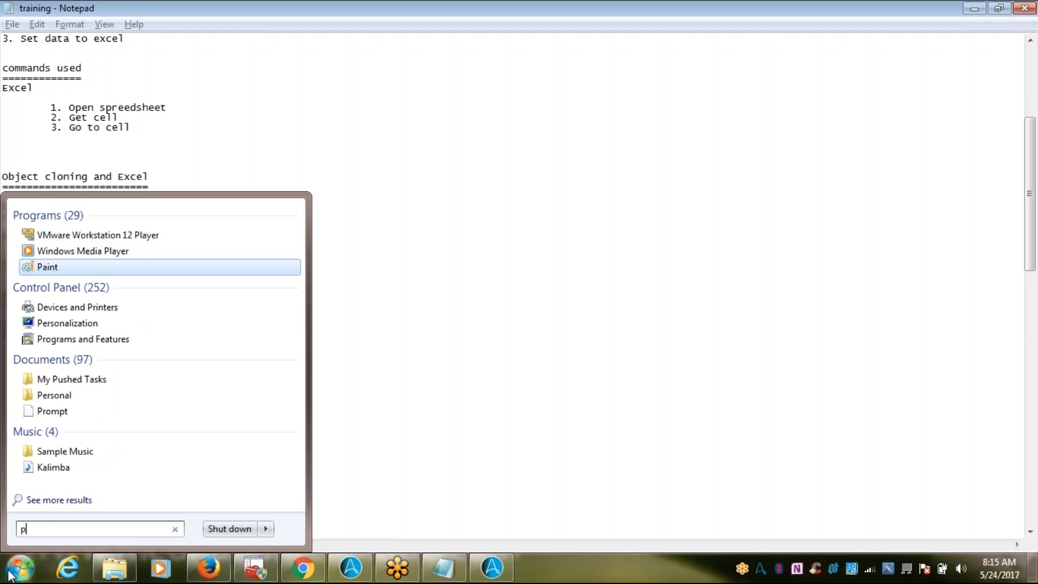
key(Return)
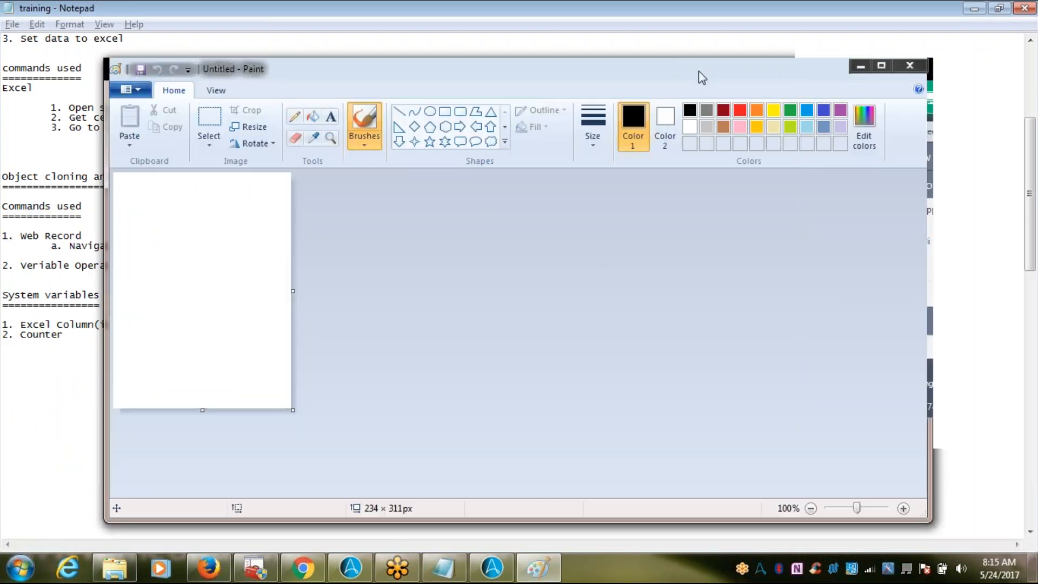
double_click(706, 65)
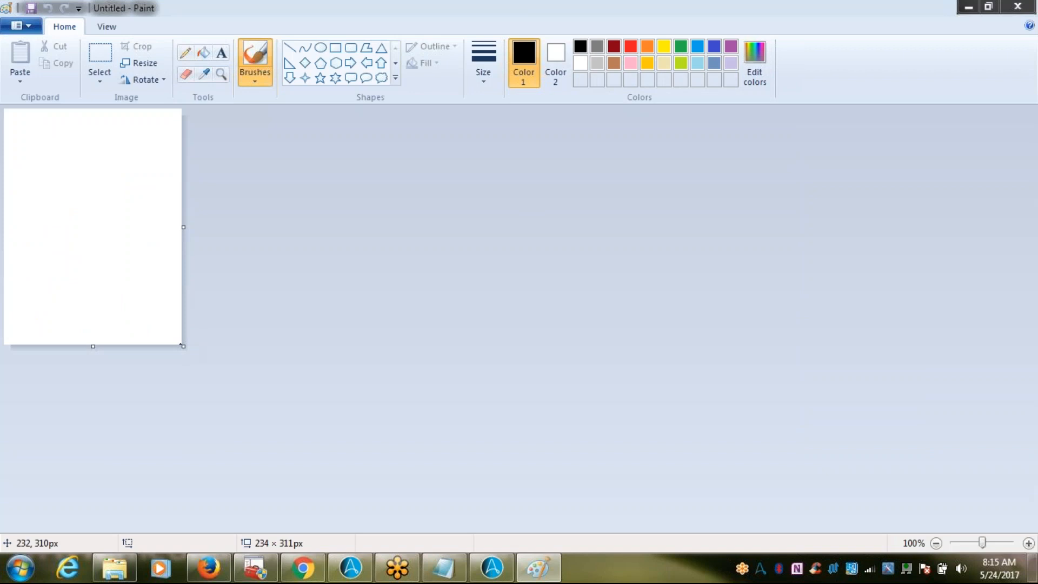
drag(183, 346, 1031, 527)
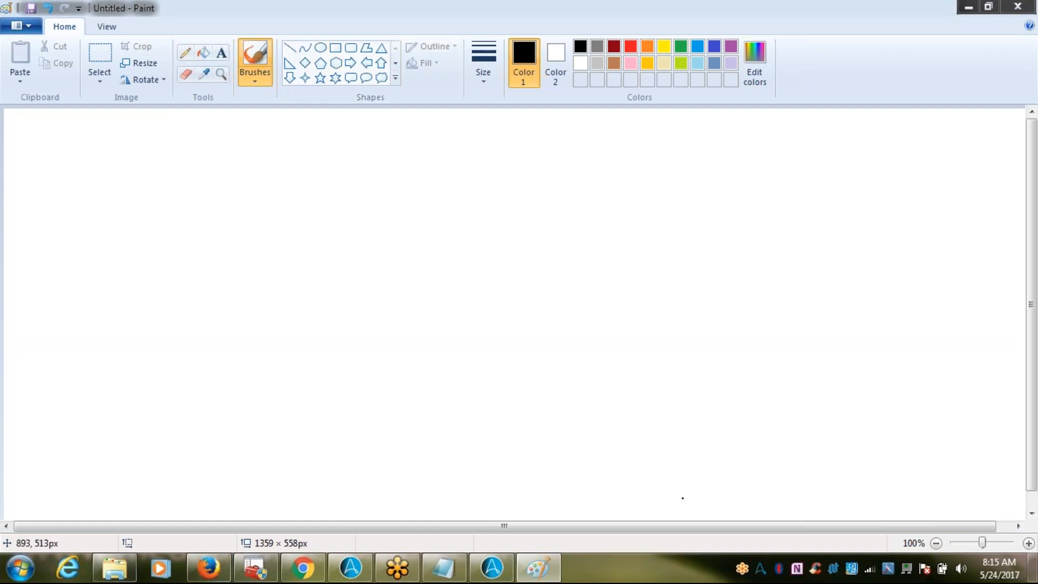
- Draw a large rectangle on the Paint canvas and two smaller ones stacked to its right, the upper about 132 × 135 px
click(493, 567)
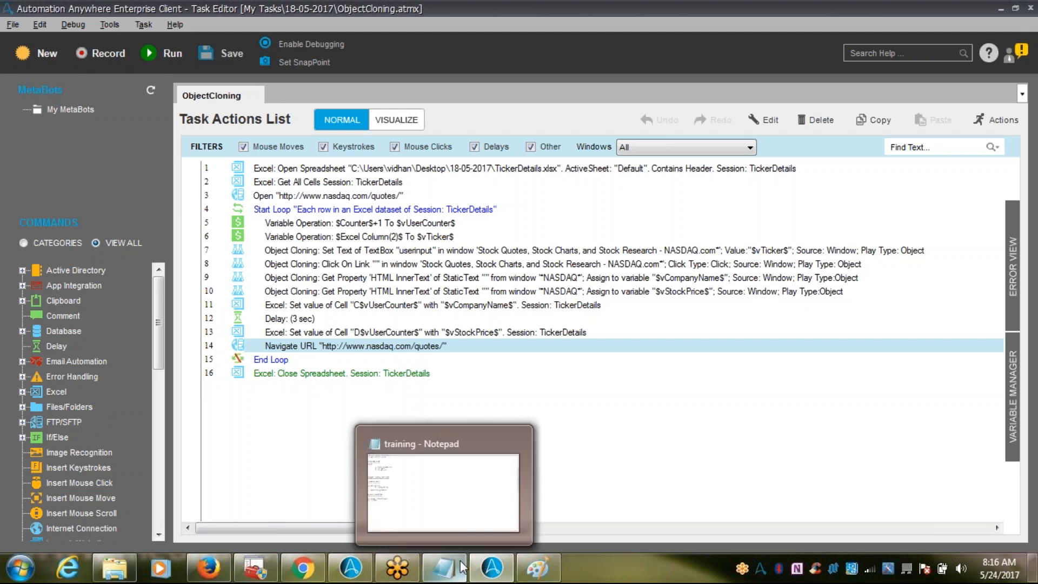
click(552, 565)
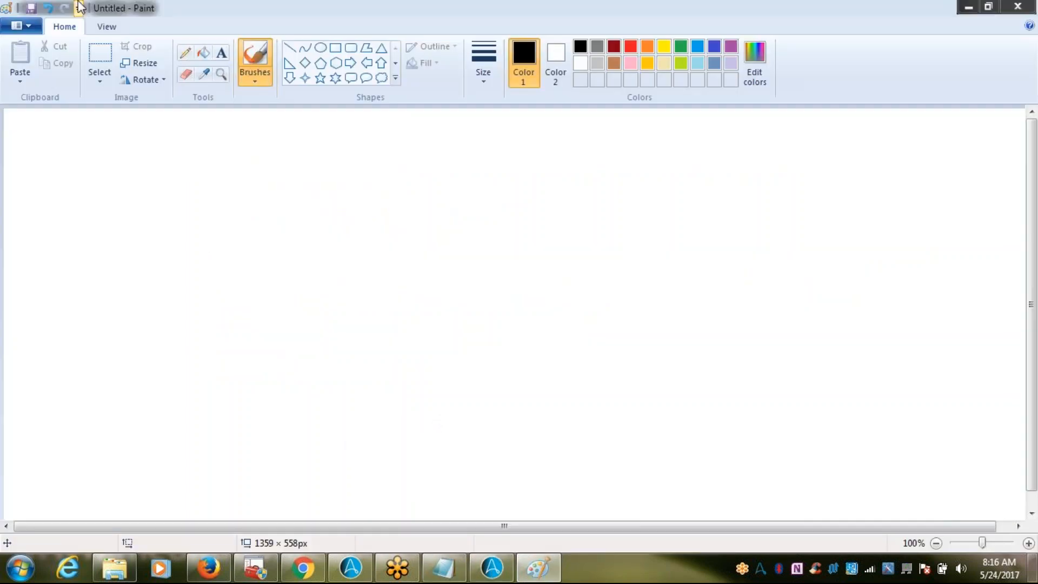
click(336, 50)
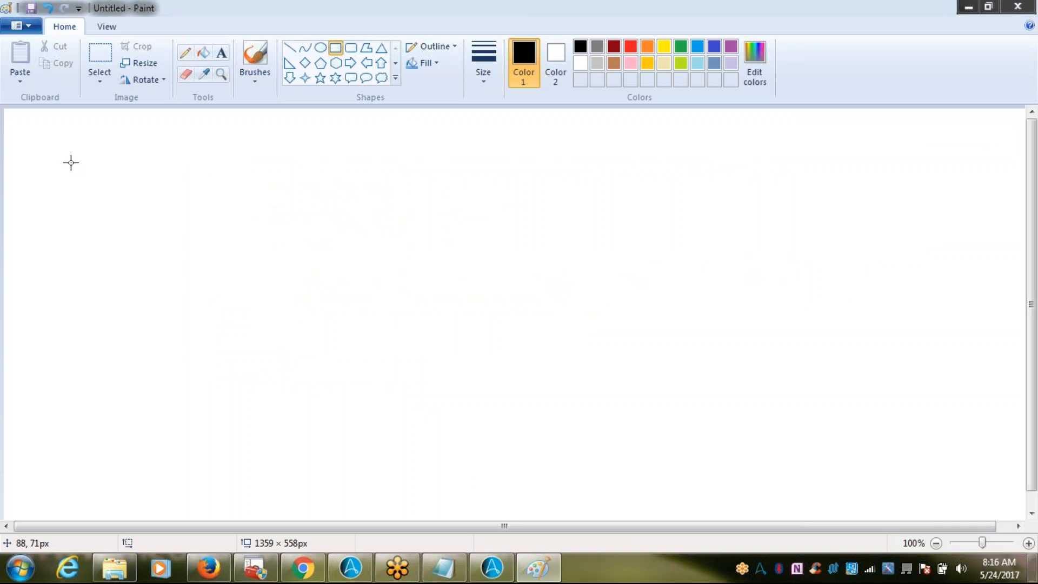
drag(70, 163, 200, 329)
click(355, 126)
drag(355, 126, 455, 228)
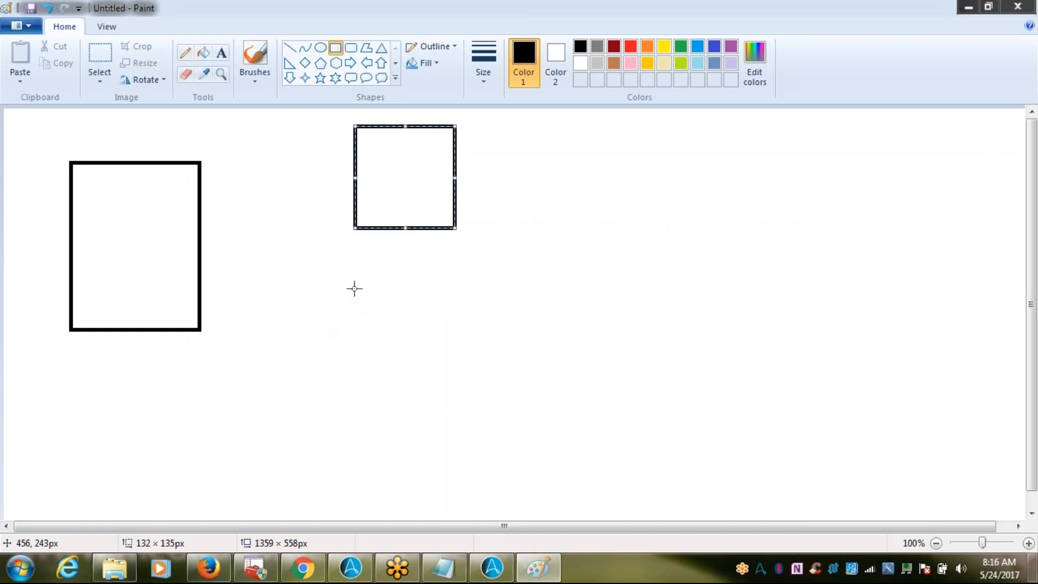
drag(358, 284, 459, 410)
- Label the upper small rectangle "Excel", the large rectangle "Application" and the lower small rectangle "PDF"
click(221, 52)
click(372, 163)
text(Excel)
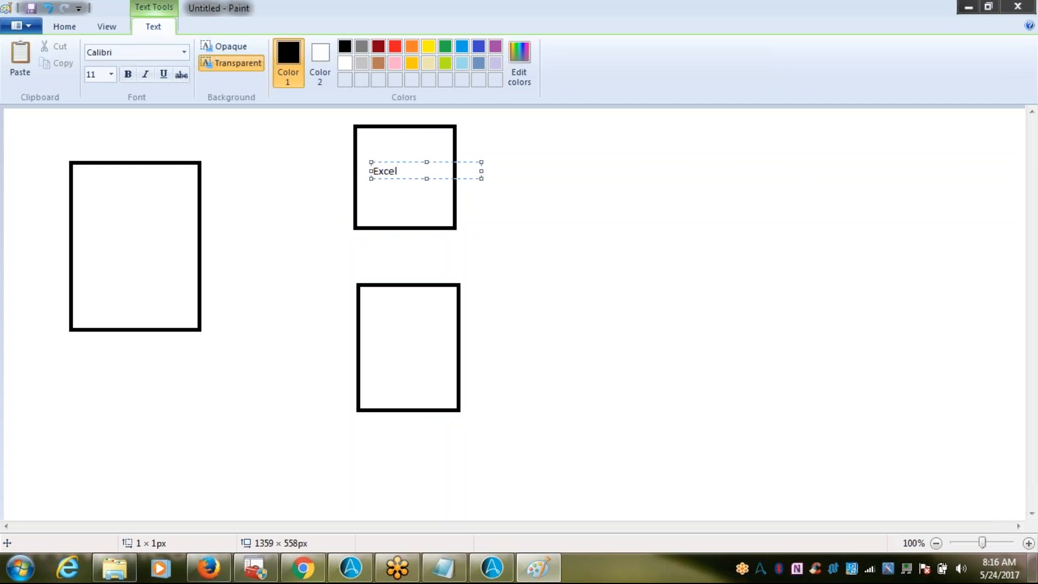
click(104, 228)
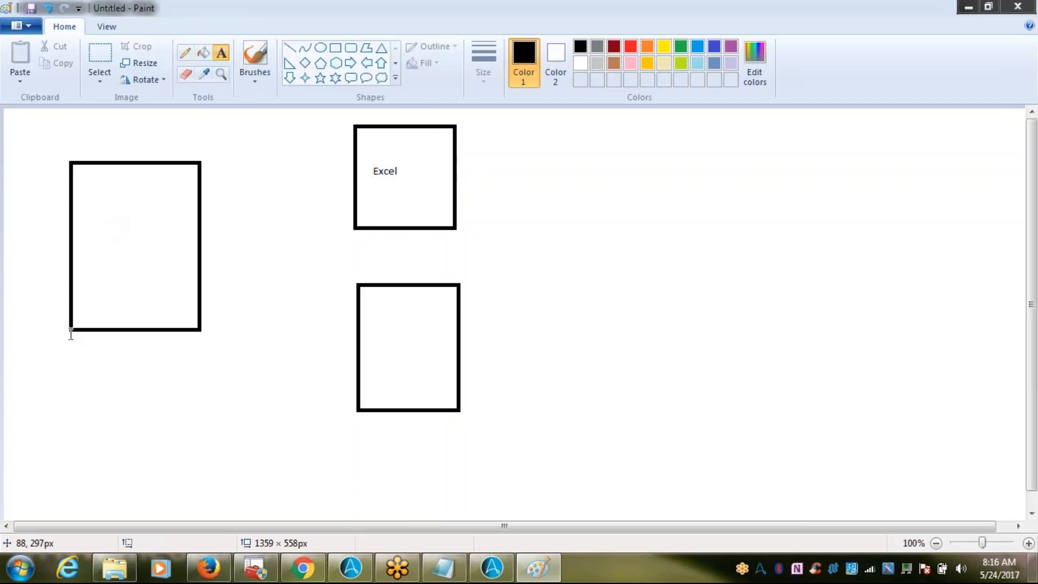
click(97, 270)
text(Application)
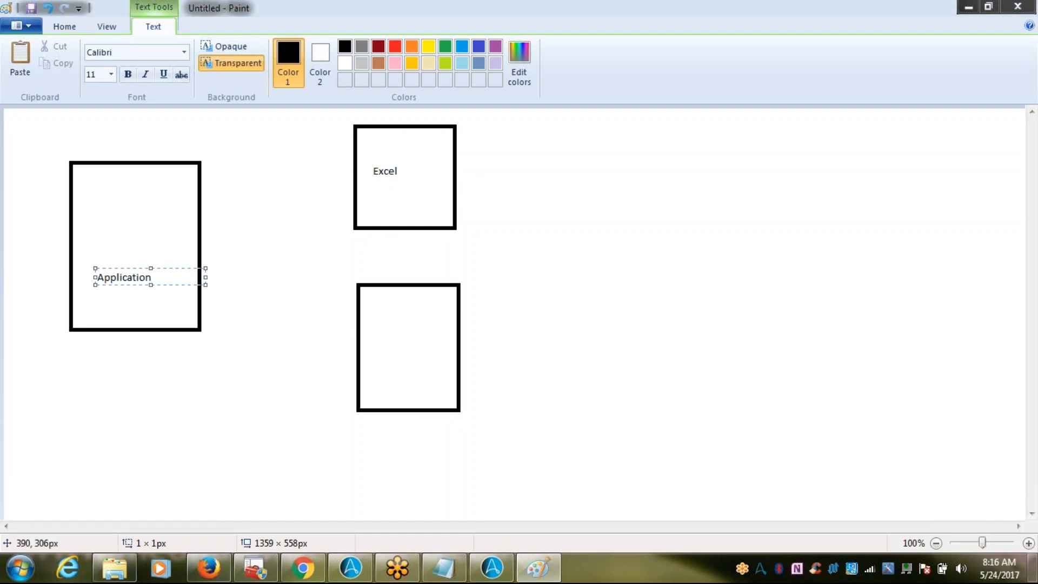
click(398, 351)
click(397, 351)
text(PDF)
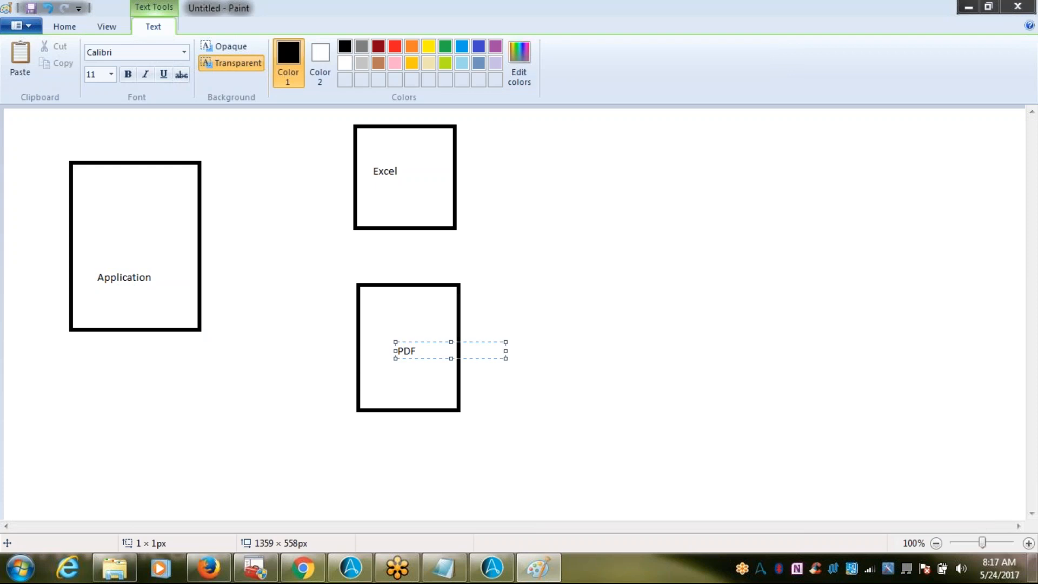
click(601, 218)
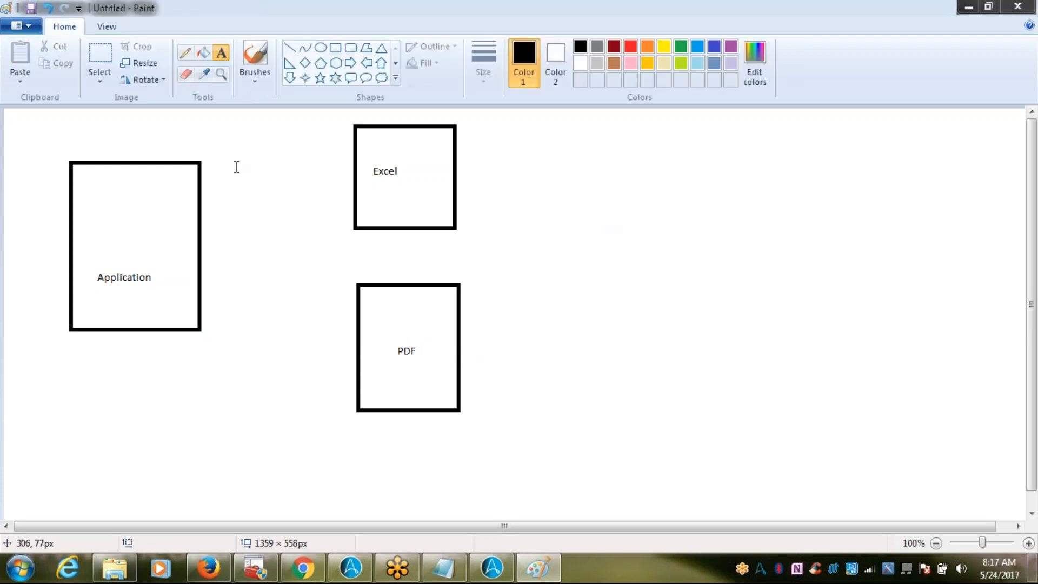
- Draw a wide rectangle about 635 × 170 px around the Excel box and the Application box's upper part, plus an arrow from PDF to Excel
click(335, 48)
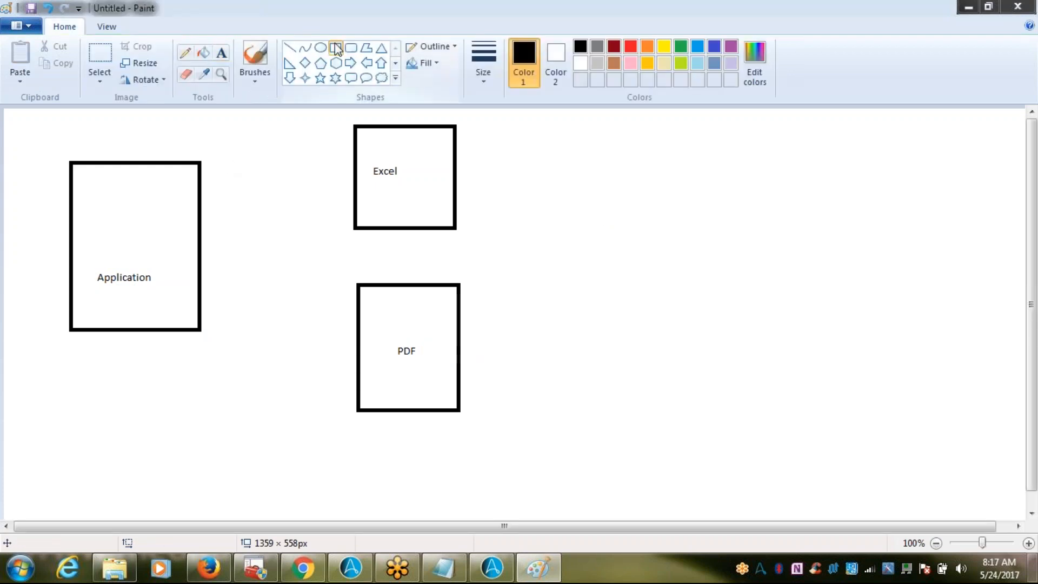
drag(27, 116, 510, 245)
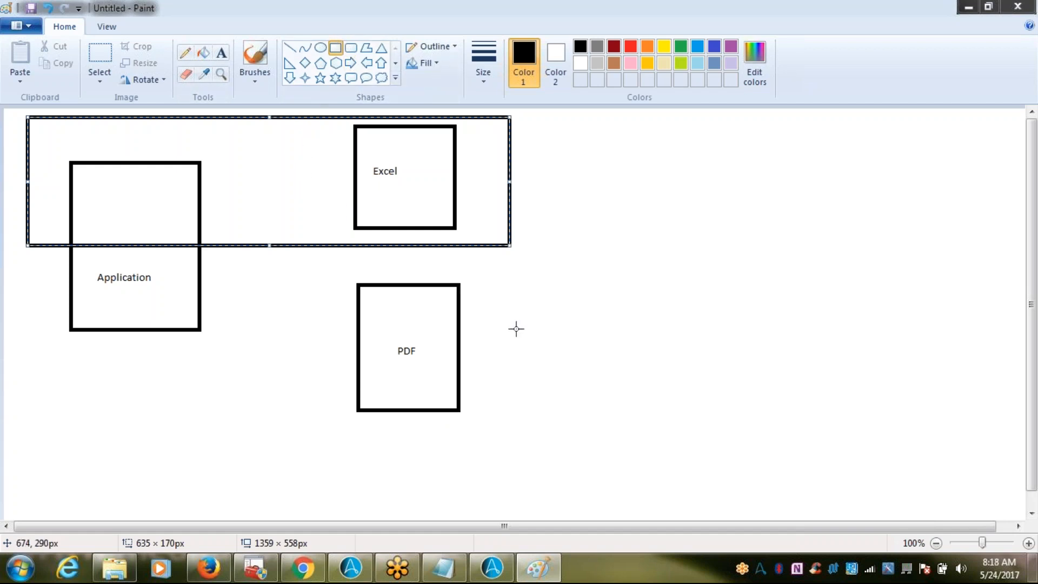
click(290, 49)
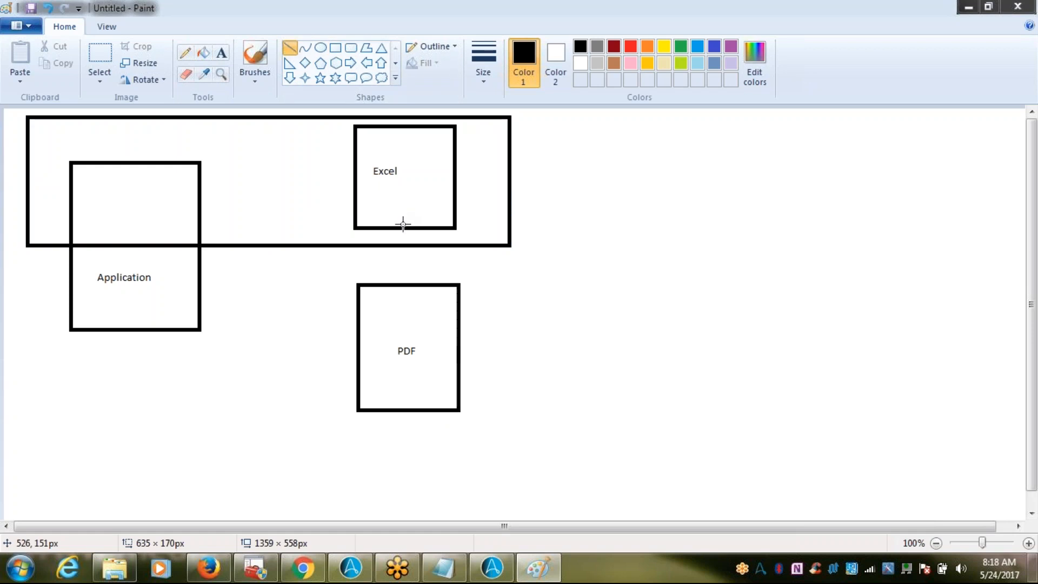
drag(403, 228, 403, 284)
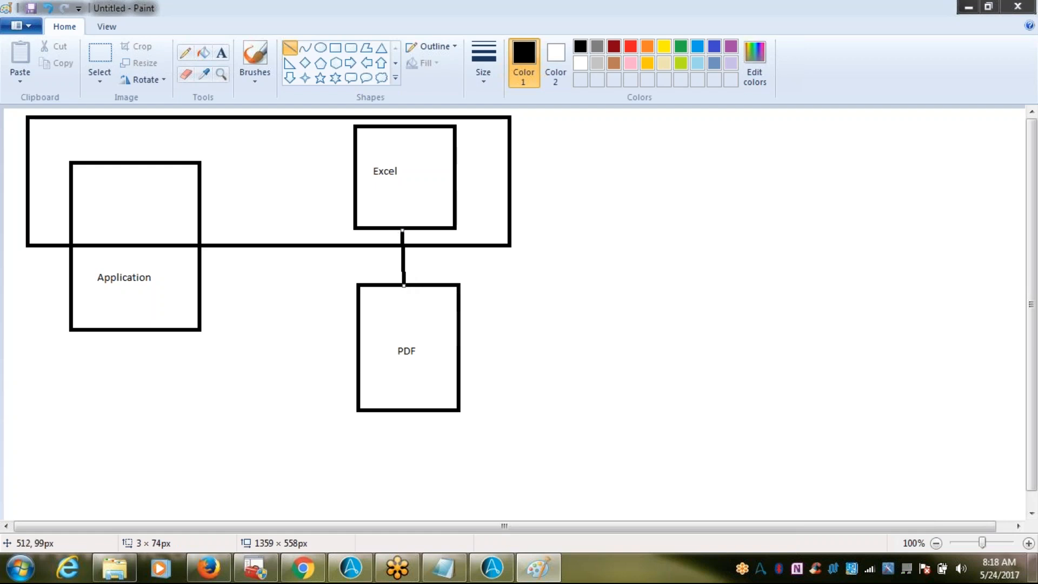
drag(416, 239, 399, 231)
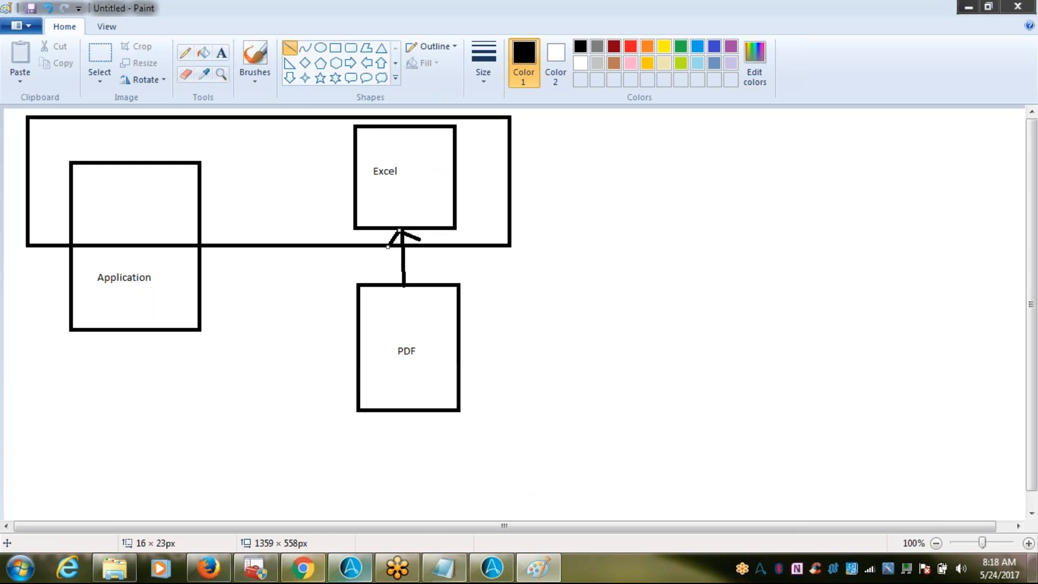
click(452, 575)
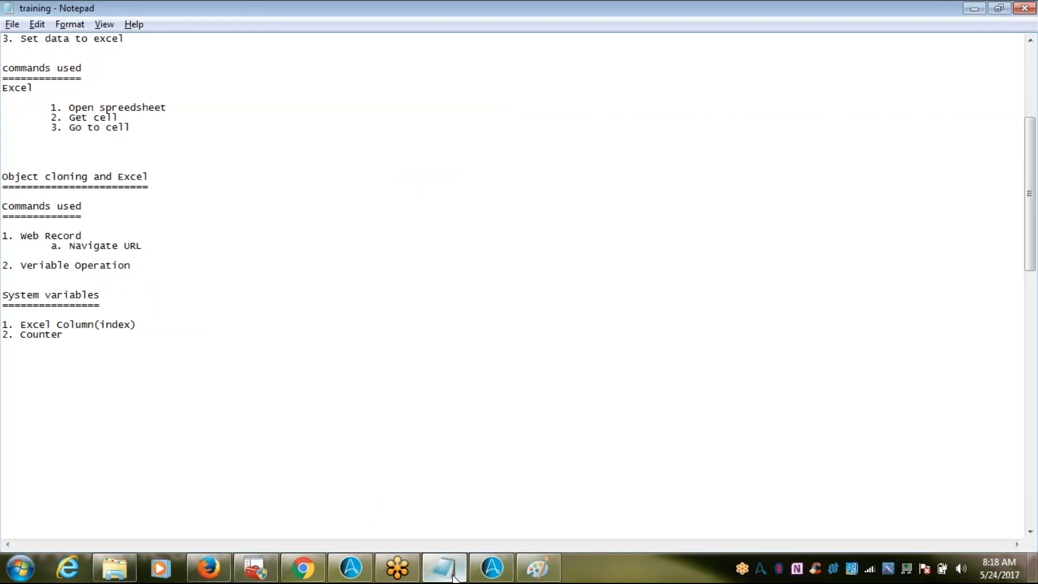
click(453, 576)
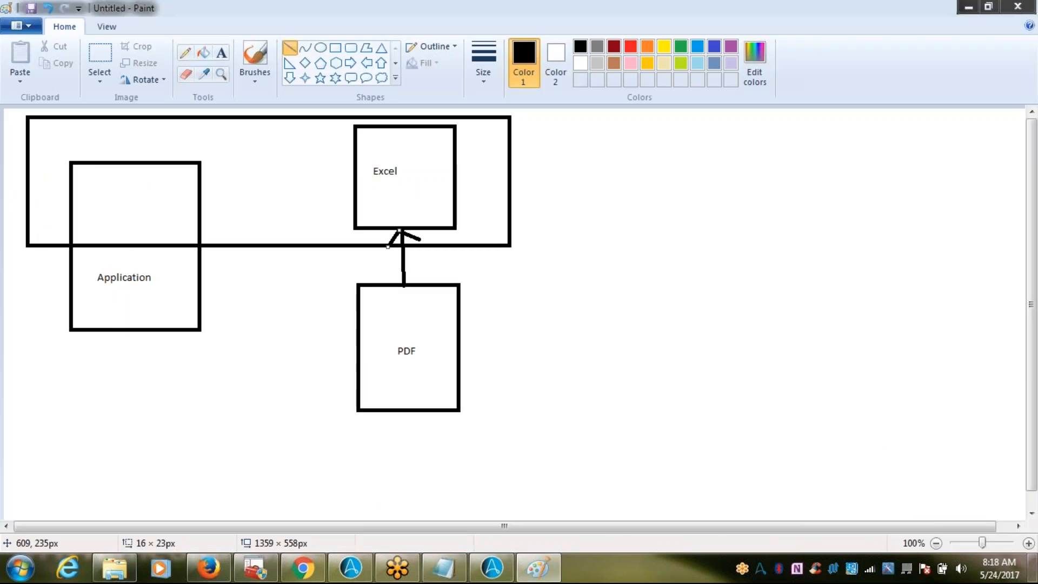
- Save the diagram as a PNG file named training in the 18-05-2017 folder on the Desktop
key(ctrl+s)
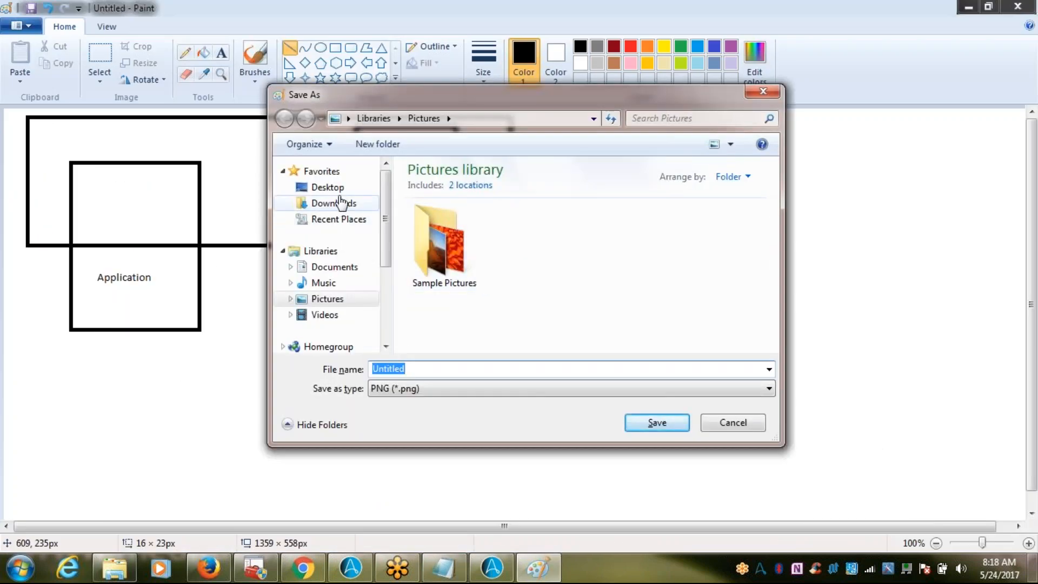
click(339, 191)
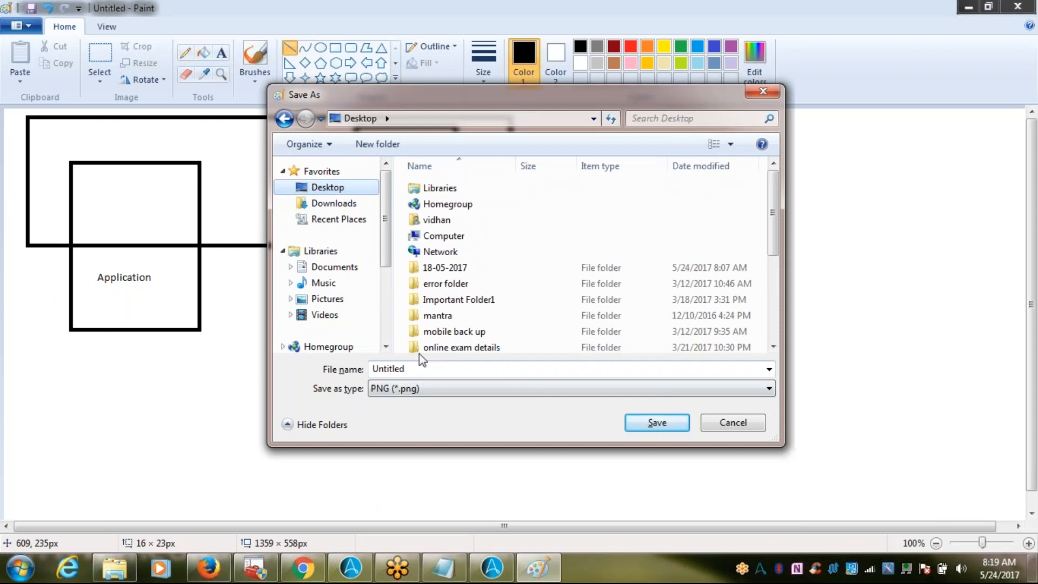
click(424, 367)
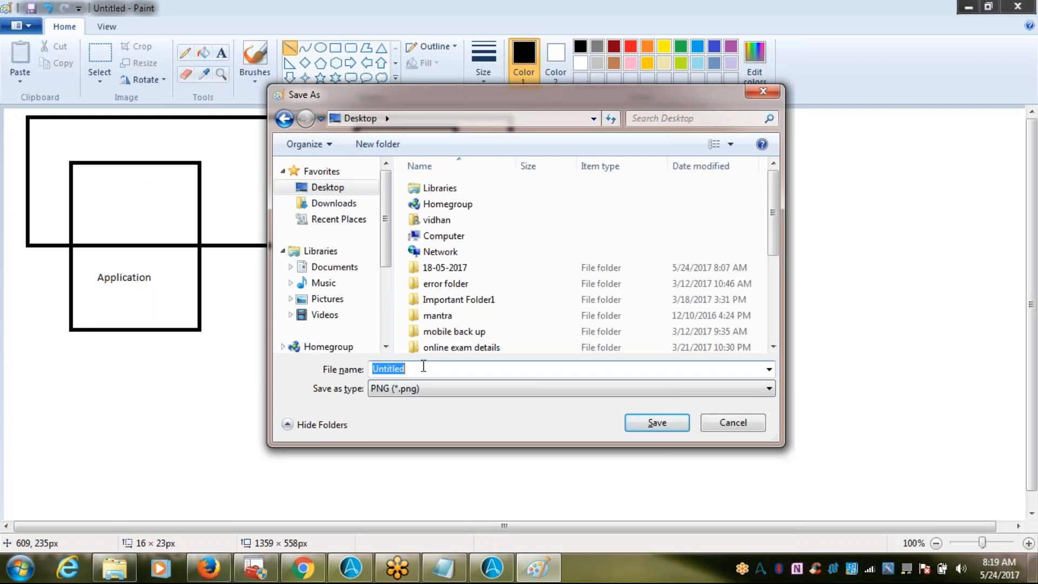
double_click(460, 266)
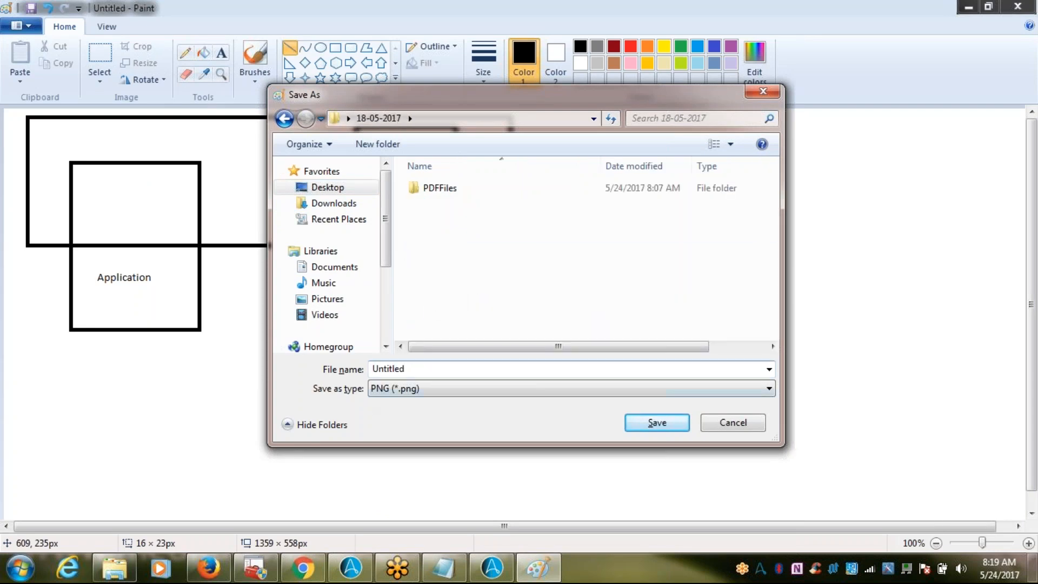
click(421, 372)
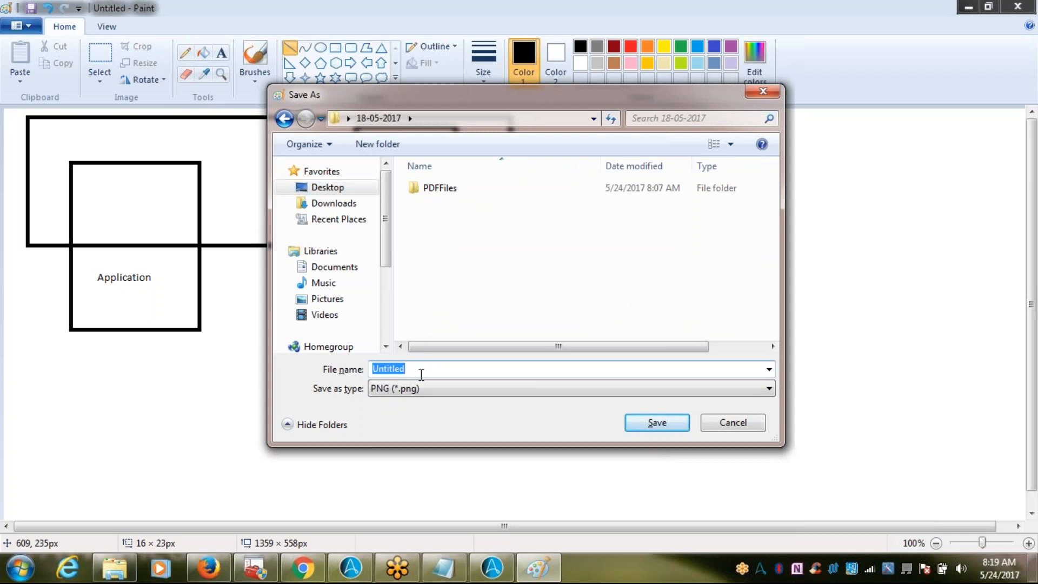
text(t)
key(BackSpace)
text(T)
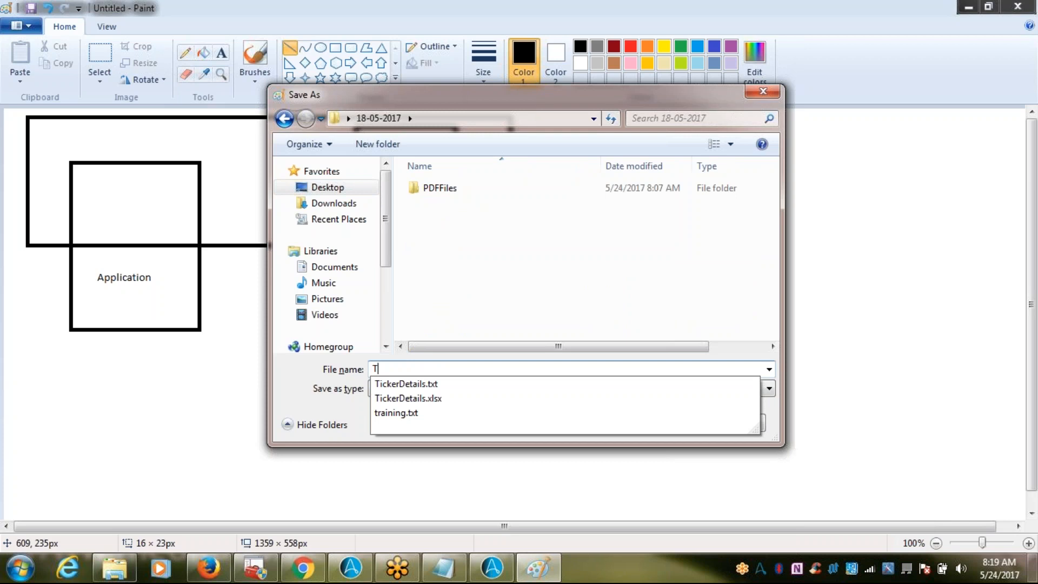
click(420, 411)
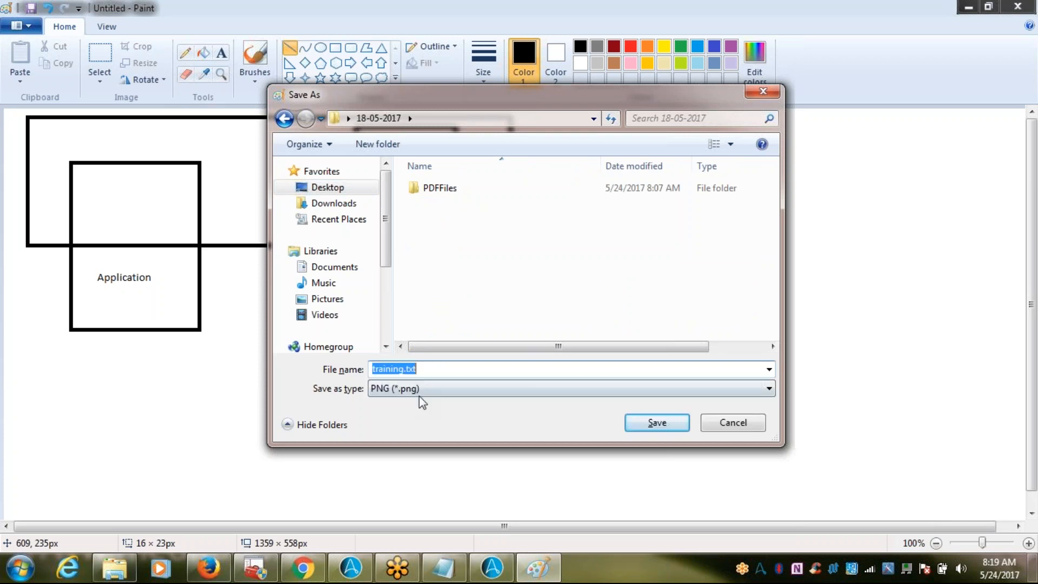
click(432, 370)
key(BackSpace)
key(BackSpace)
key(BackSpace)
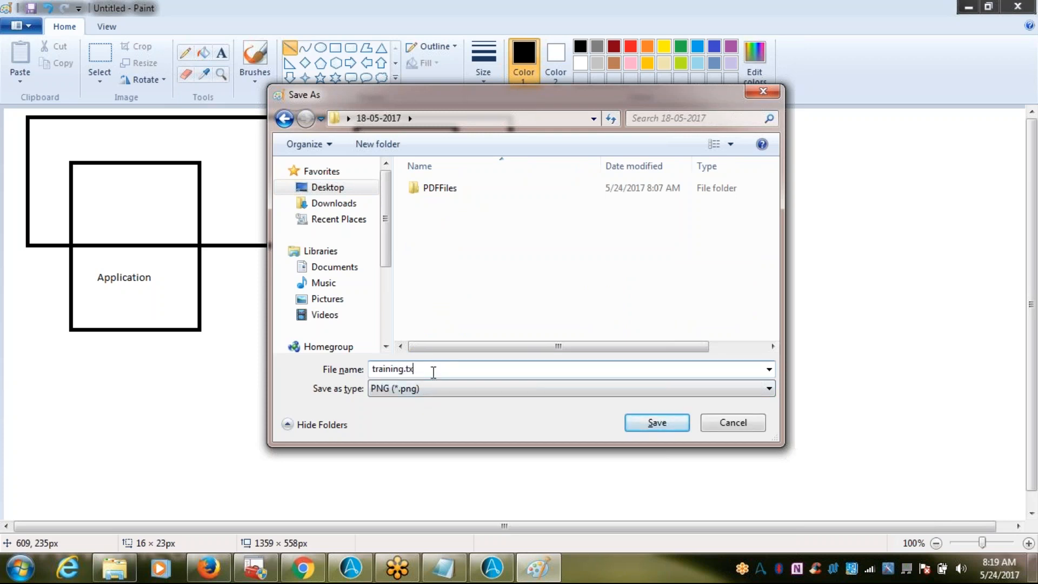
key(BackSpace)
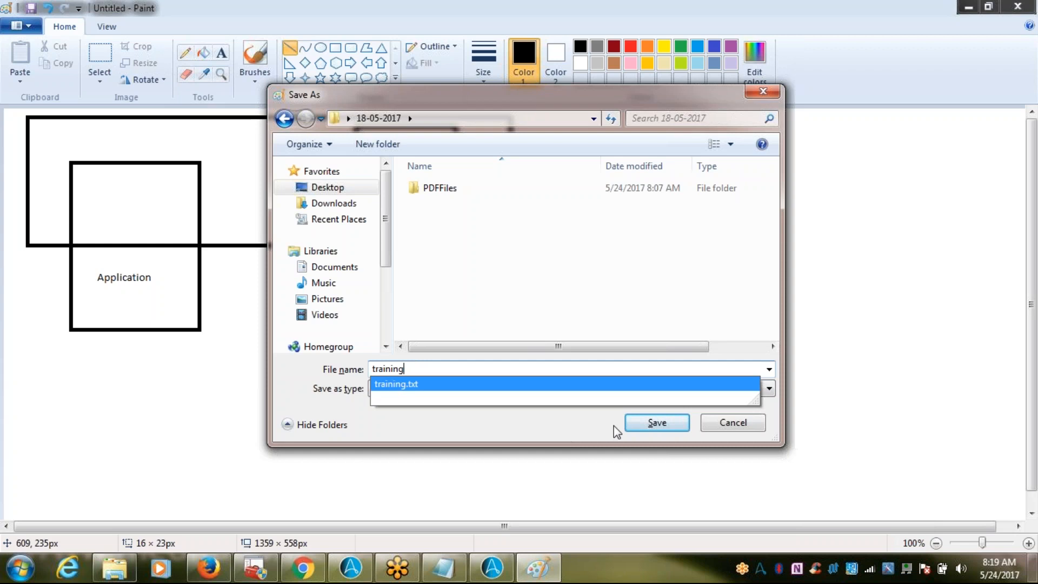
click(656, 423)
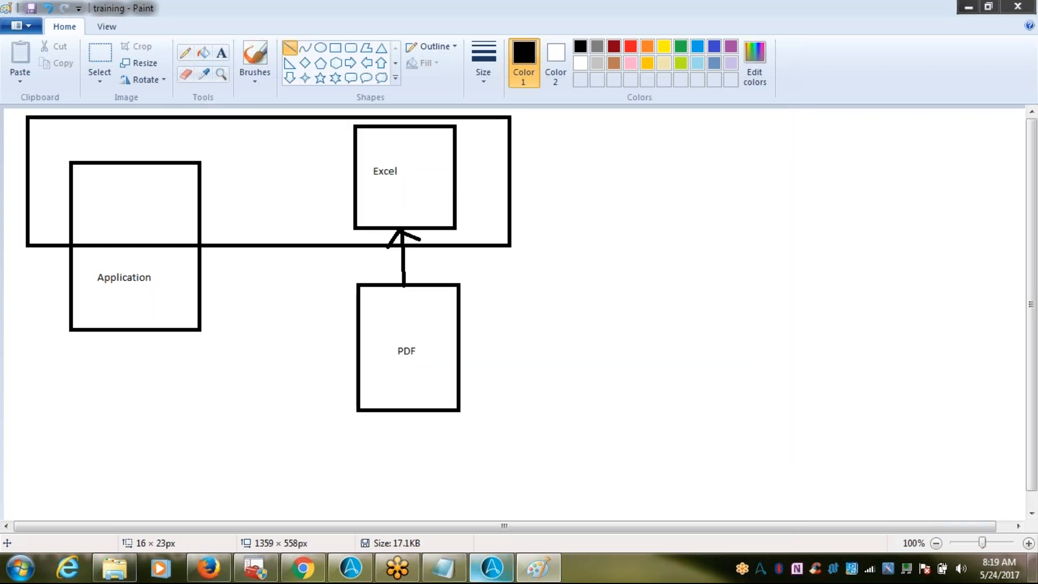
- Switch to the Notepad training notes and add the heading "Working with PDF Files" underlined with equals signs below the system variables
click(502, 572)
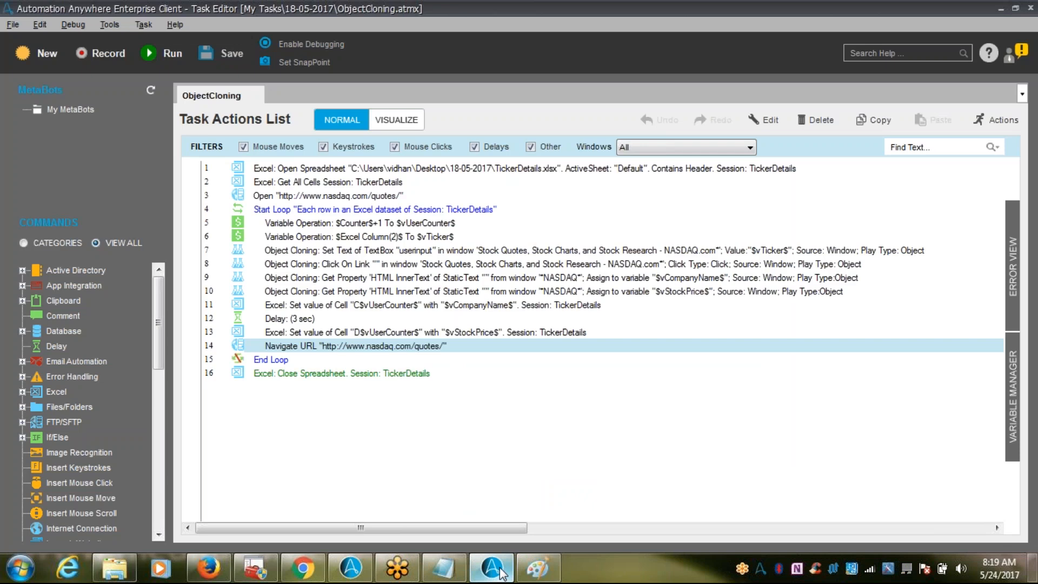
click(444, 568)
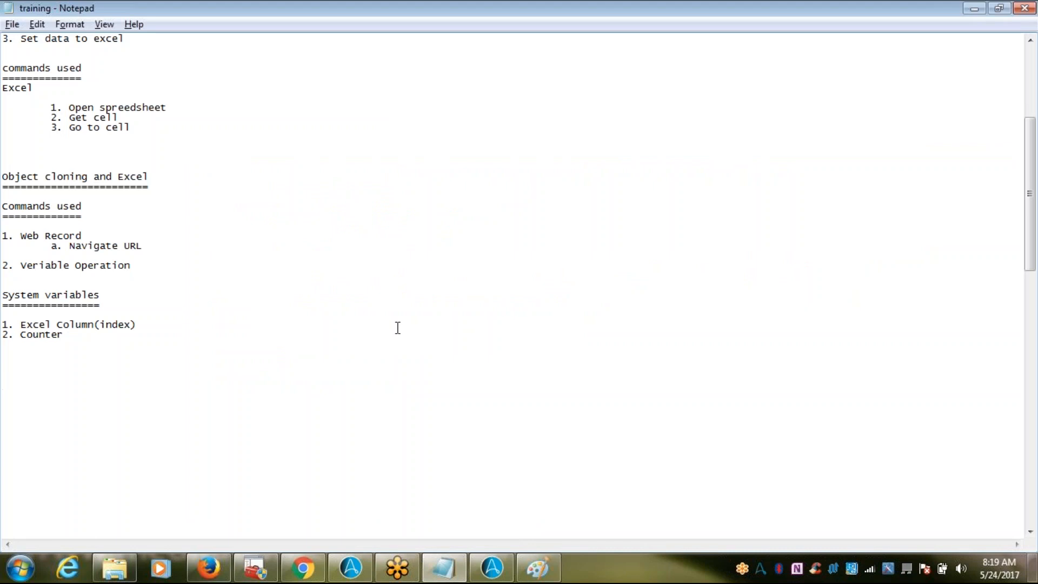
text(F)
key(BackSpace)
text(PDF)
key(BackSpace)
key(BackSpace)
key(BackSpace)
key(BackSpace)
text(Working with PDF Files)
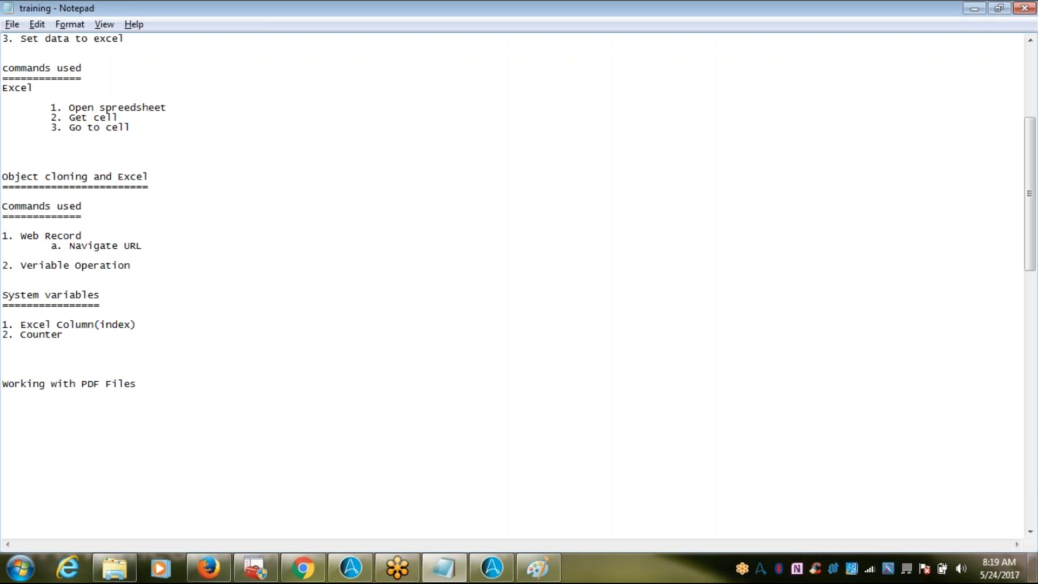
key(Return)
text(======================)
- Set the font size of the notes to 14
click(63, 28)
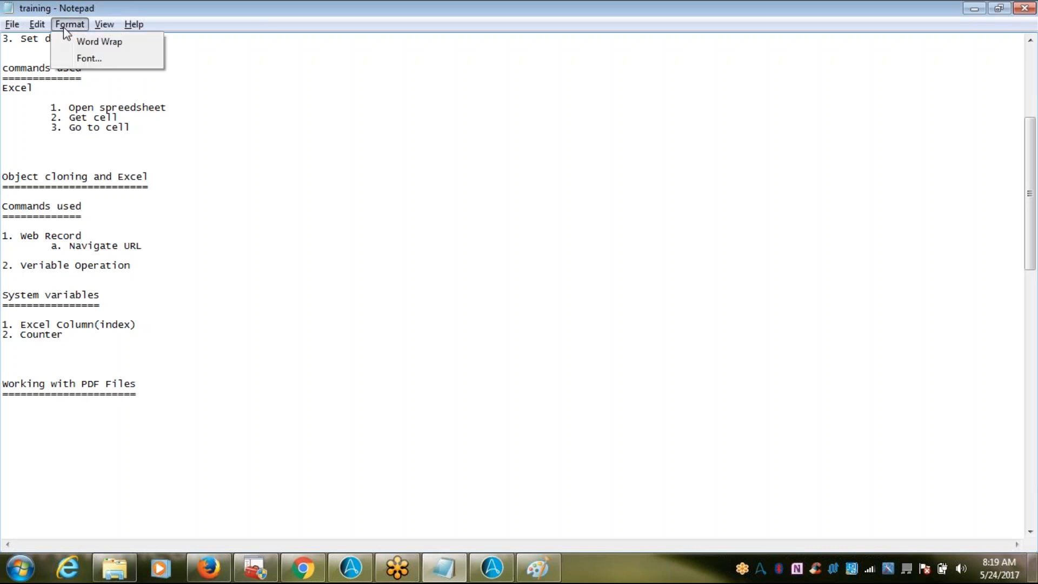
click(84, 58)
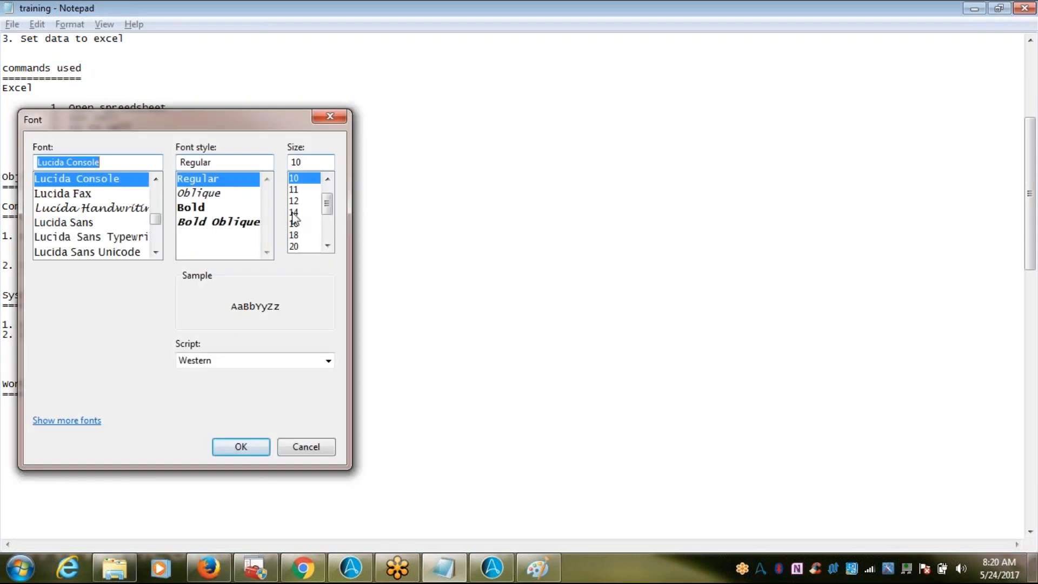
click(294, 211)
click(243, 449)
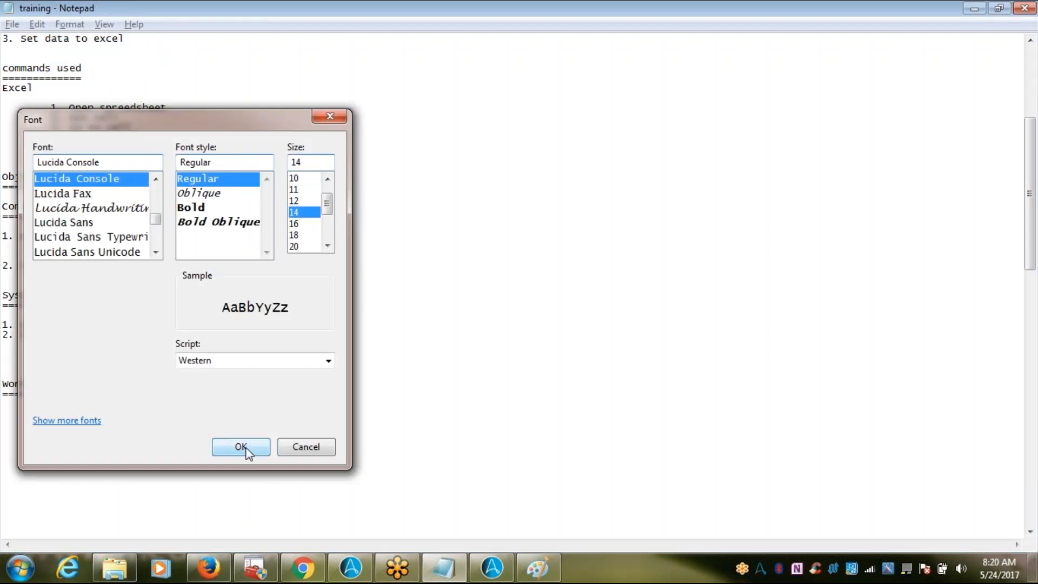
click(159, 480)
key(Return)
key(Return)
key(Return)
key(Return)
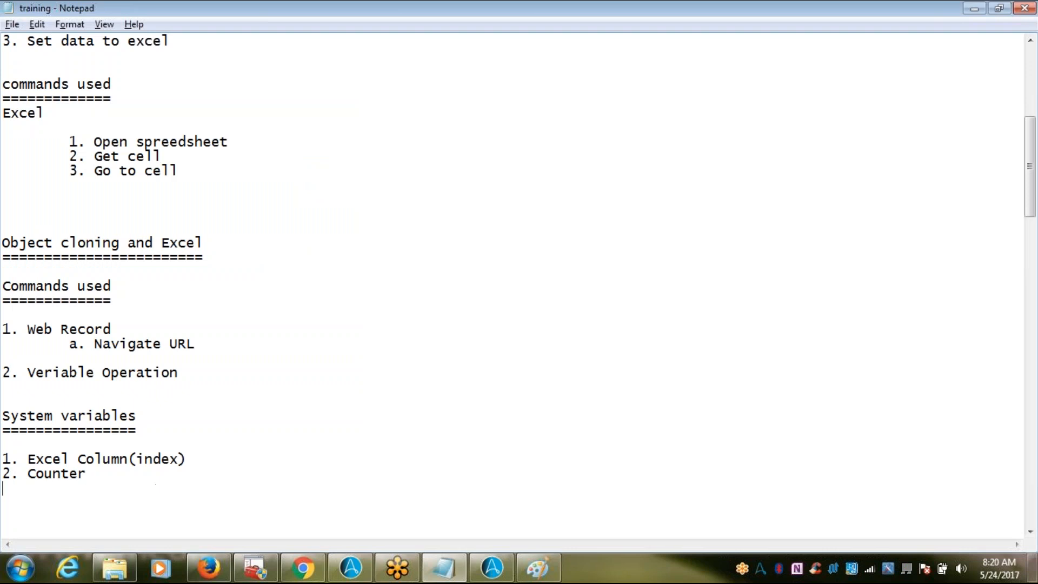
key(Return)
key(Return)
key(Return)
key(Return)
key(Return)
key(Return)
key(Return)
key(Return)
key(Return)
key(Return)
key(Return)
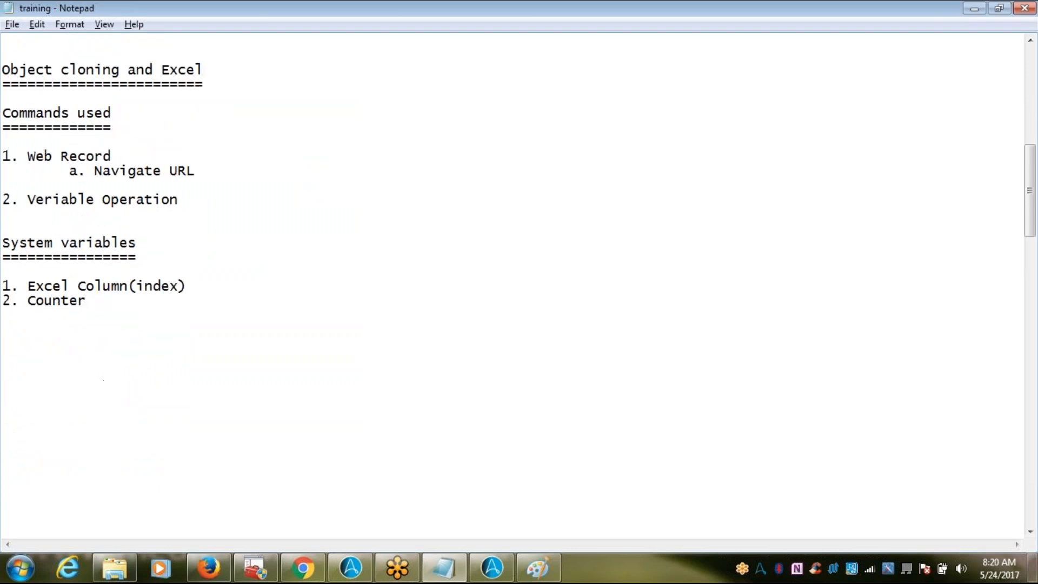
key(ctrl+z)
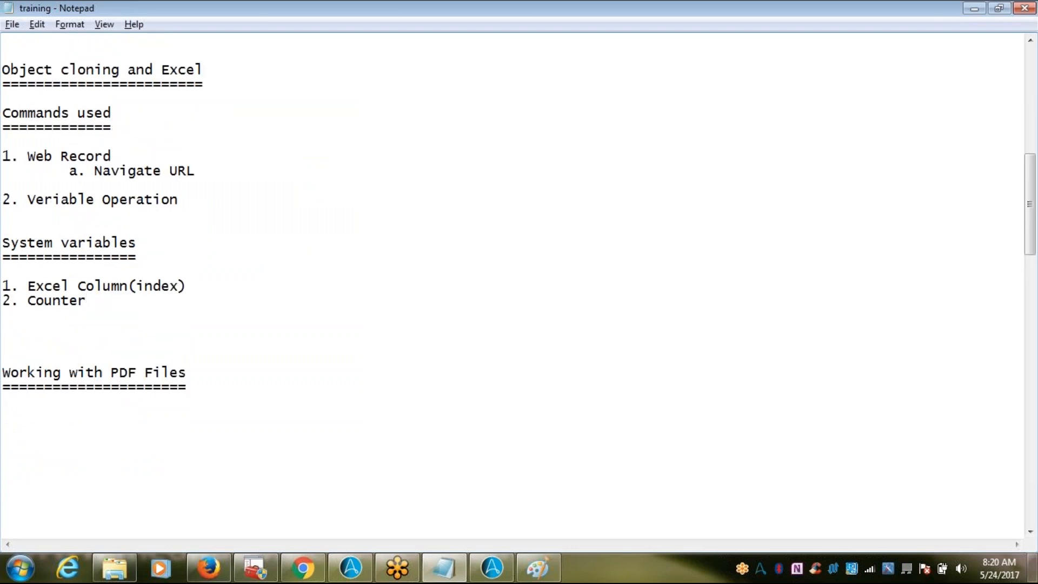
click(262, 367)
key(Return)
key(Return)
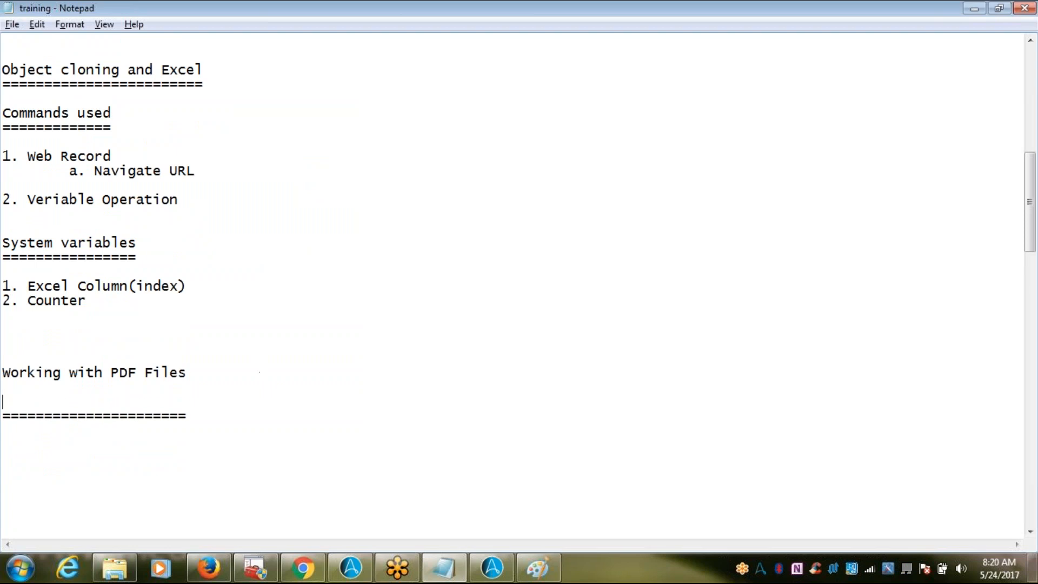
key(ctrl+z)
- Insert a long run of blank lines below the underline of the "Working with PDF Files" heading
click(239, 387)
key(Return)
key(Return)
key(Return)
key(Return)
key(Return)
key(Return)
key(Return)
key(Return)
key(Return)
key(Return)
key(Return)
key(Return)
key(Return)
key(Return)
key(Return)
key(Return)
key(Return)
key(Return)
key(Return)
key(Return)
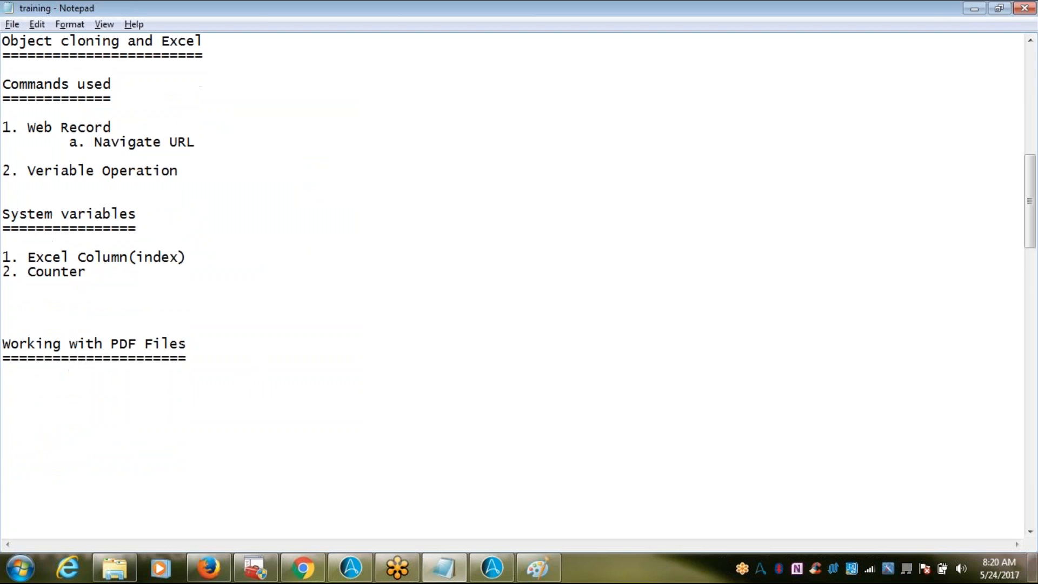
key(Return)
key(Return)
key(Return)
key(Return)
key(Return)
key(Return)
key(Return)
key(Return)
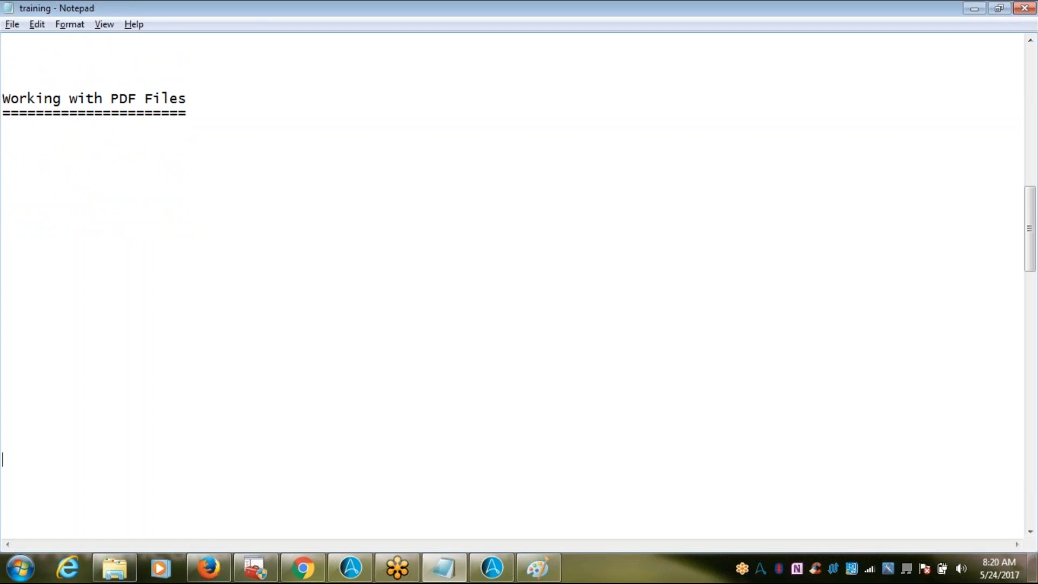
- Write the line "Get a data from PDF" below the "Working with PDF Files" heading, leaving one blank line between
key(Up)
key(Up)
key(Up)
key(Up)
key(Up)
key(Up)
key(Up)
key(Up)
key(Up)
text(Get a data from PDF)
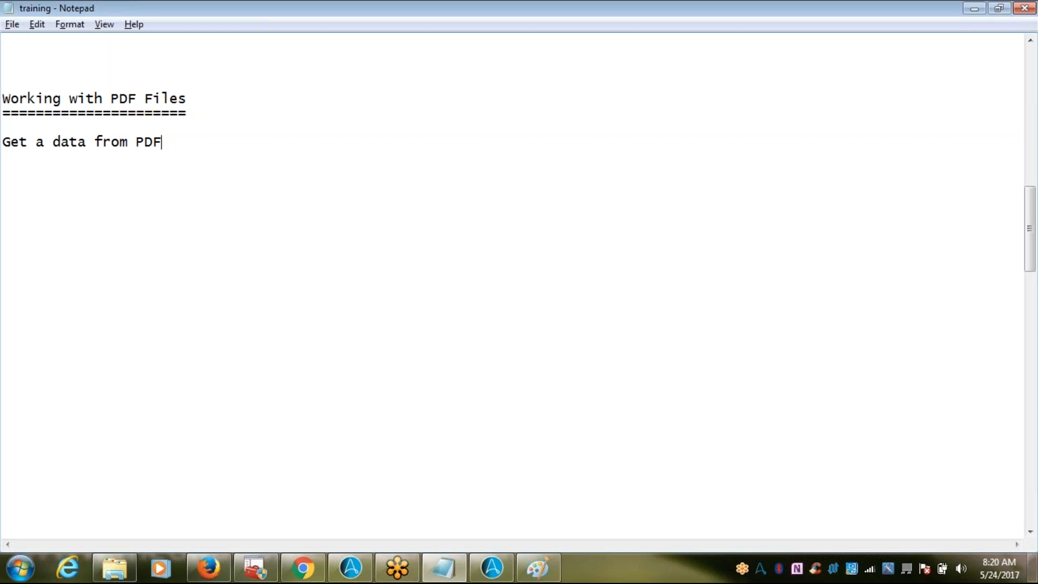
- Add a "Pre Checks" subheading underlined with equals signs, one blank line below "Get a data from PDF"
key(Return)
key(Return)
text(Pre Checks)
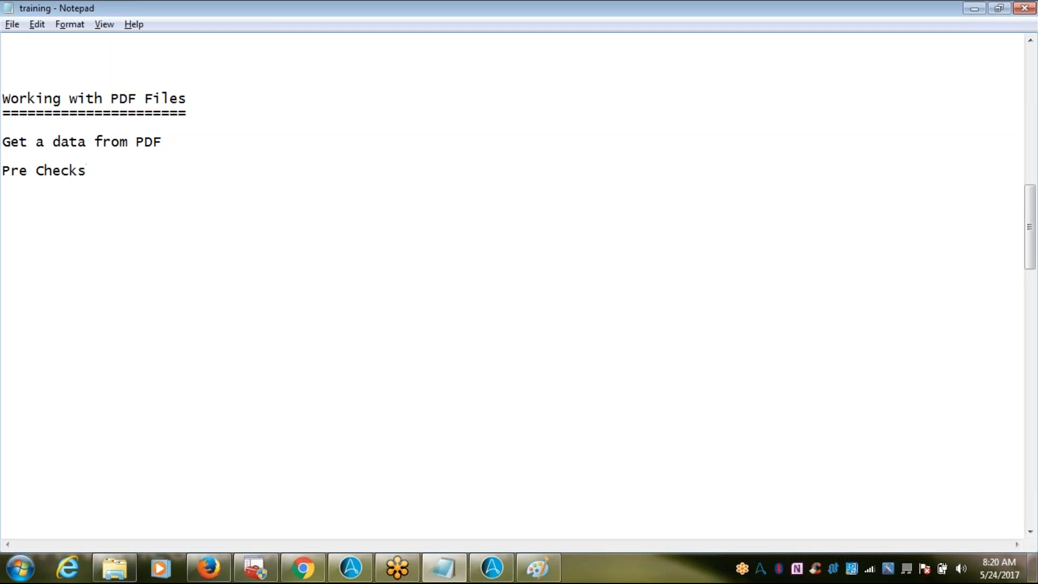
key(Return)
text(==========)
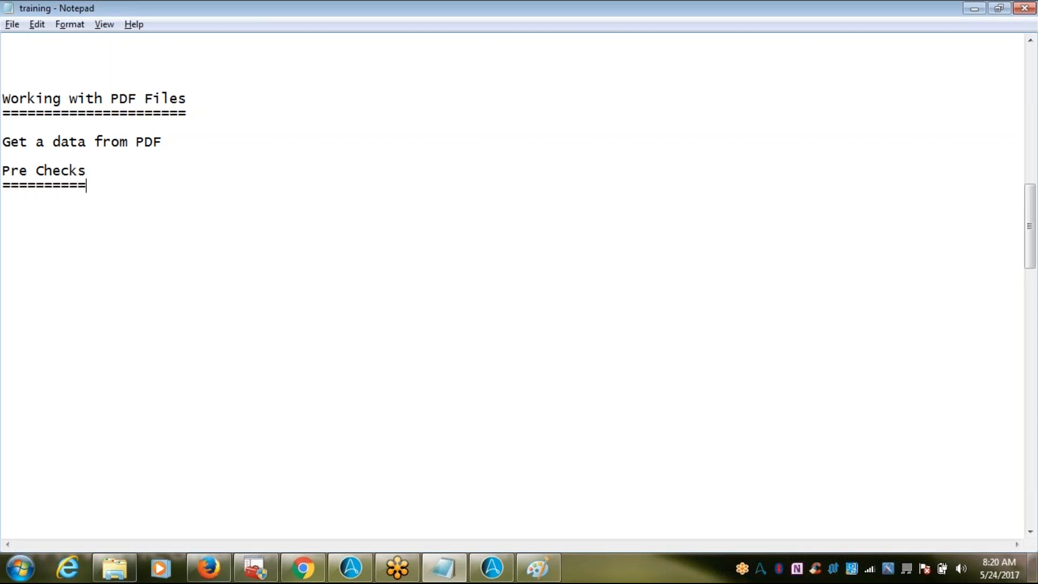
- Write the line "Find out which type of PDF" directly under the Pre Checks underline
key(Return)
text(Find out)
key(BackSpace)
key(BackSpace)
key(BackSpace)
key(BackSpace)
key(BackSpace)
text(out w)
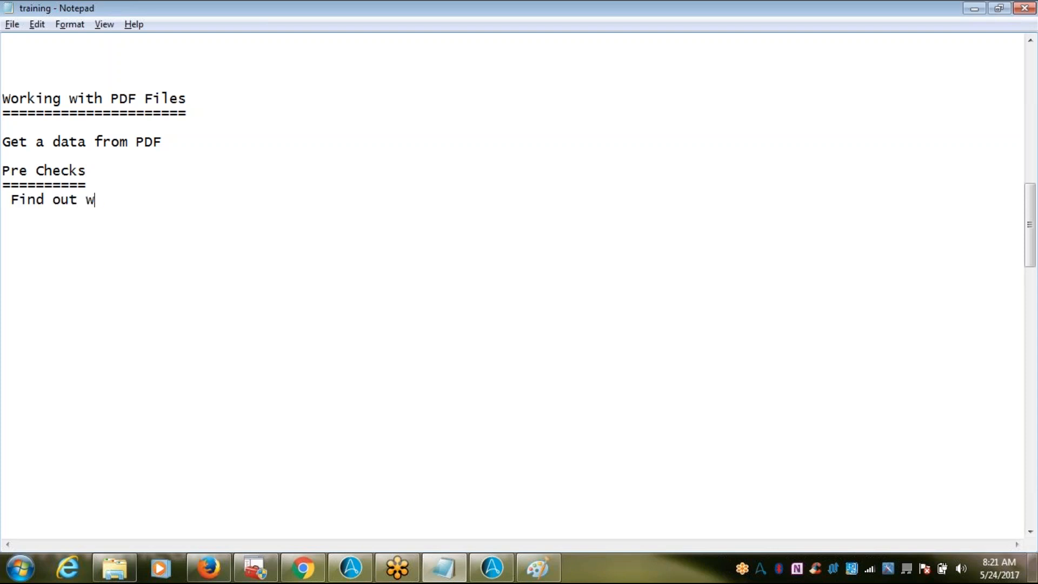
text(hich type of PDF)
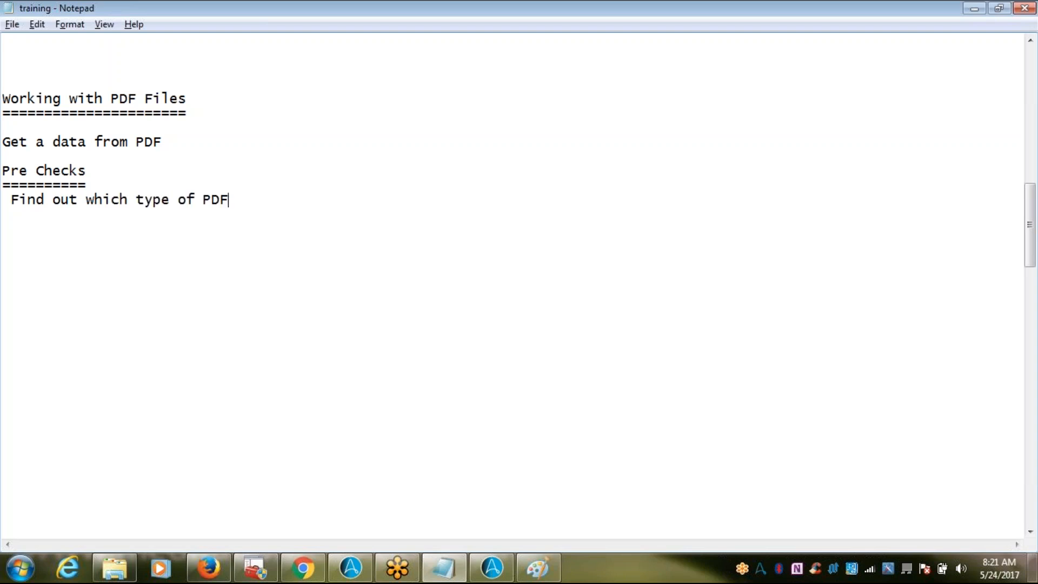
- List the PDF types as indented items "1. Text PDF" and "2. Image PDF" below the type question
key(Return)
key(Tab)
text(1. Text PDF)
key(Return)
text(2. Image PDF)
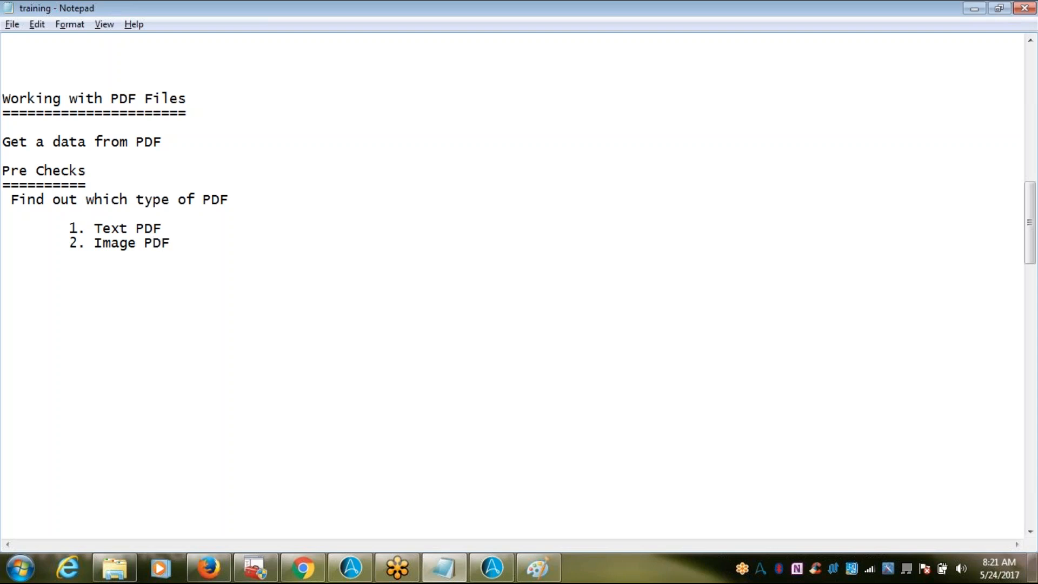
- Add blank lines below the PDF type list, and open the PDFFiles folder inside 18-05-2017 in File Explorer
key(Return)
key(Return)
key(Return)
click(116, 570)
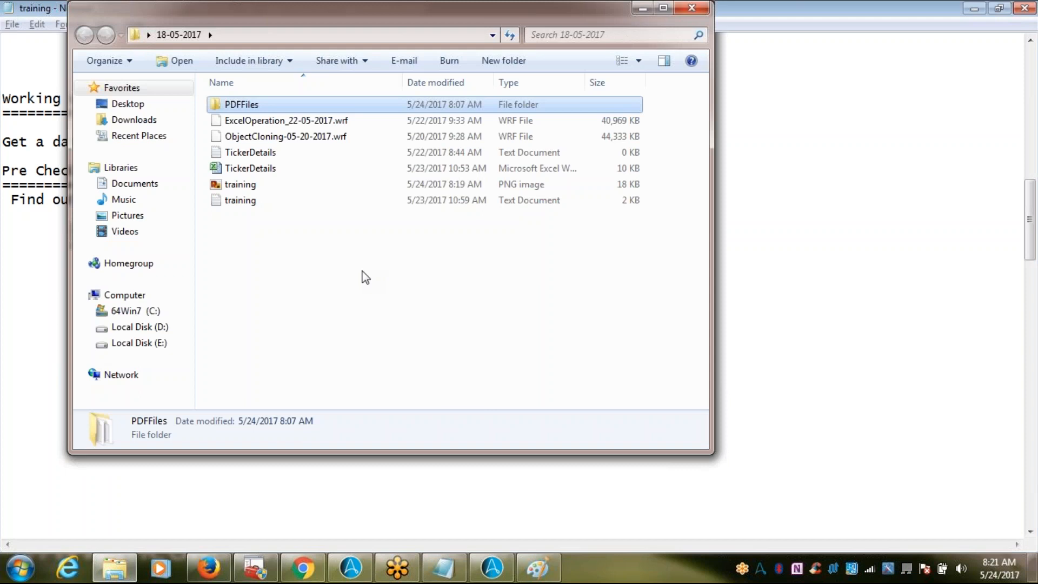
double_click(253, 106)
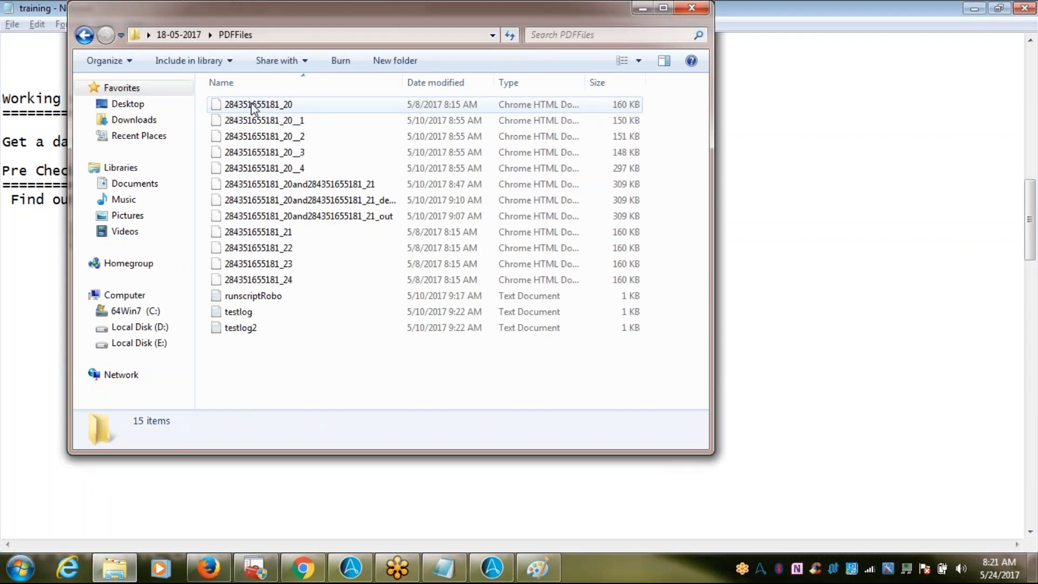
- Switch to Chrome and search Google for "adobe reader" in a new tab
click(302, 564)
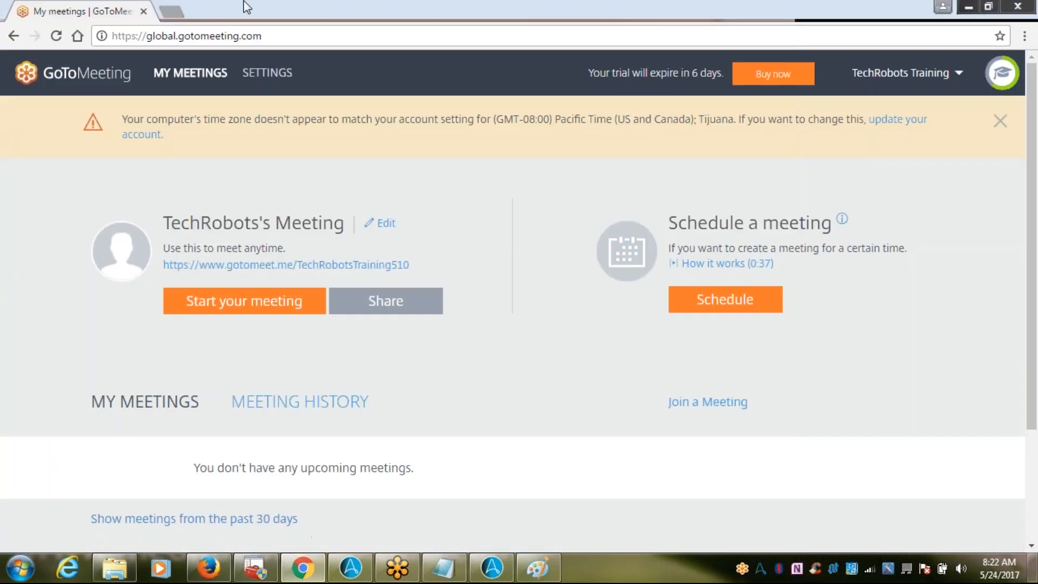
click(173, 12)
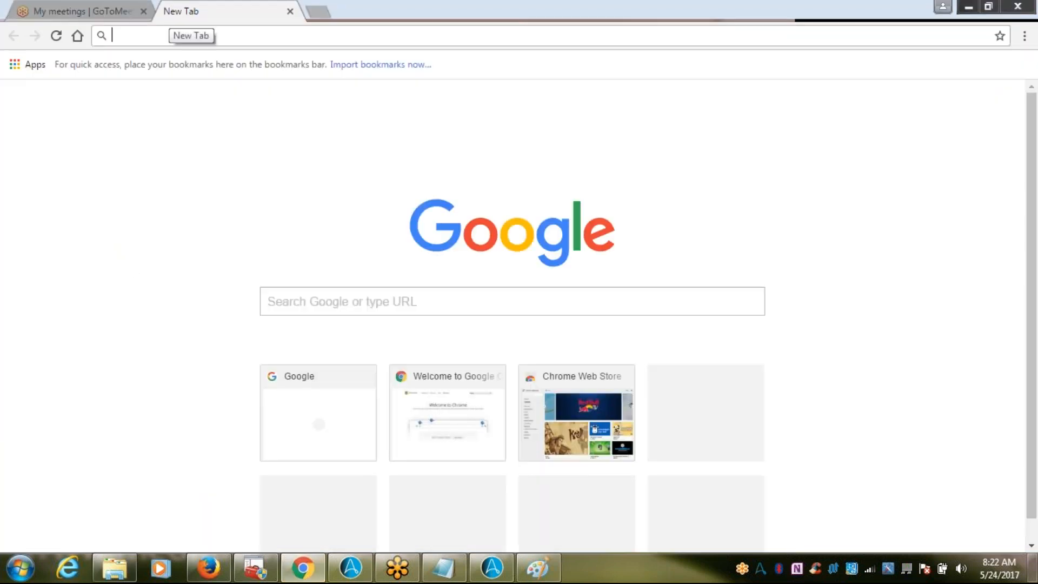
text(a)
key(BackSpace)
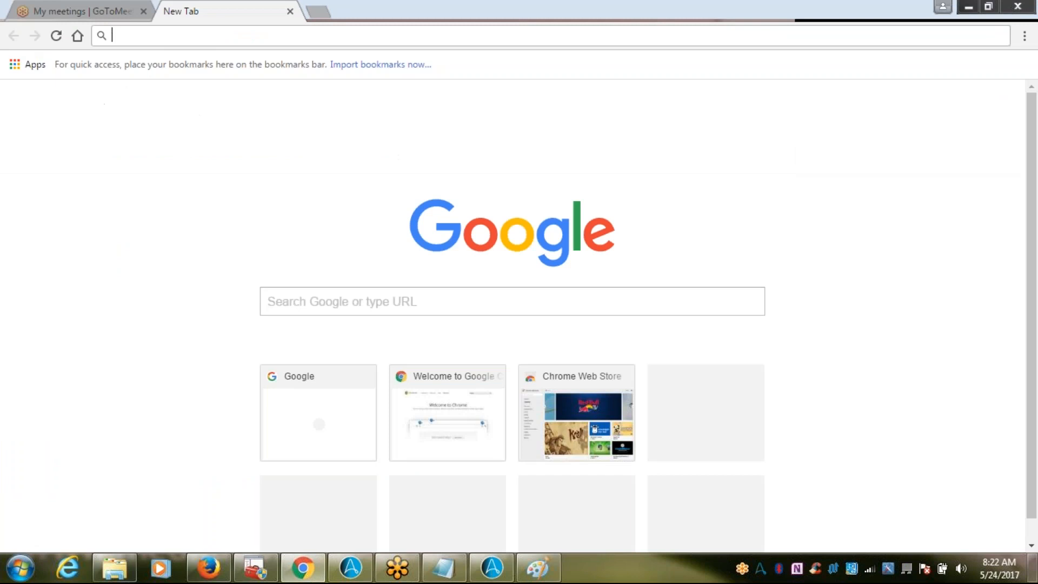
click(281, 309)
text(ac)
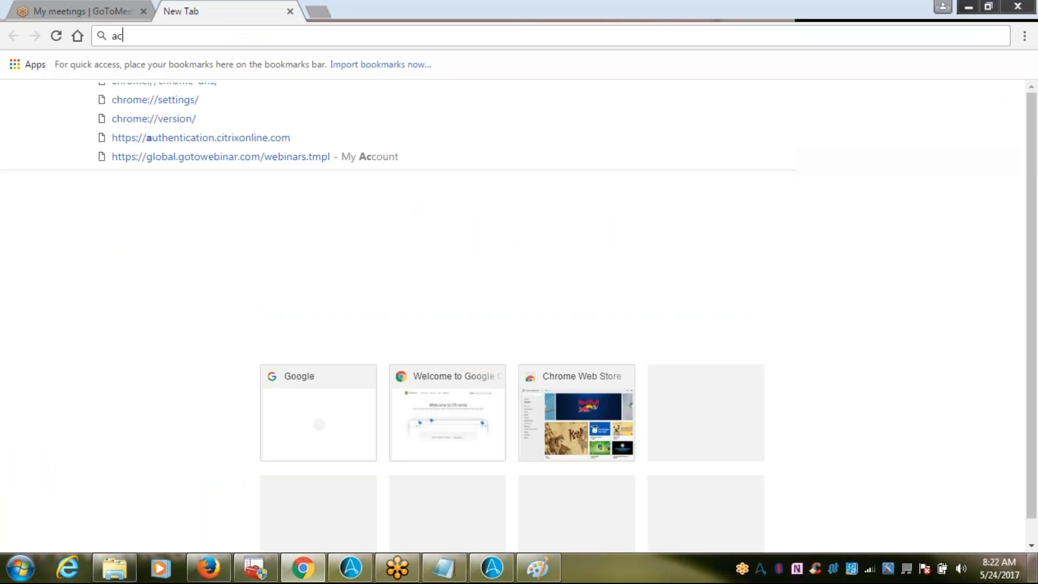
key(BackSpace)
key(BackSpace)
text(a)
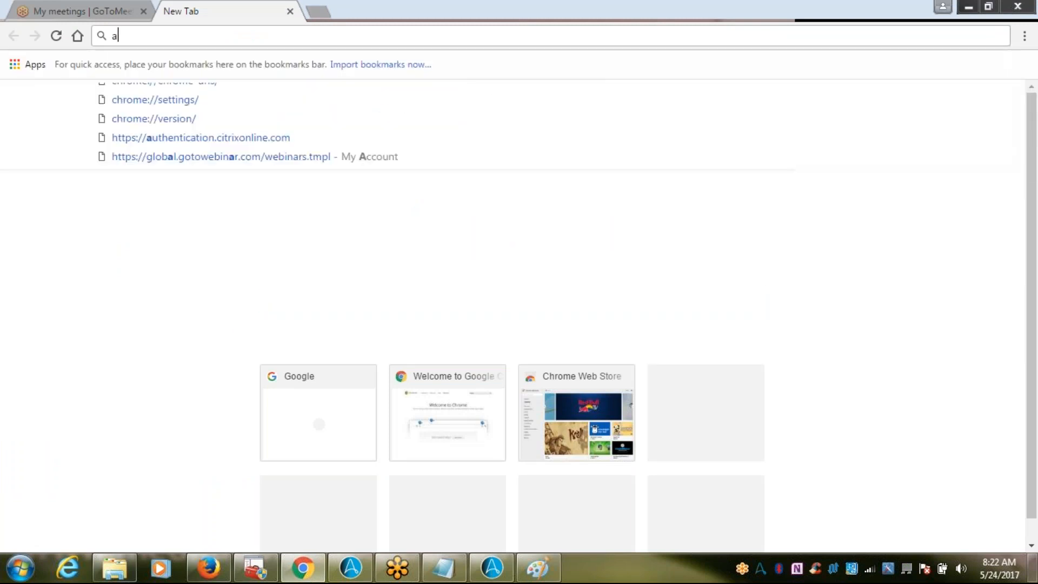
text(do)
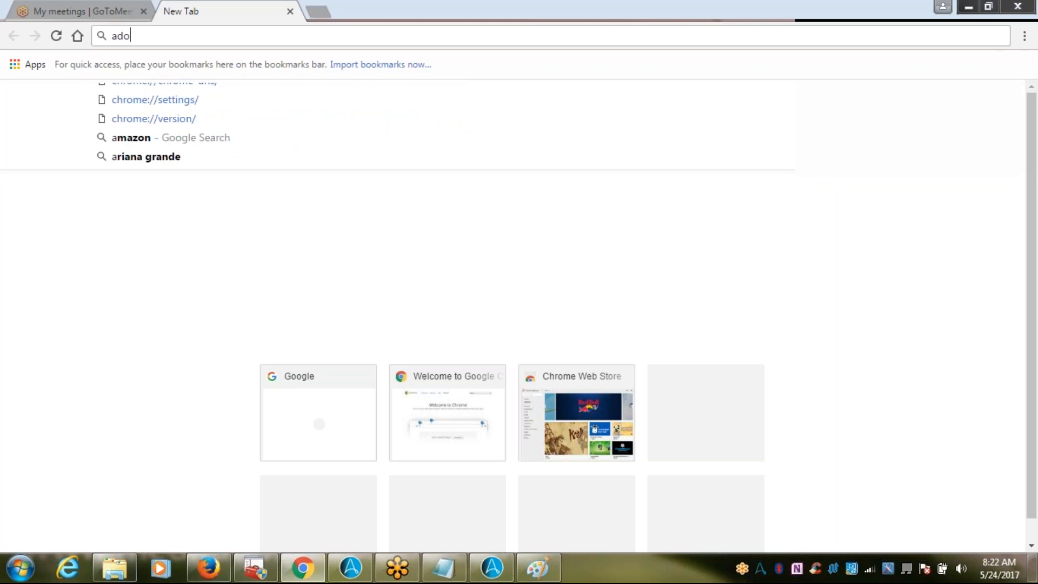
text(p)
key(BackSpace)
key(BackSpace)
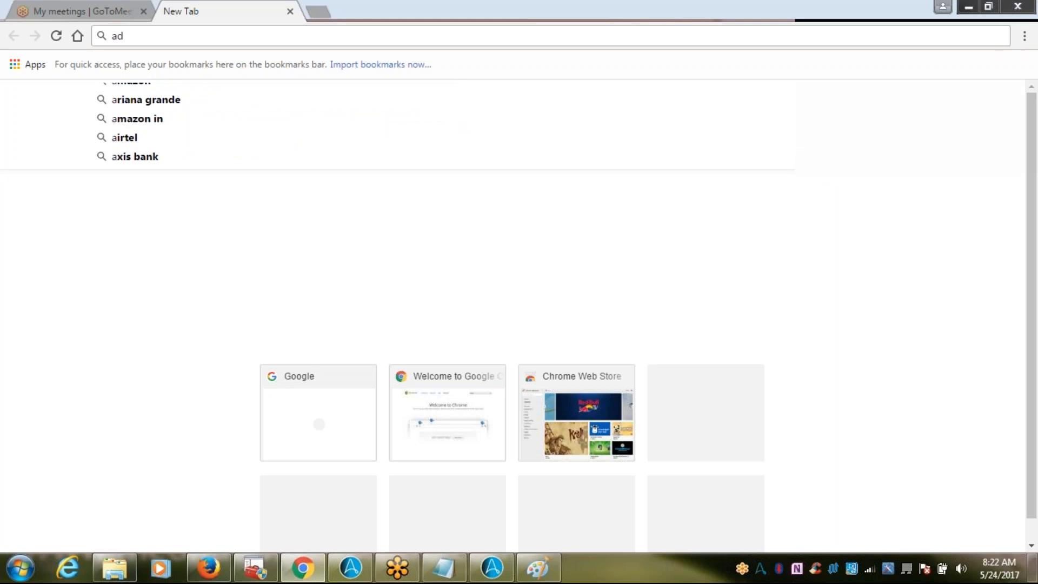
text(o)
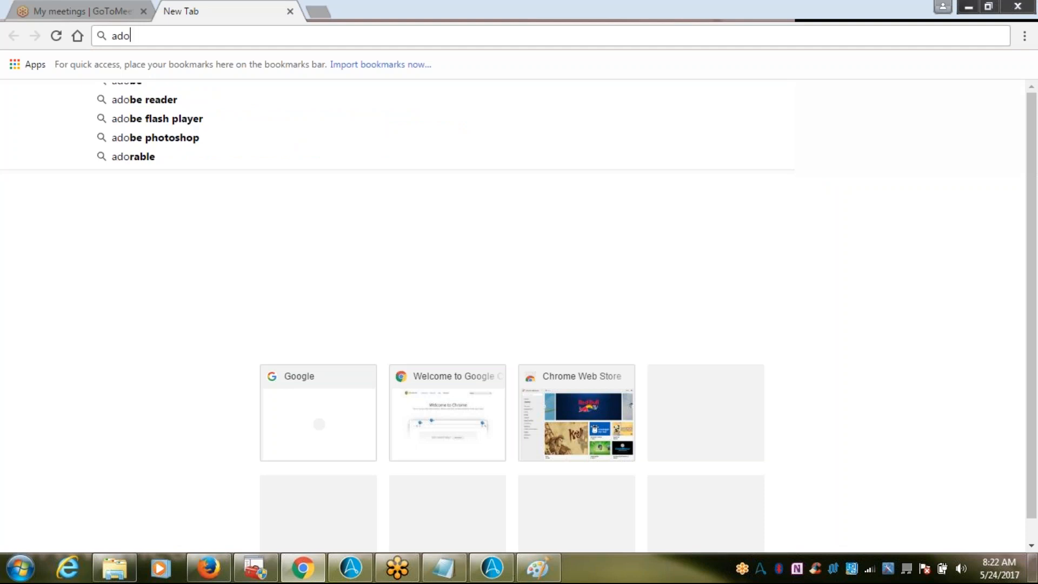
click(156, 100)
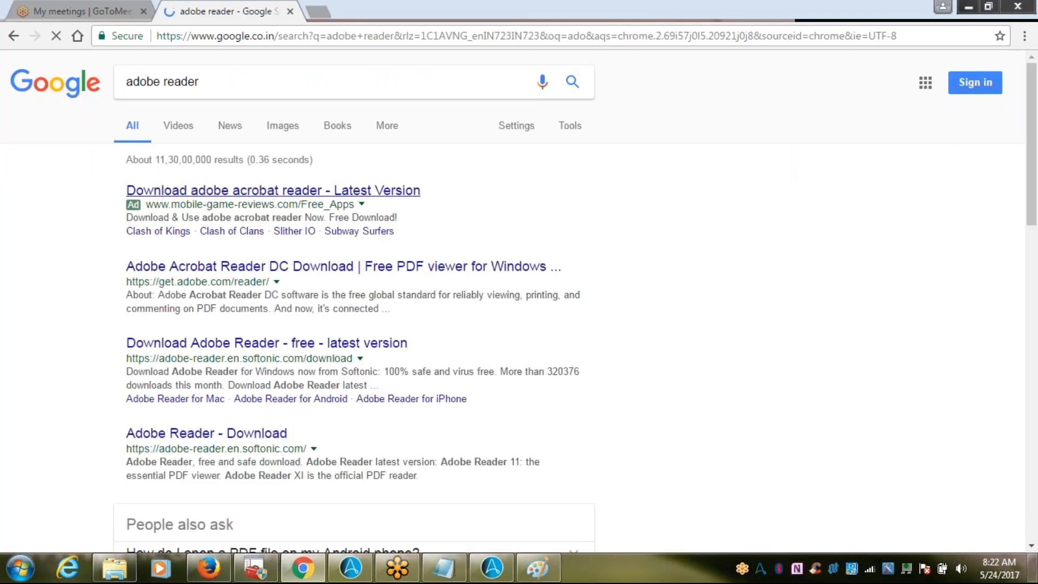
click(279, 193)
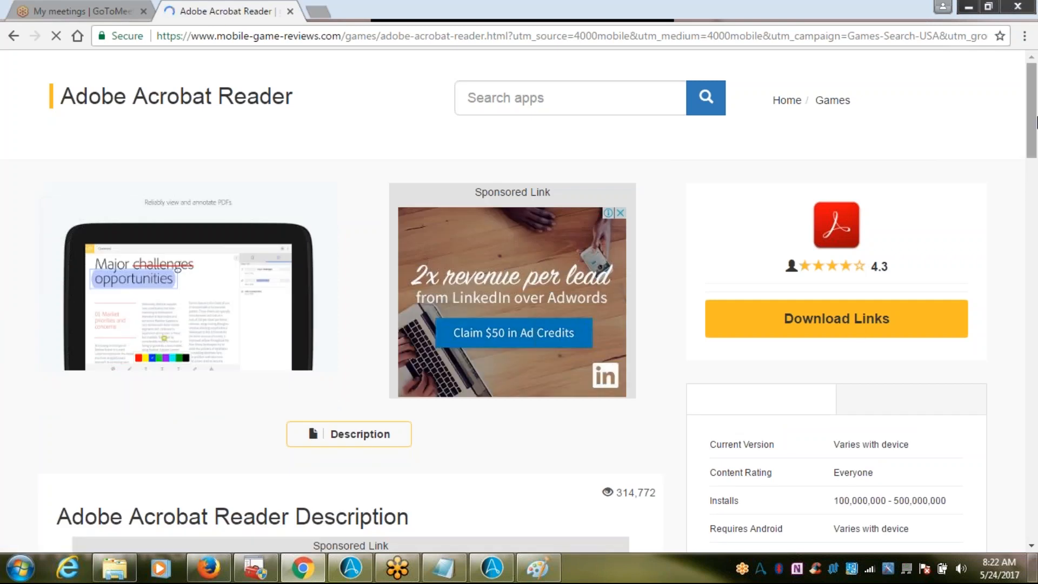
drag(1028, 132, 1024, 38)
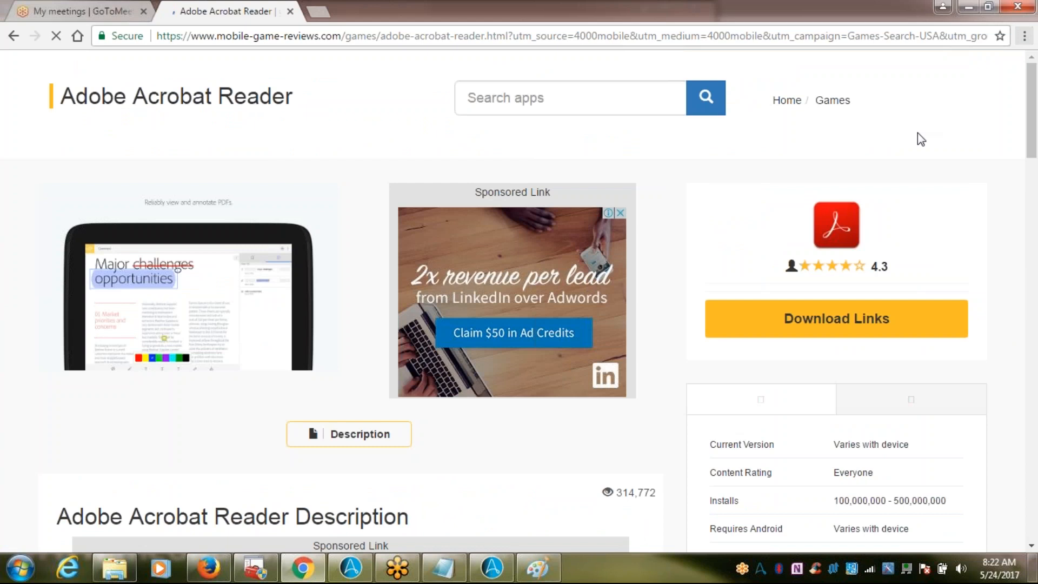
click(863, 324)
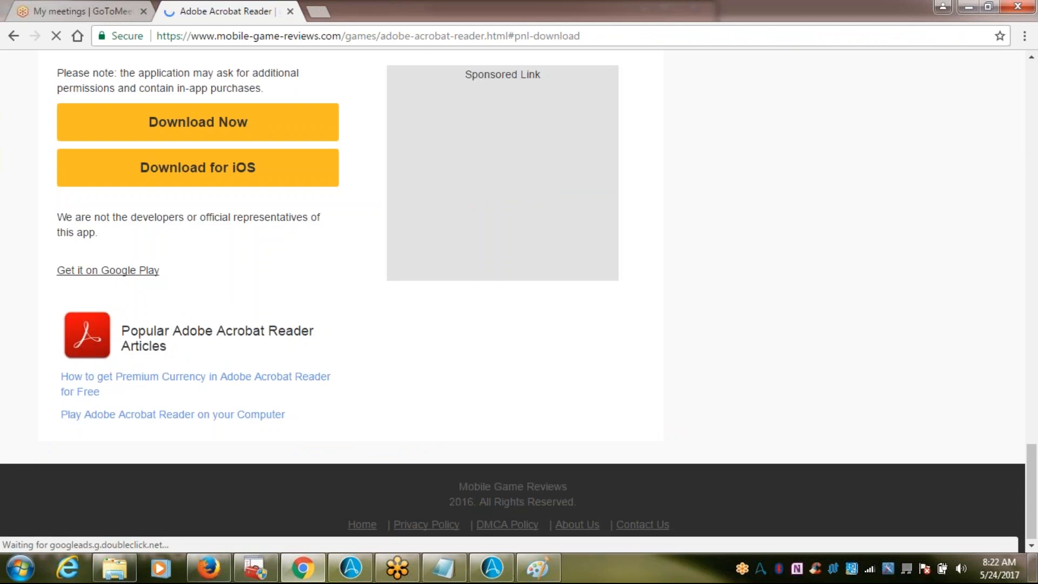
click(16, 39)
click(16, 39)
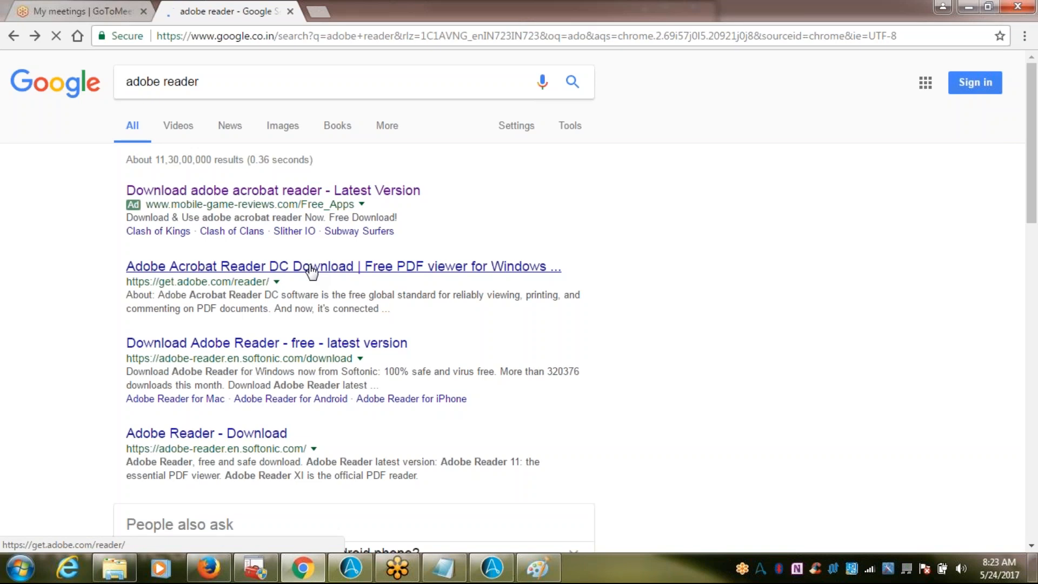
- Open the Softonic "Download Adobe Reader - free - latest version" result in a separate tab and display it
middle_click(282, 352)
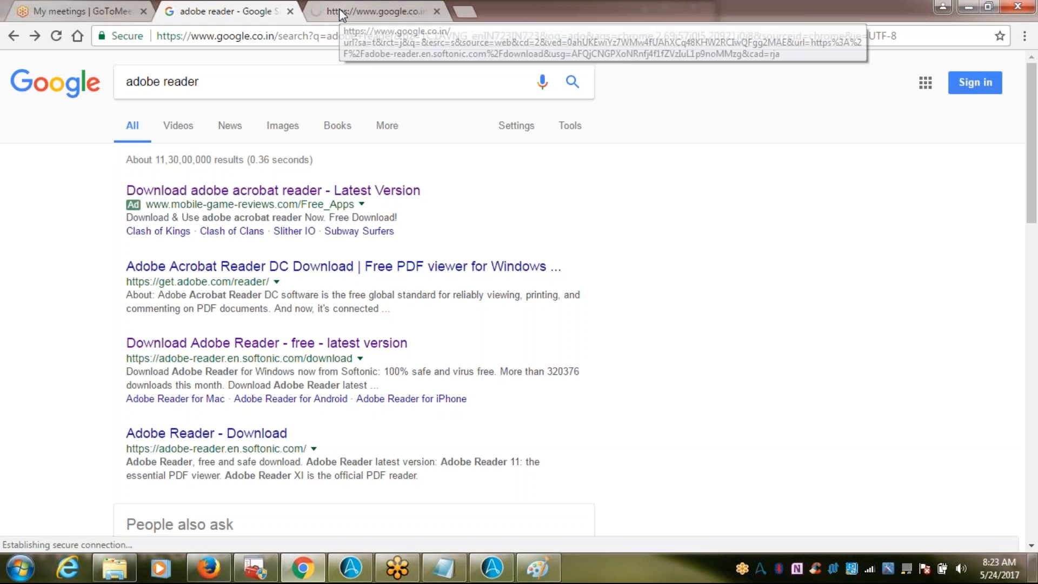
click(339, 9)
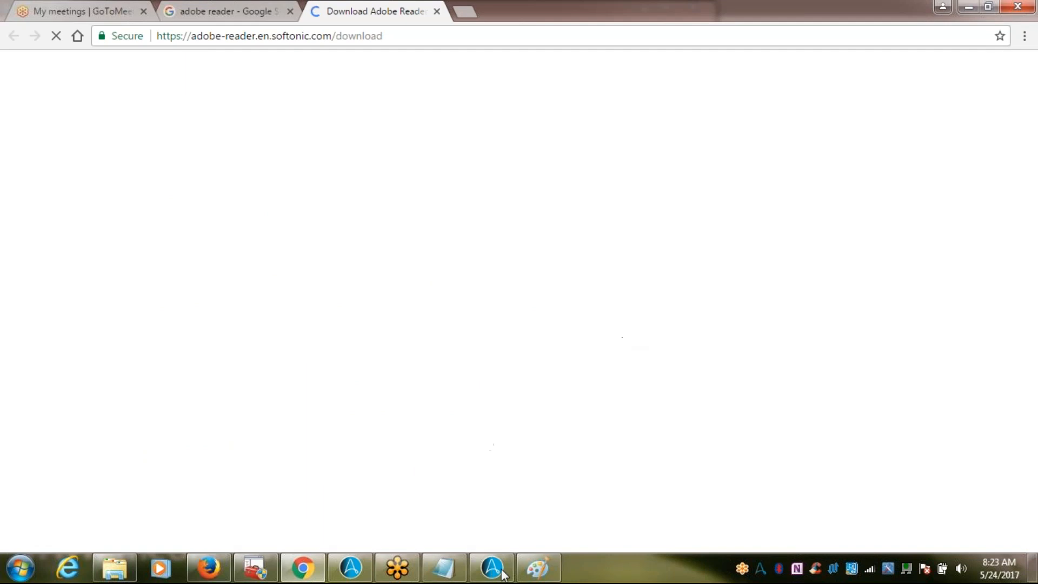
click(451, 563)
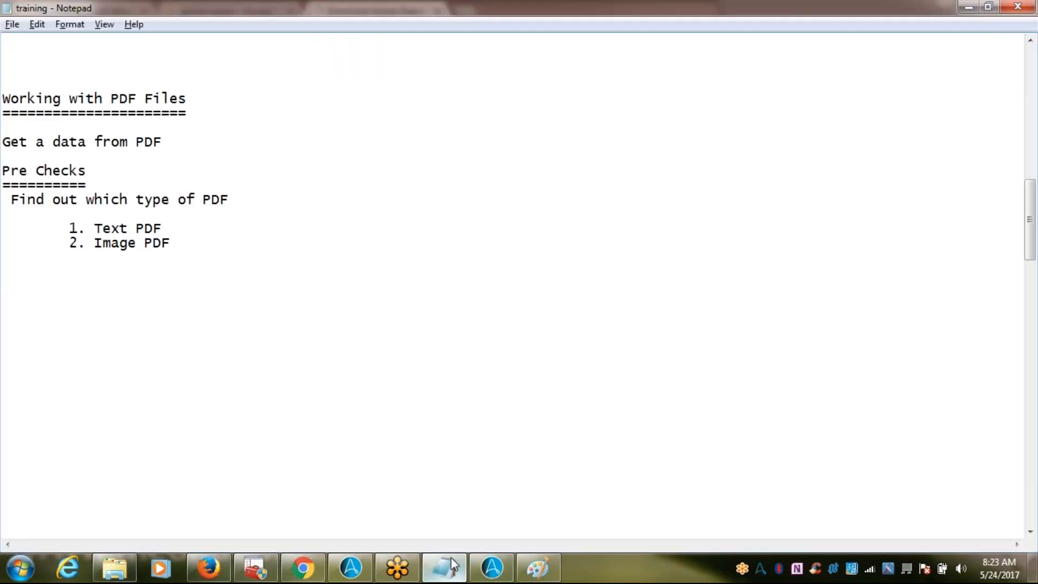
click(451, 557)
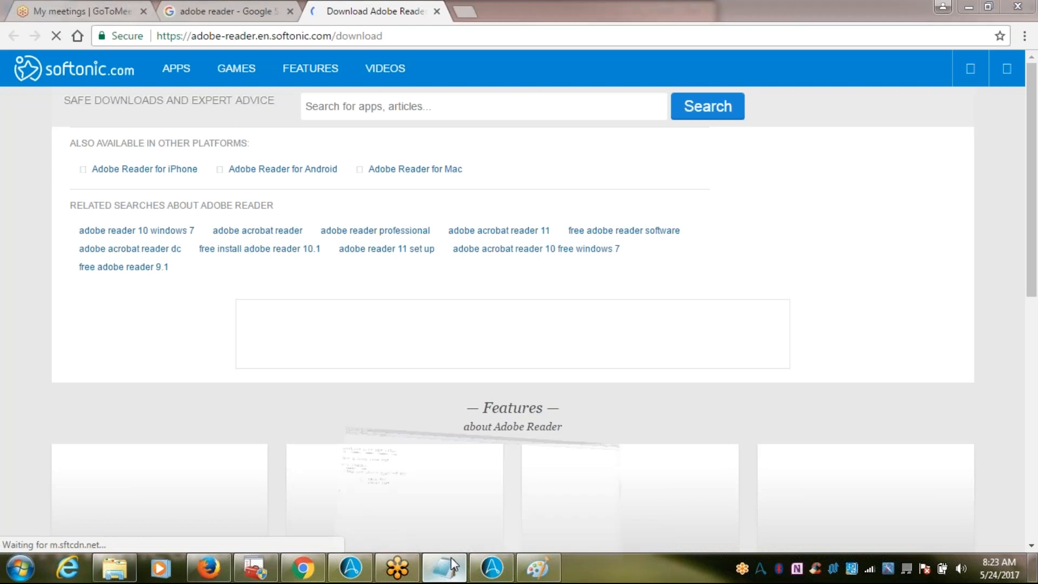
click(451, 557)
click(451, 557)
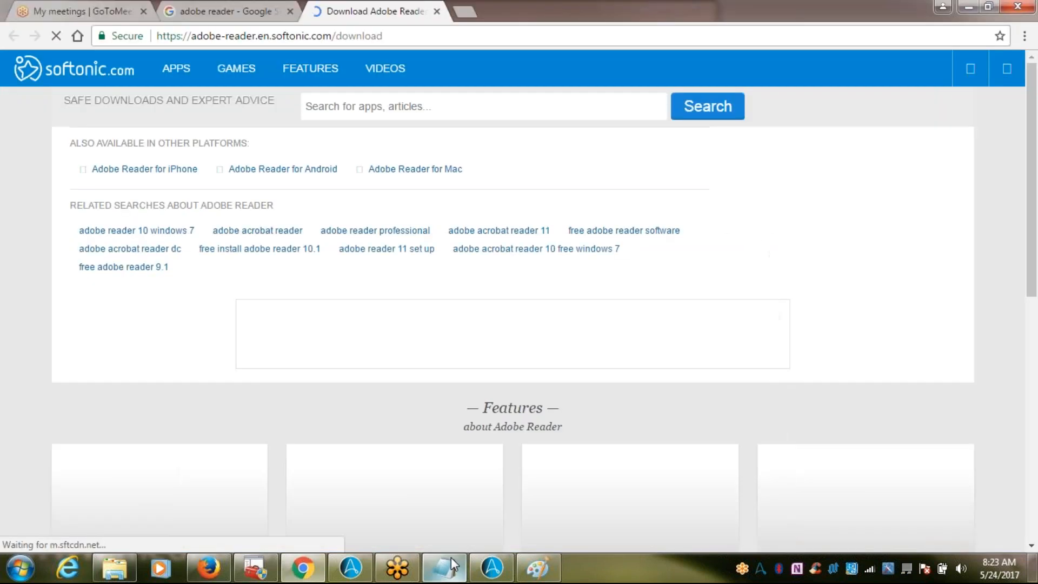
scroll(1035, 192, down, 2)
drag(1036, 193, 1035, 103)
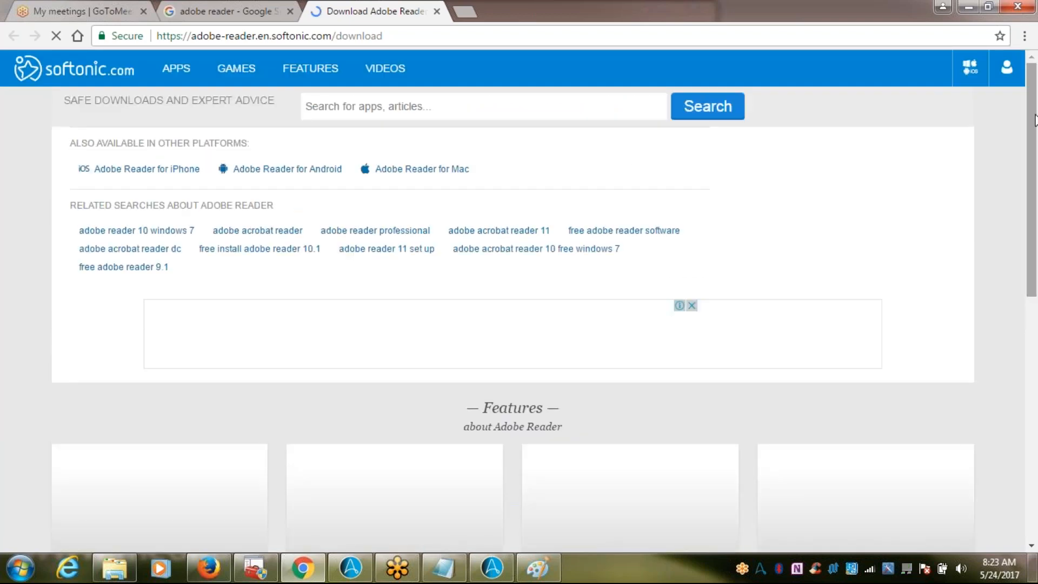
click(210, 11)
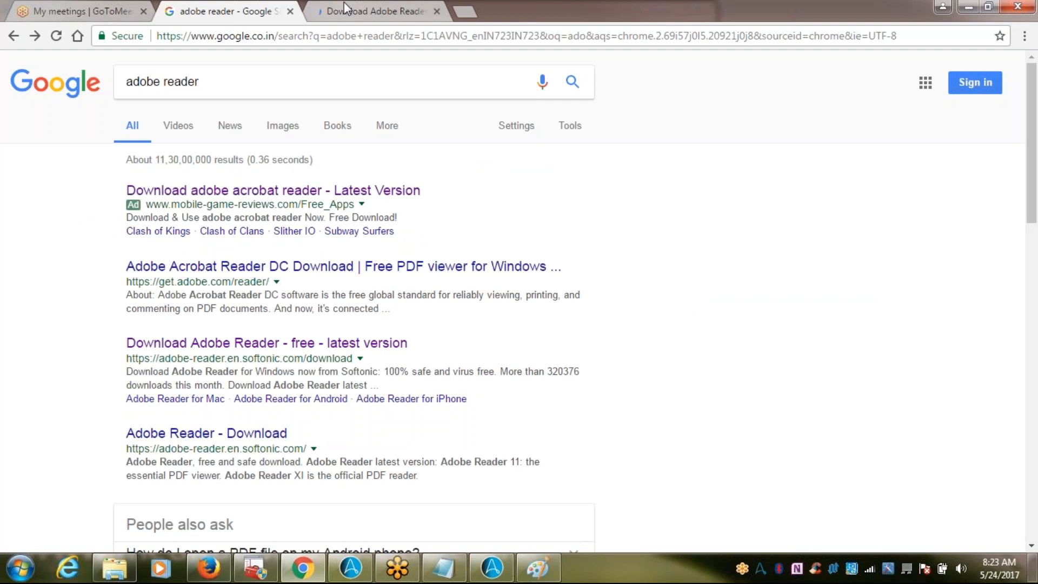
click(343, 3)
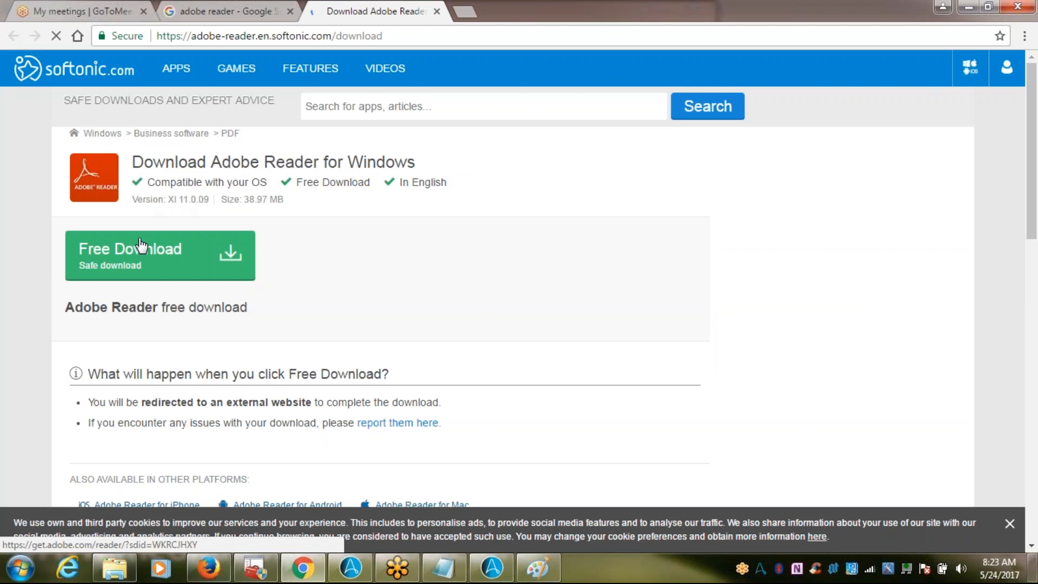
- Start the free Adobe Reader download from the Softonic page and run the downloaded Acrobat Reader DC installer
click(140, 246)
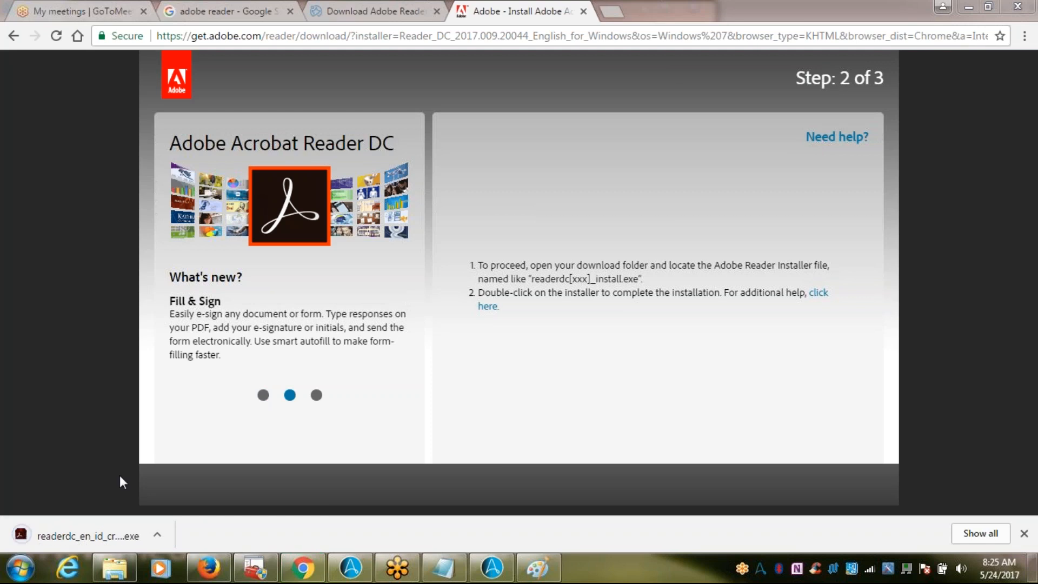
click(89, 538)
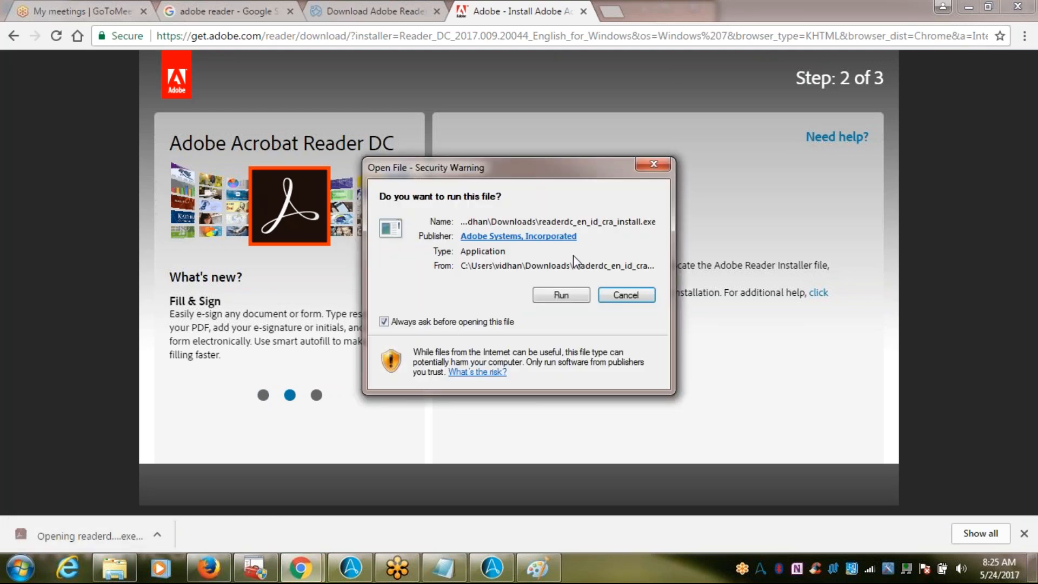
click(561, 296)
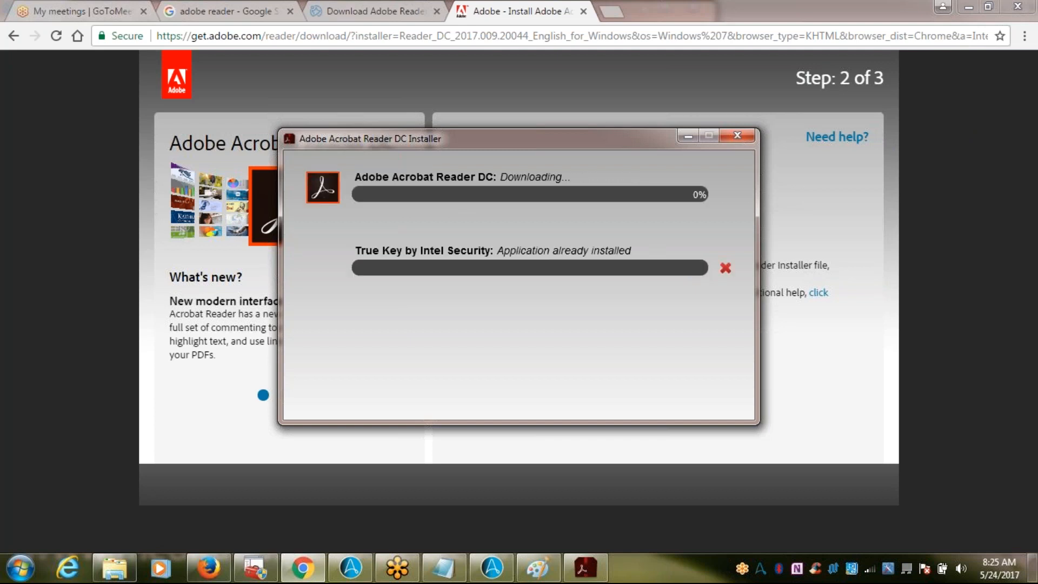
- Return to the training notes in Notepad and start a new line below "2. Image PDF", leaving one blank line between
mouse_move(444, 569)
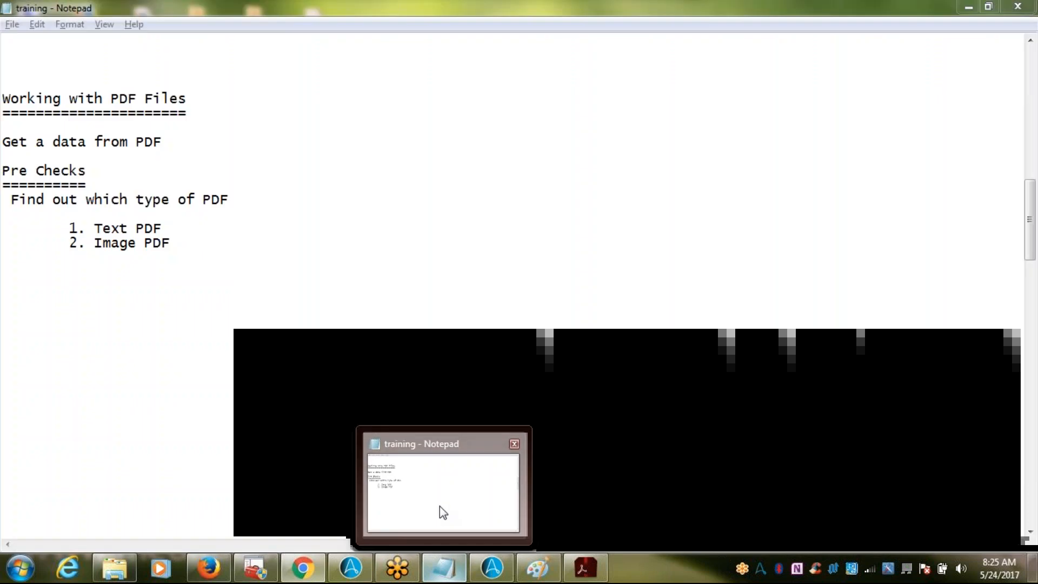
click(440, 507)
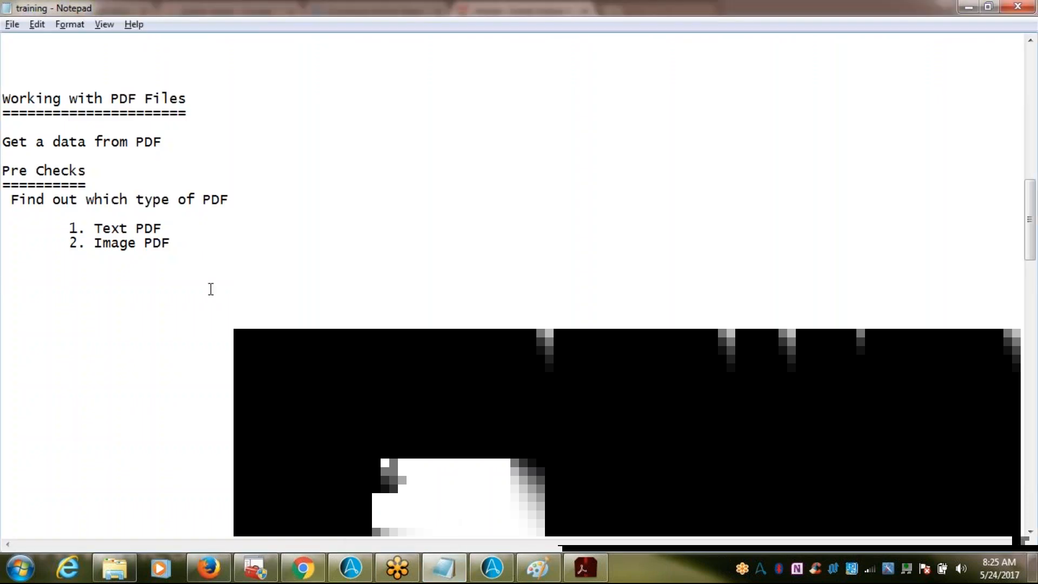
click(191, 239)
key(Return)
key(Return)
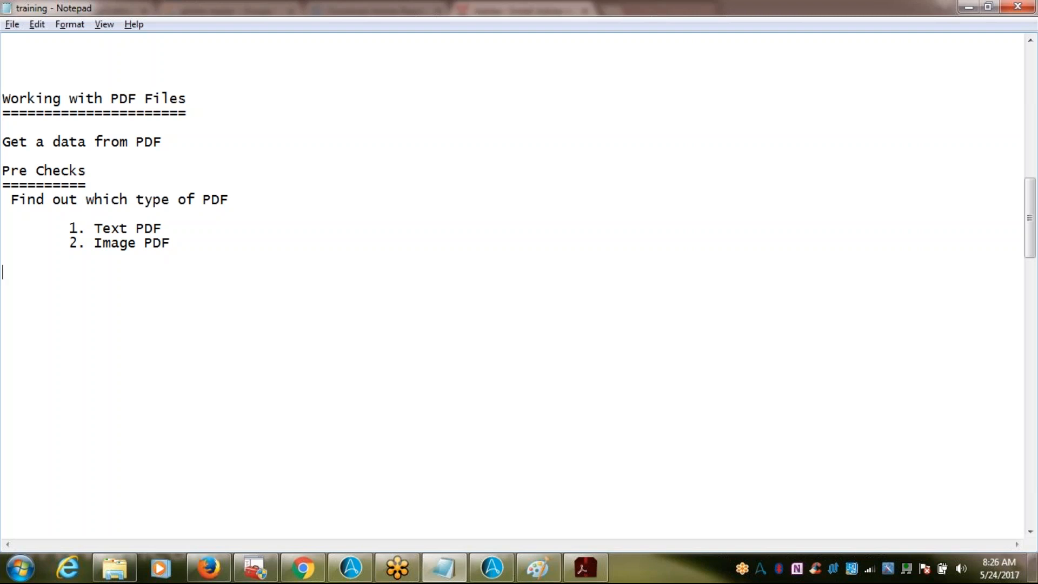
- Switch to the Automation Anywhere Task Editor and expand the OCR command group to view its capture commands
click(601, 565)
click(603, 572)
click(354, 571)
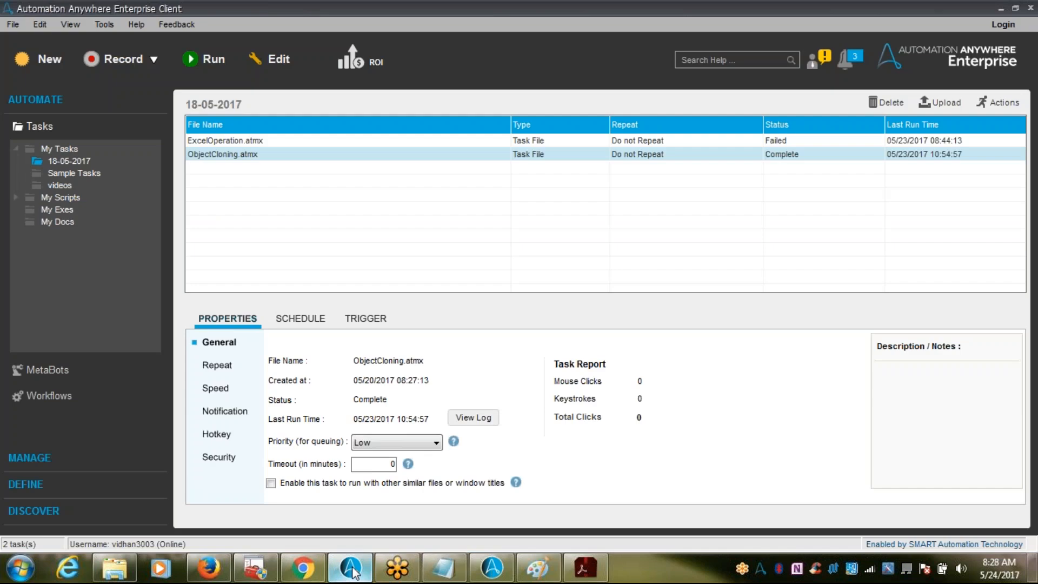
click(493, 576)
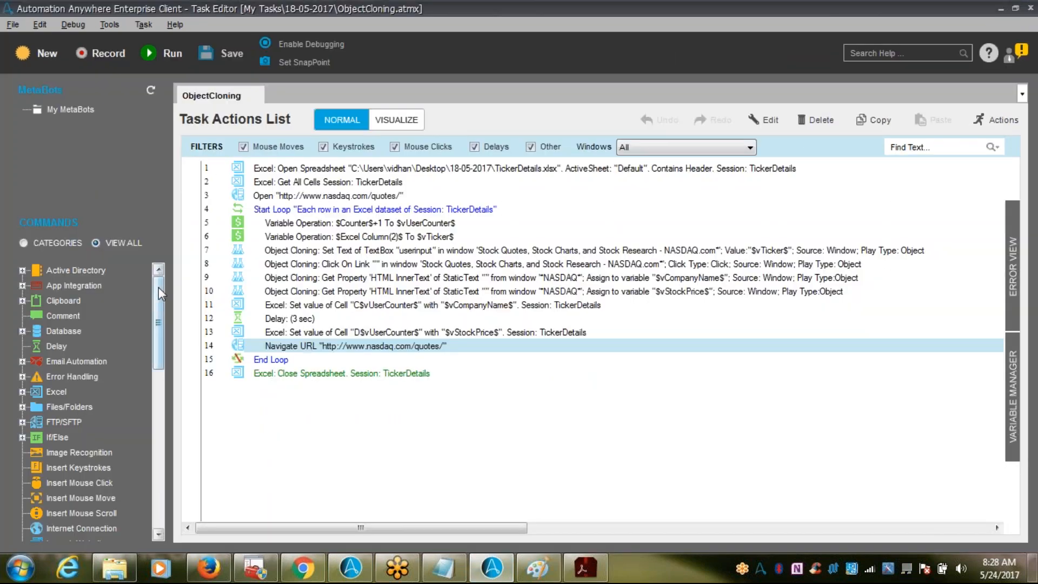
drag(158, 287, 178, 370)
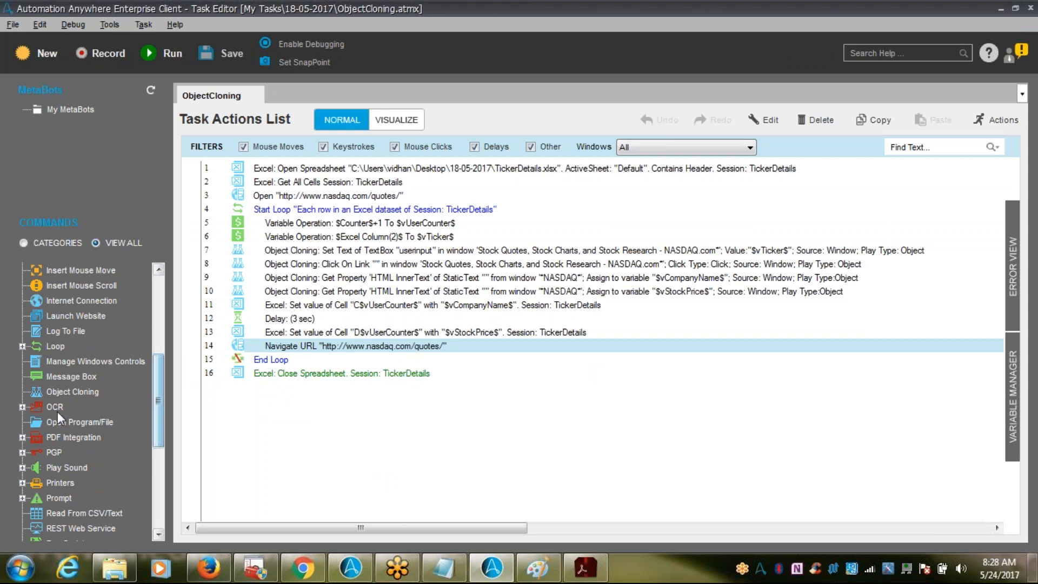
click(22, 407)
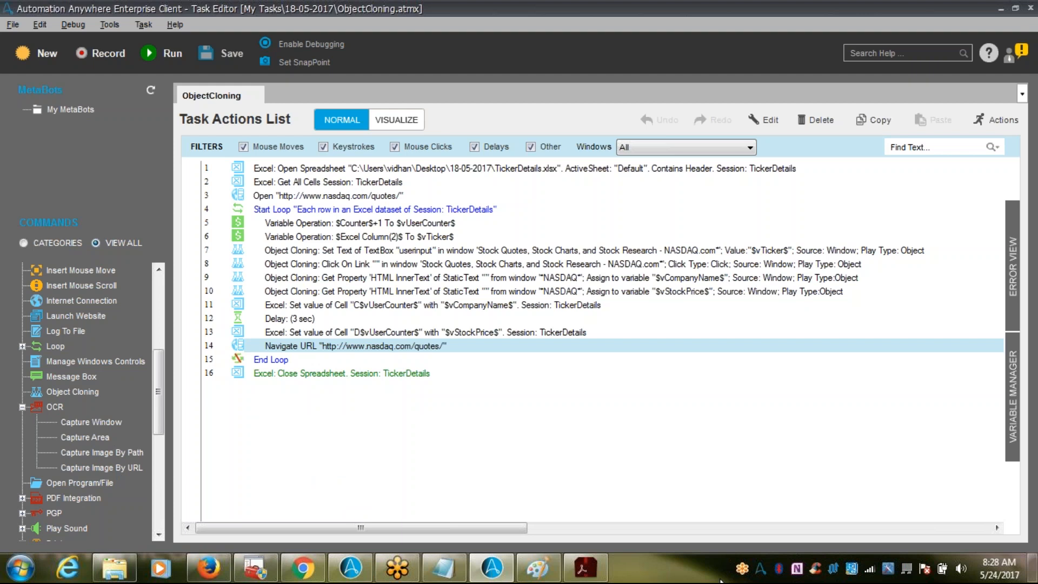
mouse_move(1030, 566)
click(716, 264)
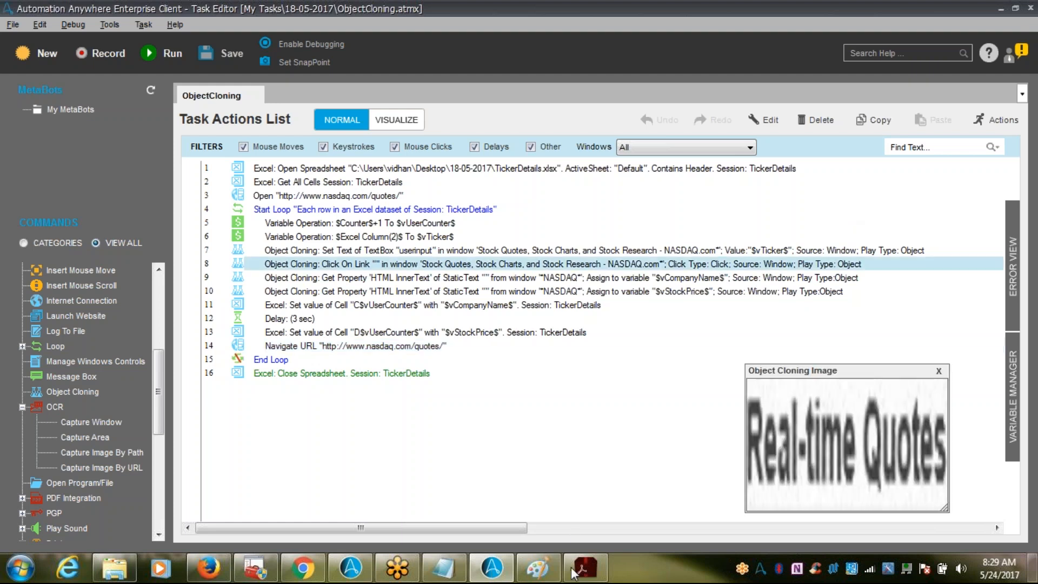
mouse_move(507, 580)
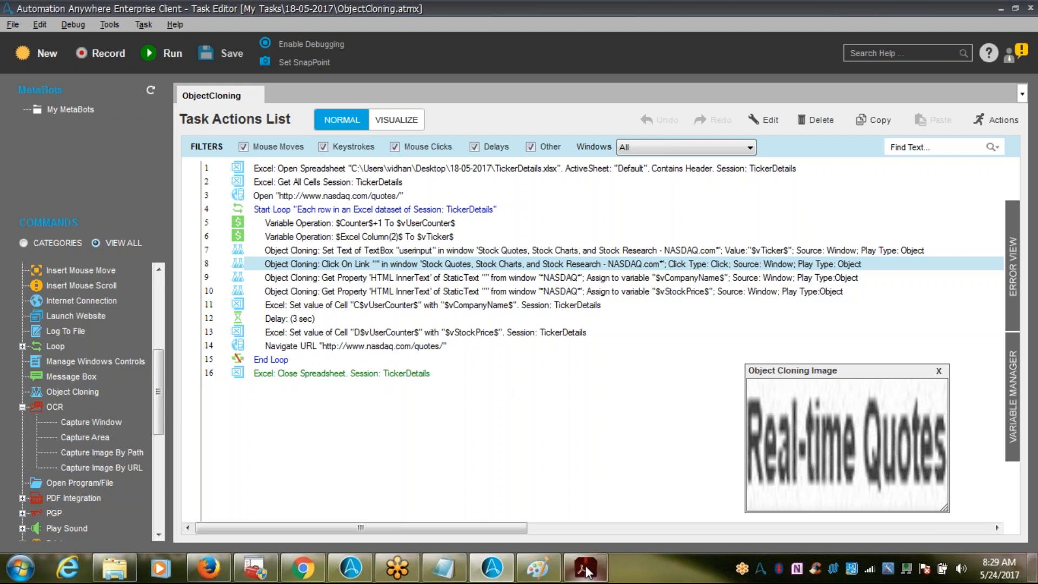
- Check the Adobe Acrobat Reader DC installer's download progress and minimise its window
mouse_move(586, 570)
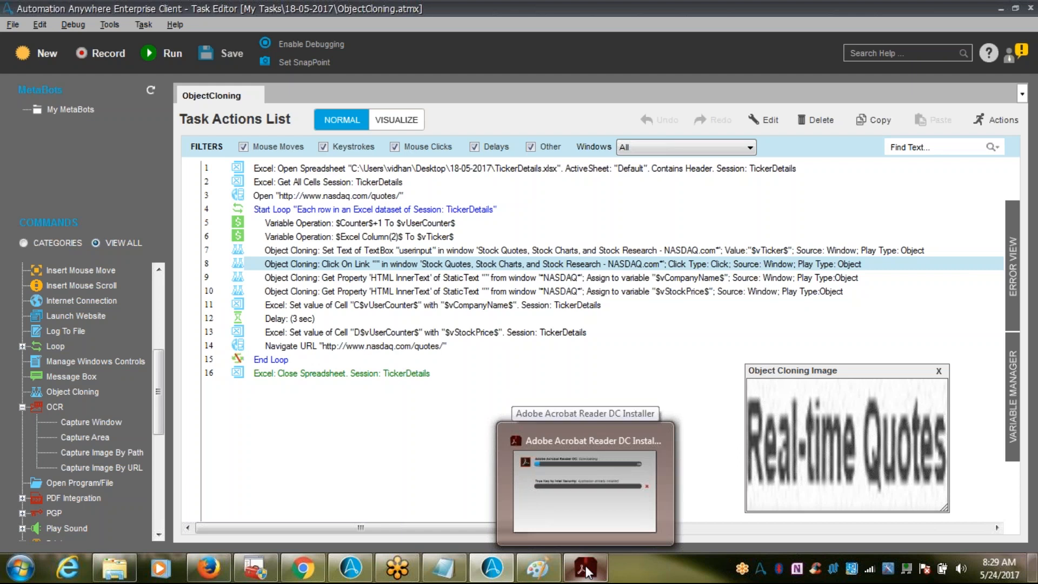
click(566, 491)
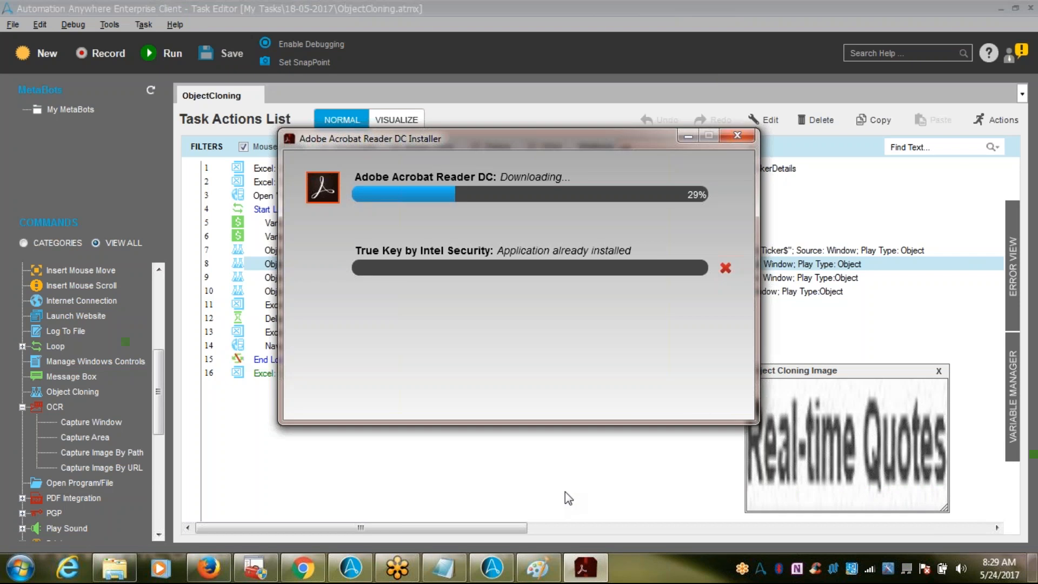
click(689, 135)
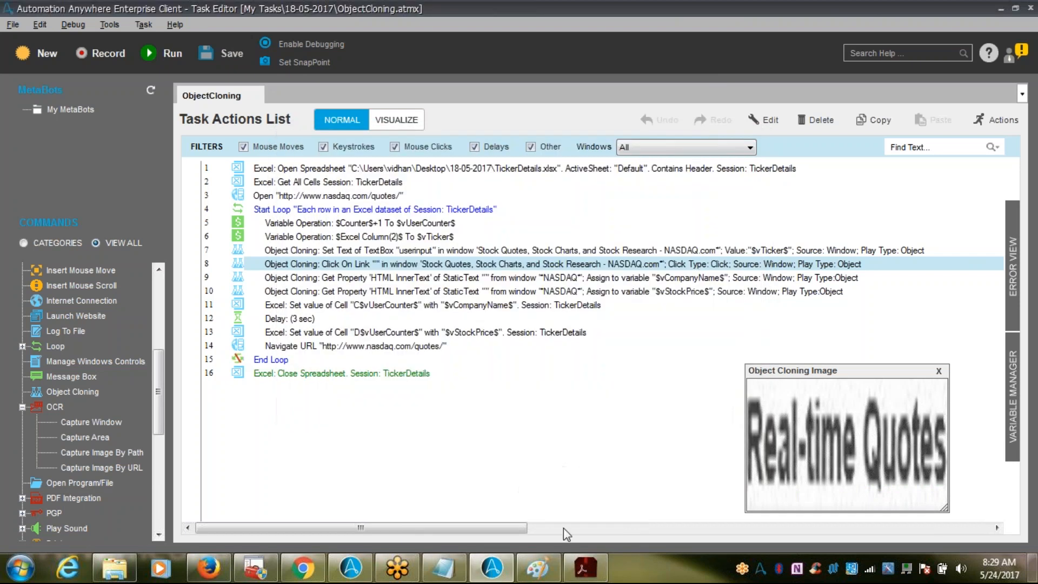
- Return to the training notes in Notepad and append "--- No Automation" to the "2. Image PDF" item
click(459, 577)
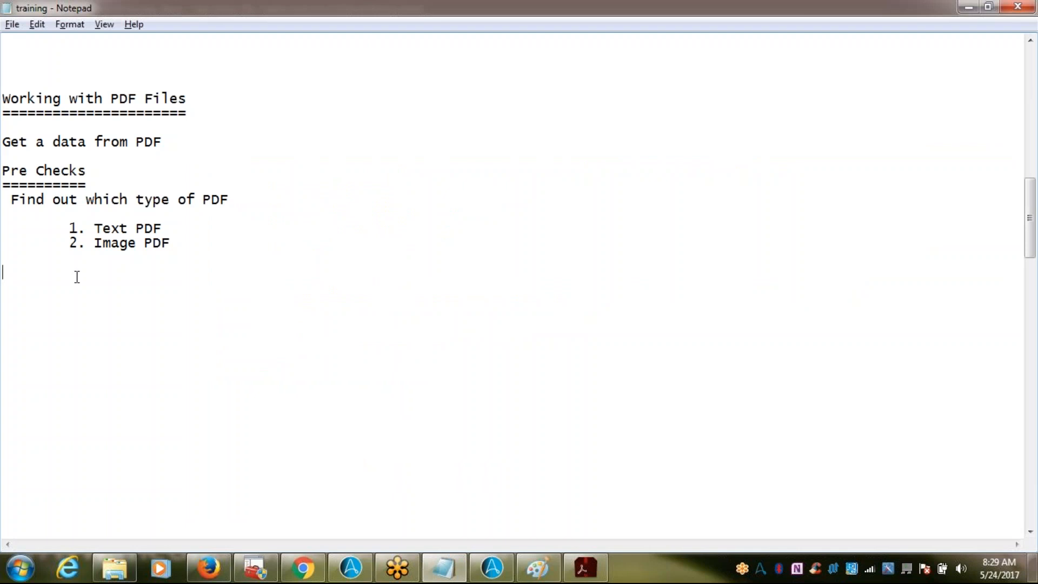
click(209, 246)
text(--- No Automation)
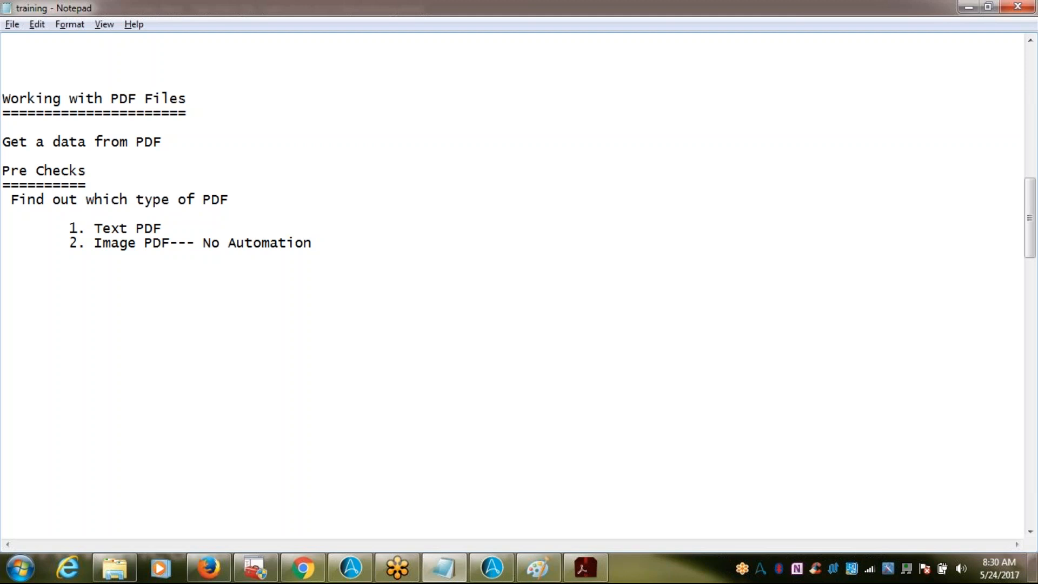
- Insert four blank lines below "1. Text PDF" and add the indented sub-item "a. Structured PDF" on the first one
click(170, 225)
key(Return)
key(Return)
key(Return)
key(Return)
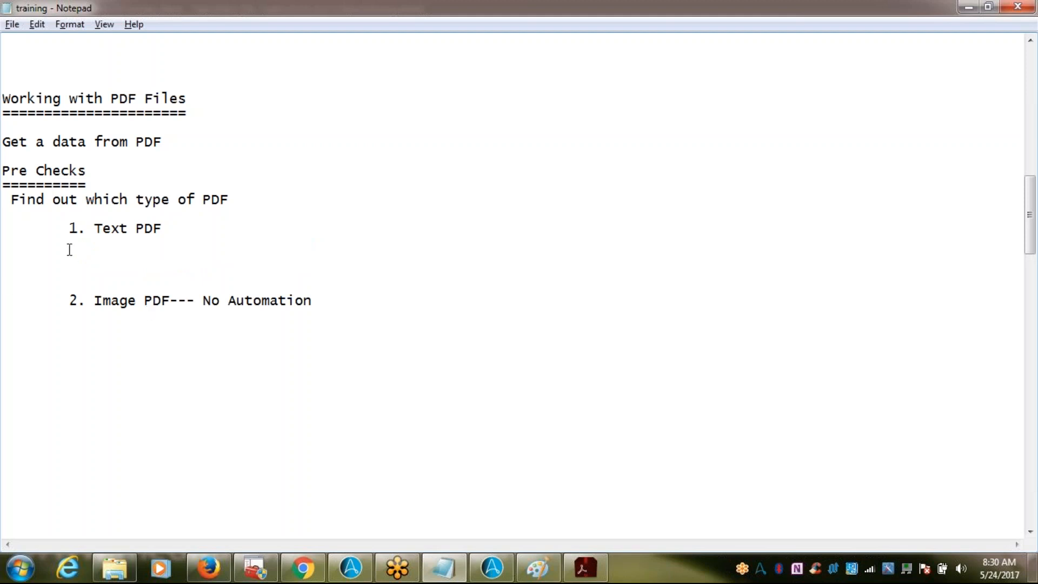
key(Up)
key(Up)
key(Up)
key(Tab)
key(Tab)
text(a. Structu)
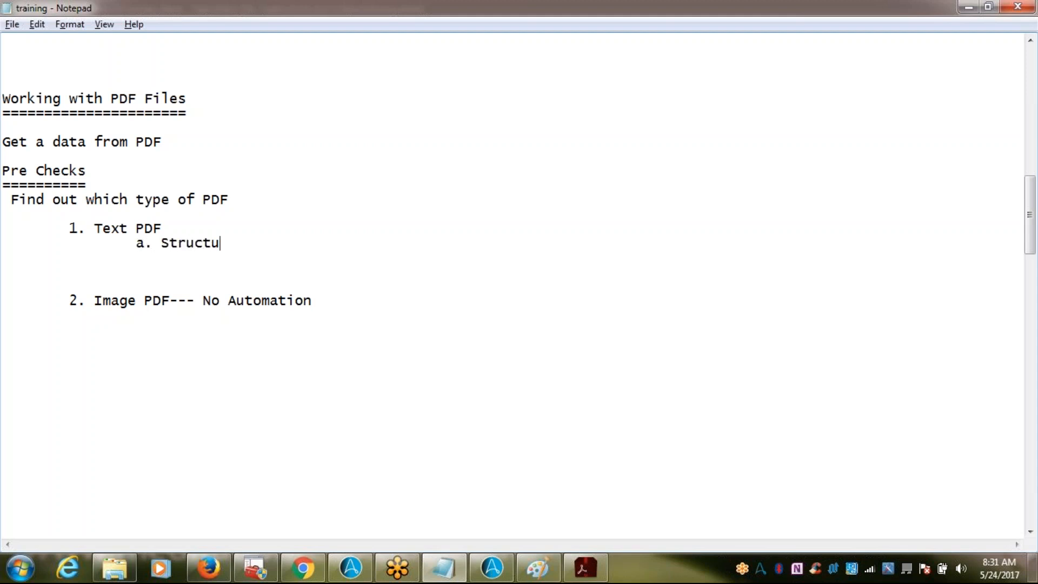
text(red PDF)
- Add the sub-item "b. Unstructured PDF" on a new line below "a. Structured PDF" with the same indentation
key(Return)
key(Tab)
key(Tab)
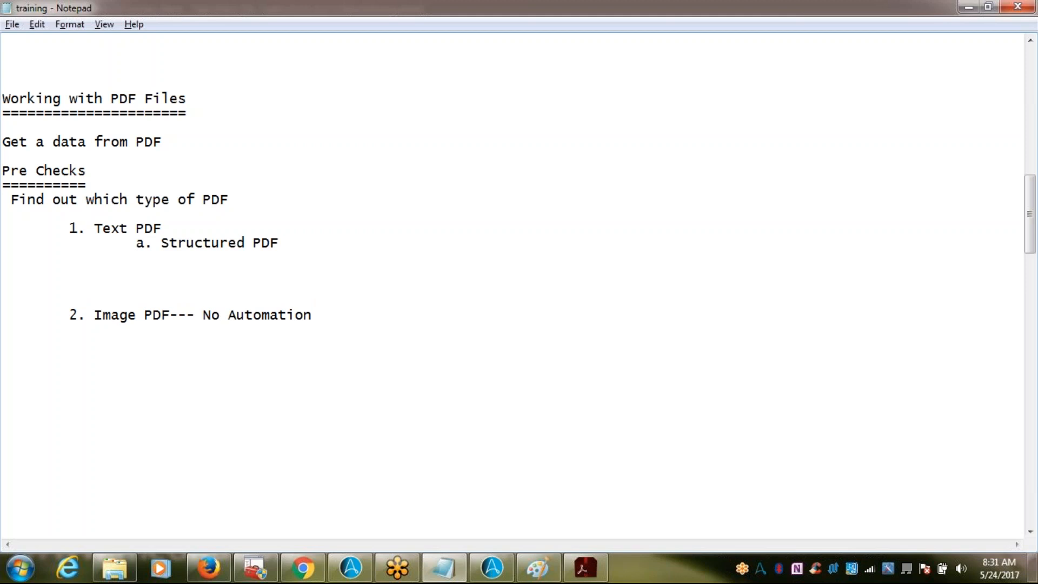
text(b. Unstructured PDF)
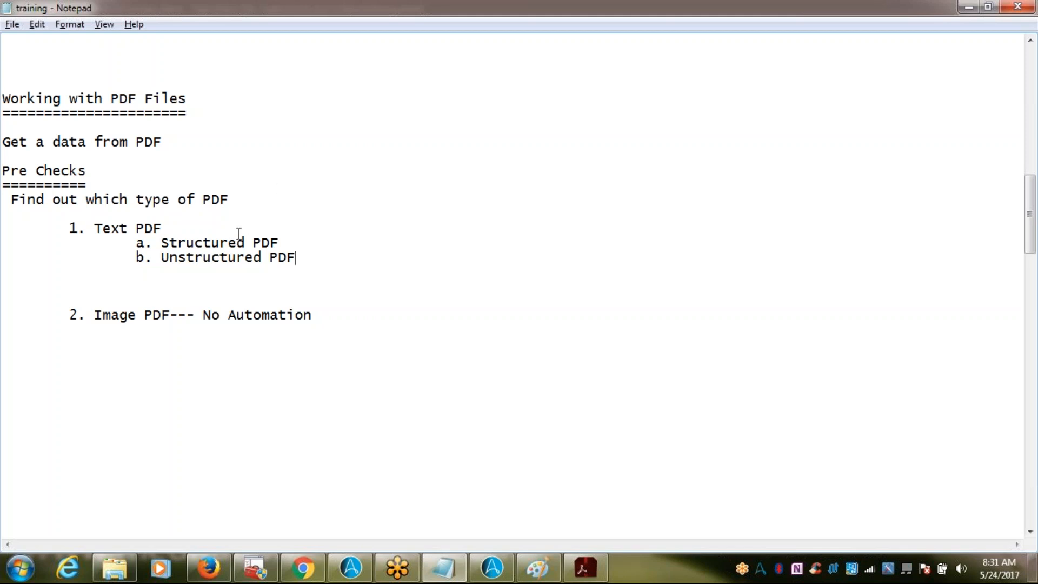
- Bring up the Acrobat Reader DC installer to check its progress, and minimise it to return to the notes
click(292, 243)
click(603, 570)
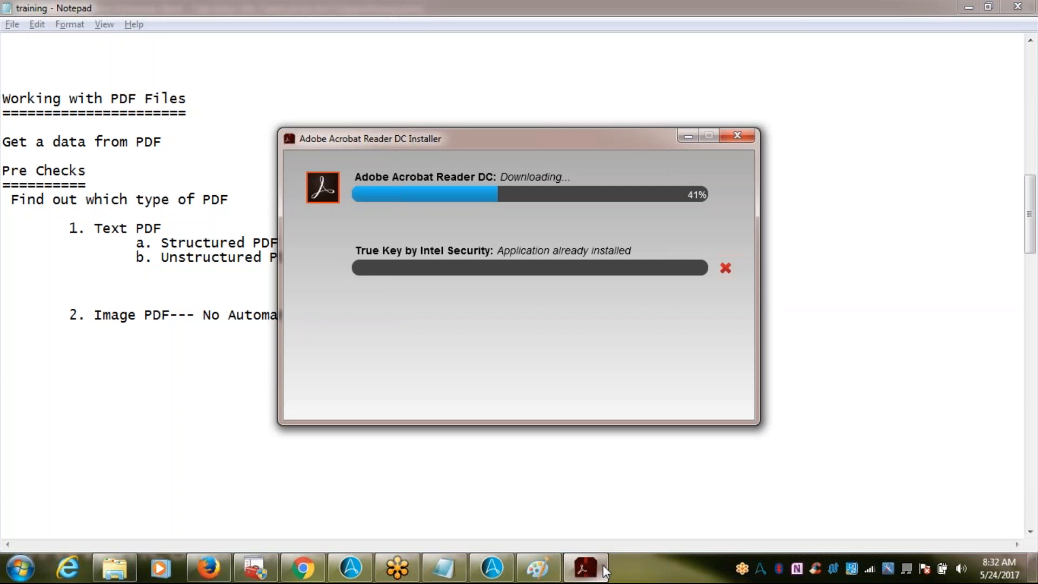
click(605, 571)
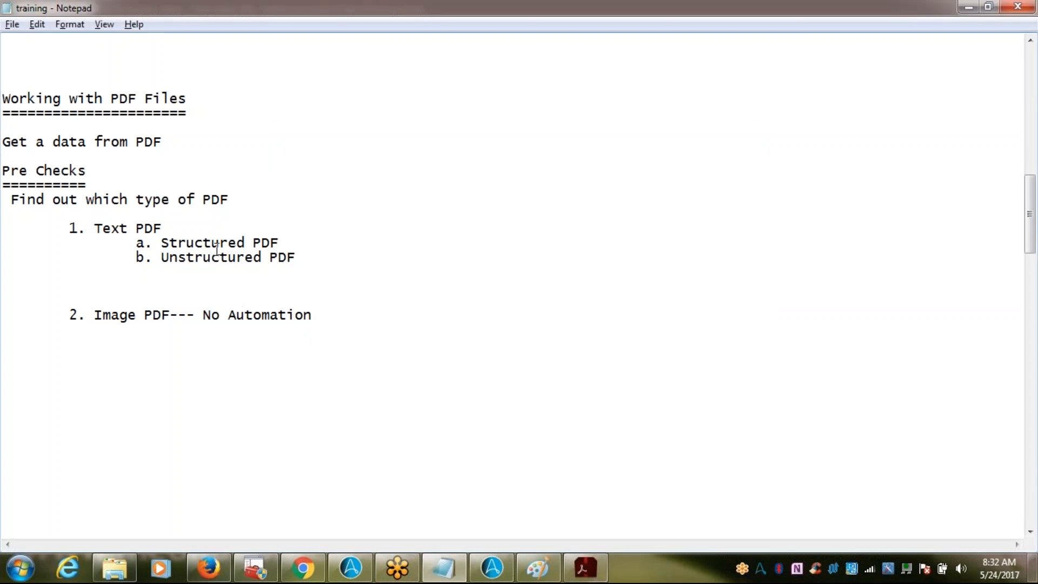
- Insert a blank line between "1. Text PDF" and "a. Structured PDF", and place the cursor after "b. Unstructured PDF"
key(Return)
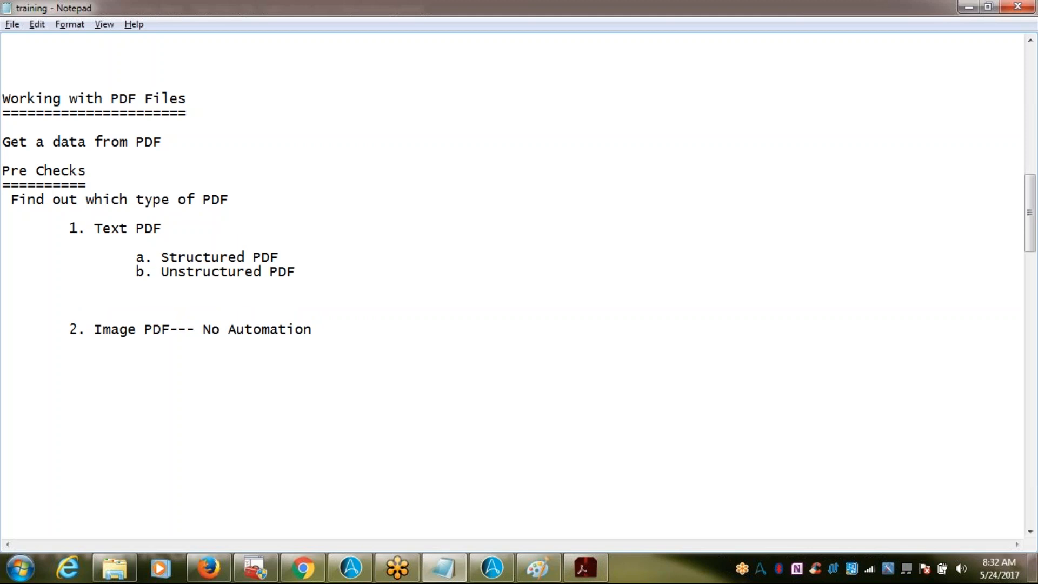
click(306, 273)
- Look at the Adobe download page in Chrome and recheck the Acrobat Reader DC installer, returning to the notes
click(319, 574)
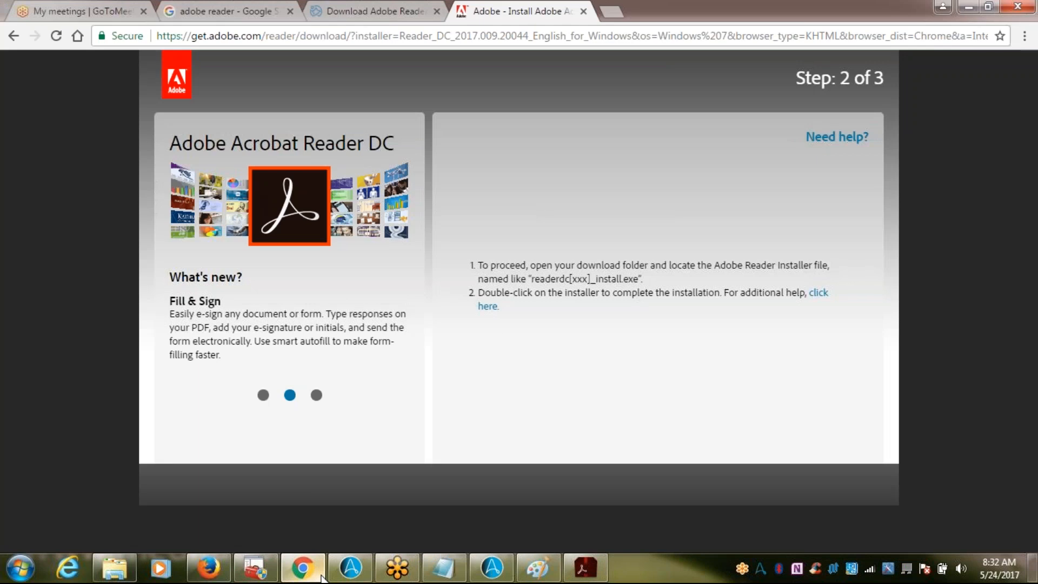
click(321, 576)
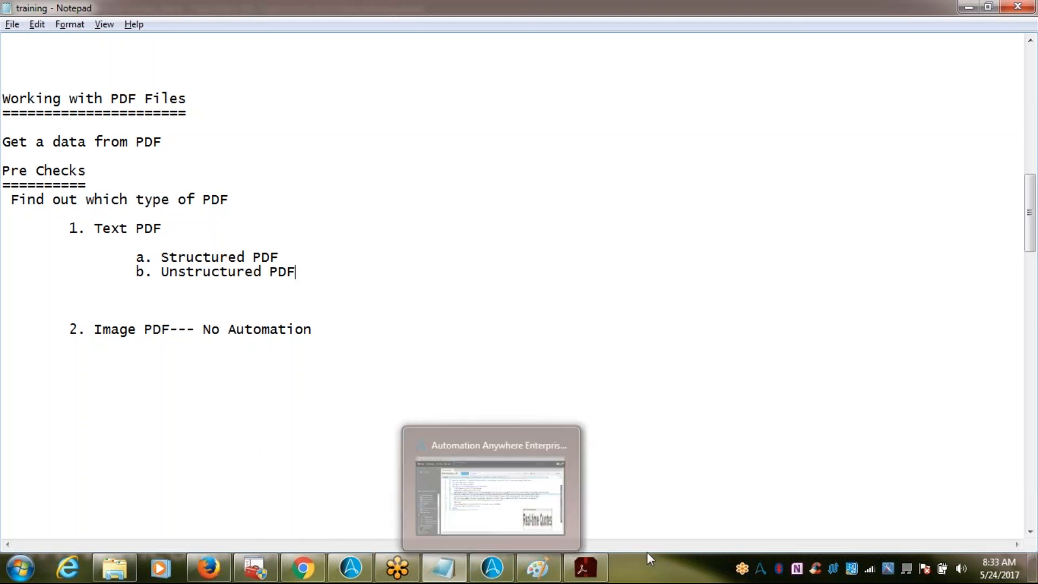
click(595, 567)
click(595, 567)
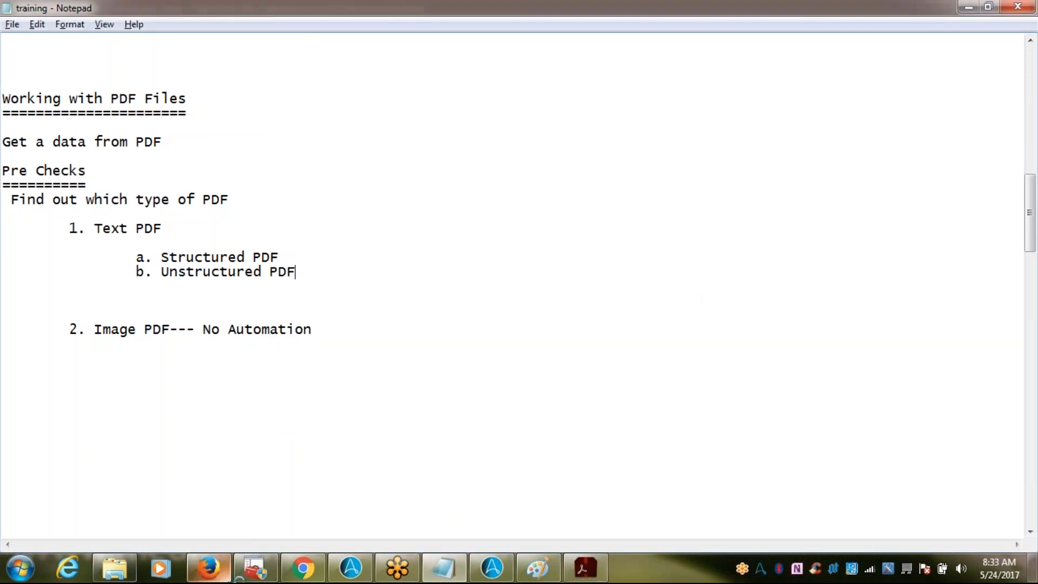
- Switch to Chrome and open a new browser tab
click(303, 567)
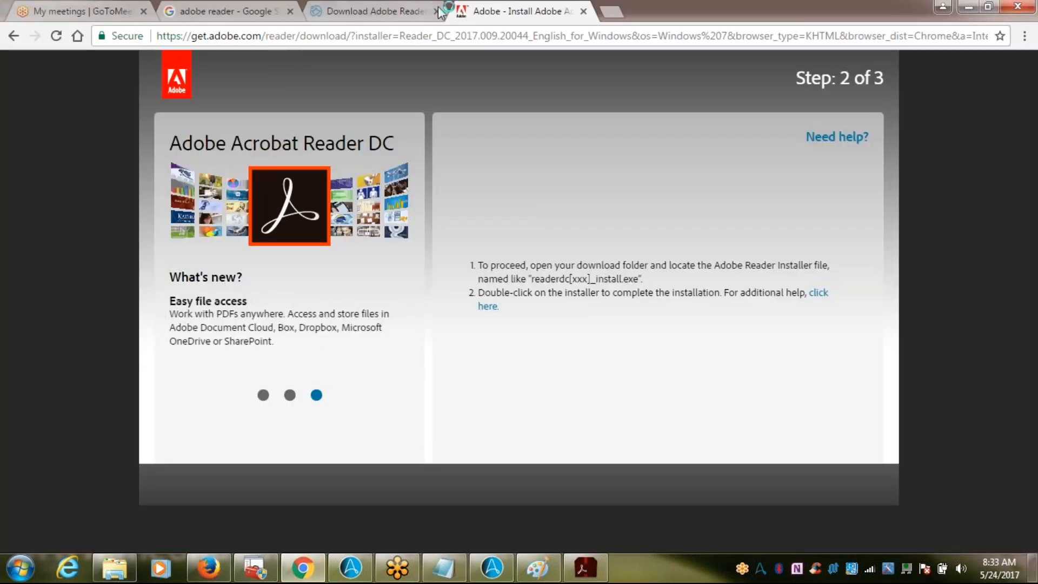
click(611, 12)
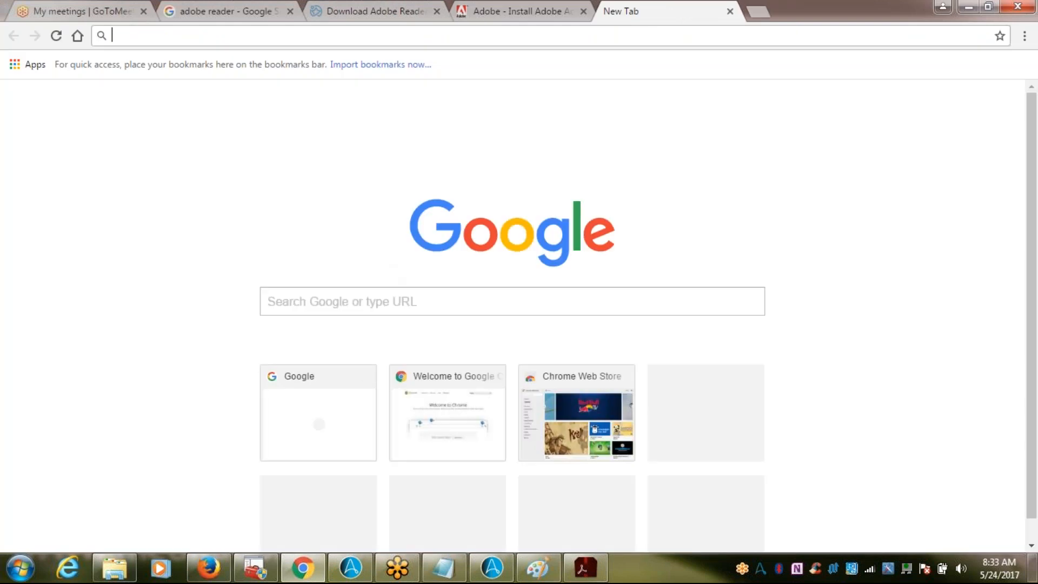
click(382, 300)
text(teal)
key(BackSpace)
key(BackSpace)
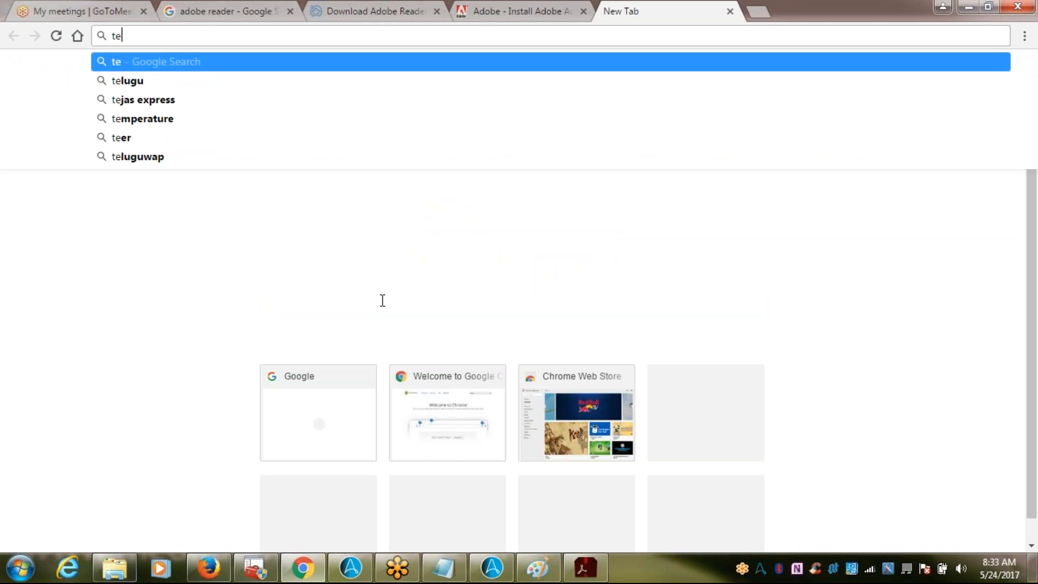
text(ele)
key(BackSpace)
key(BackSpace)
key(BackSpace)
key(BackSpace)
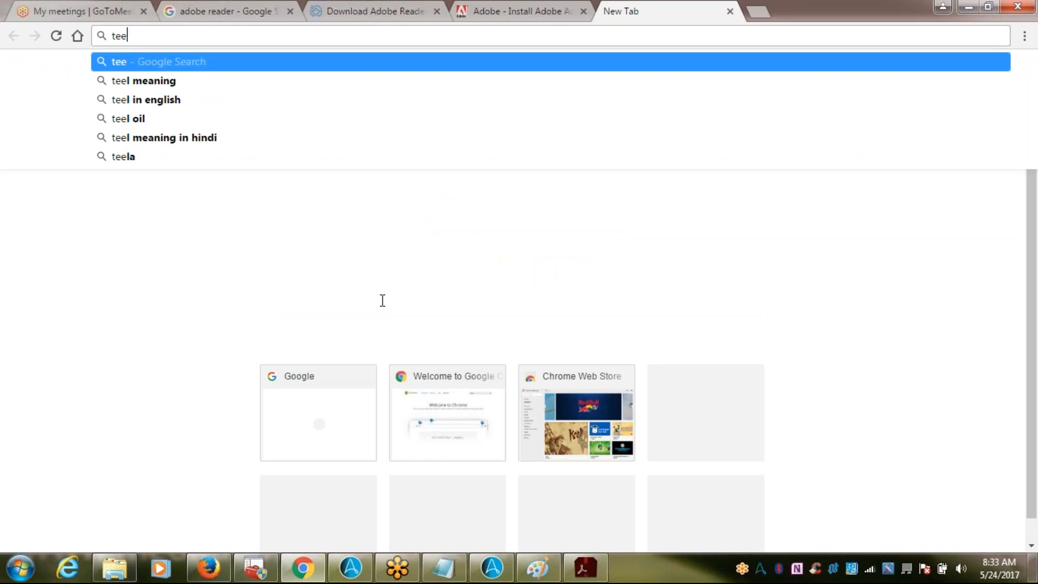
text(elec)
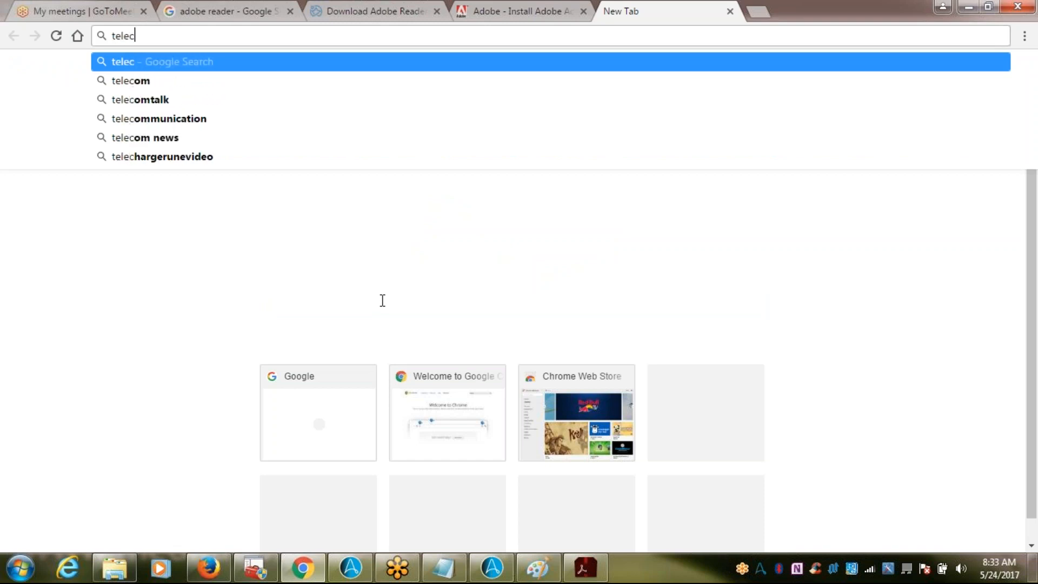
text(o)
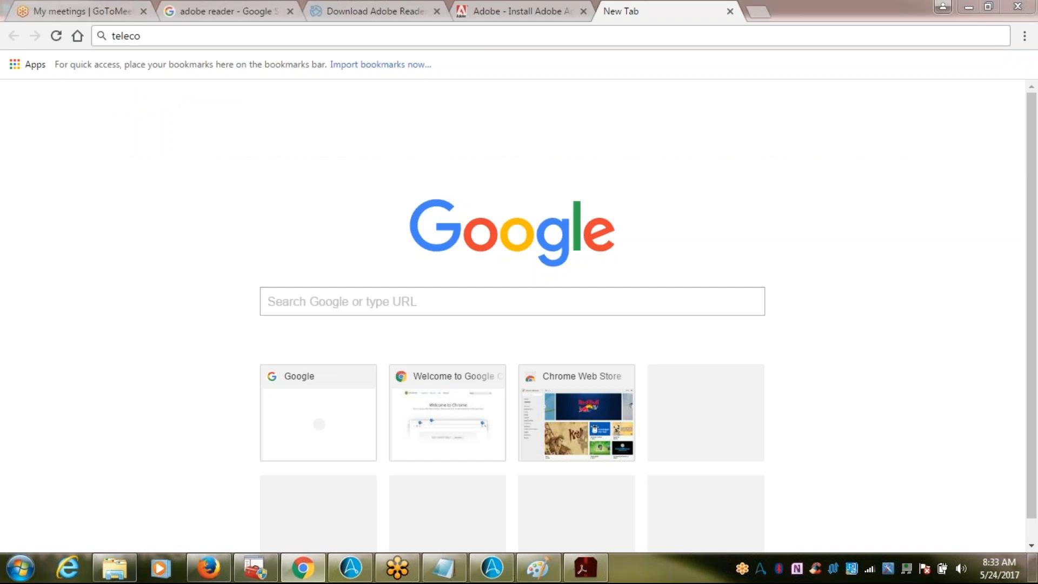
click(174, 34)
key(BackSpace)
key(BackSpace)
key(BackSpace)
key(BackSpace)
key(BackSpace)
key(BackSpace)
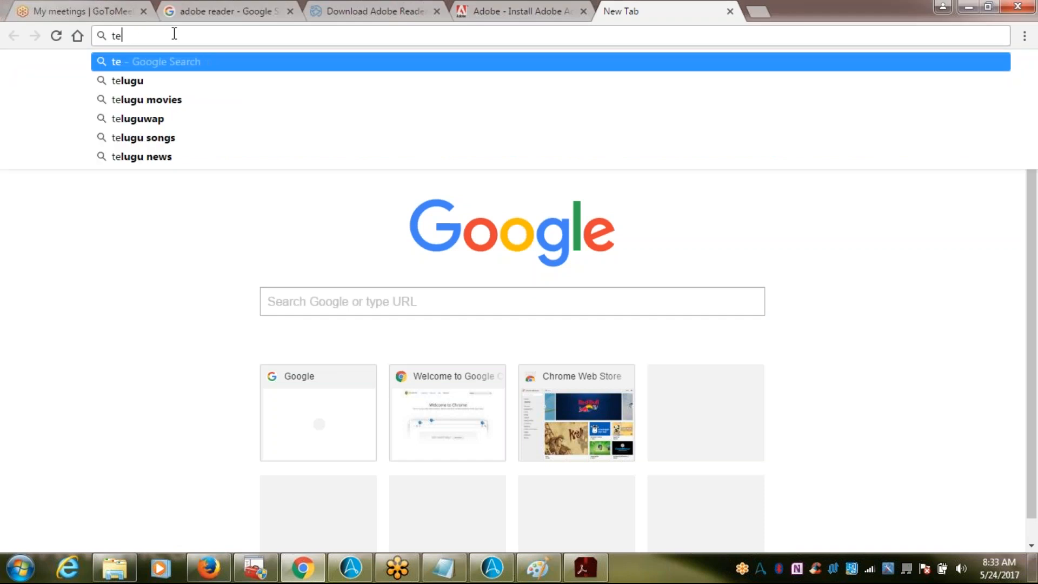
- Search Google for "telephone bill format" and open the orange-bordered sample phone bill from the image results
text(te)
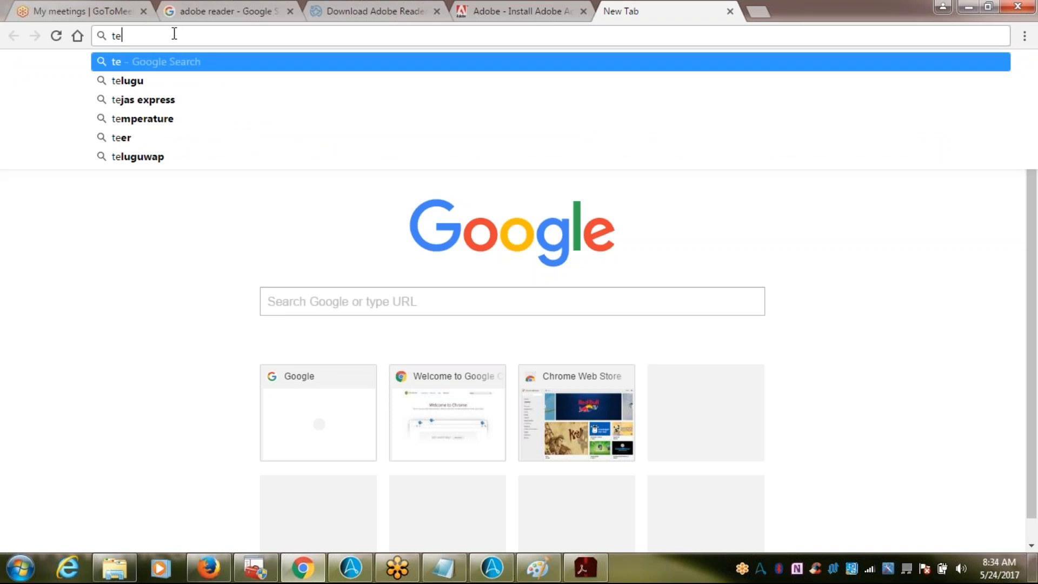
text(le)
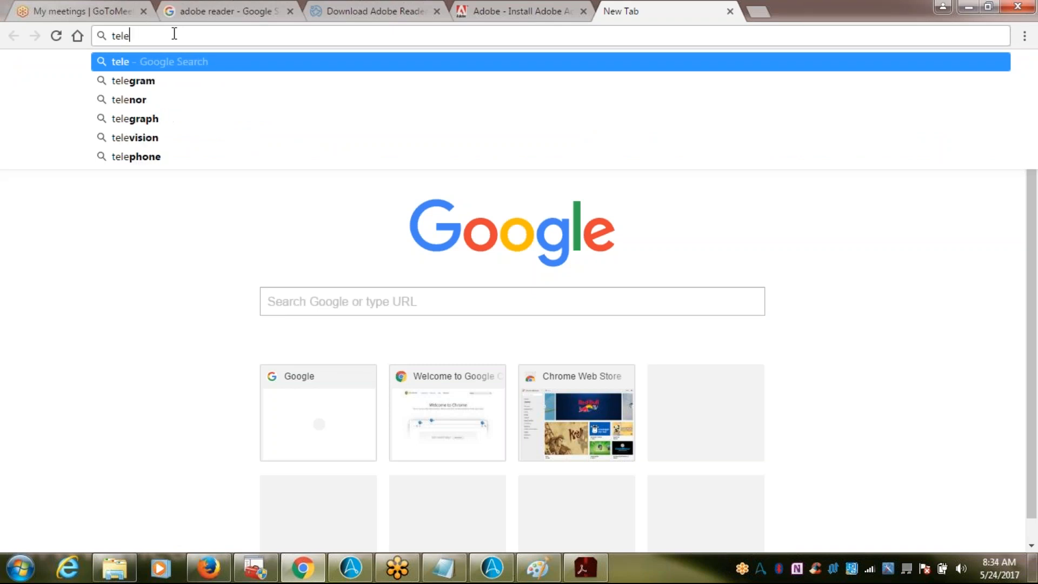
text(com)
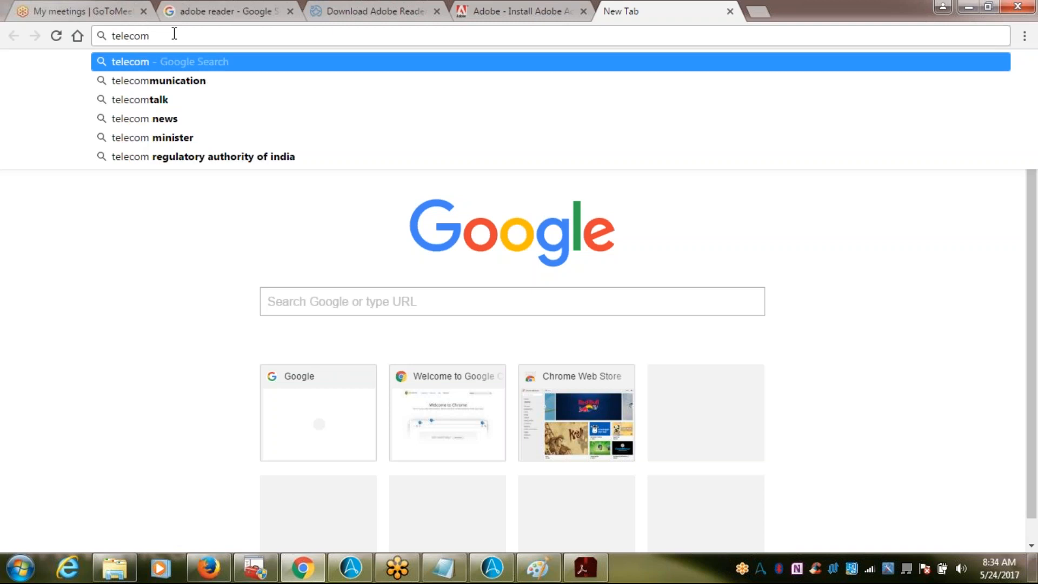
key(BackSpace)
key(BackSpace)
key(BackSpace)
text(phone bill)
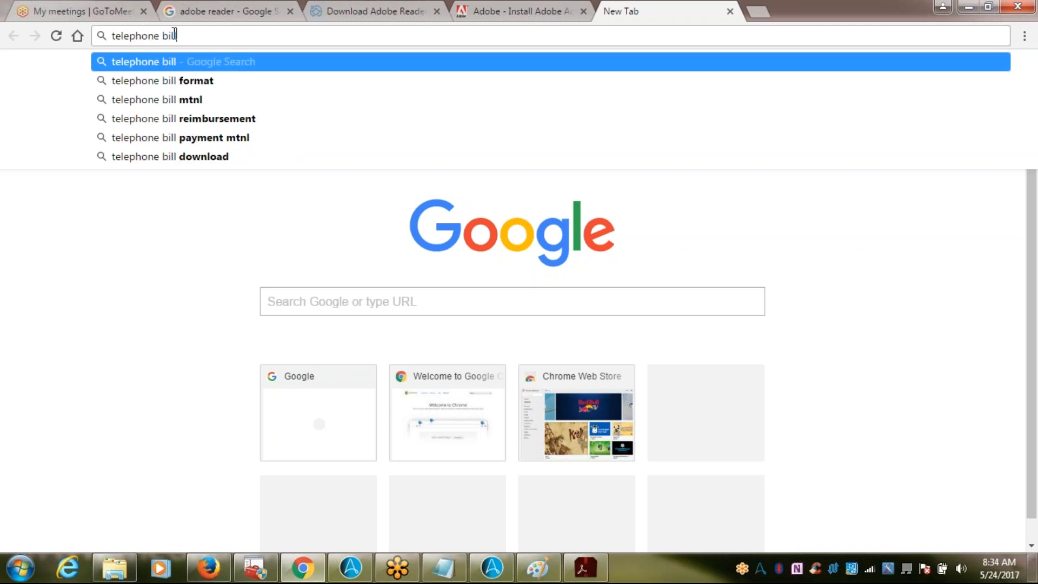
key(Down)
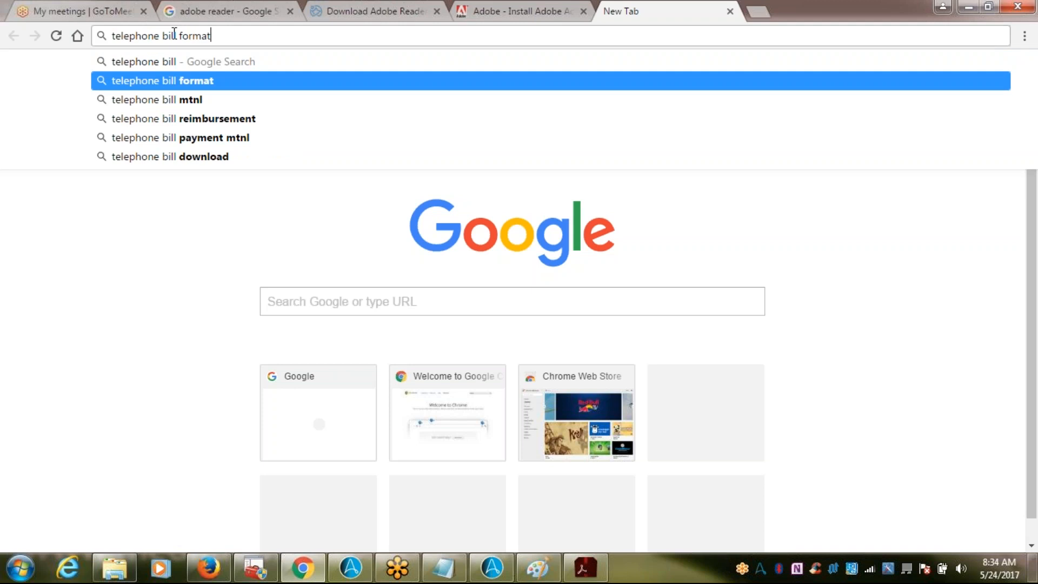
key(Return)
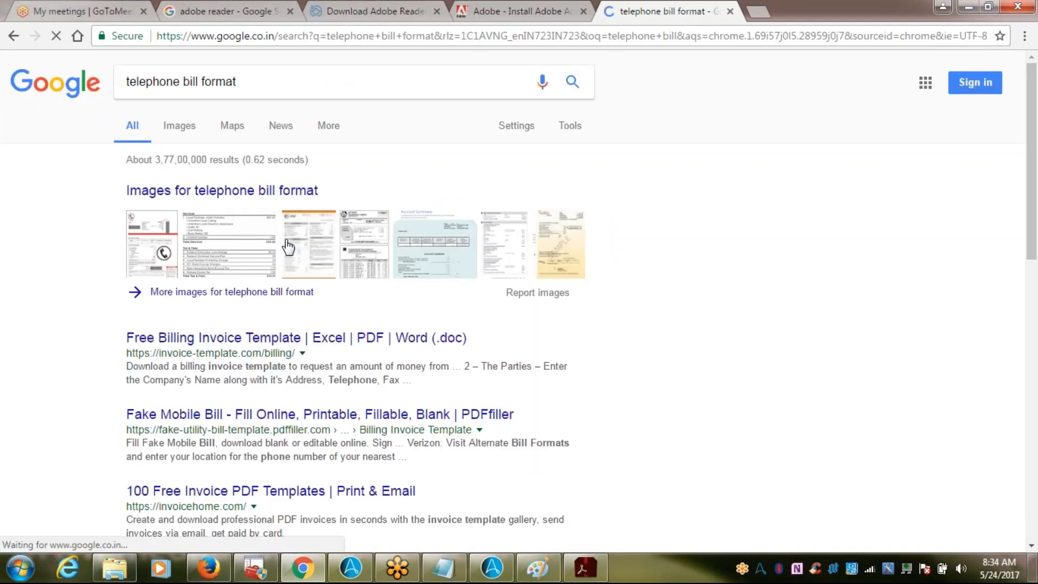
click(312, 231)
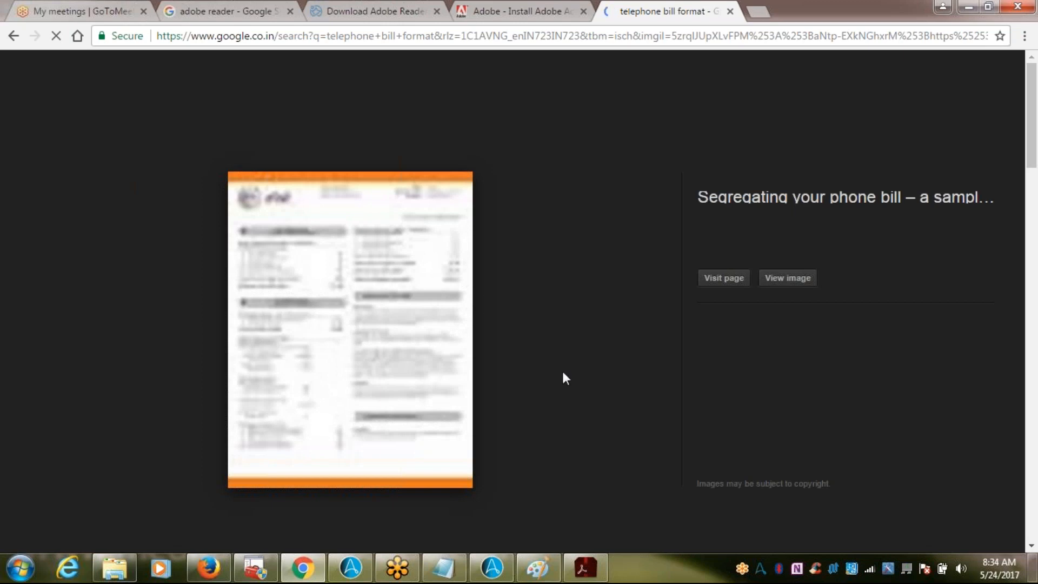
- Show the desktop and open the PDFFiles folder inside the 18-05-2017 folder
key(super+d)
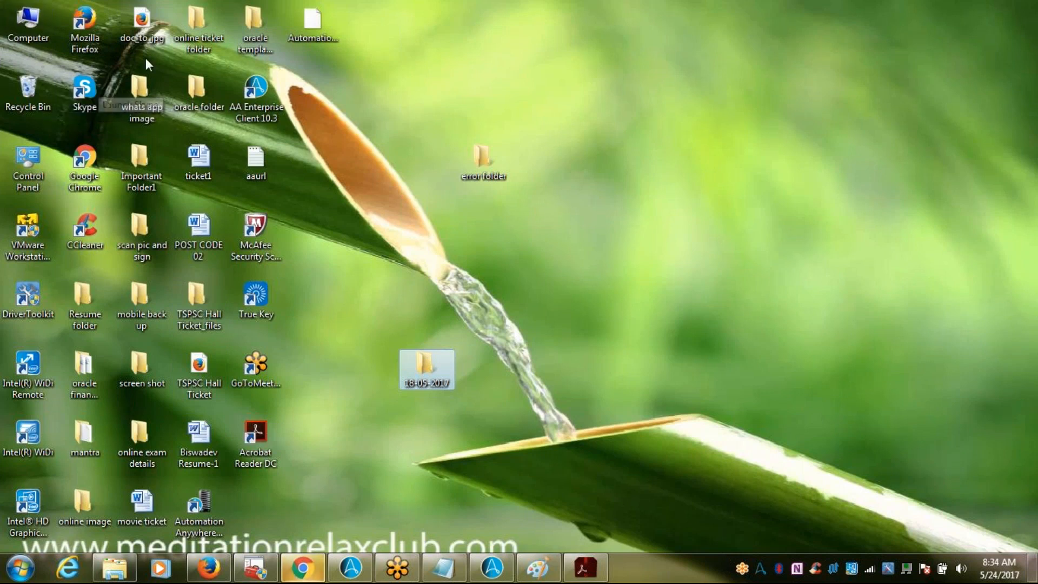
click(34, 37)
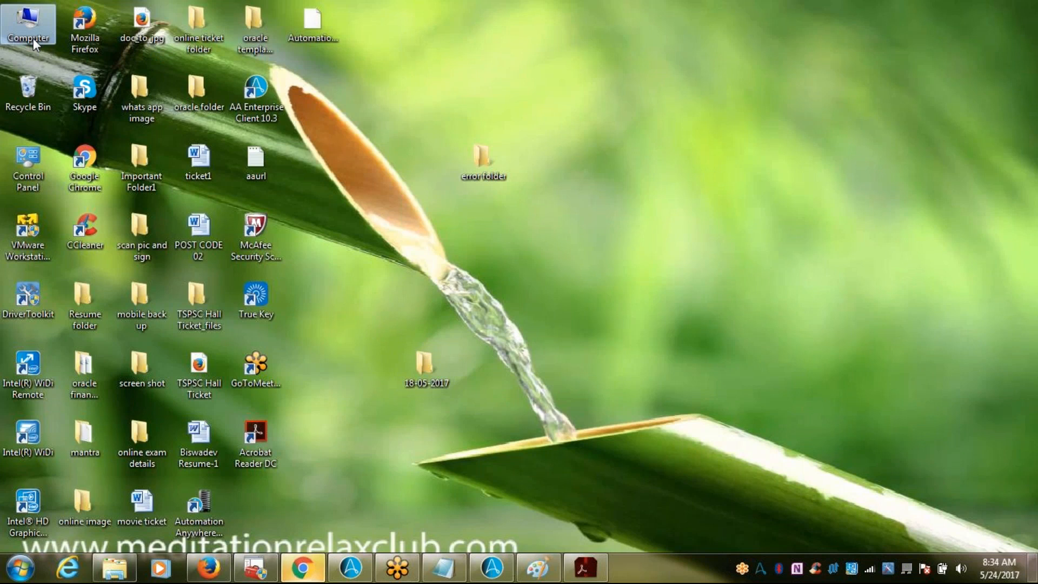
click(309, 28)
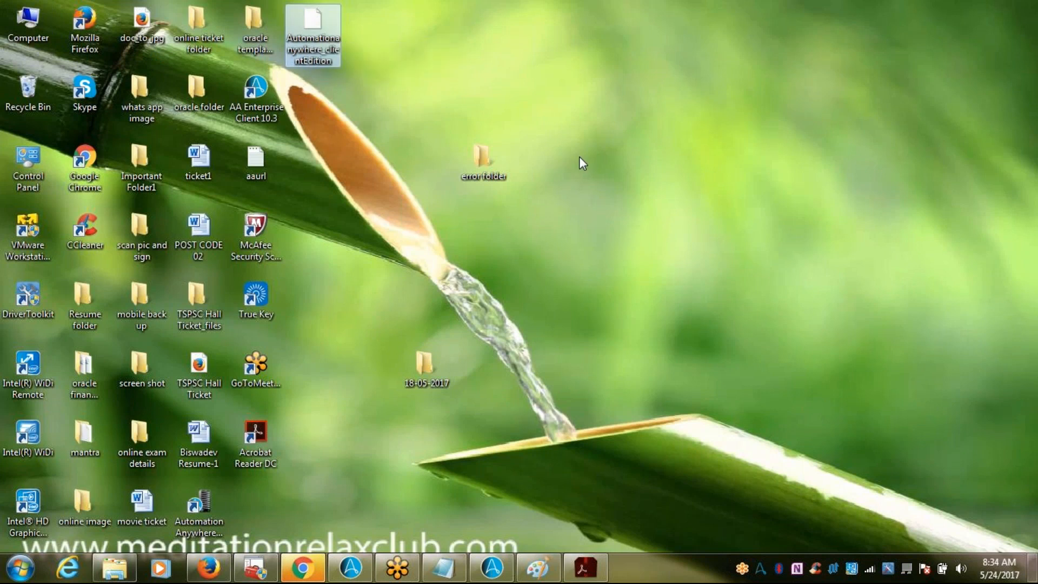
double_click(427, 381)
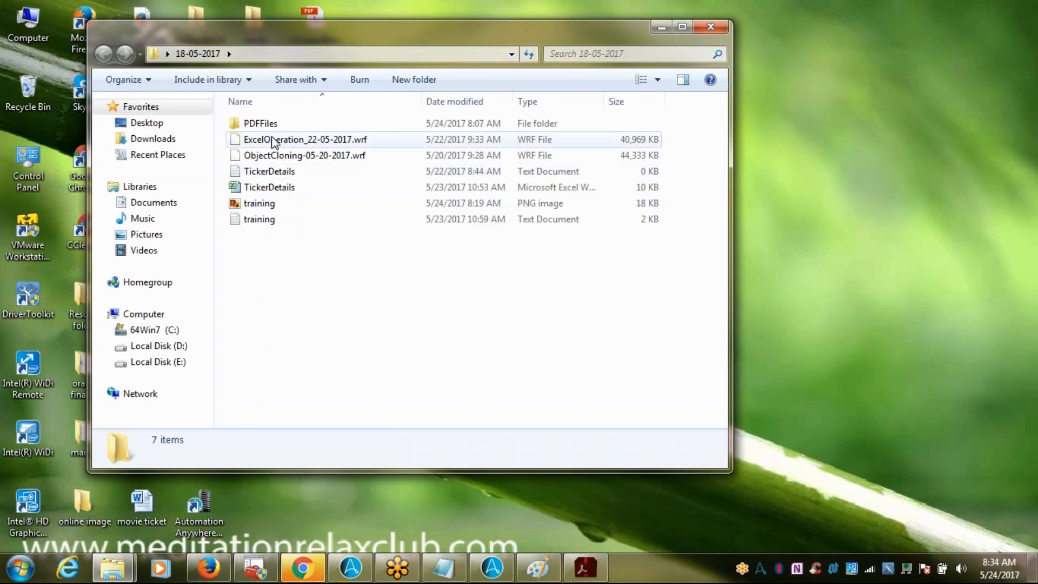
click(275, 129)
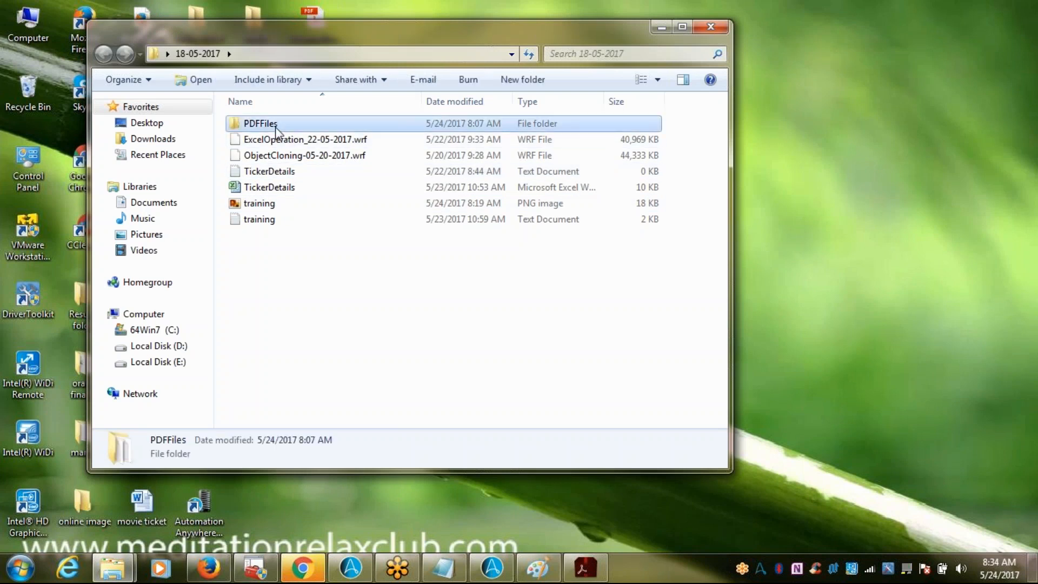
double_click(275, 127)
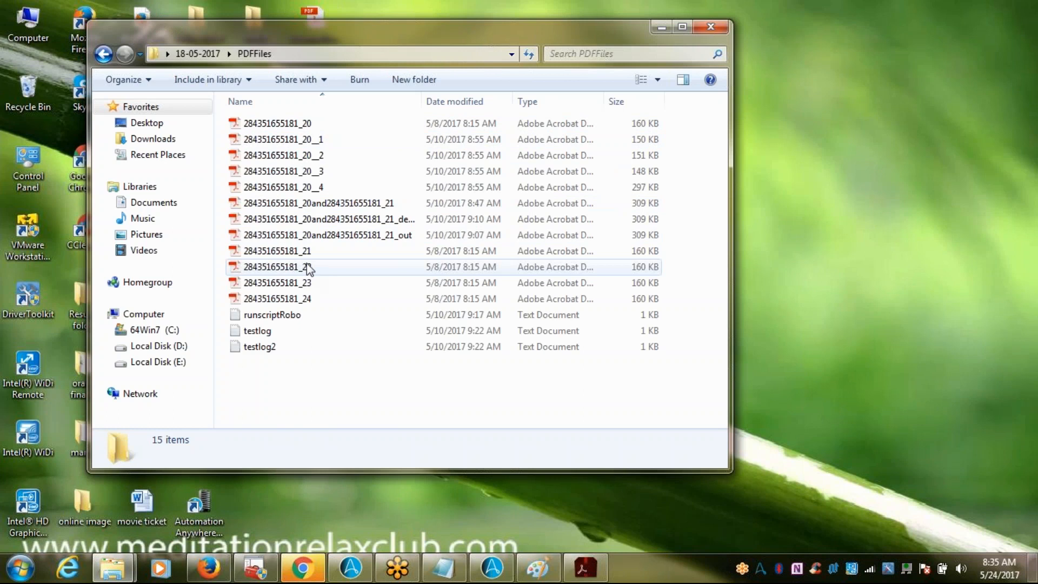
- Open the PDF bill ending in _20__1, collapse the tools pane, set the zoom to 100% and dismiss the welcome popup
double_click(307, 142)
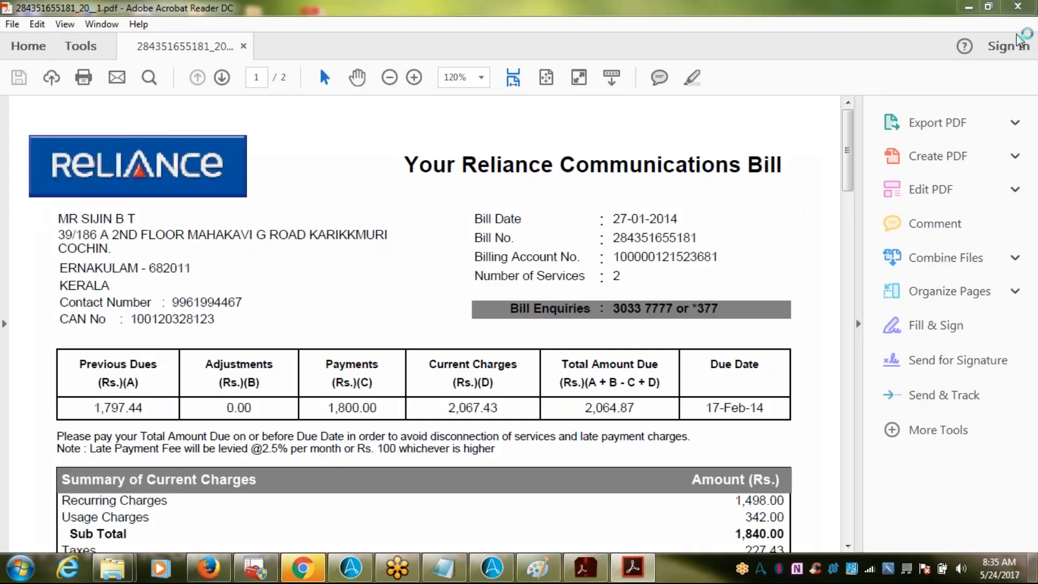
click(859, 324)
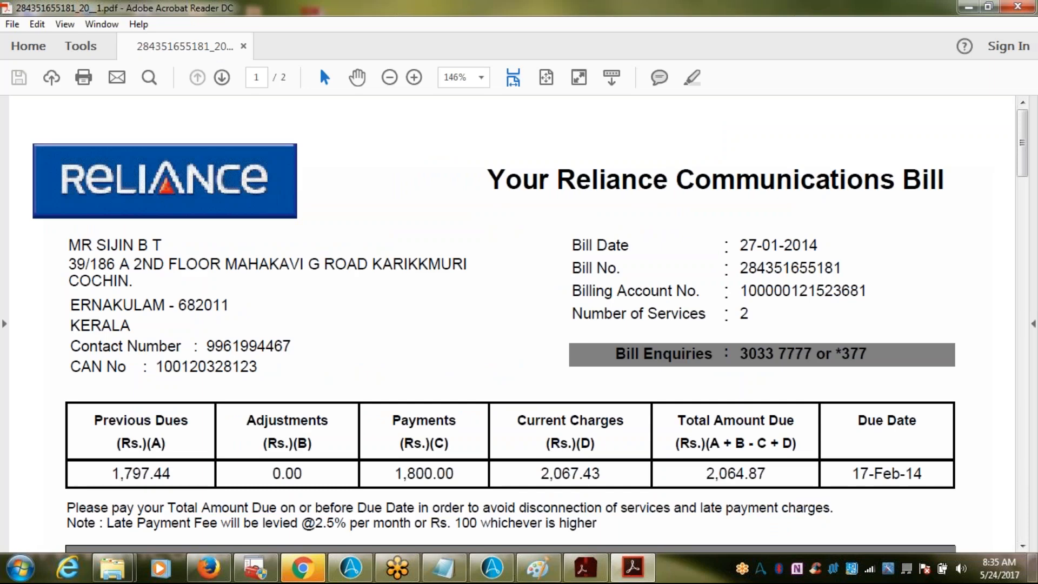
click(480, 79)
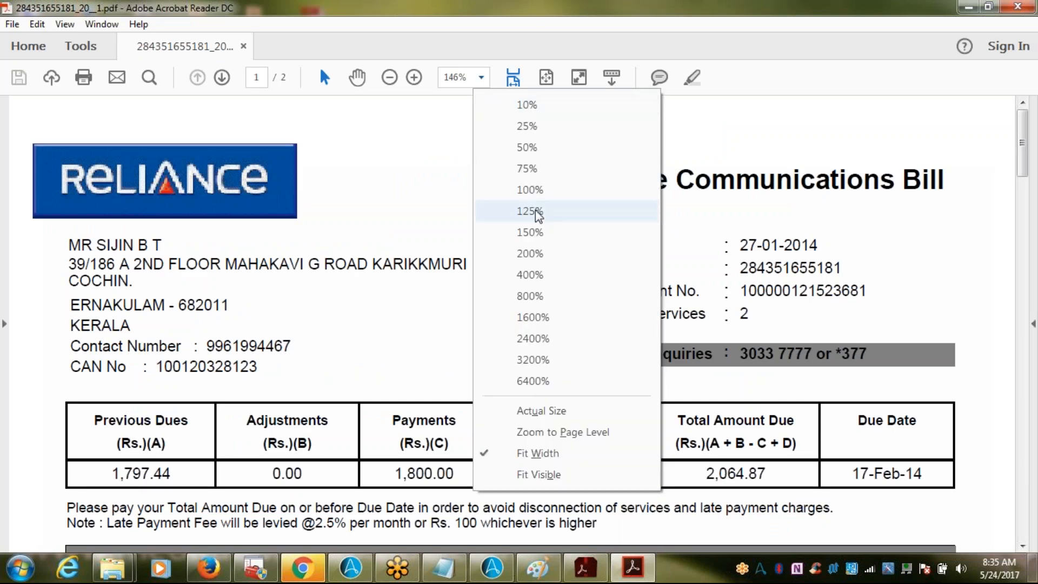
click(531, 190)
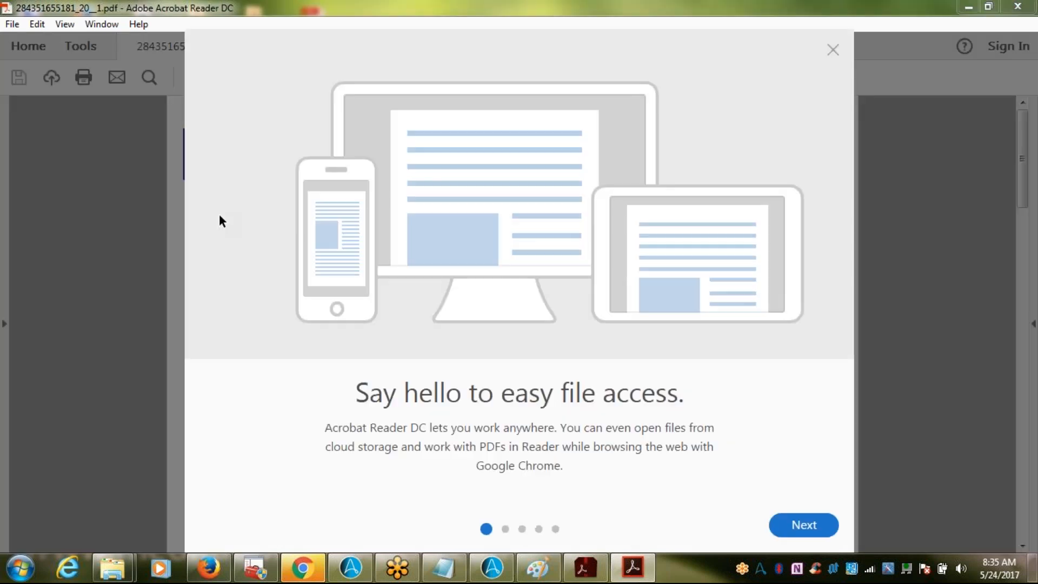
click(832, 49)
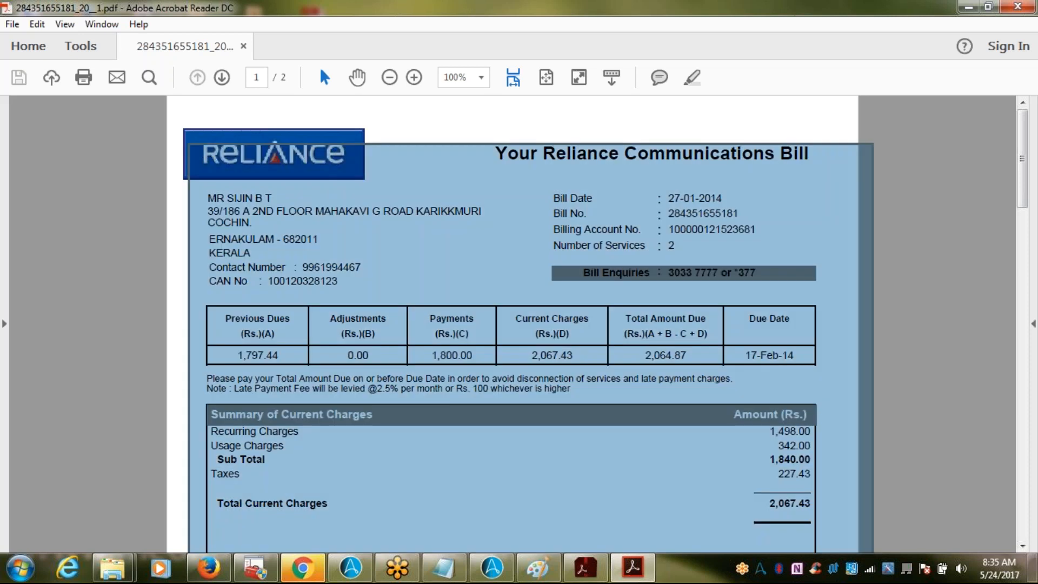
- Look through the first page of the Reliance bill down to the payment slip and return to its top
scroll(512, 323, down, 4)
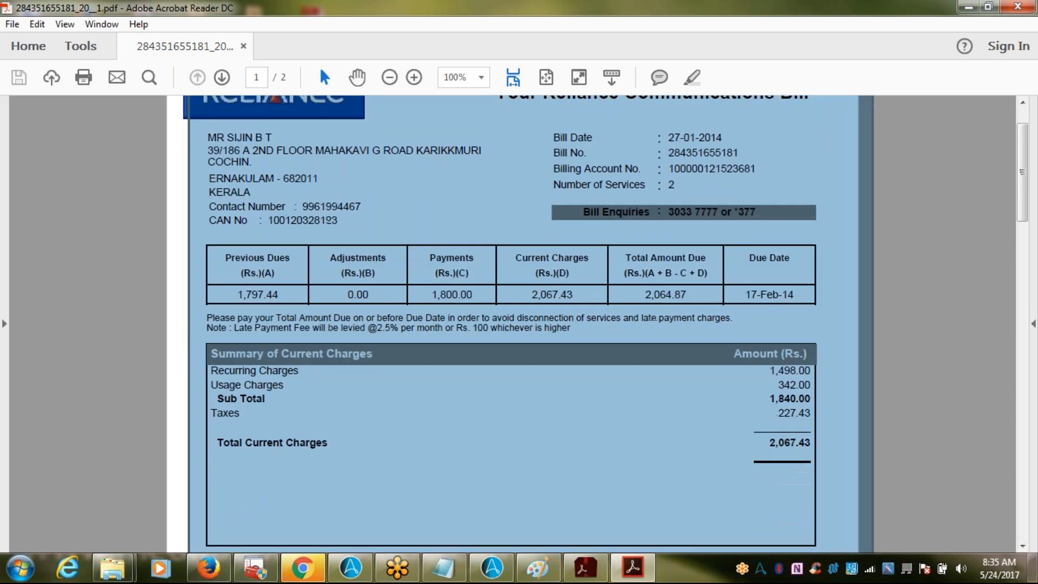
scroll(512, 323, down, 4)
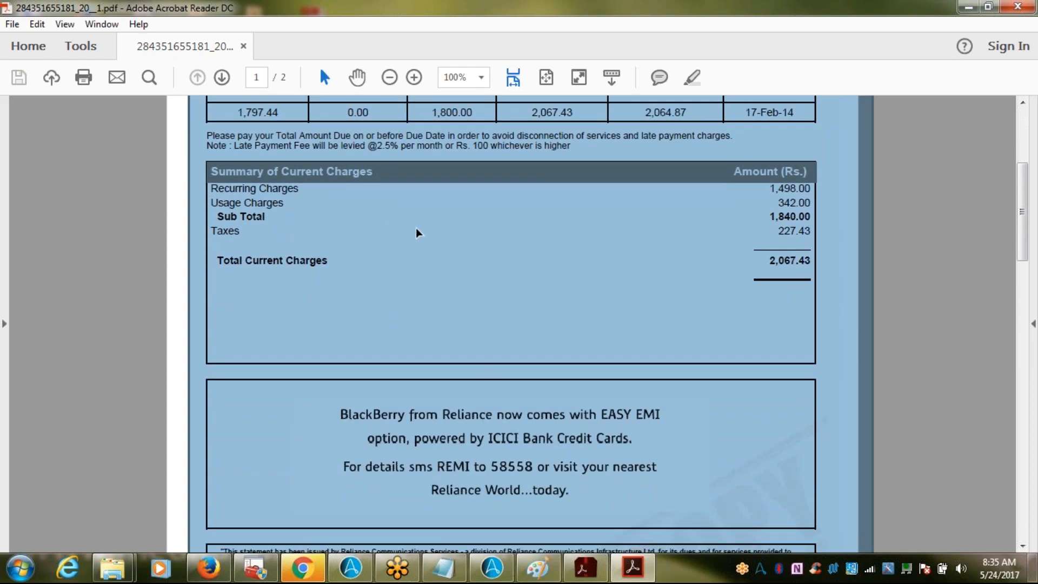
scroll(488, 377, down, 7)
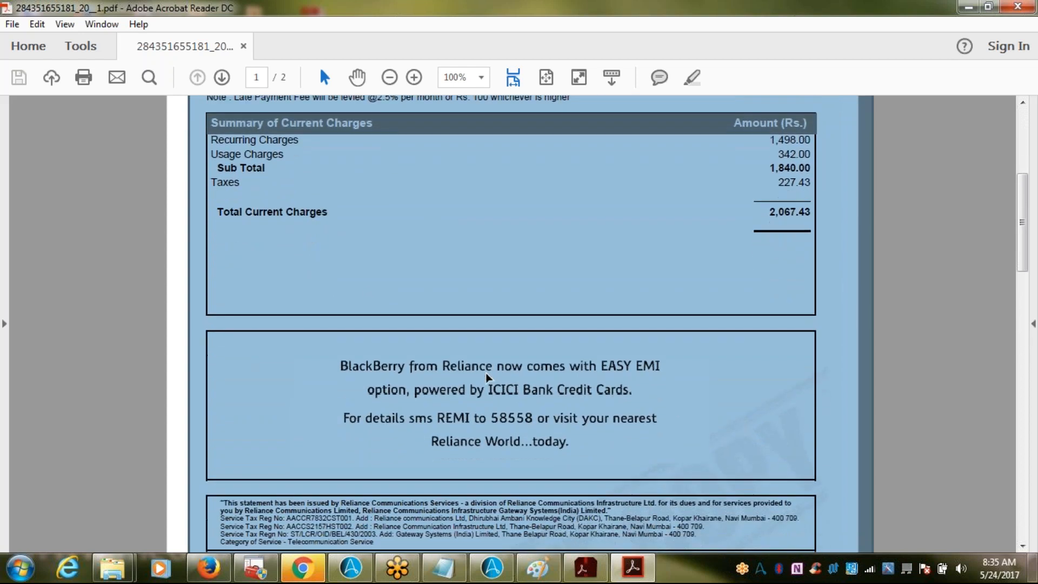
scroll(512, 324, down, 3)
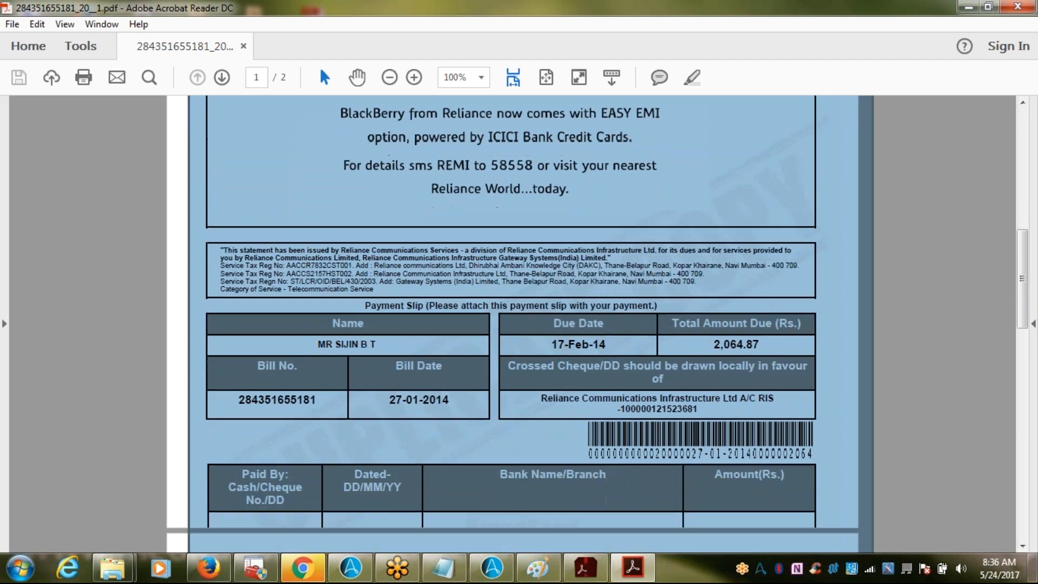
scroll(564, 328, down, 8)
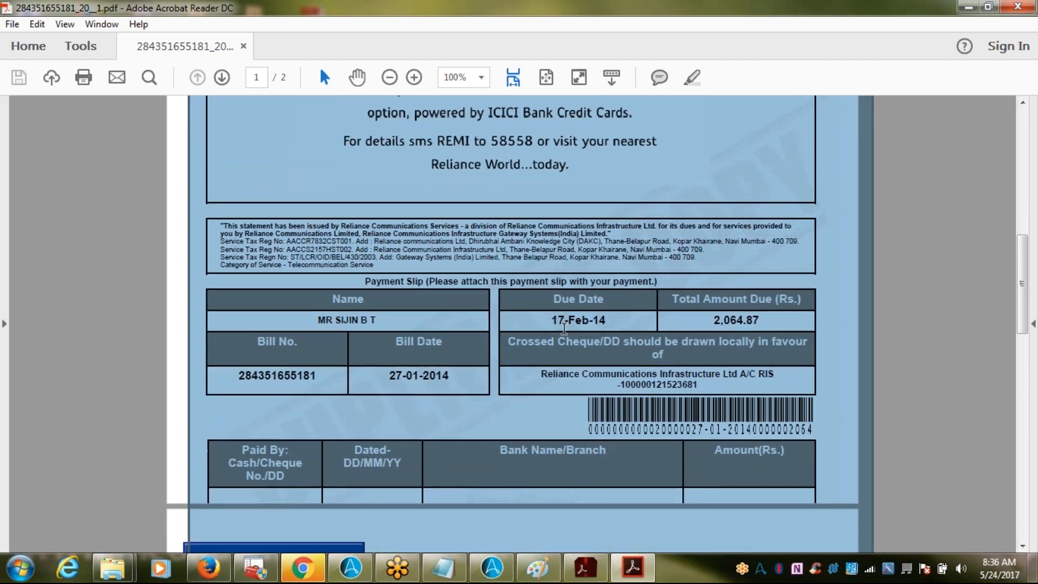
scroll(564, 328, up, 20)
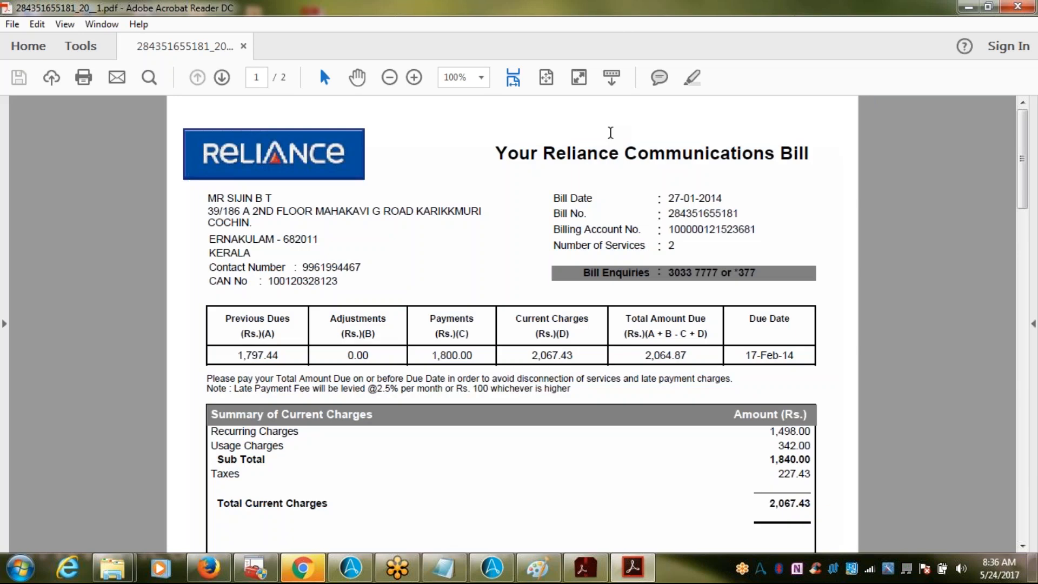
- Copy the bill date, bill number and billing account number lines from the PDF into the Notepad training notes below the Image PDF item
click(610, 133)
double_click(587, 197)
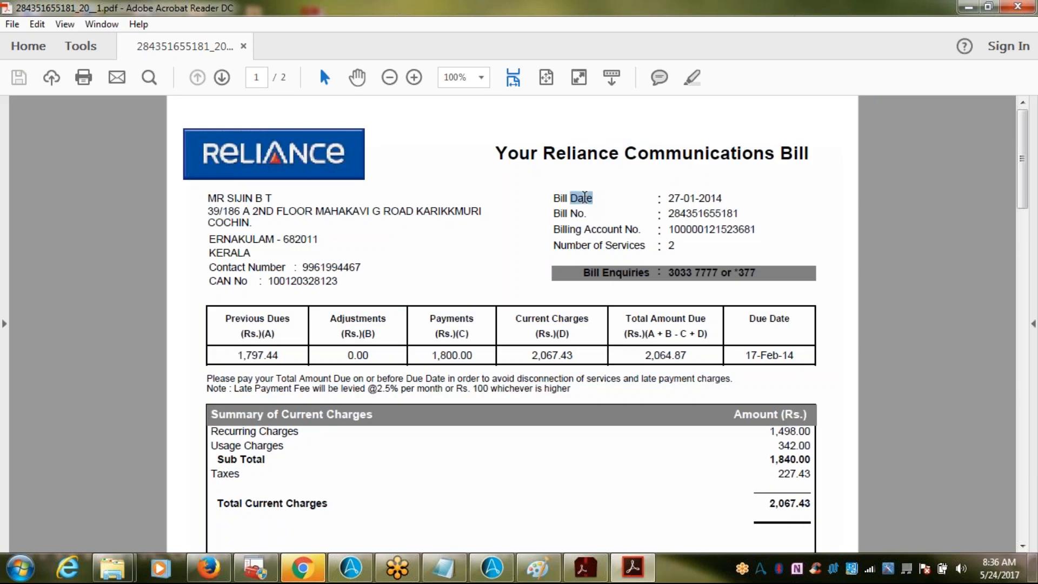
double_click(687, 198)
drag(555, 199, 759, 237)
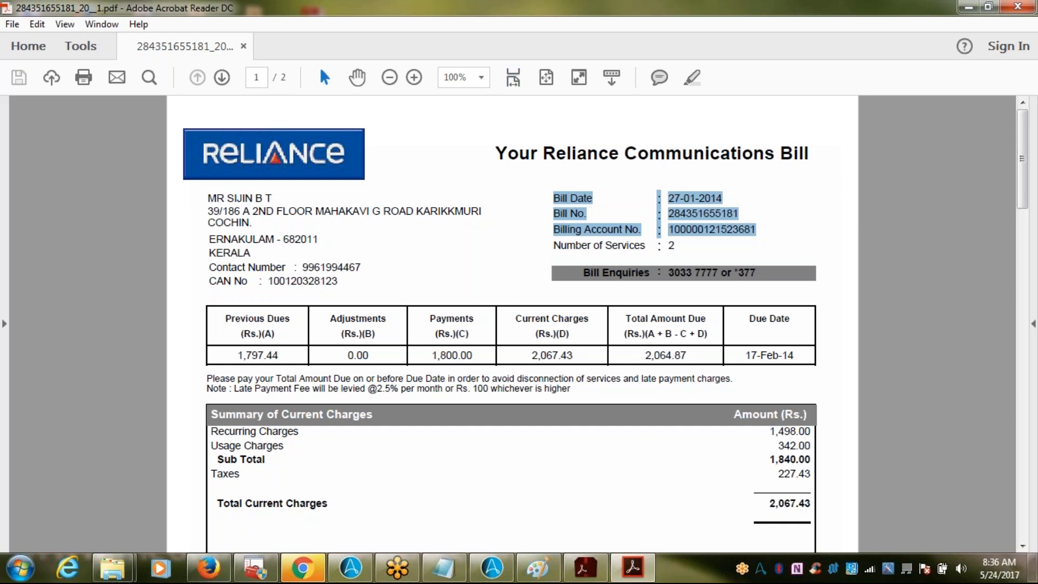
click(10, 574)
click(441, 572)
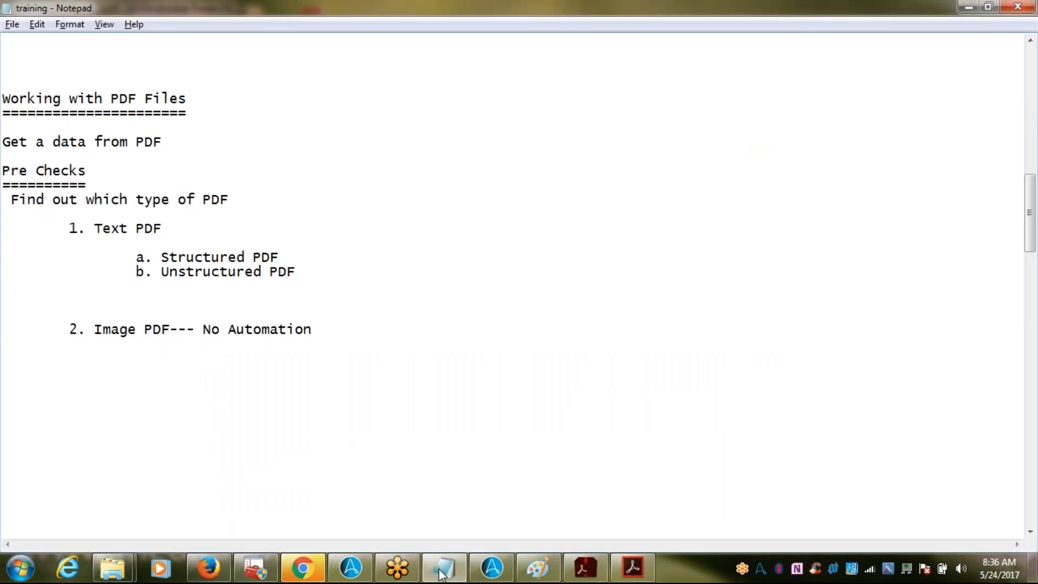
click(407, 382)
key(Return)
key(Return)
key(ctrl+v)
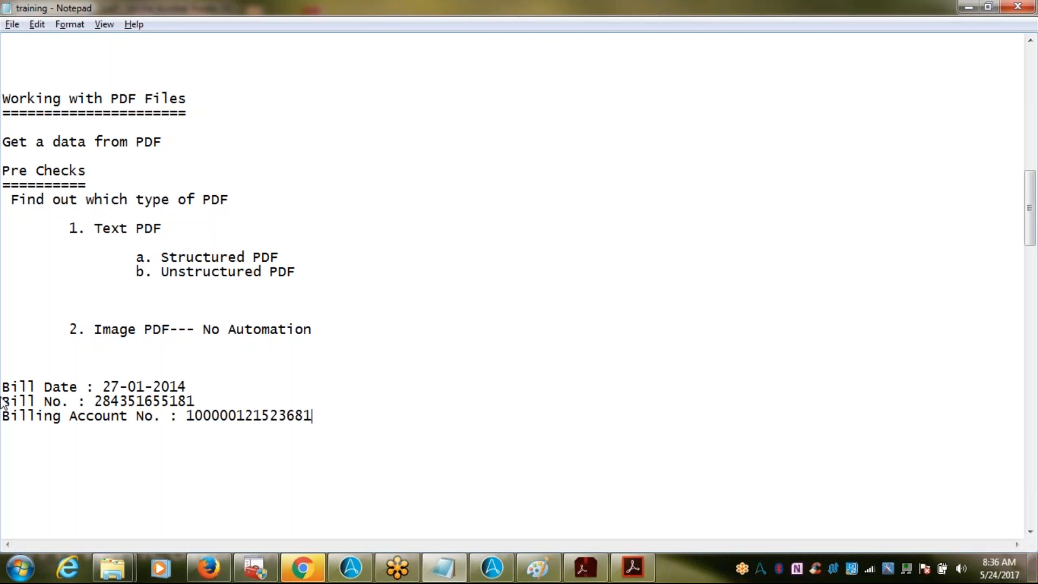
- Delete the three pasted bill lines from the training notes and return to the PDF bill
drag(6, 387, 362, 545)
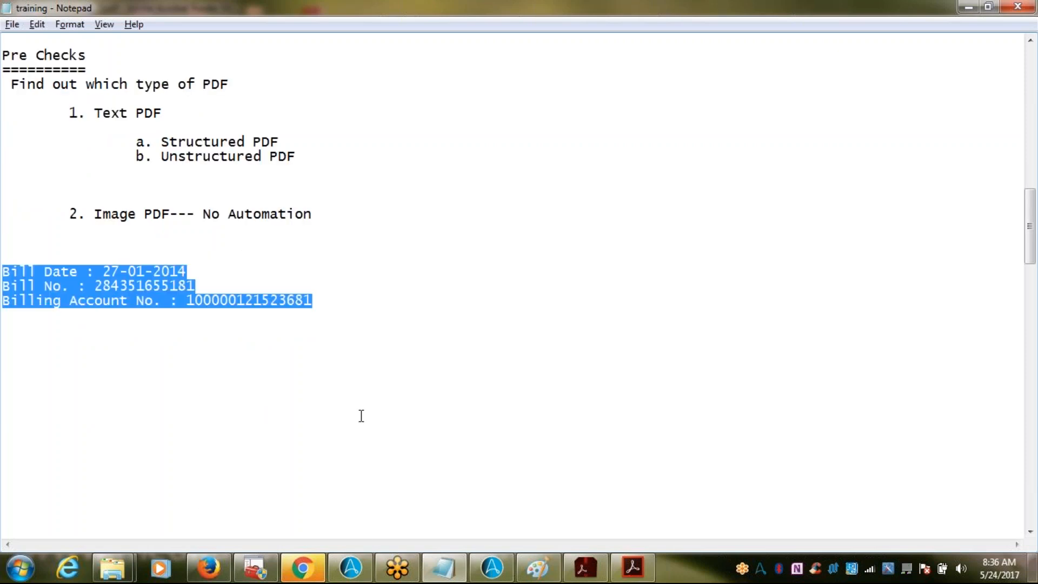
key(Delete)
key(alt+Tab)
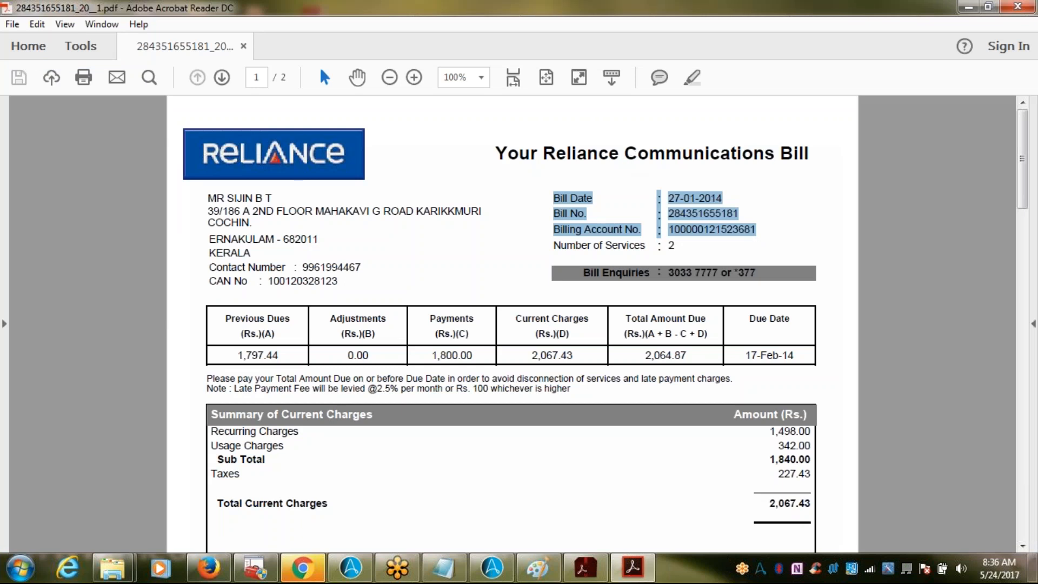
- Add the line "Now, get data from Text PDF of Structured one" to the Notepad notes, below the Image PDF item
mouse_move(649, 579)
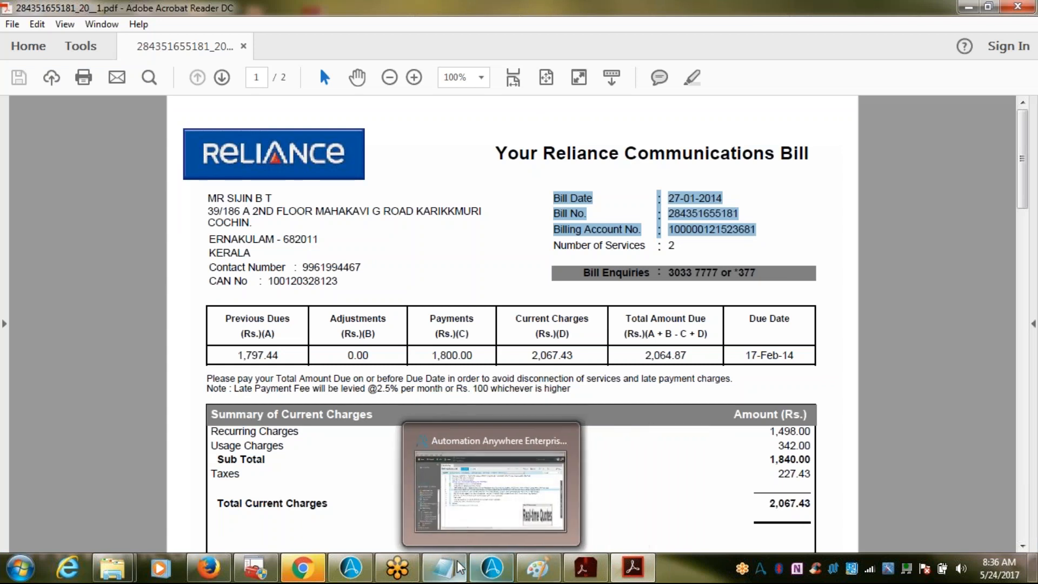
mouse_move(459, 567)
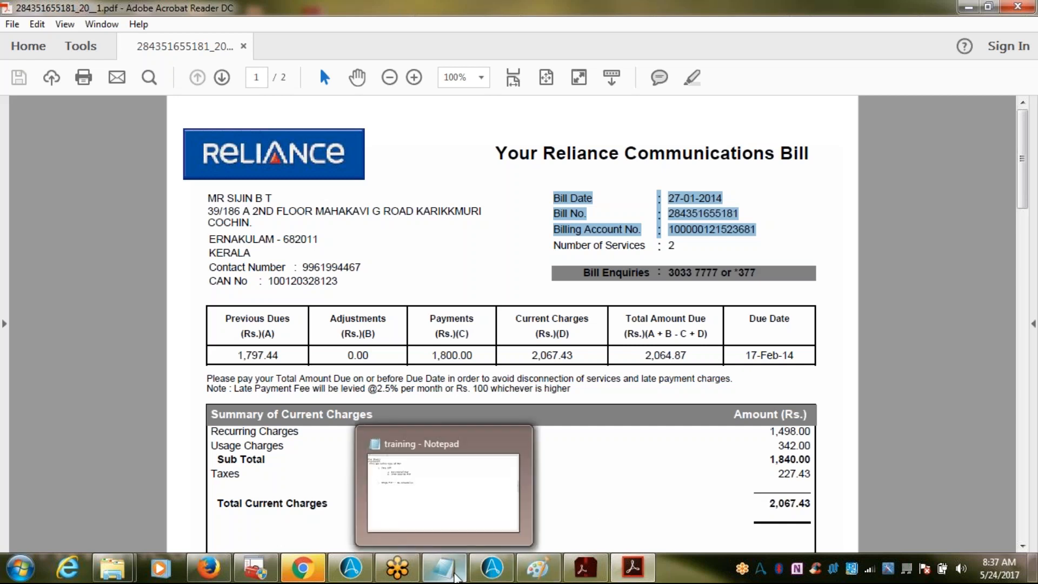
mouse_move(419, 521)
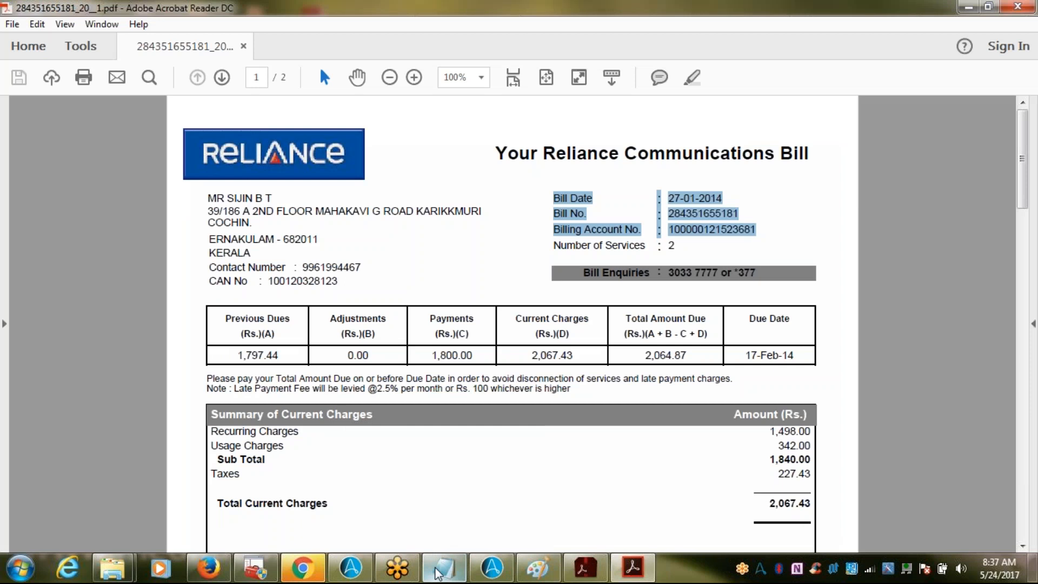
click(439, 572)
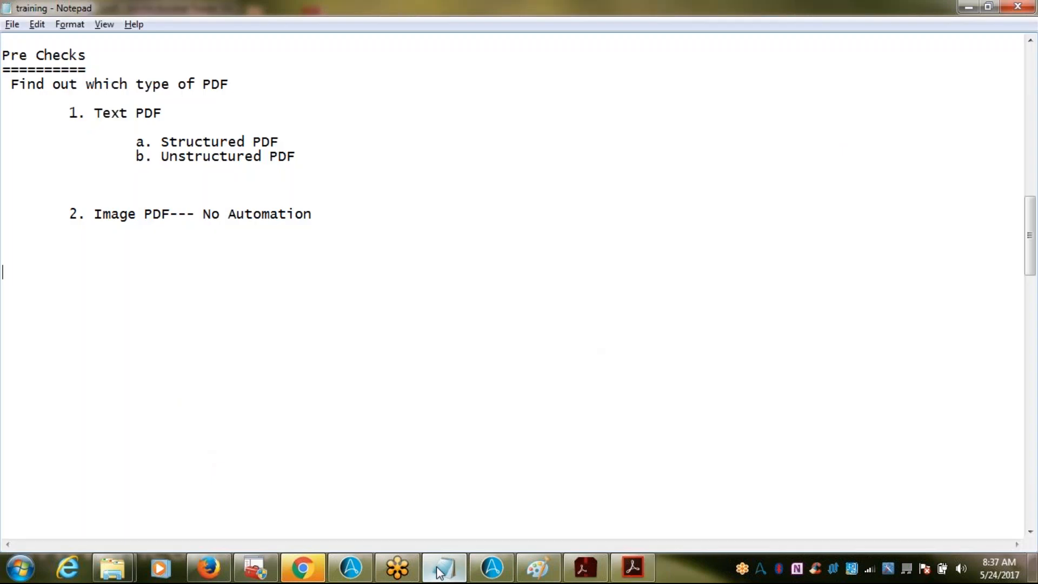
click(330, 213)
key(Return)
key(Return)
key(Return)
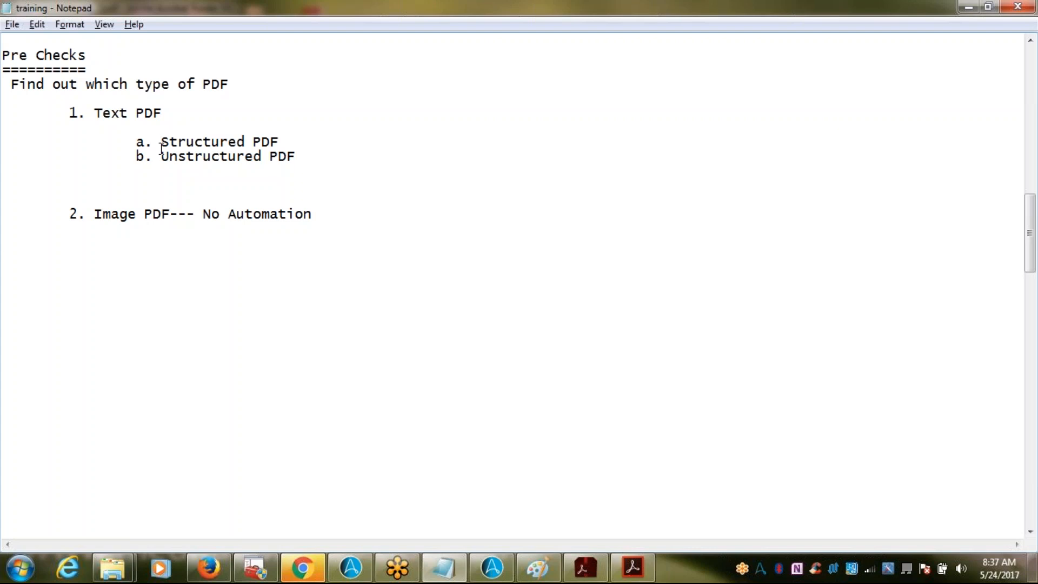
text(Now, get ga)
key(BackSpace)
key(BackSpace)
text(data from)
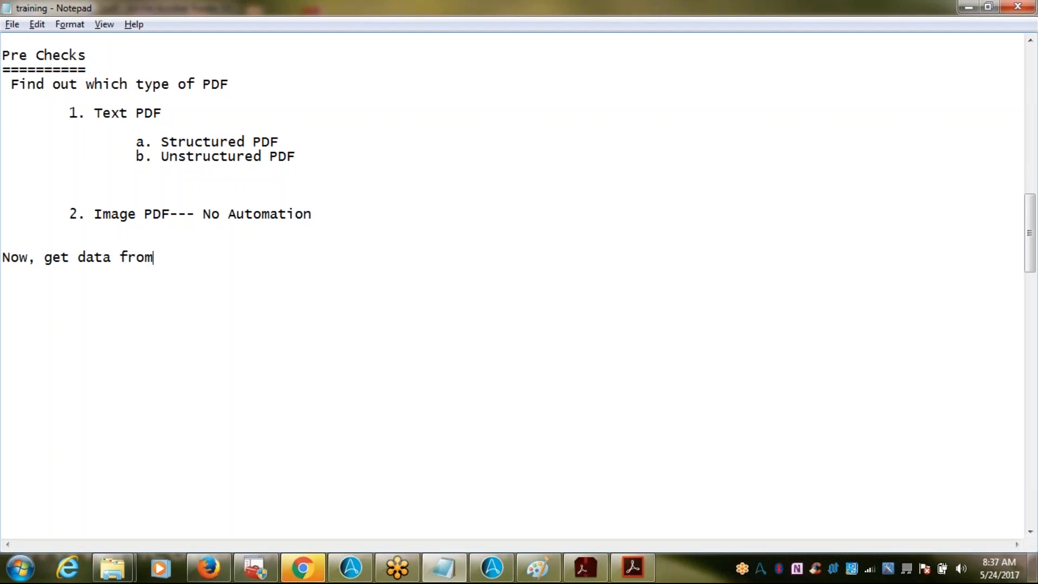
text( Text PDF of St)
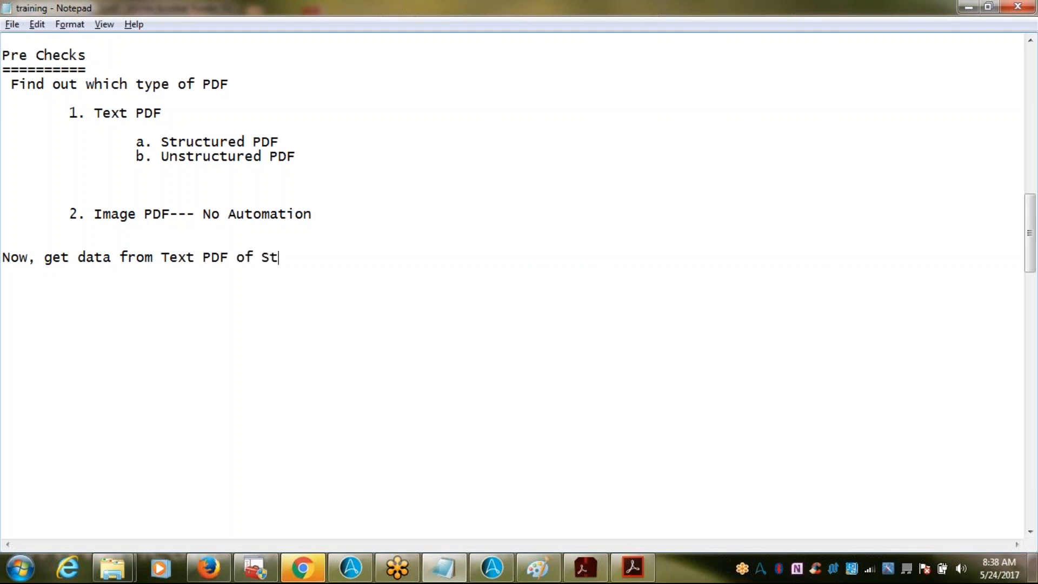
text(ructred)
key(BackSpace)
key(BackSpace)
key(BackSpace)
key(BackSpace)
text(ured one)
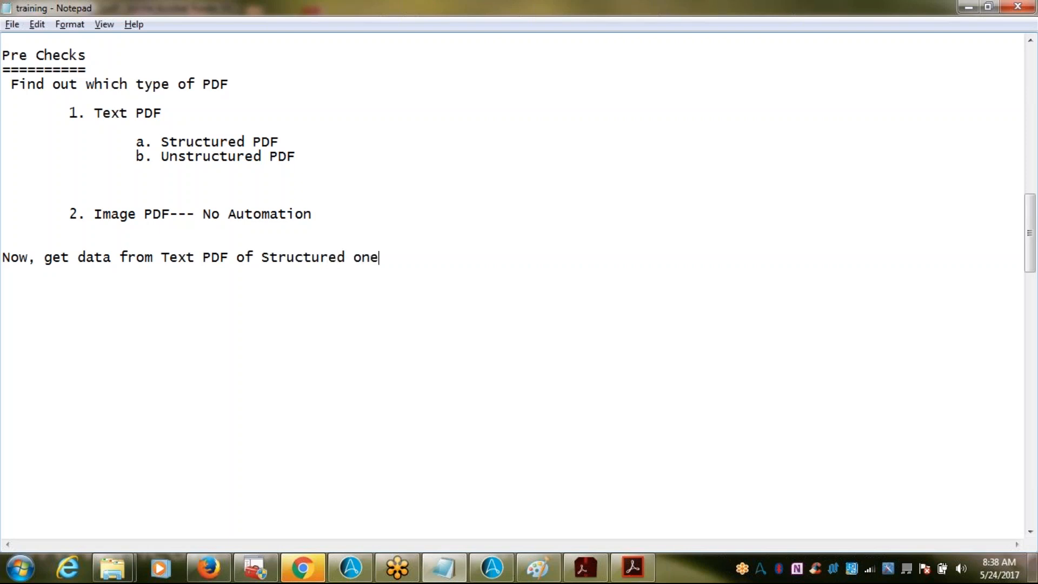
key(Return)
key(Return)
- Glance at the PDF bill, and add the line "Command used is PDF Intigrator" below the structured PDF line in the notes
key(alt+Tab)
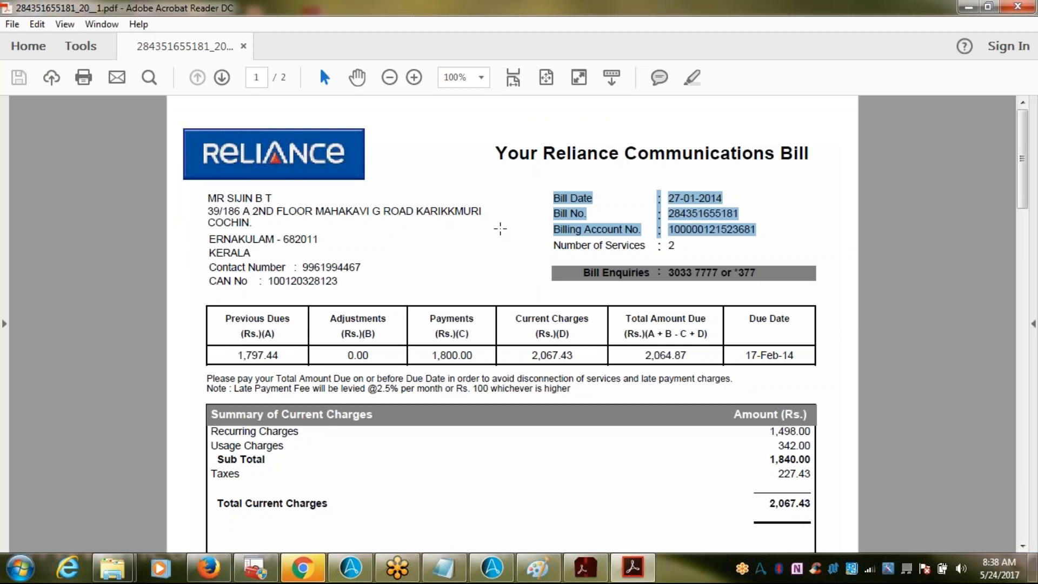
key(alt+Tab)
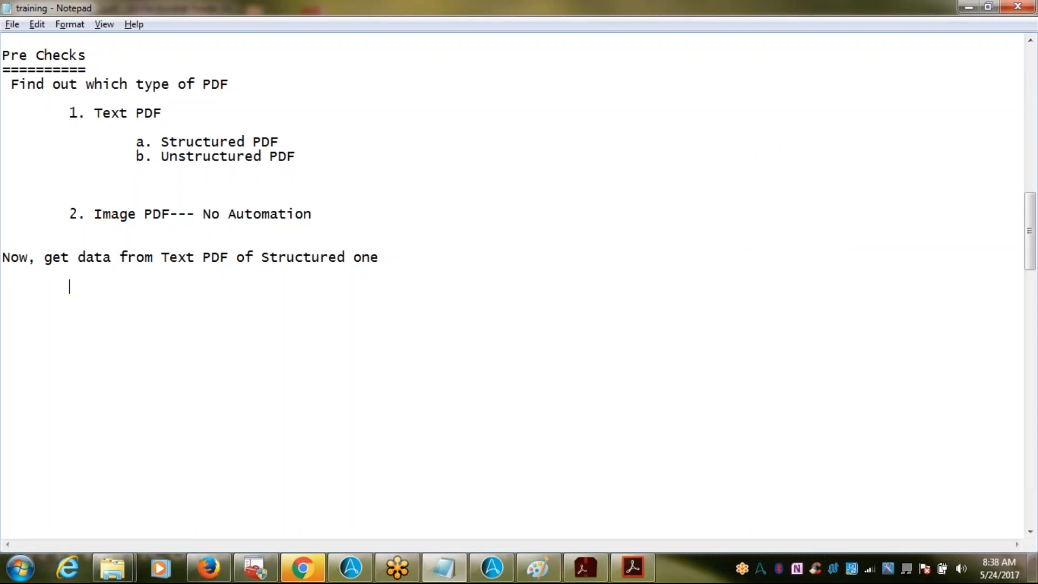
click(3, 272)
key(Return)
text(Command used is )
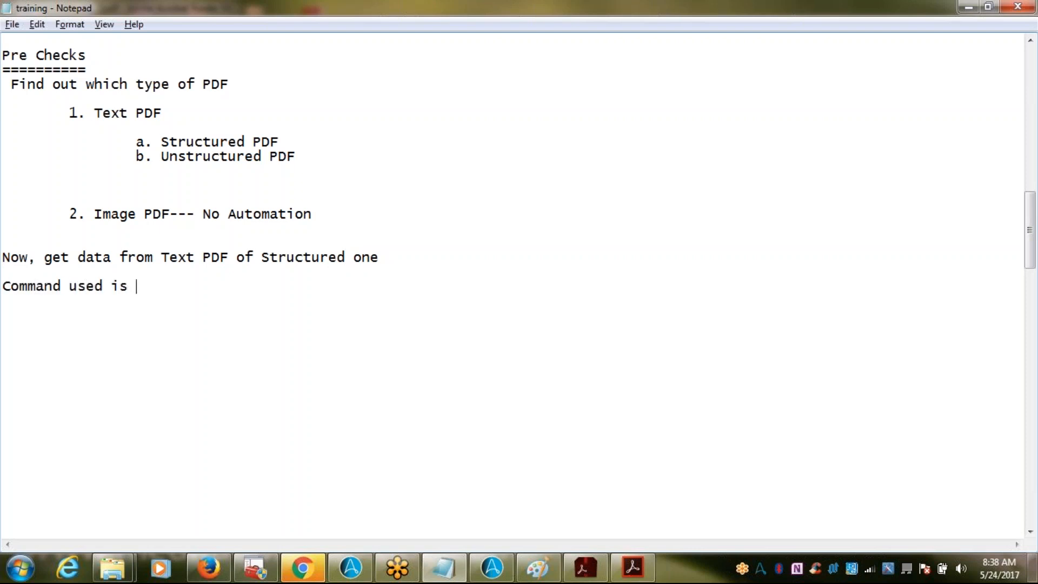
text(PDF Intigrator)
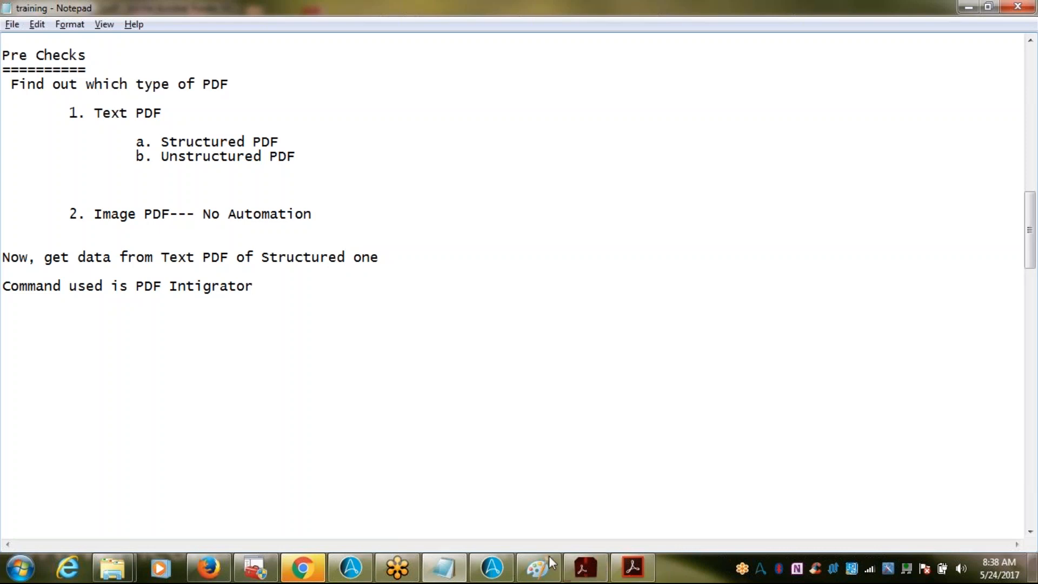
- Switch to Automation Anywhere, expand the PDF Integration command group to check its name, and return to the notes
click(496, 577)
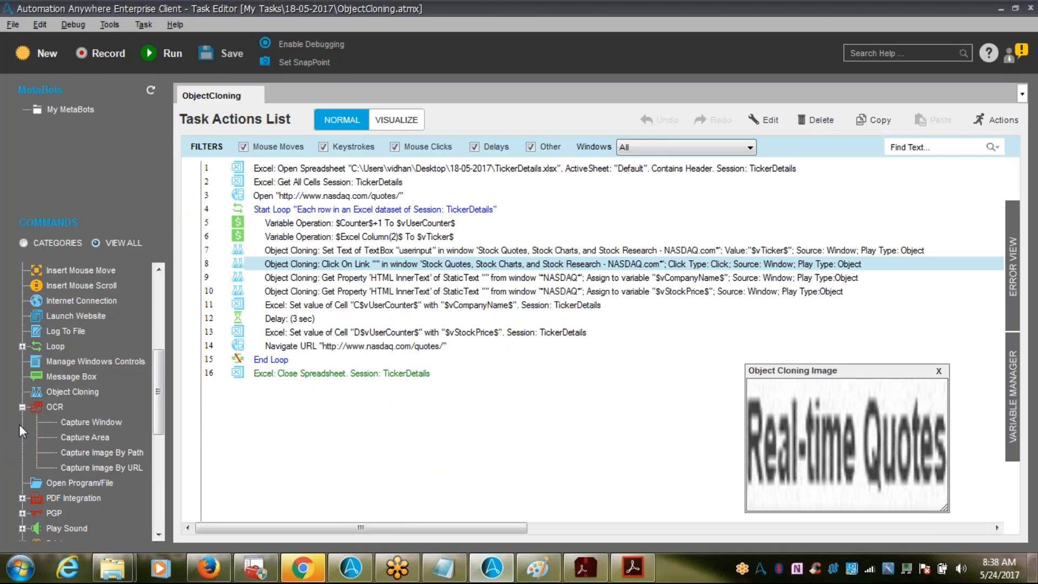
click(24, 499)
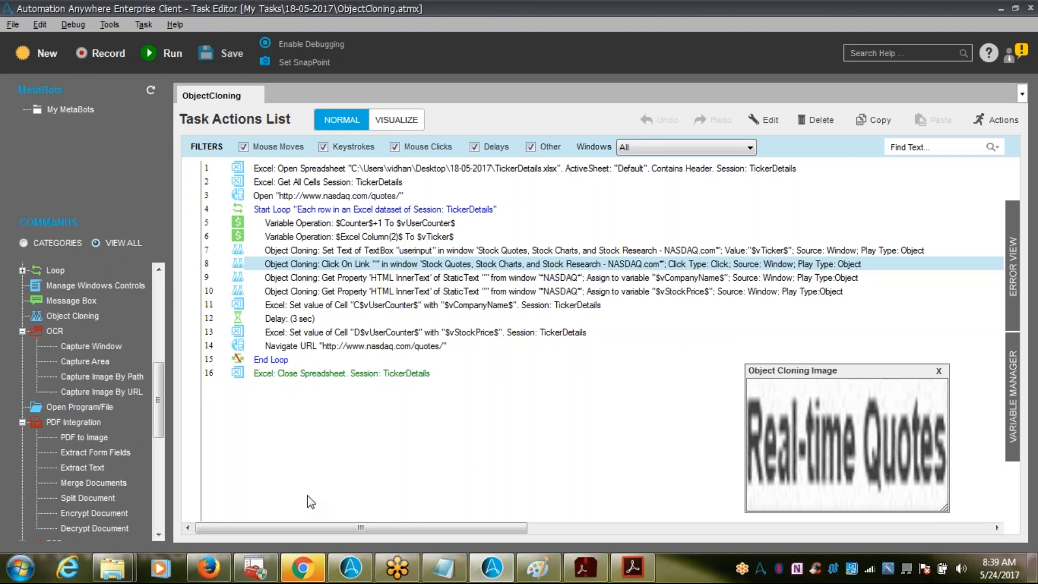
key(alt+Tab)
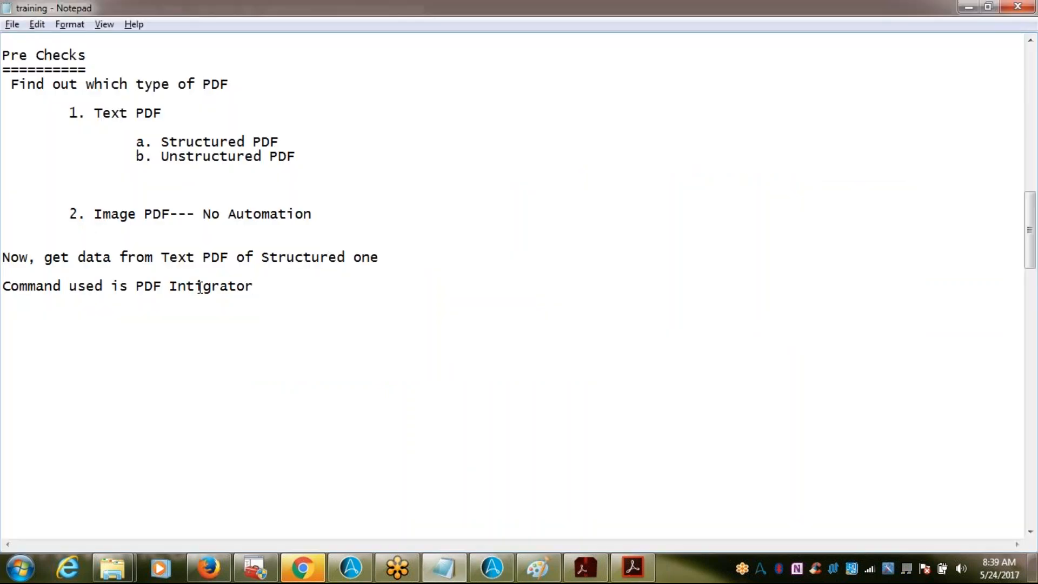
- Correct the command name in the notes to "PDF Integration"
key(Delete)
text(e)
key(End)
key(BackSpace)
key(BackSpace)
key(BackSpace)
key(BackSpace)
key(BackSpace)
text(ration)
- Recheck the PDF Integration commands in Automation Anywhere, and enclose the command name PDF Integration in double quotes in the notes
key(alt+Tab)
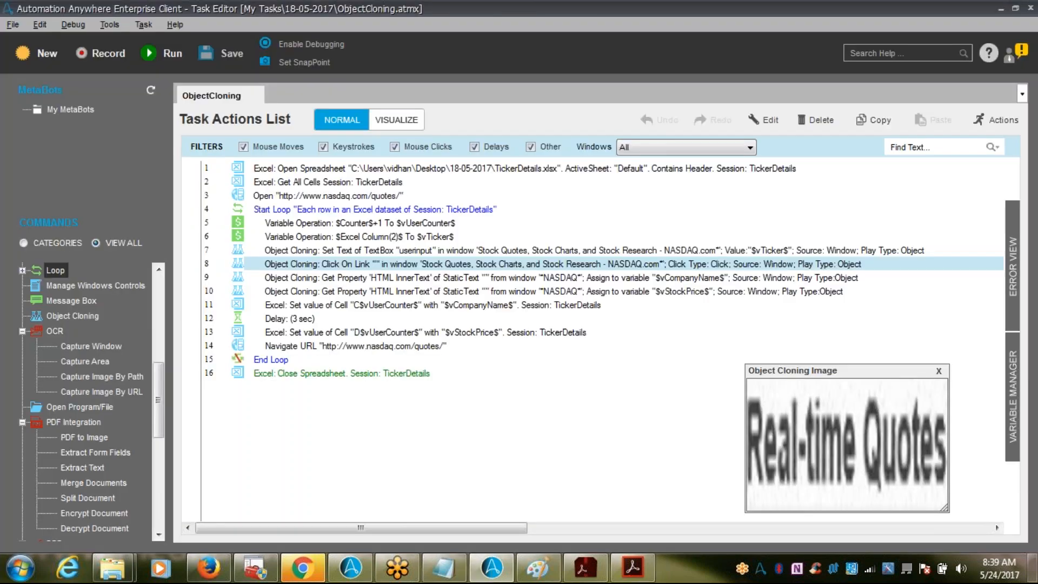
key(alt+Tab)
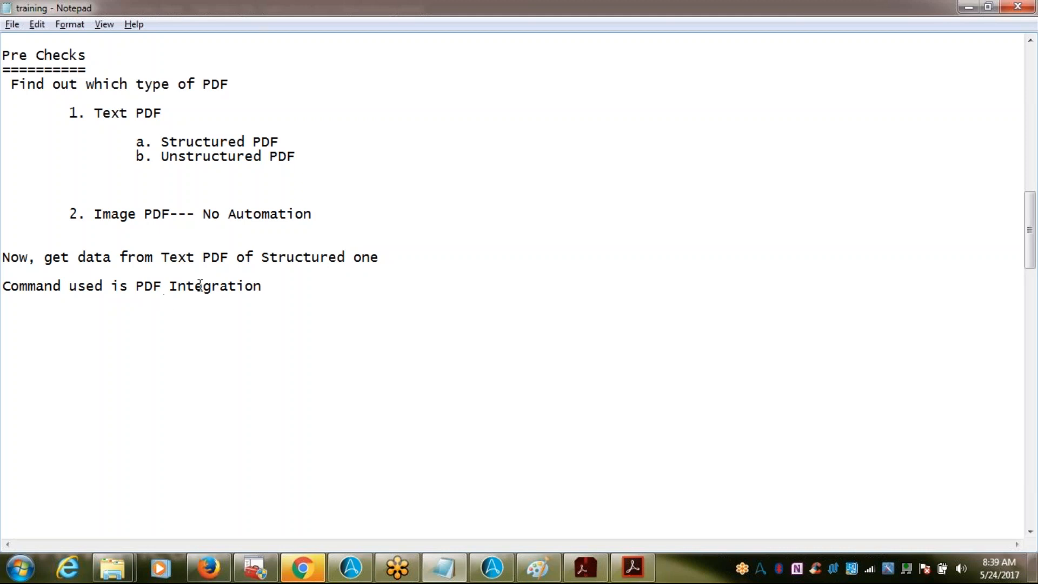
click(137, 287)
text(")
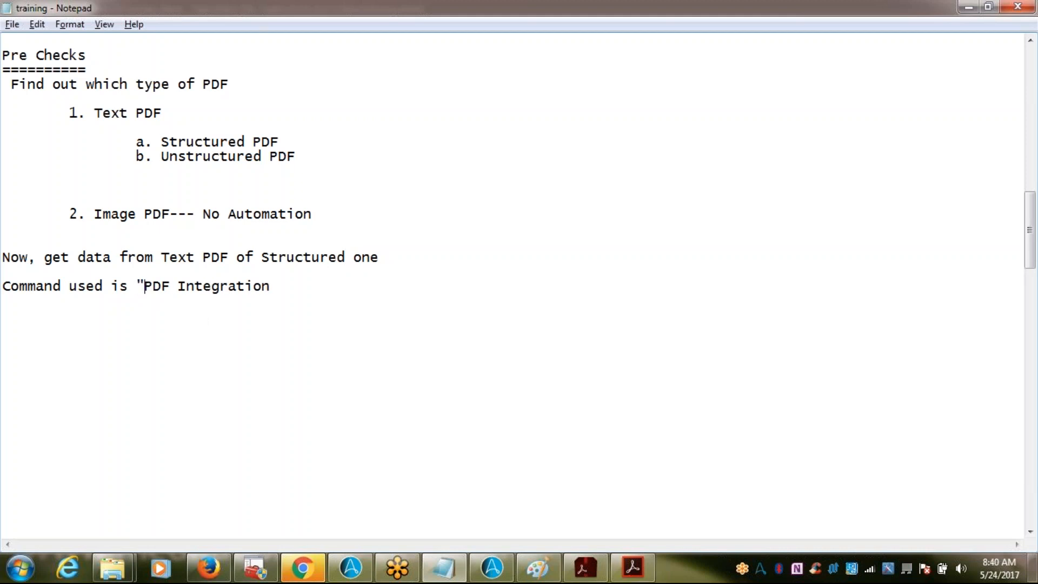
text(")
- Add the numbered item "1. Open a PDF file" below the command line in the notes
key(Return)
key(Return)
text(1. Opend)
key(BackSpace)
text(a )
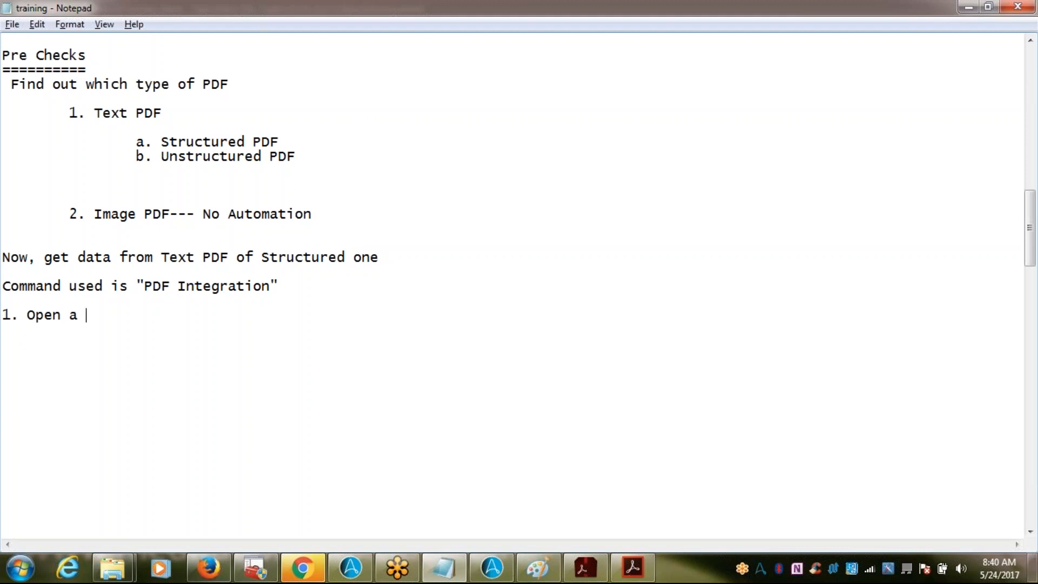
text(ped)
key(BackSpace)
key(BackSpace)
key(BackSpace)
text(PDF file)
key(Return)
- Add the second numbered item "2. List the fields want to get" to the notes
text(2.)
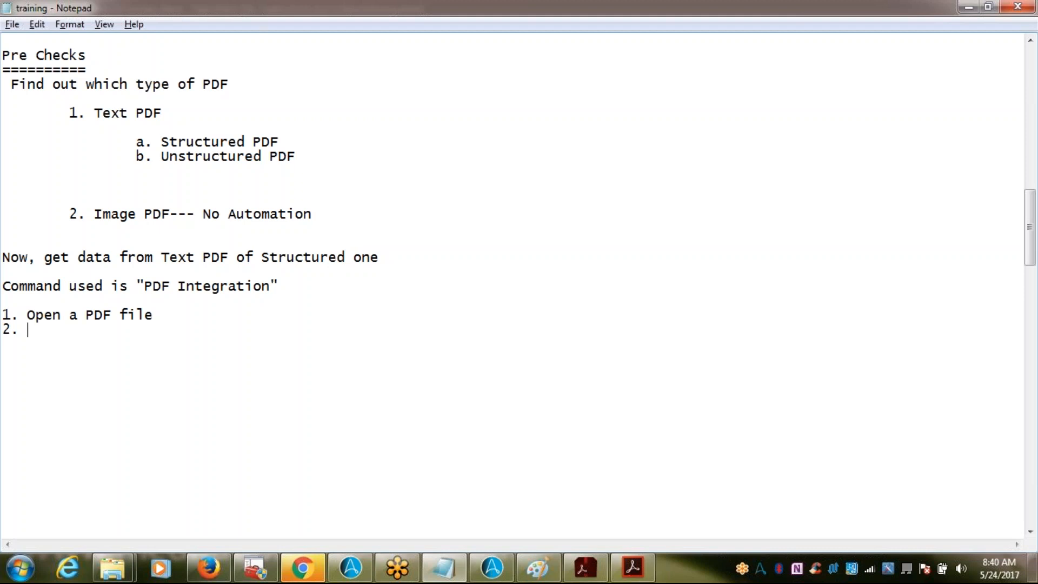
text(List)
key(BackSpace)
key(BackSpace)
key(BackSpace)
text(ilsst t)
key(BackSpace)
key(BackSpace)
key(BackSpace)
key(BackSpace)
text(t th)
key(BackSpace)
key(BackSpace)
key(BackSpace)
key(BackSpace)
key(BackSpace)
key(BackSpace)
key(BackSpace)
text(il)
key(BackSpace)
text(st the fields )
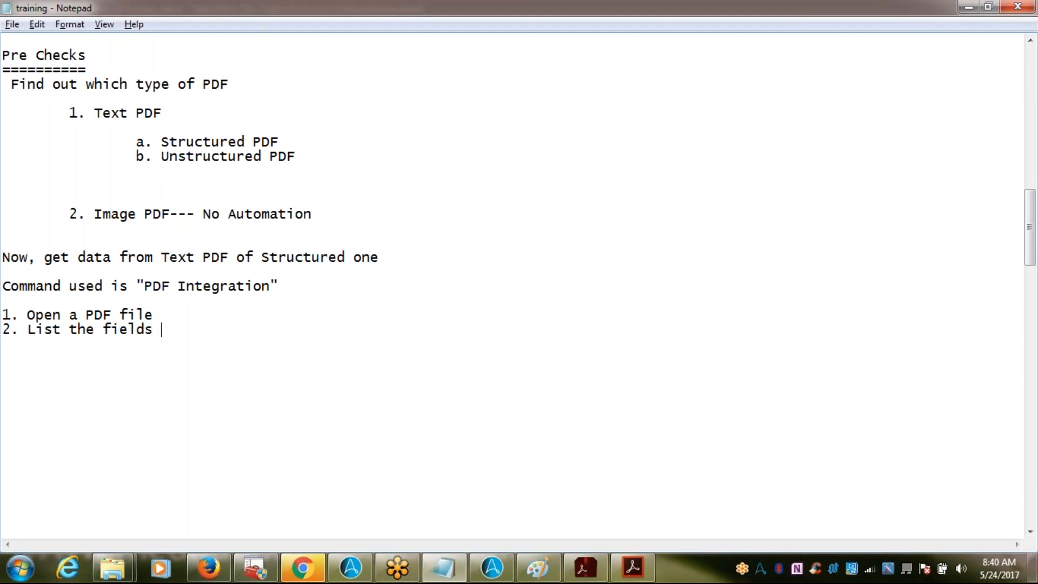
text(w)
key(BackSpace)
text(wh)
key(BackSpace)
text(ant to get)
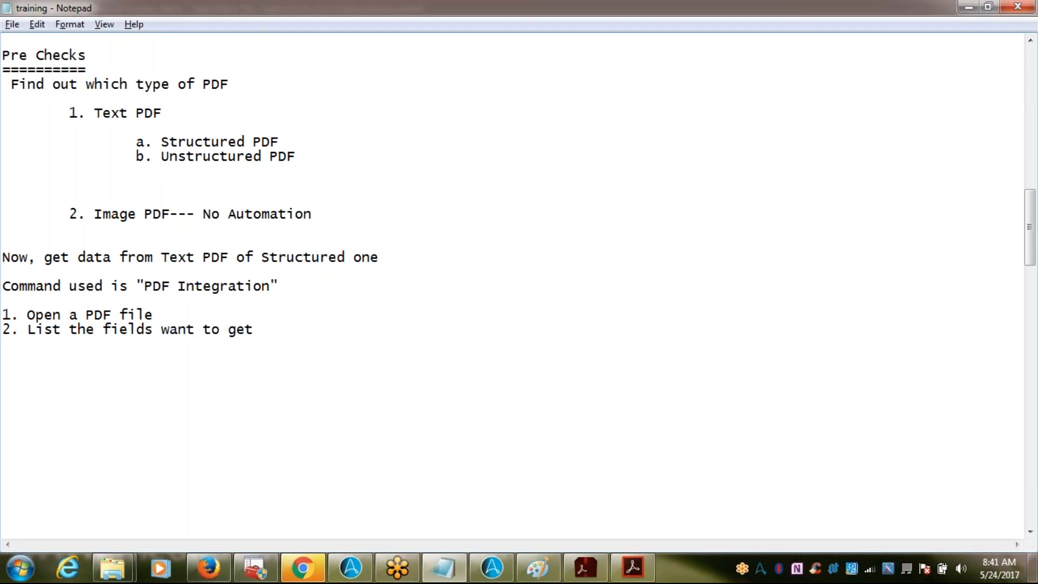
- Begin a third numbered item with "Display" in the notes and switch to Automation Anywhere
key(Return)
text(3.)
text(Display)
key(alt+Tab)
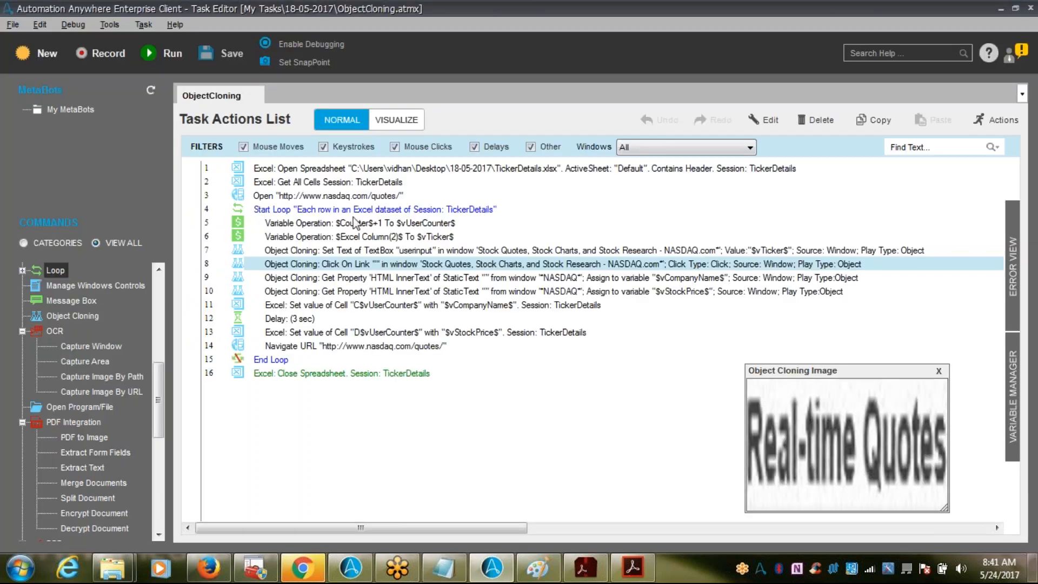
- Create a new blank task
click(46, 50)
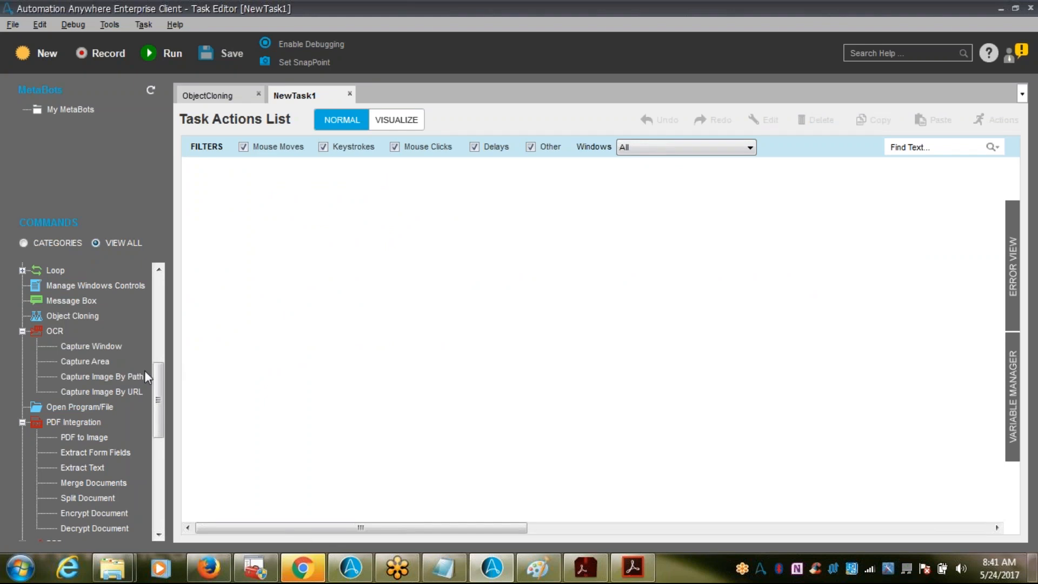
click(66, 420)
click(108, 453)
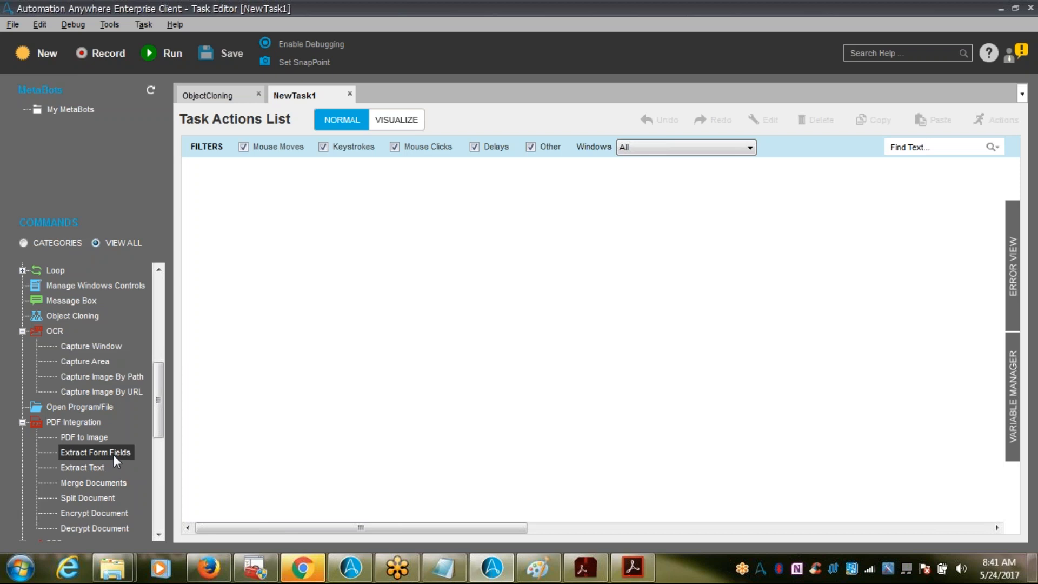
drag(115, 453, 456, 269)
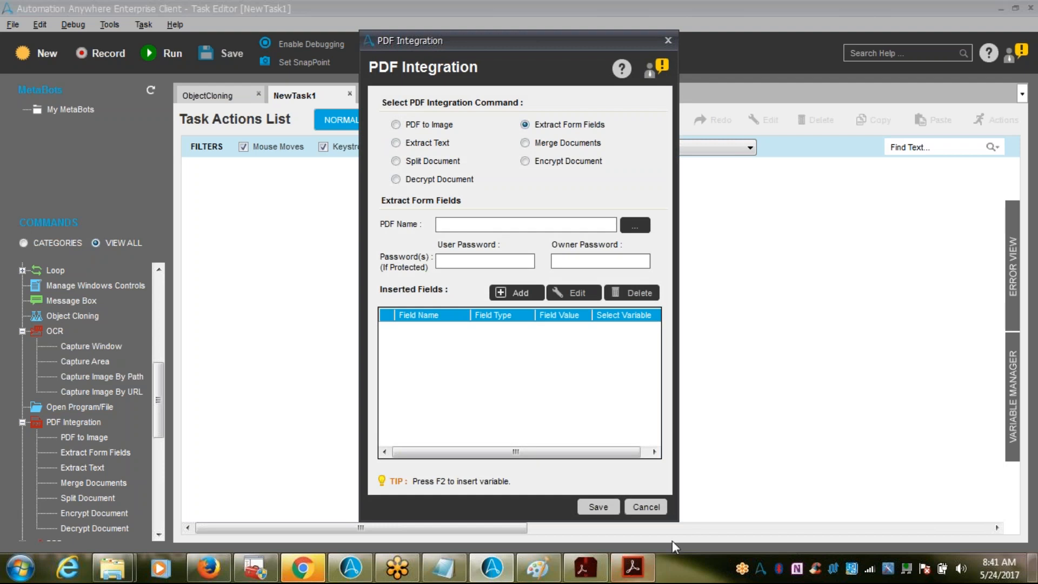
click(637, 570)
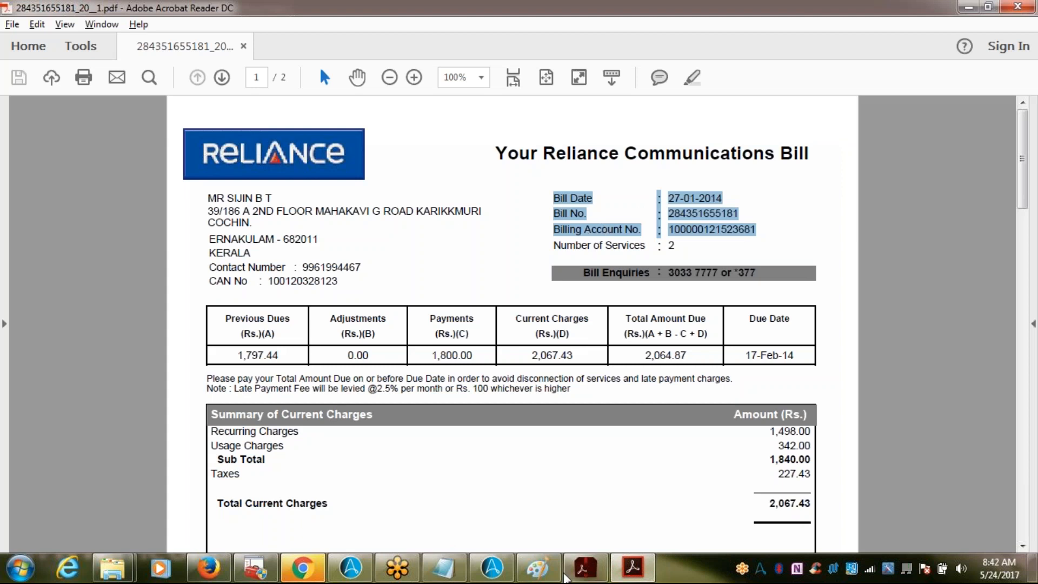
mouse_move(643, 567)
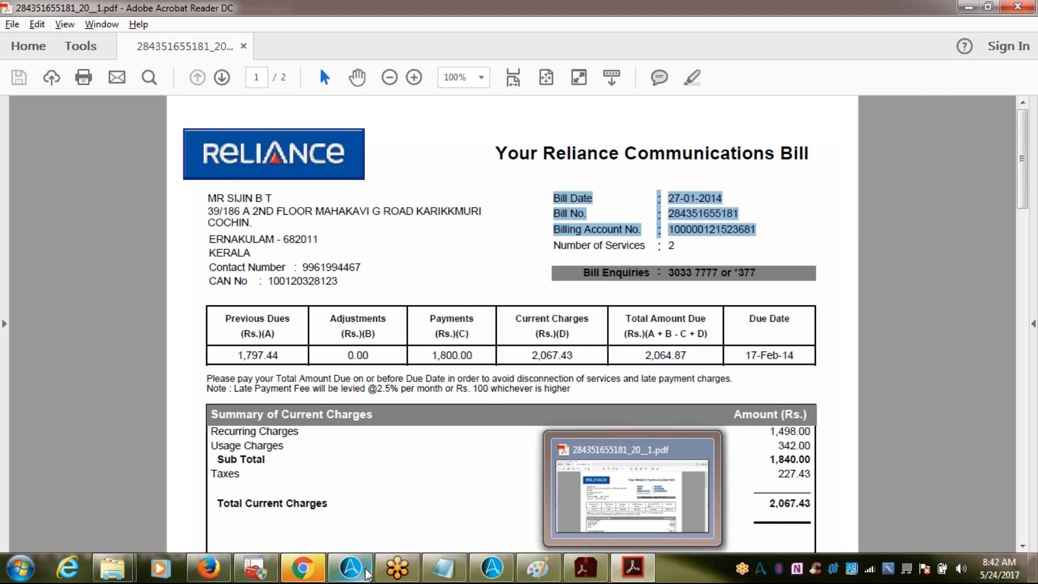
mouse_move(492, 573)
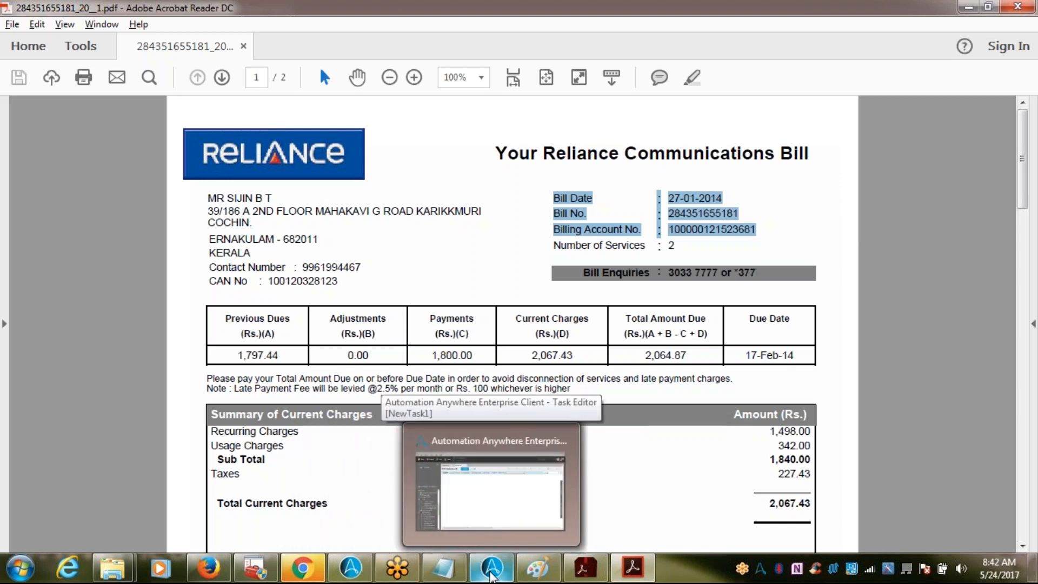
click(464, 477)
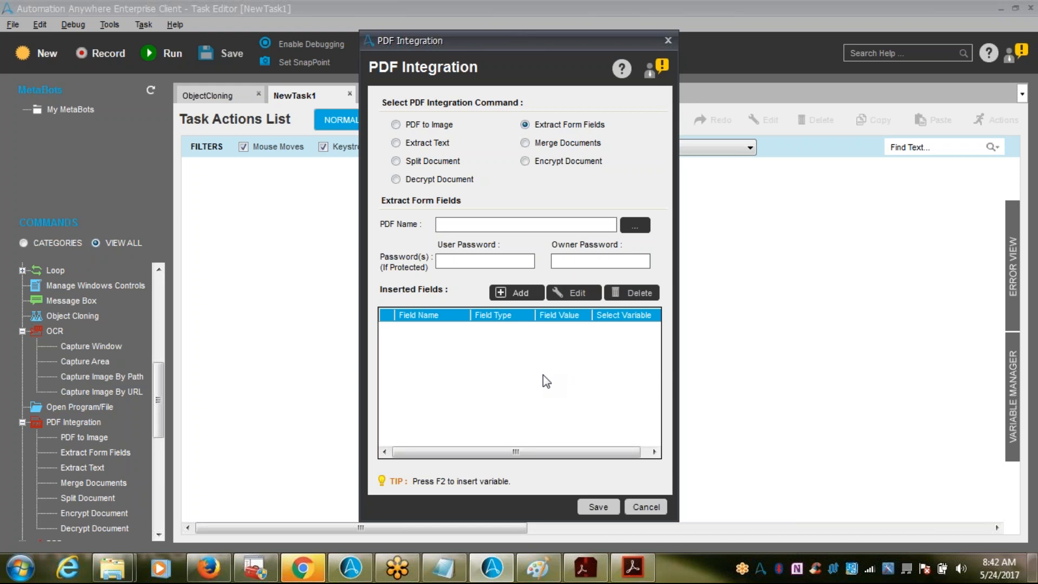
click(517, 221)
click(634, 225)
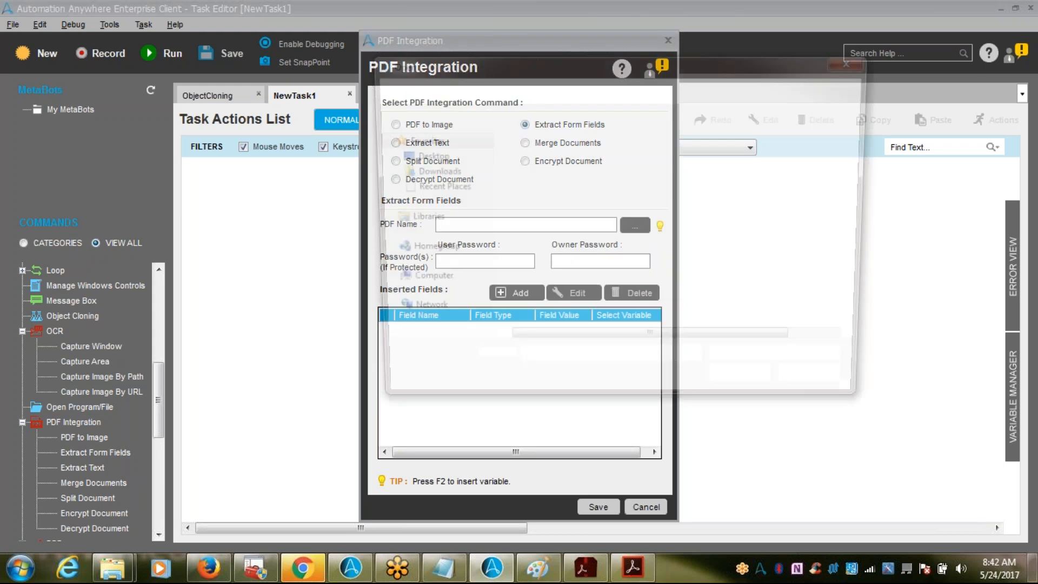
click(524, 157)
double_click(525, 157)
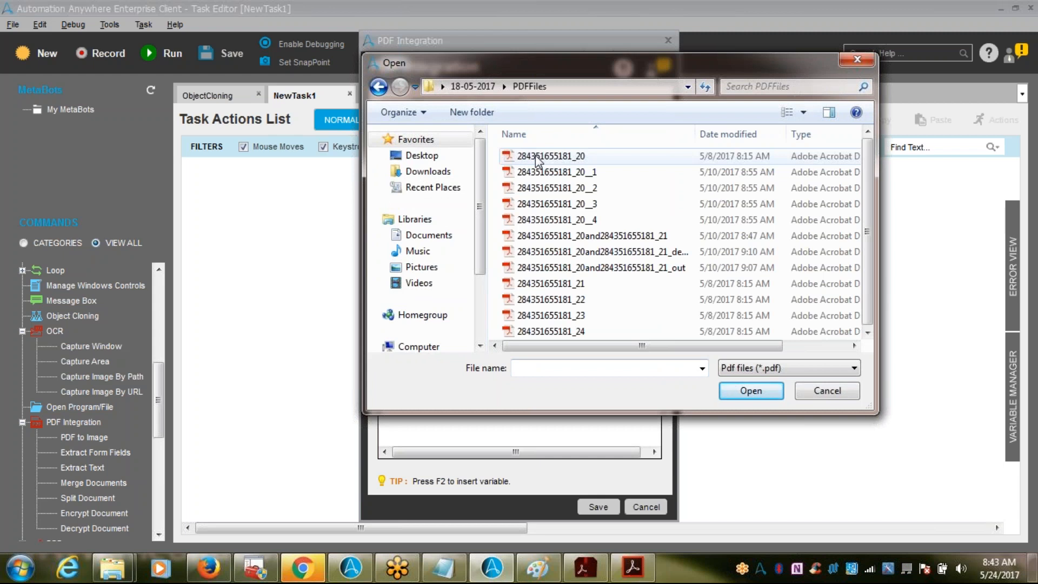
click(593, 160)
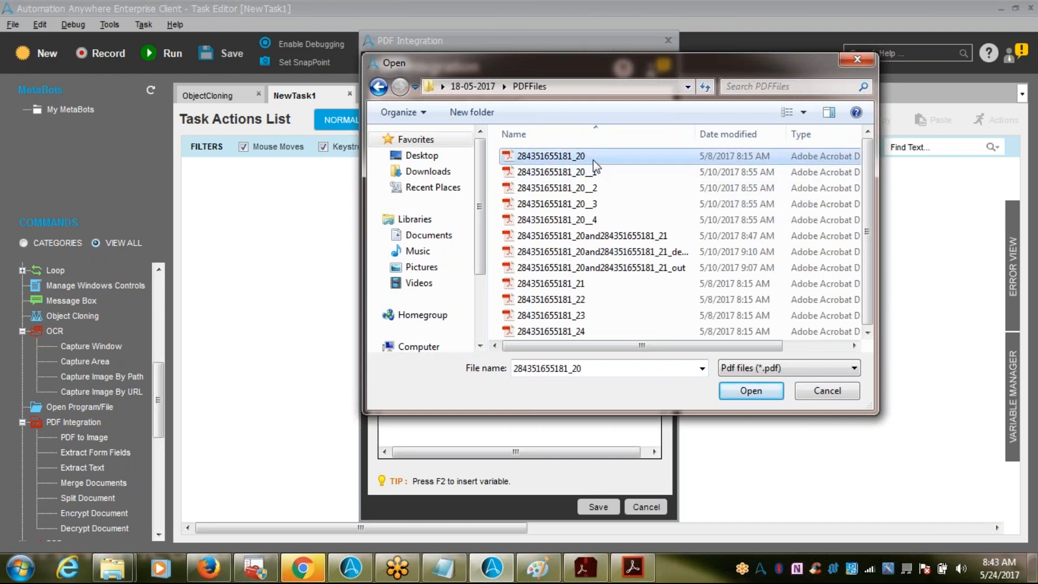
click(748, 394)
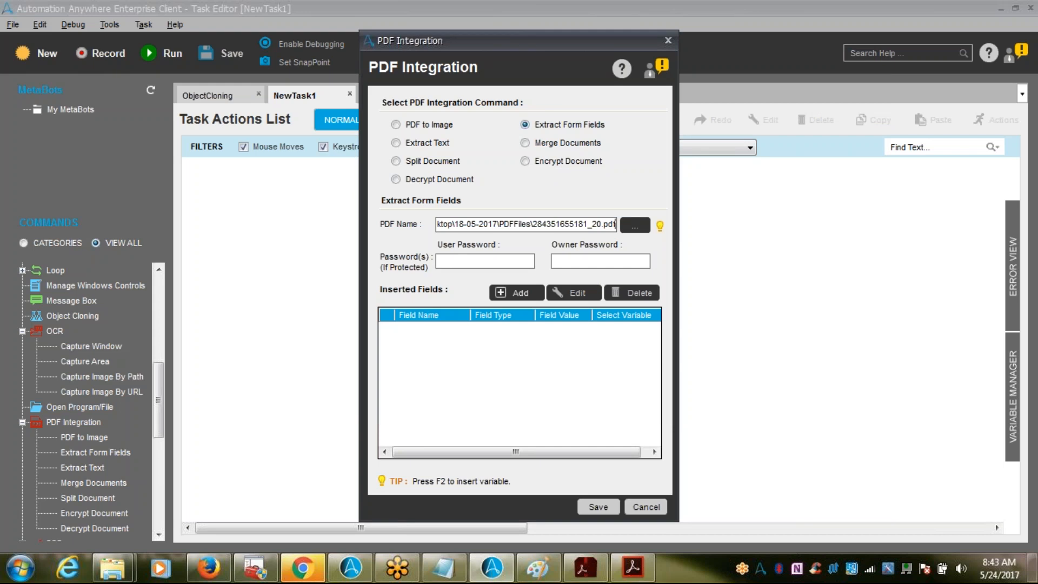
click(502, 264)
click(577, 265)
click(462, 261)
click(643, 506)
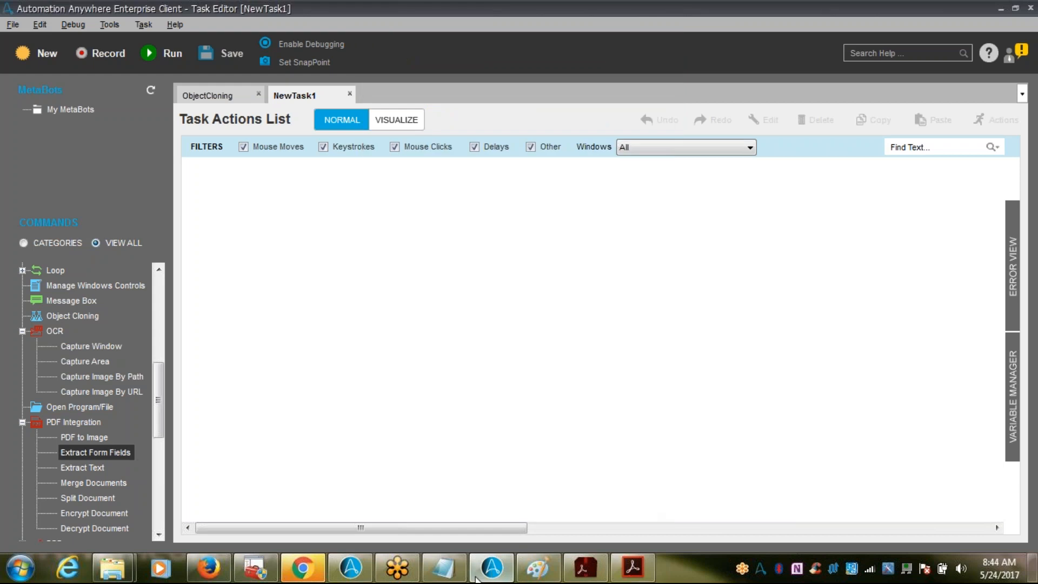
- Switch to the training notes in Notepad and add a "Fields List" heading underlined with equals signs below the three numbered steps
click(453, 567)
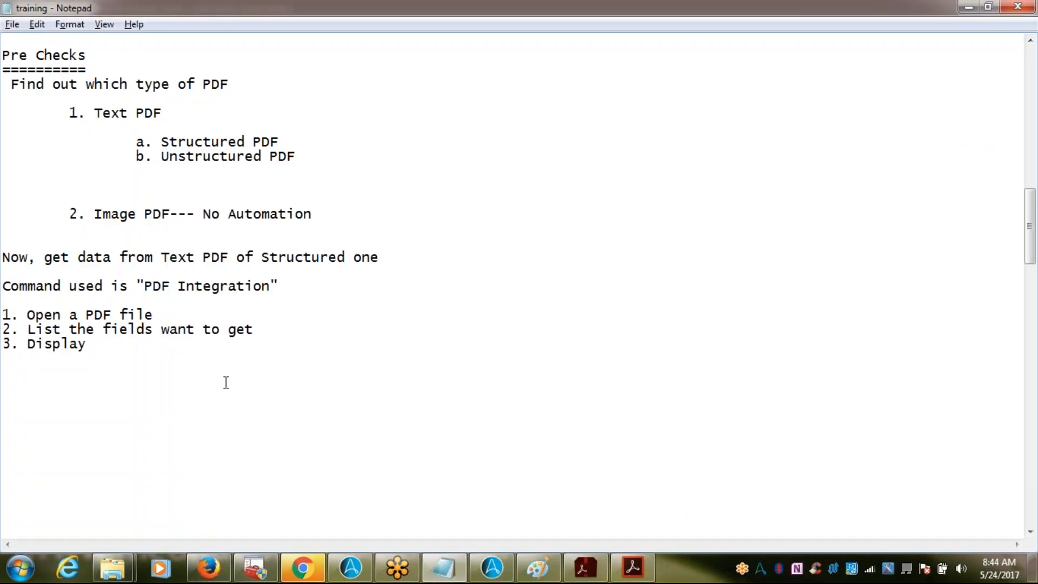
key(Return)
text(List)
key(BackSpace)
key(BackSpace)
key(BackSpace)
key(BackSpace)
text(Fields List)
key(Return)
text(==)
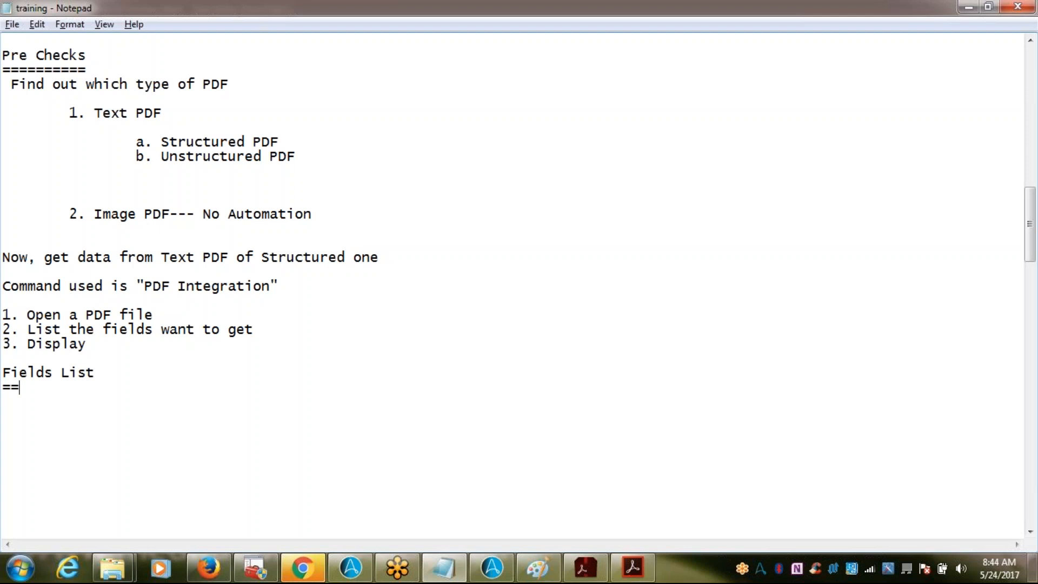
text(=========)
key(Return)
key(Return)
- Consult the Reliance bill in Acrobat Reader and enter "1. Address" under the Fields List heading in the Notepad notes
key(alt+Tab)
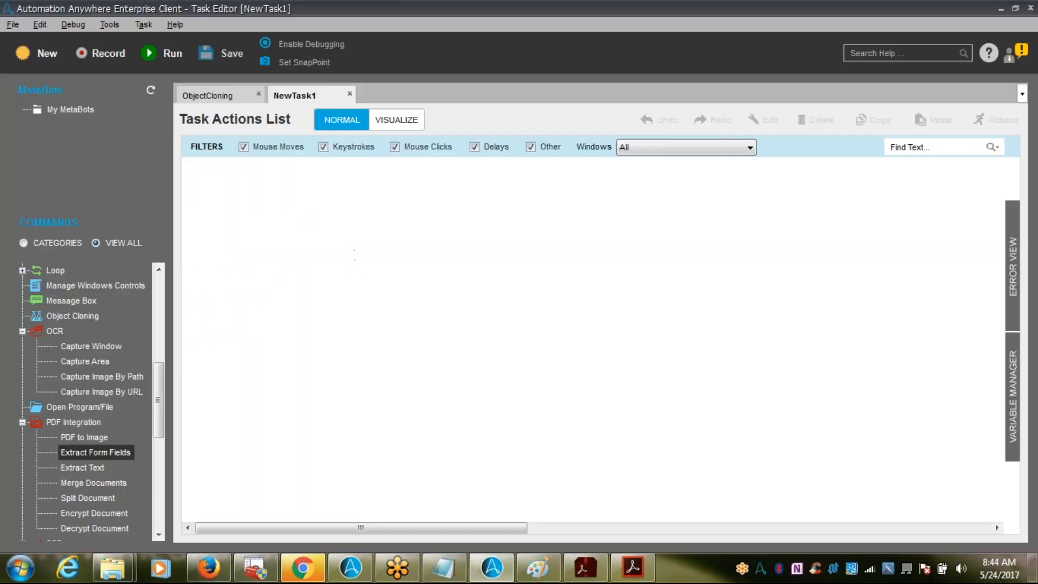
click(636, 565)
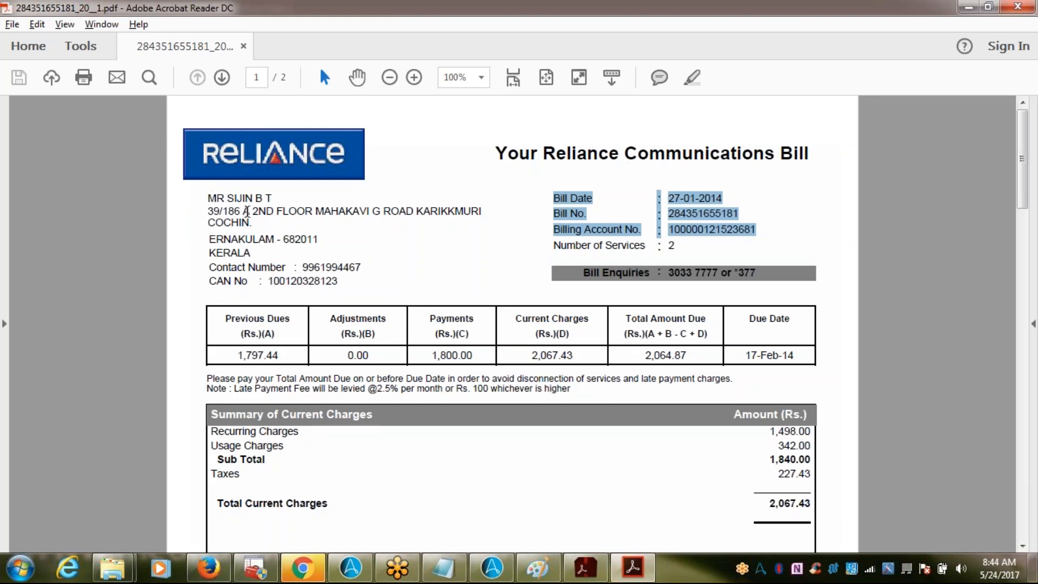
key(alt+Tab)
click(622, 571)
click(453, 568)
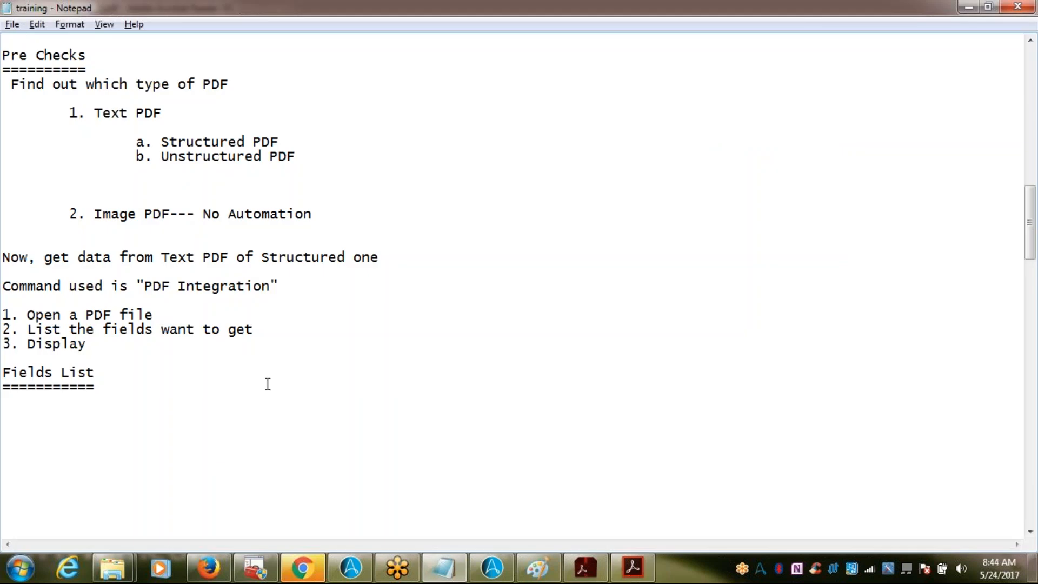
text(1. Addre)
key(BackSpace)
text(ress)
key(Return)
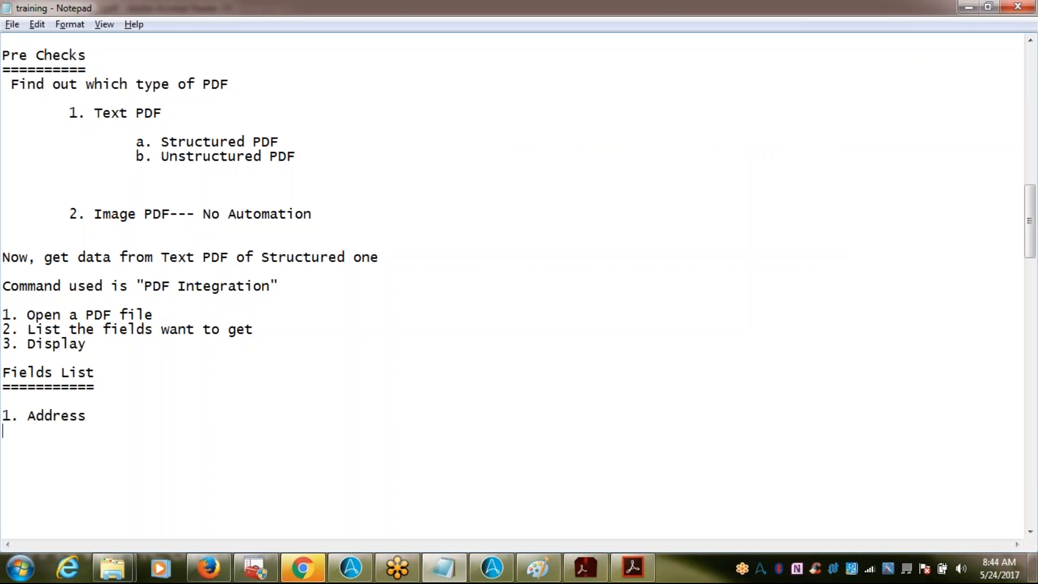
- Add "2. Bill Date" and "3. Bill No" to the fields list, checking the field names against the bill in Acrobat Reader
text(2.)
key(alt+Tab)
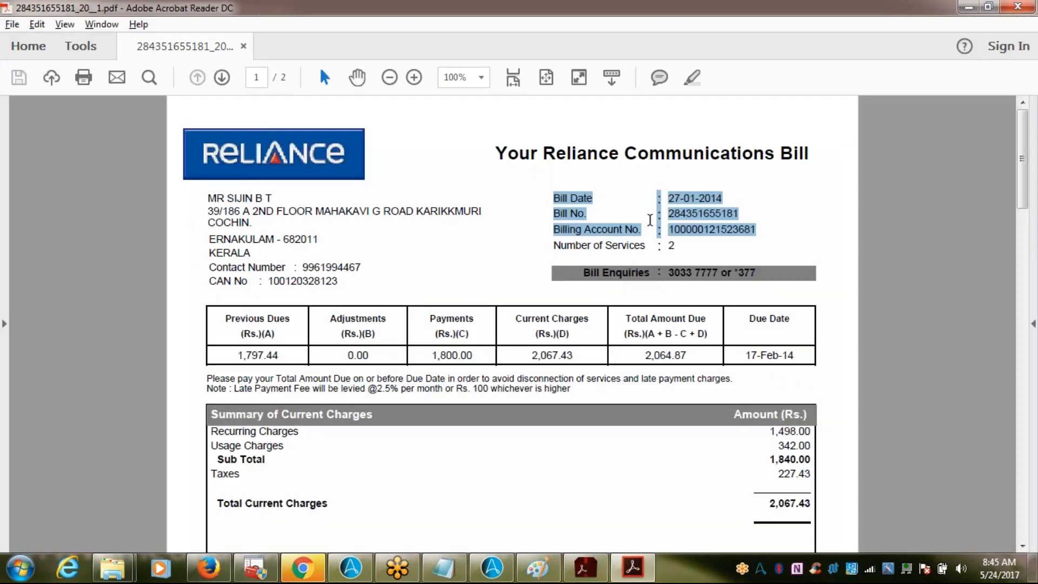
key(alt+Tab)
text(Bill Date)
key(Return)
text(3. B)
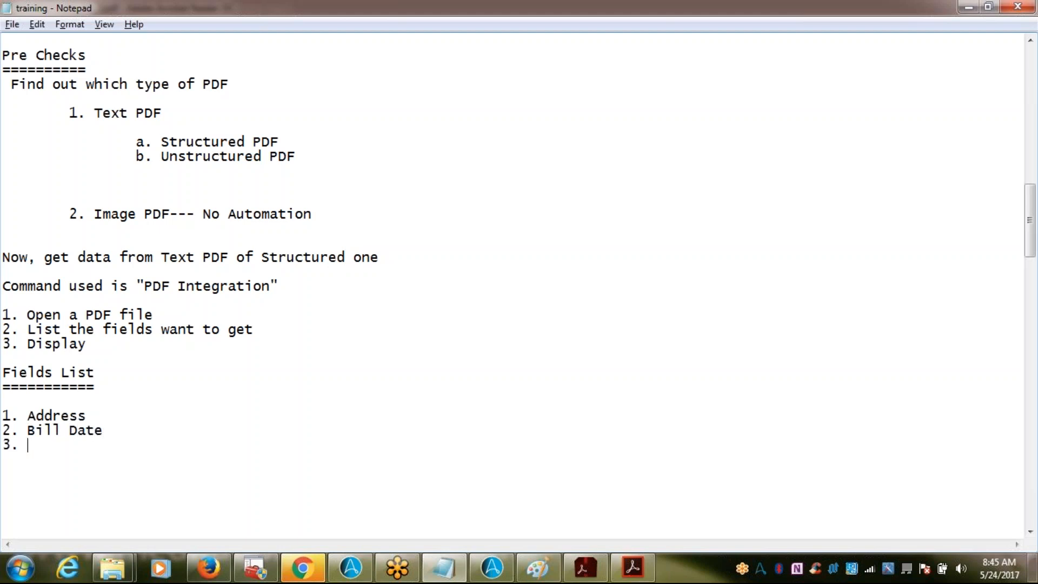
text(ill Nu)
key(BackSpace)
text(o)
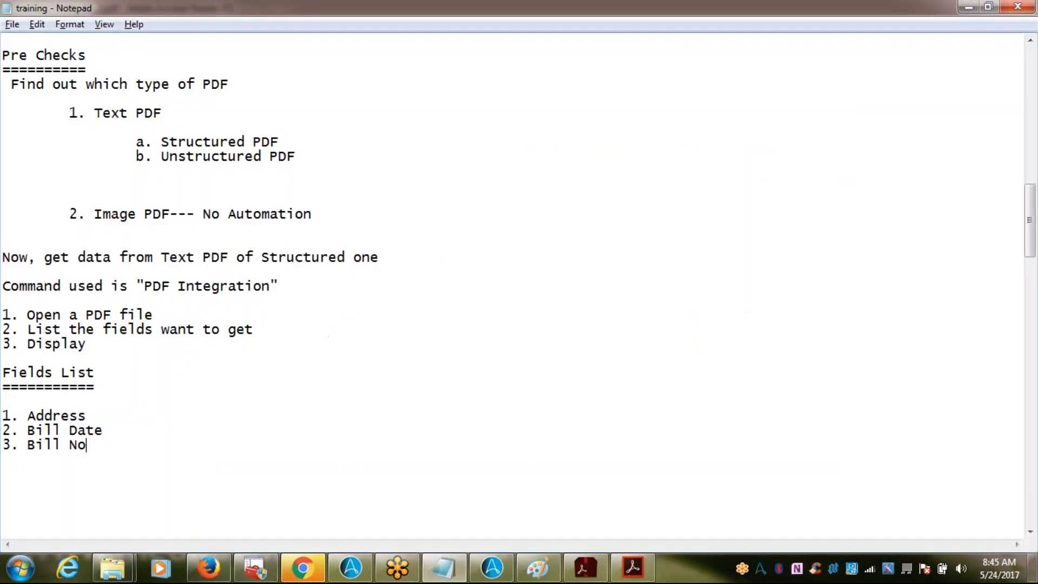
- Check the bill's account field in Acrobat Reader and add "4. Bill account no" to the fields list in Notepad
key(alt+Tab)
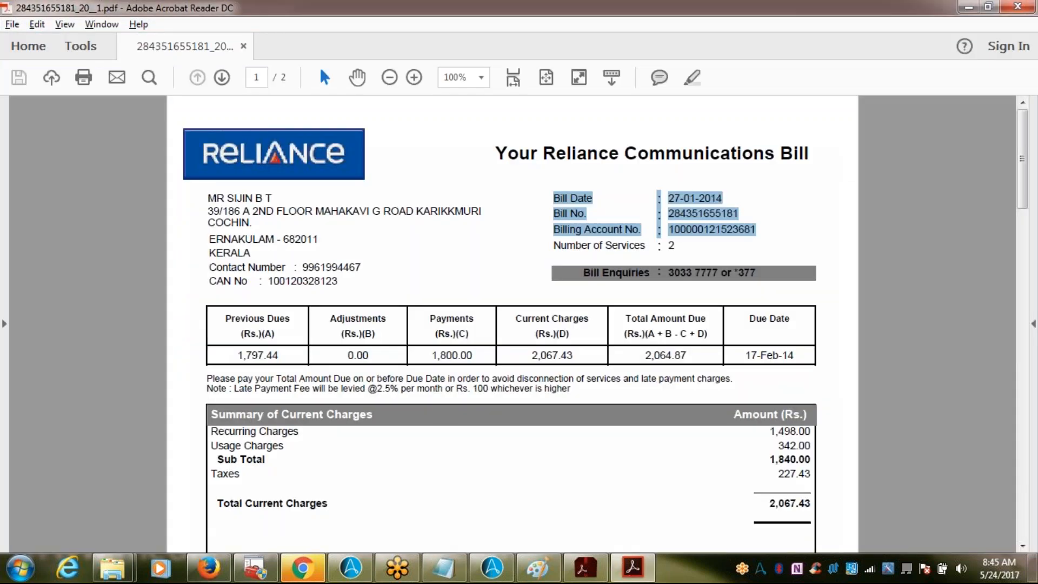
key(alt+Tab)
key(Return)
text(4)
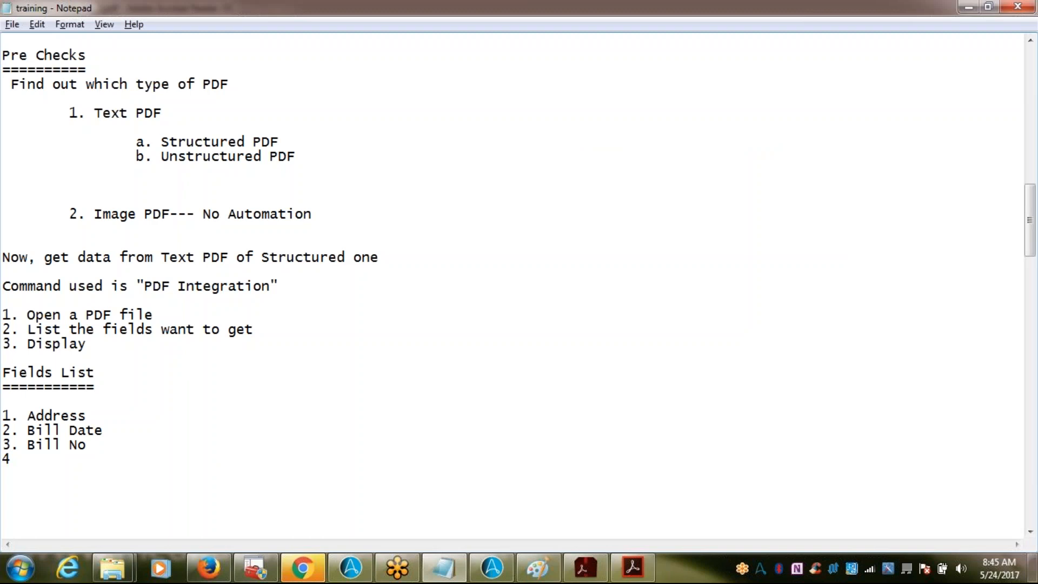
text(. Bill a)
key(alt+Tab)
key(alt+Tab)
text(ccount no)
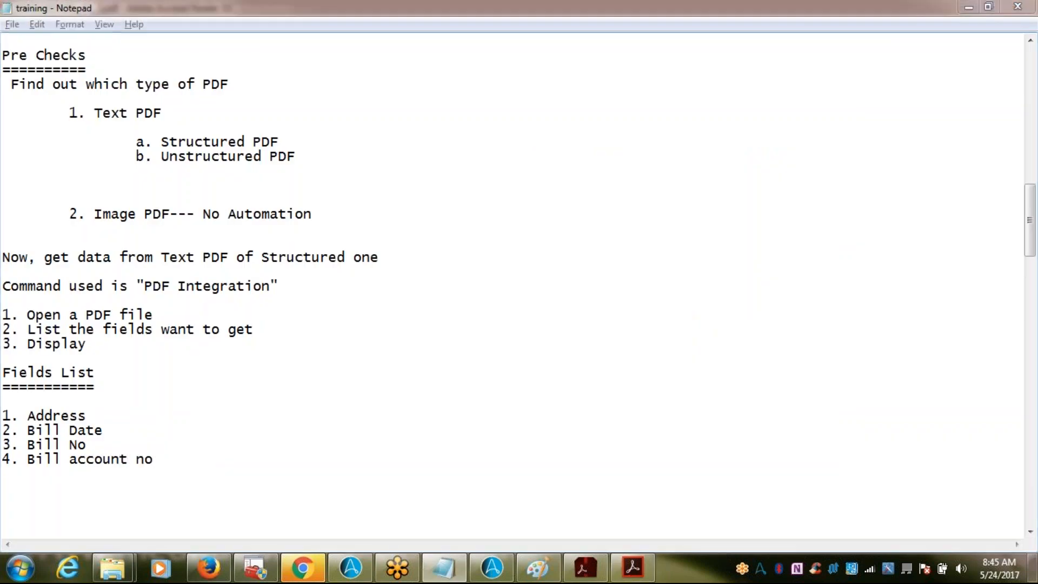
- Check the bill's total charges in Acrobat Reader and add "5. Bill Amount" to the fields list in Notepad
key(alt+Tab)
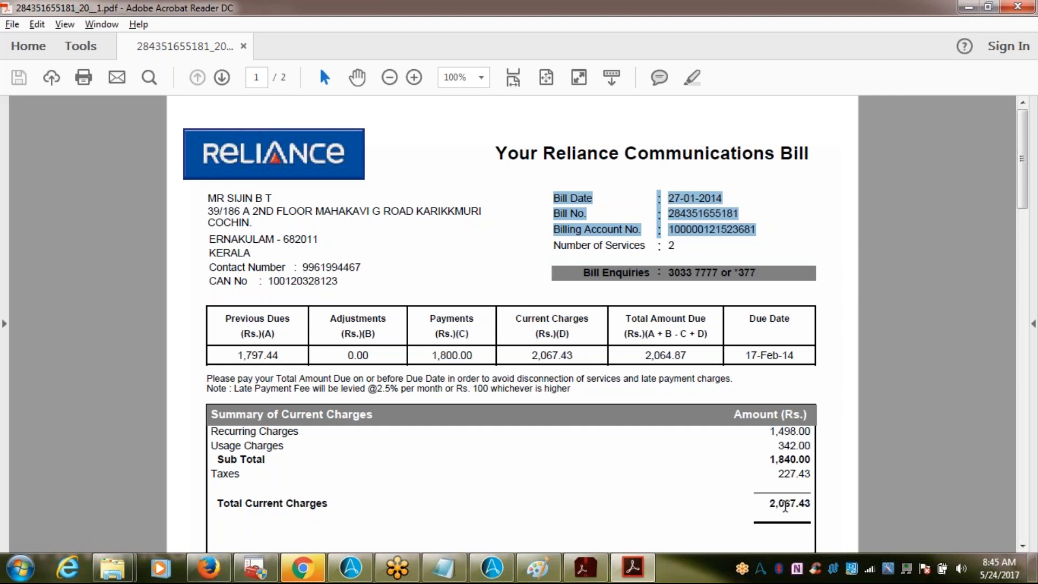
key(alt+Tab)
key(Return)
text(. T)
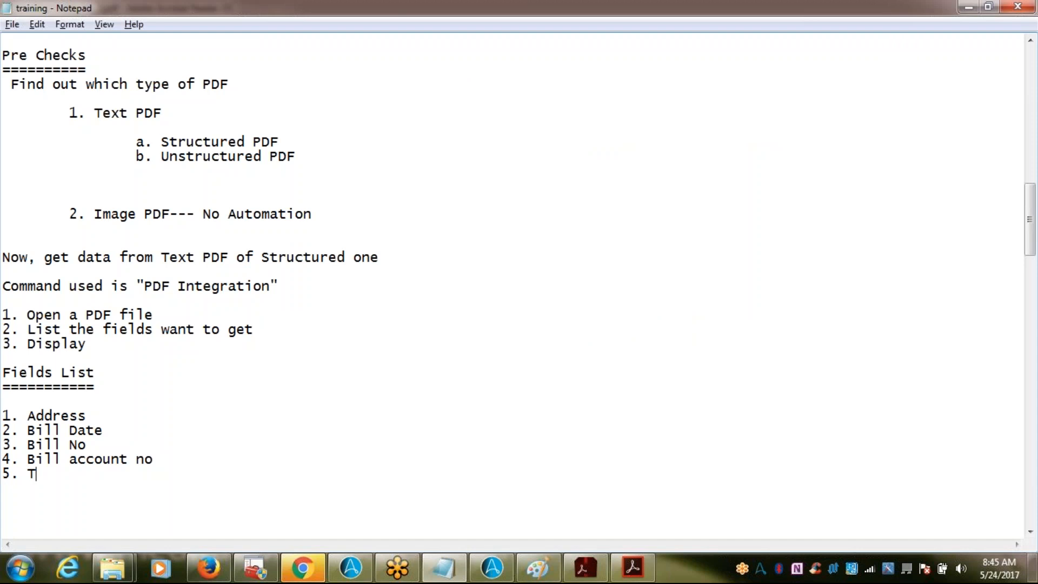
key(BackSpace)
text(Bill Amount)
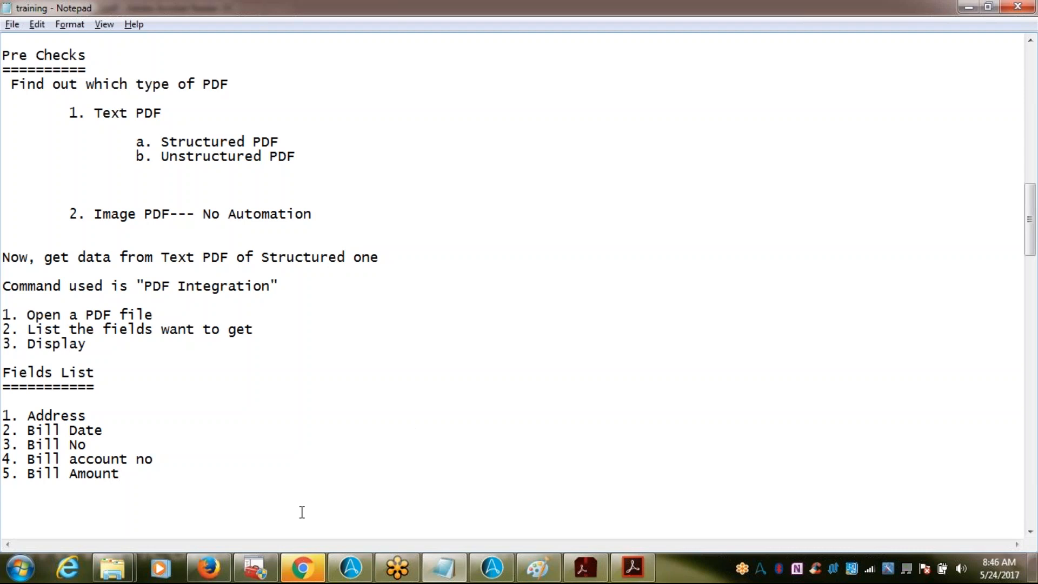
- Switch to the Automation Anywhere Task Editor and create a local Value variable named vAddress with an empty value
double_click(47, 416)
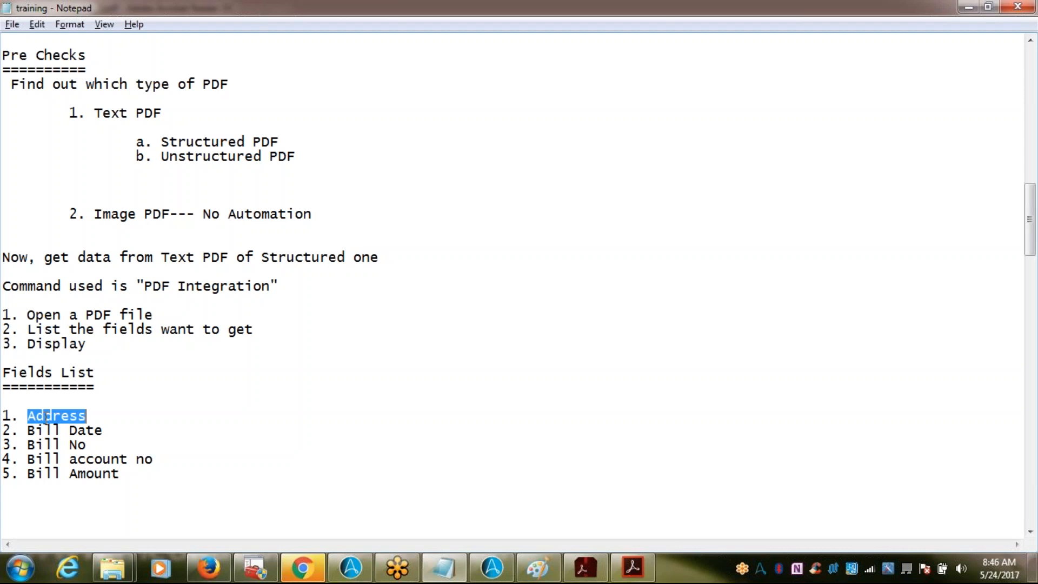
key(alt+Tab)
key(alt+Tab)
mouse_move(473, 566)
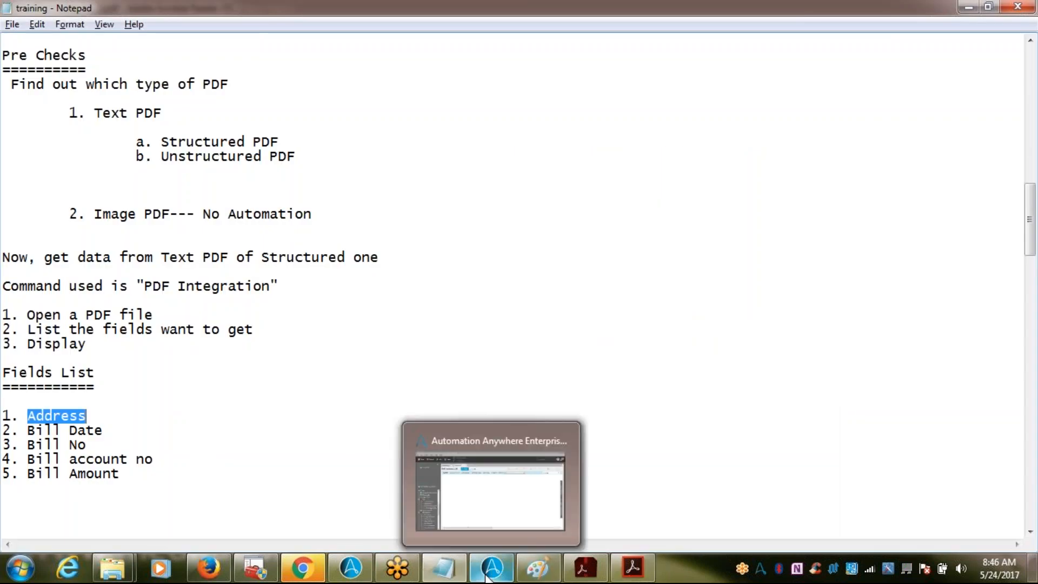
click(464, 496)
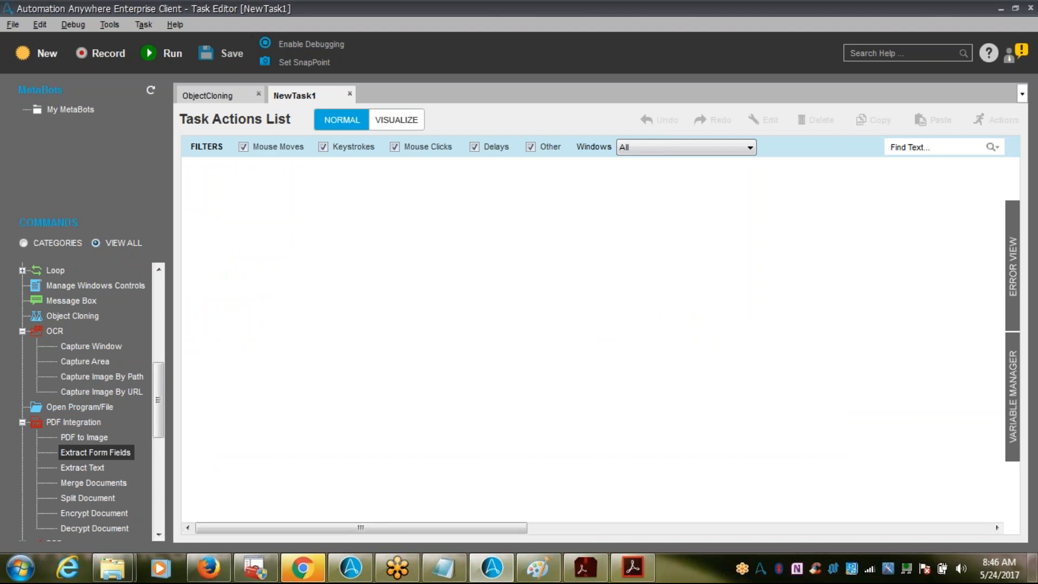
click(1014, 401)
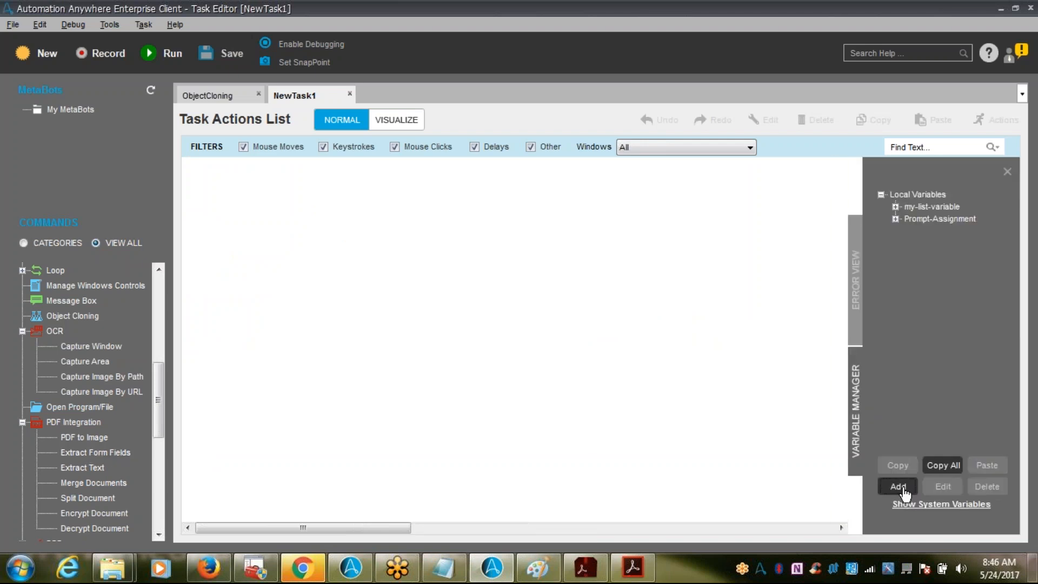
click(899, 487)
text(Address)
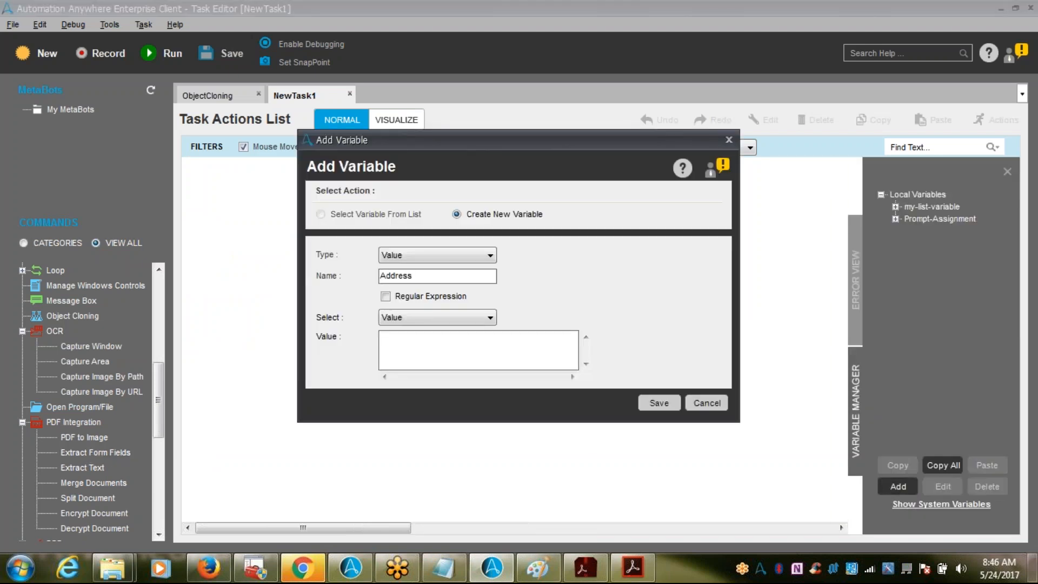
text(v)
click(646, 401)
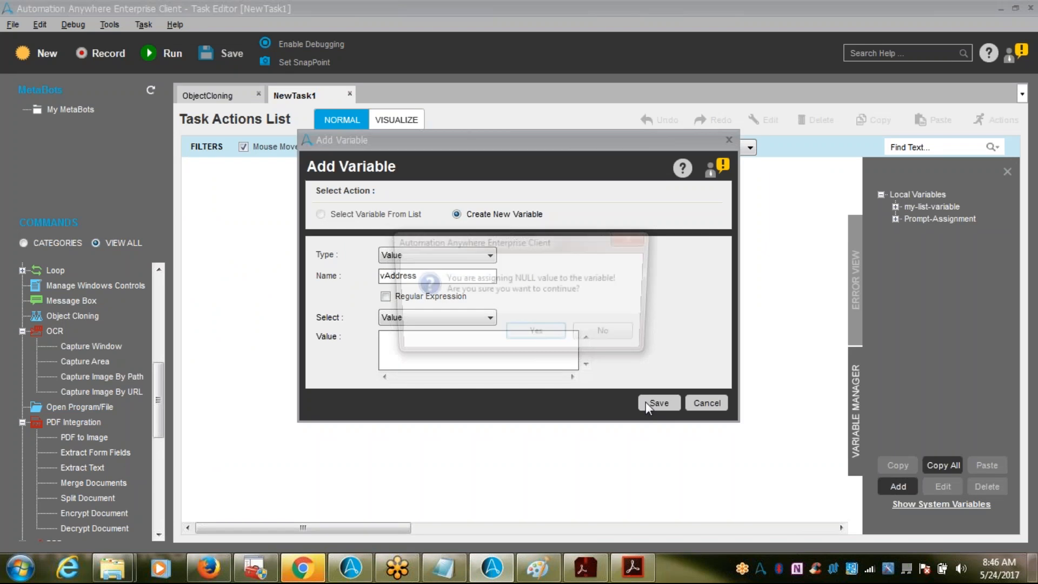
click(546, 333)
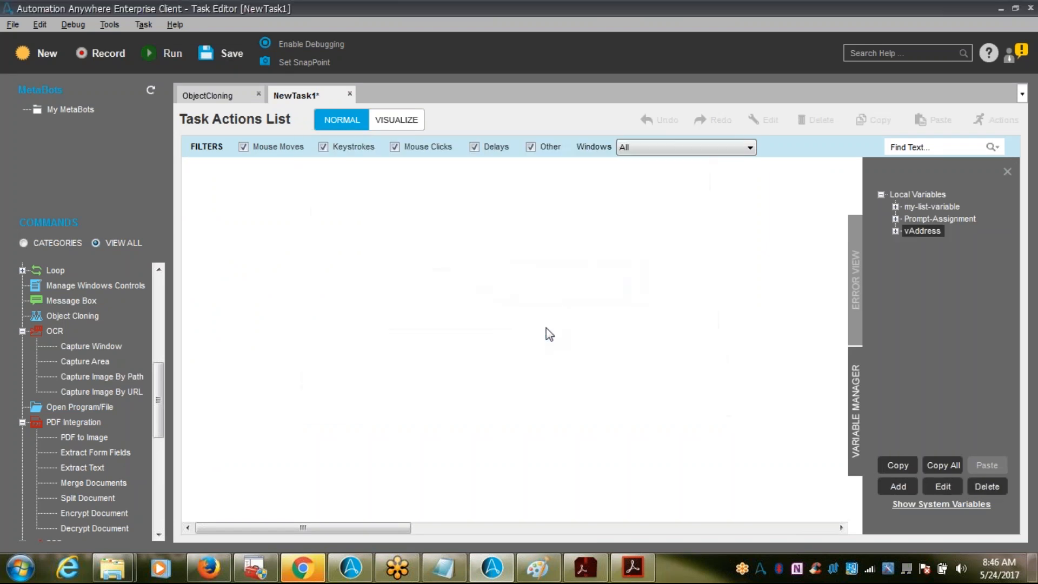
- Copy "Bill Date" from the Notepad fields list and create a local Value variable named vBillDate with an empty value in the Task Editor
key(alt+Tab)
click(25, 429)
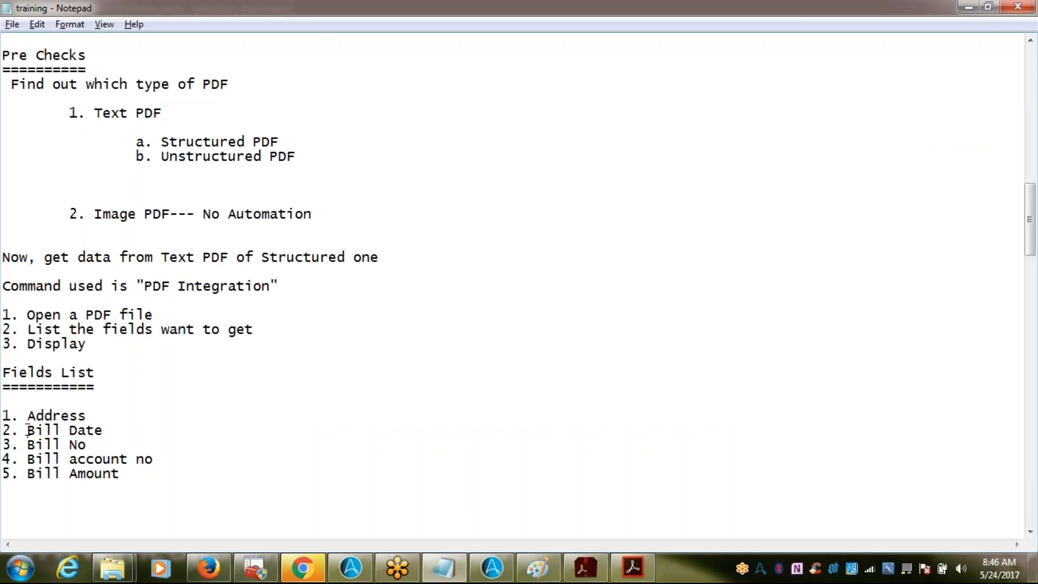
shift+click(103, 430)
key(ctrl+c)
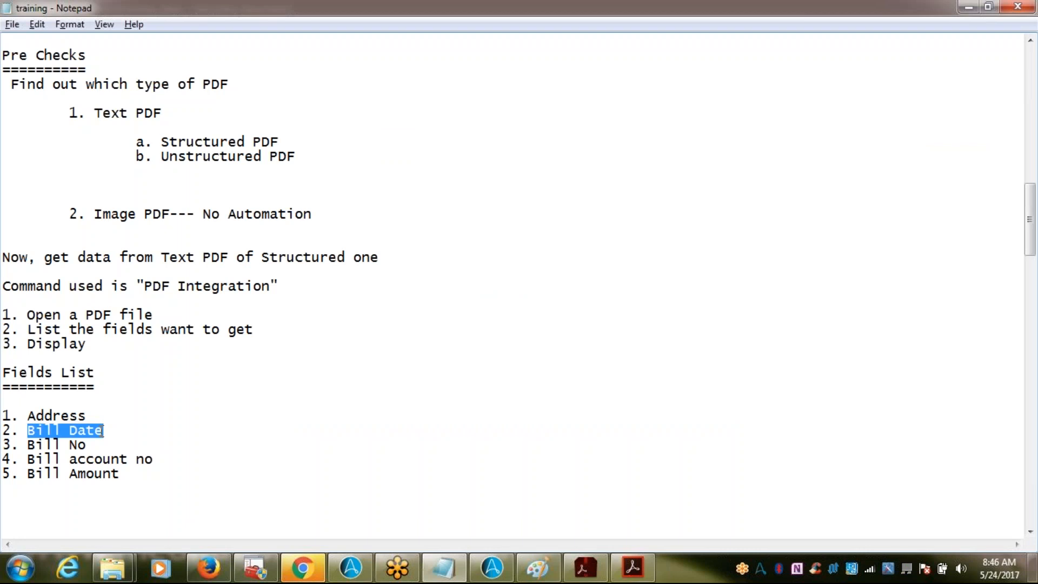
key(alt+Tab)
click(880, 483)
key(ctrl+v)
click(392, 276)
key(BackSpace)
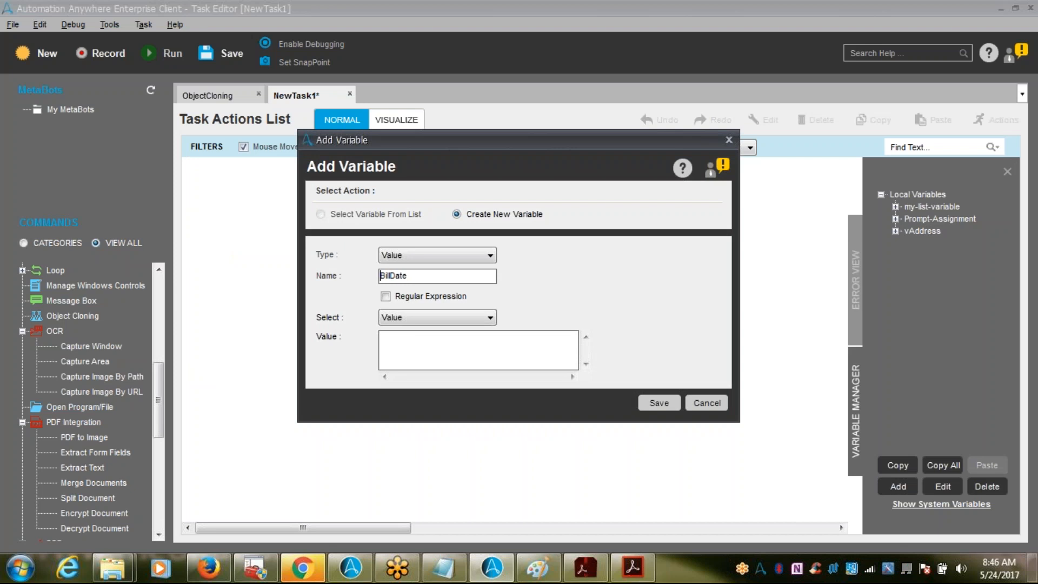
text(v)
click(657, 402)
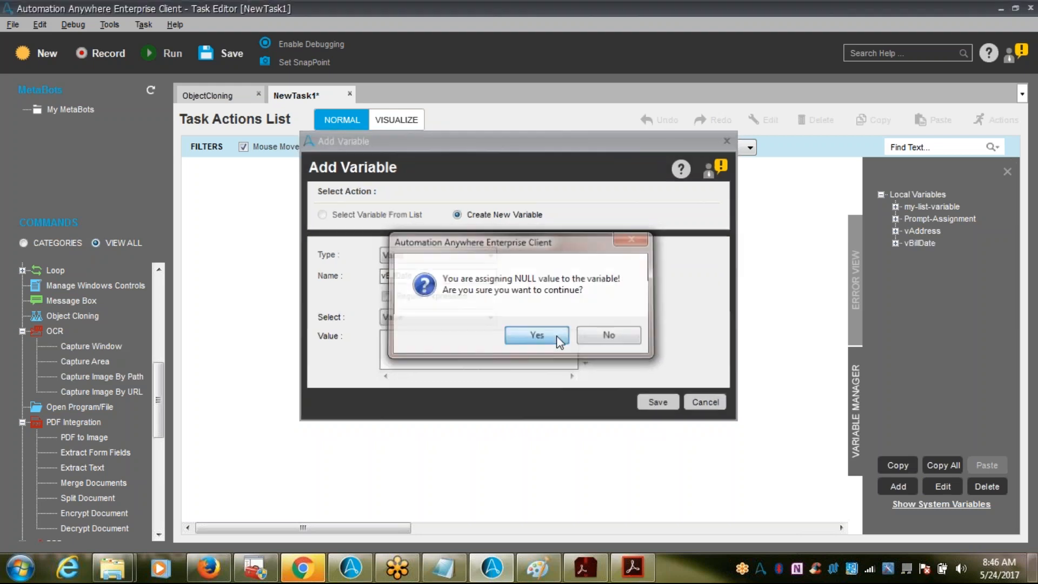
click(560, 340)
- Copy "Bill No" from the Notepad fields list and create a local Value variable named vBillNo with an empty value in the Task Editor
key(alt+Tab)
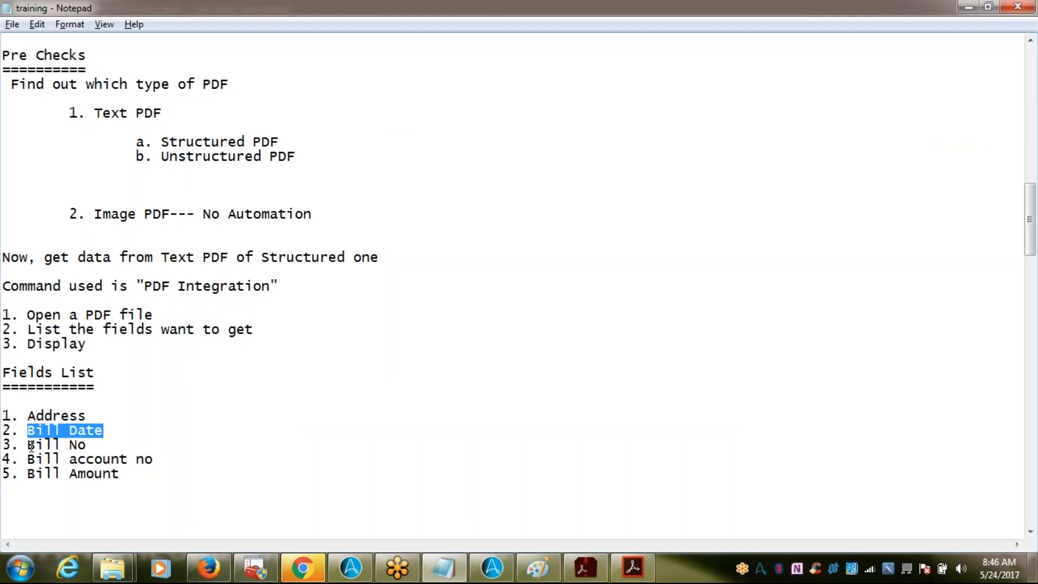
click(28, 444)
shift+click(88, 444)
key(ctrl+c)
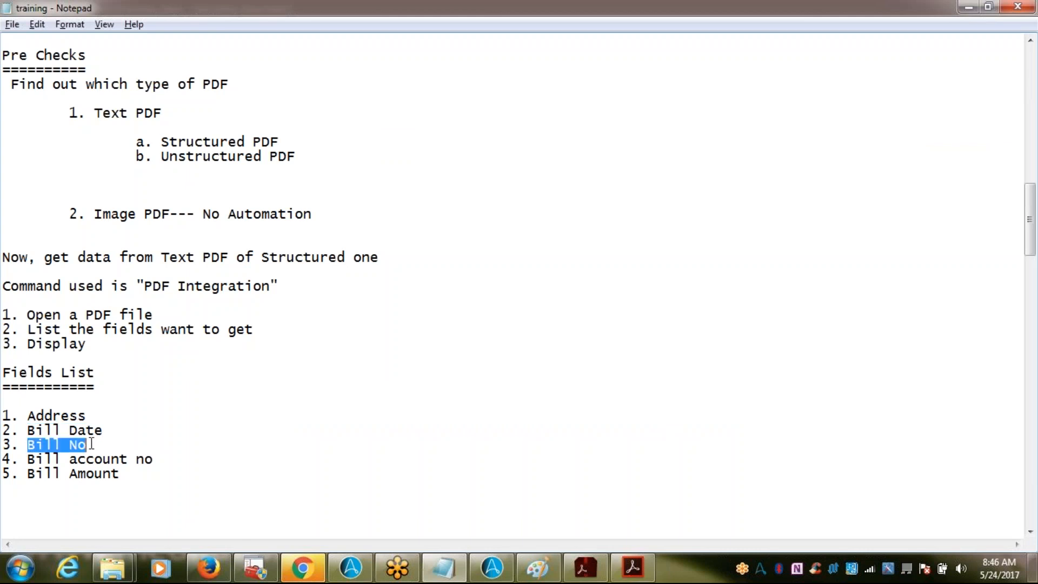
key(alt+Tab)
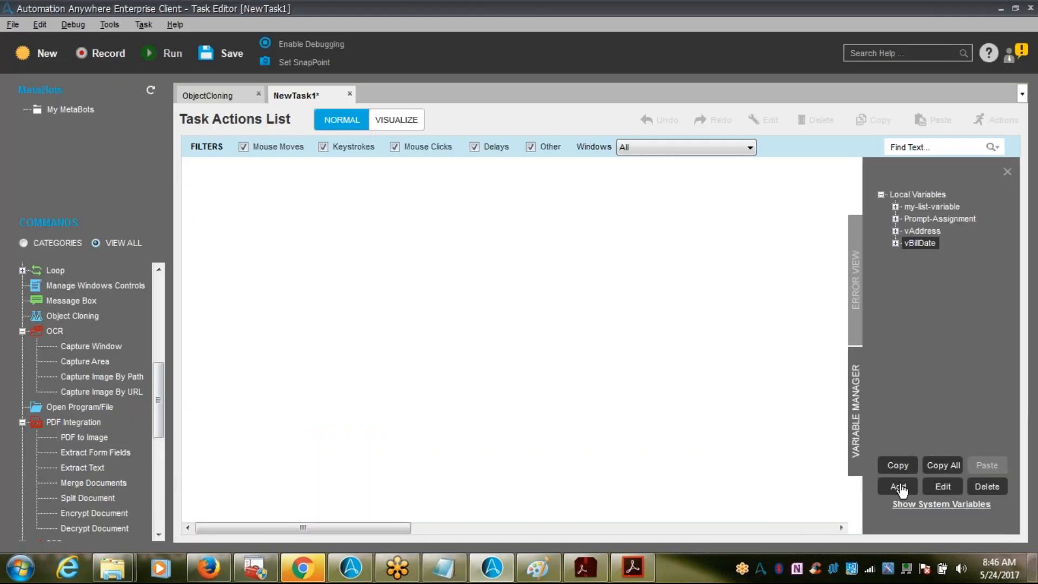
click(898, 486)
key(ctrl+v)
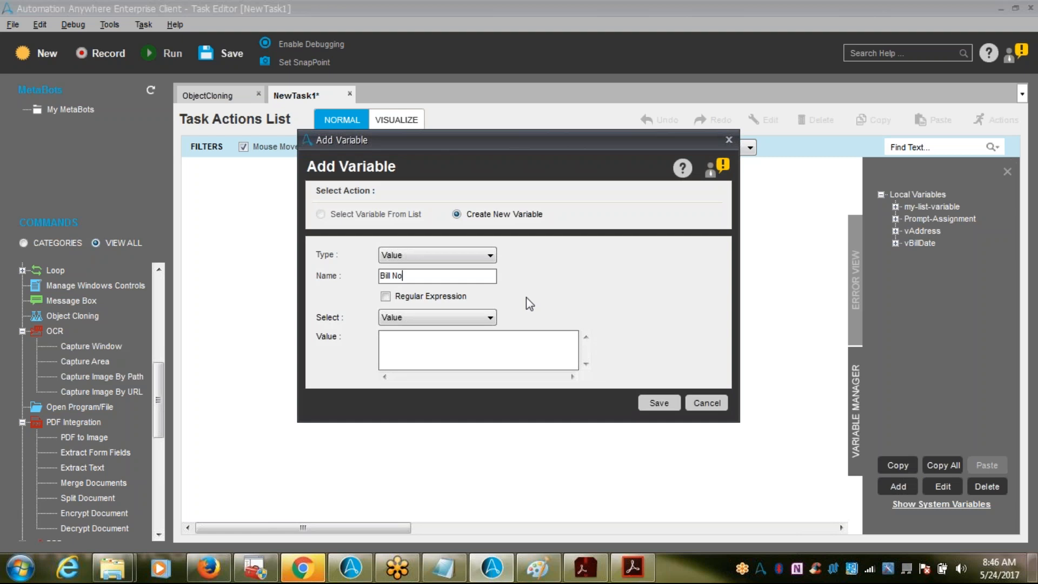
key(Left)
key(Left)
key(Left)
key(Delete)
key(Home)
text(v)
click(657, 406)
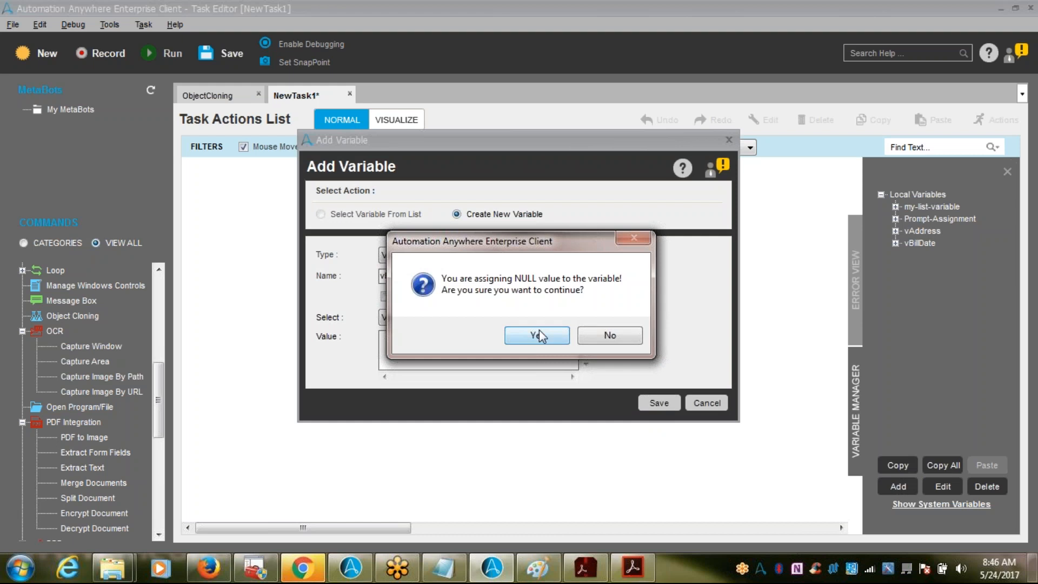
click(537, 336)
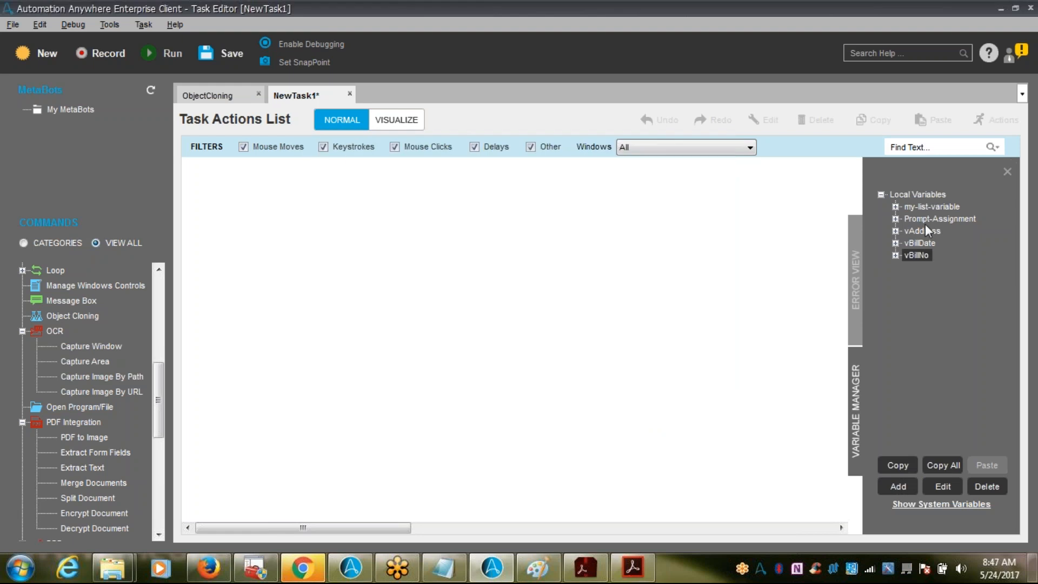
- Copy "Bill account no" from the Notepad fields list into the name of a new Value variable in the Task Editor
key(alt+Tab)
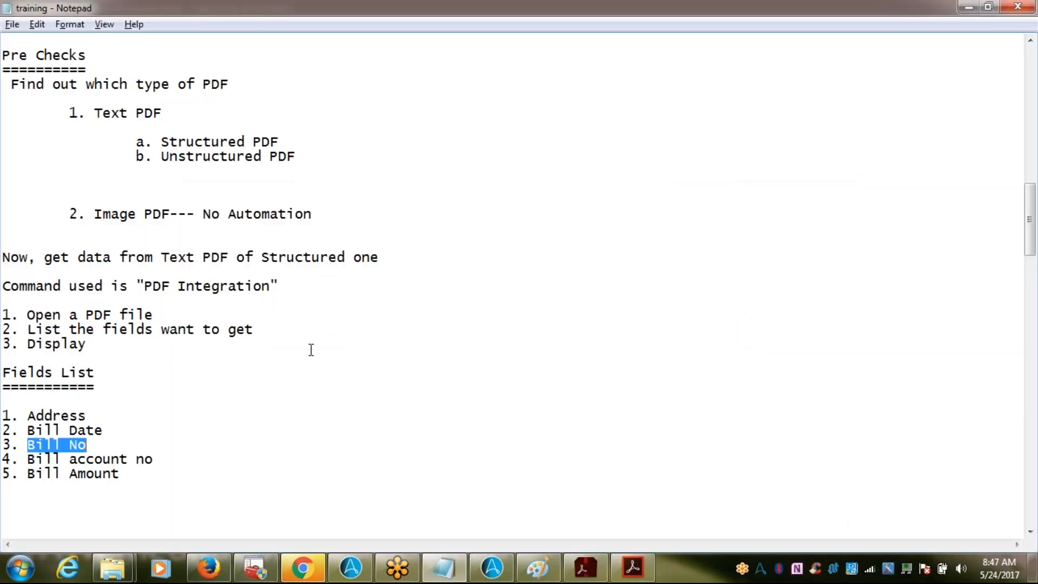
click(30, 458)
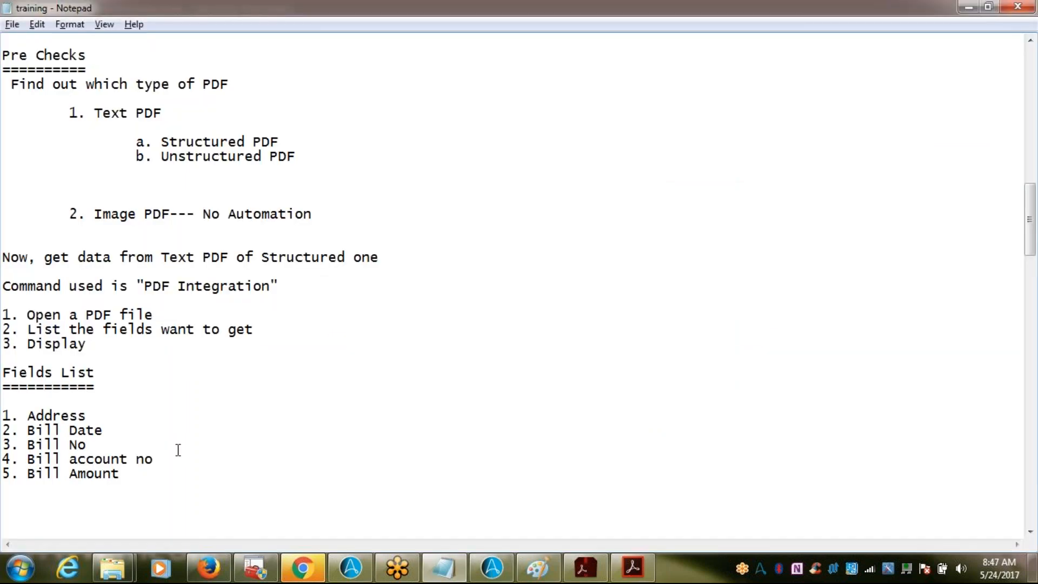
shift+click(162, 461)
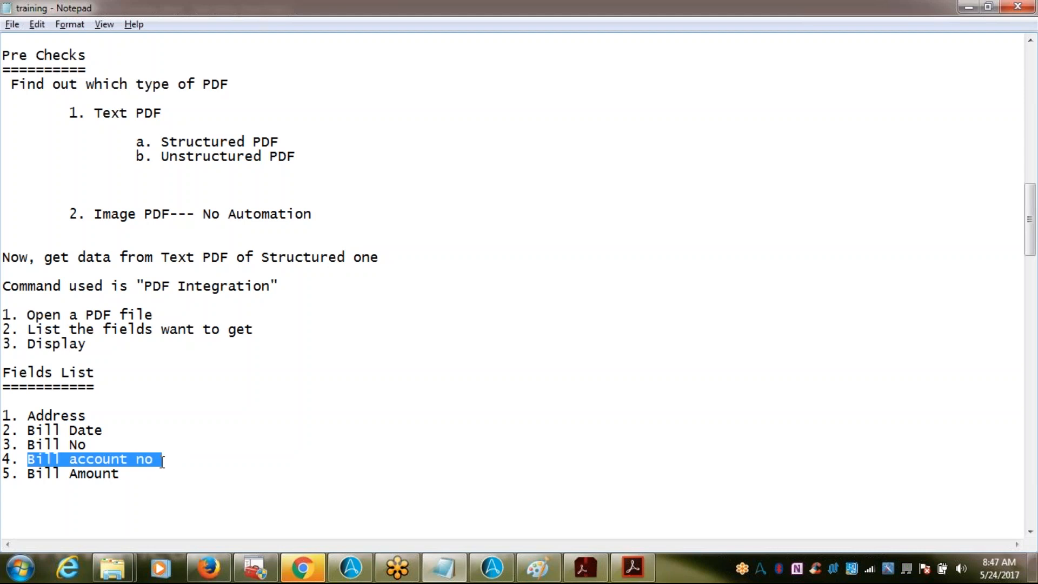
key(alt+Tab)
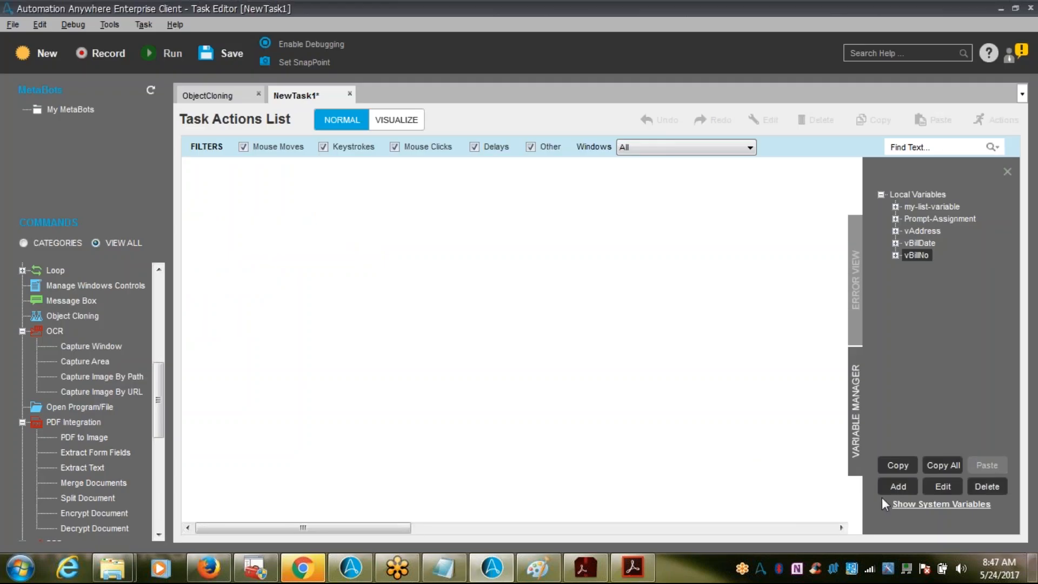
click(895, 487)
key(ctrl+v)
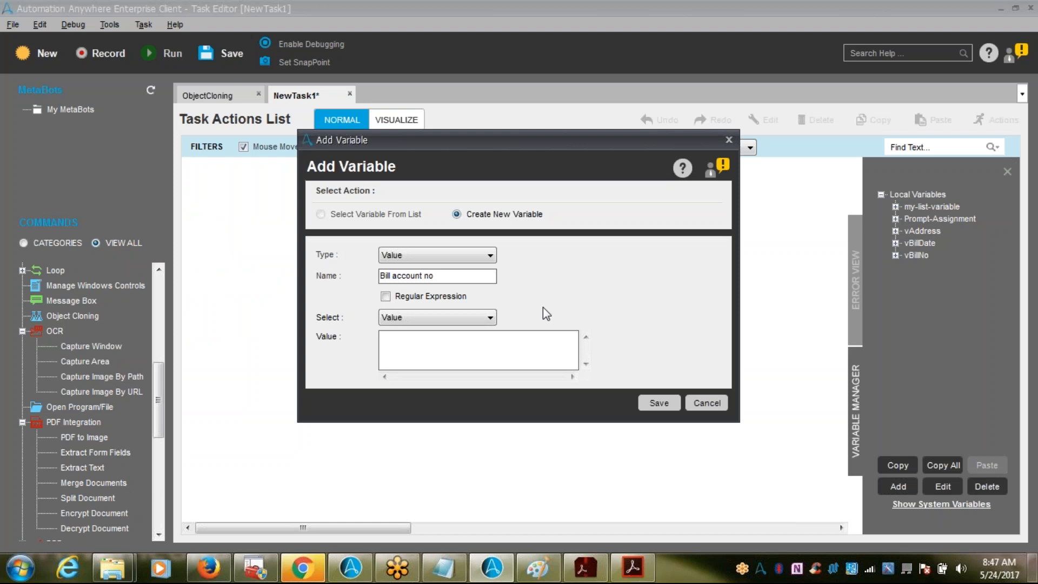
- Change the new variable's name to vBillAccountNo and save it with an empty value
key(BackSpace)
key(ctrl+Left)
key(BackSpace)
key(Home)
text(v)
key(Right)
key(Right)
key(Right)
key(Delete)
text(A)
key(Right)
key(Right)
key(Right)
key(Right)
key(Right)
key(Right)
key(BackSpace)
text(N)
click(657, 405)
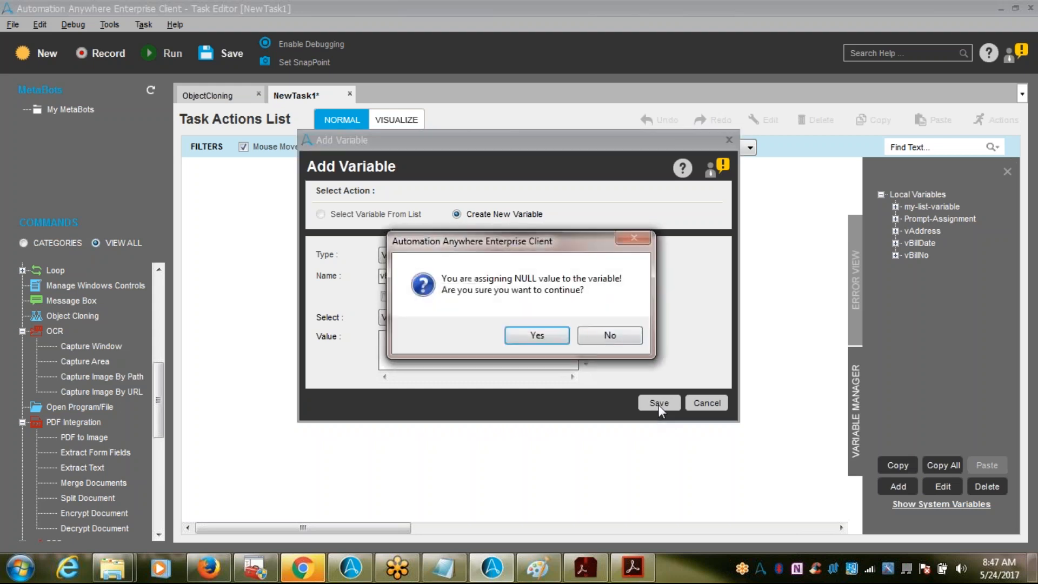
click(555, 343)
- Copy "Bill Amount" from the Notepad fields list and create a local Value variable named vBillAmount with an empty value in the Task Editor
key(alt+Tab)
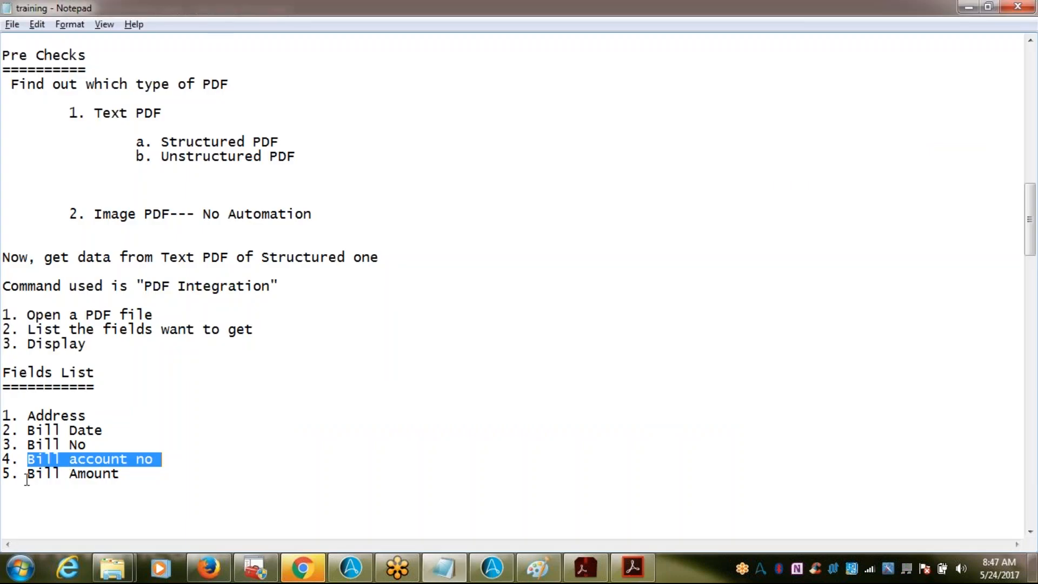
click(27, 479)
shift+click(128, 477)
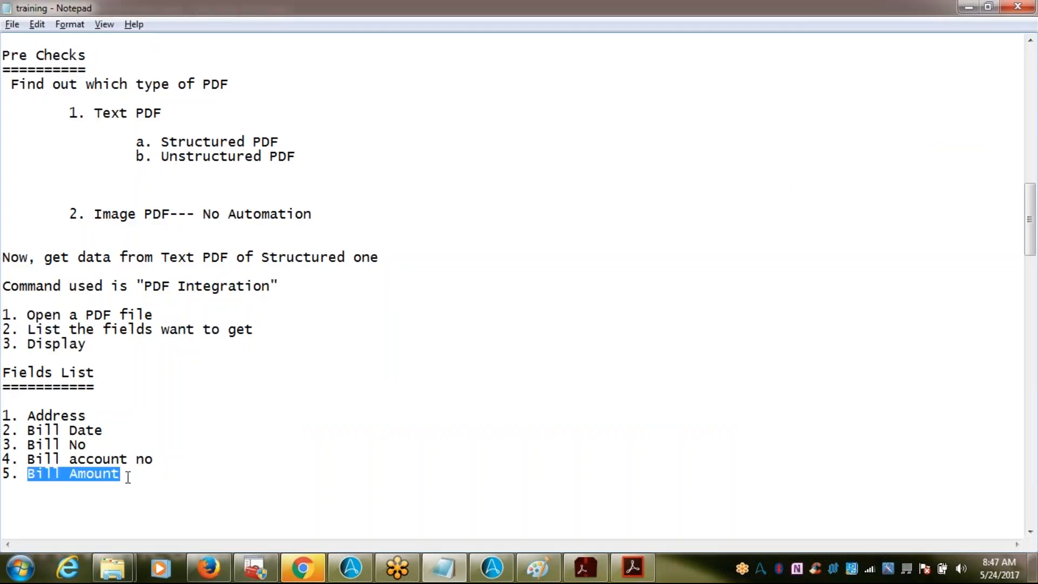
key(alt+Tab)
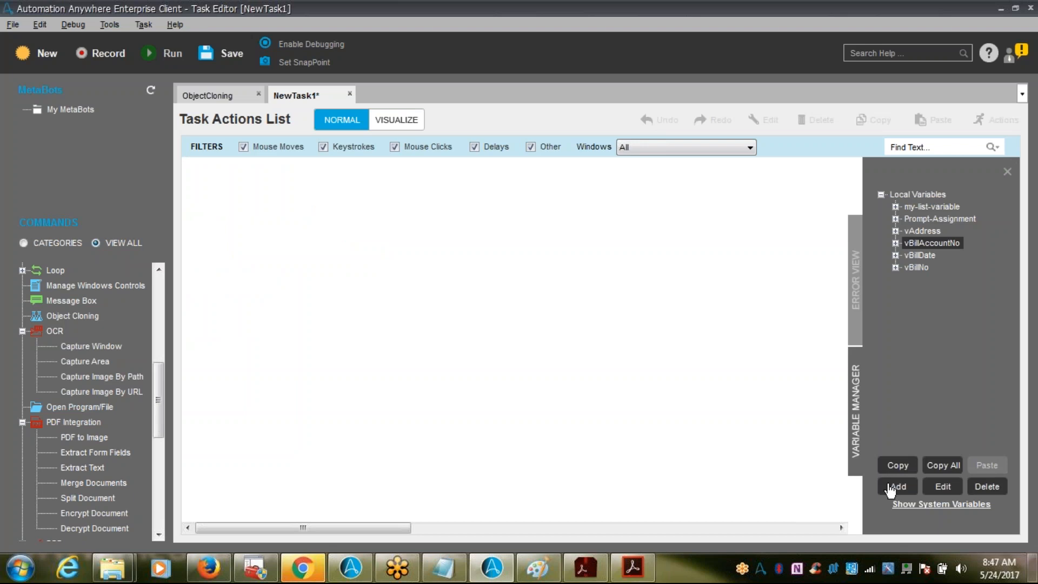
click(891, 487)
key(ctrl+v)
key(BackSpace)
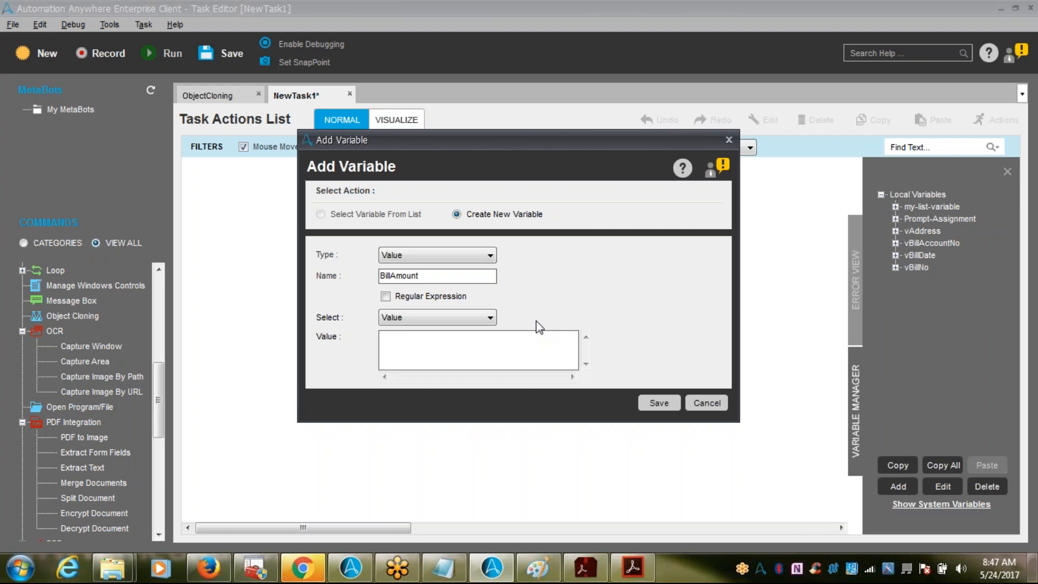
click(380, 276)
text(v)
click(654, 403)
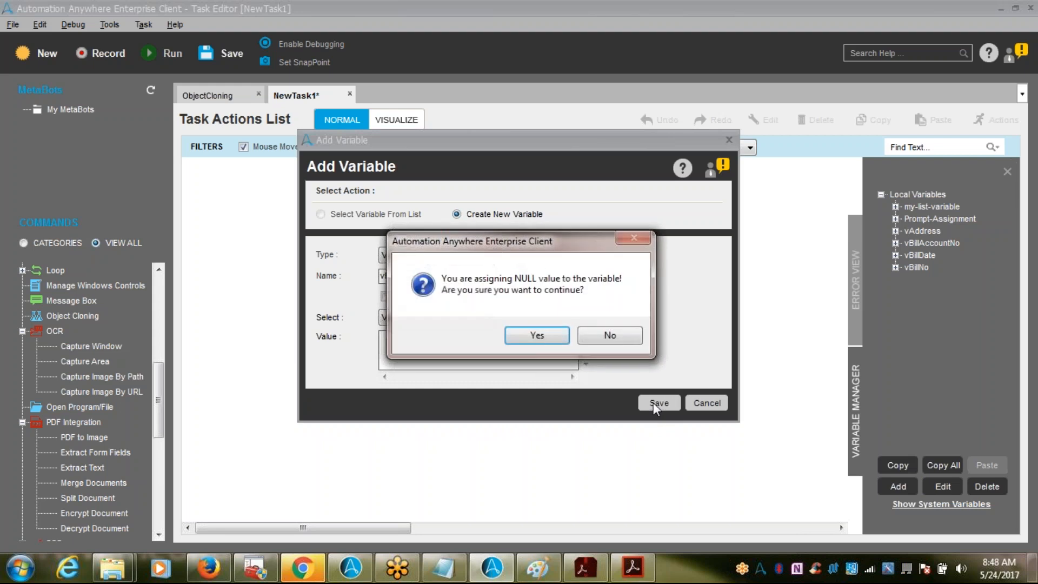
click(551, 339)
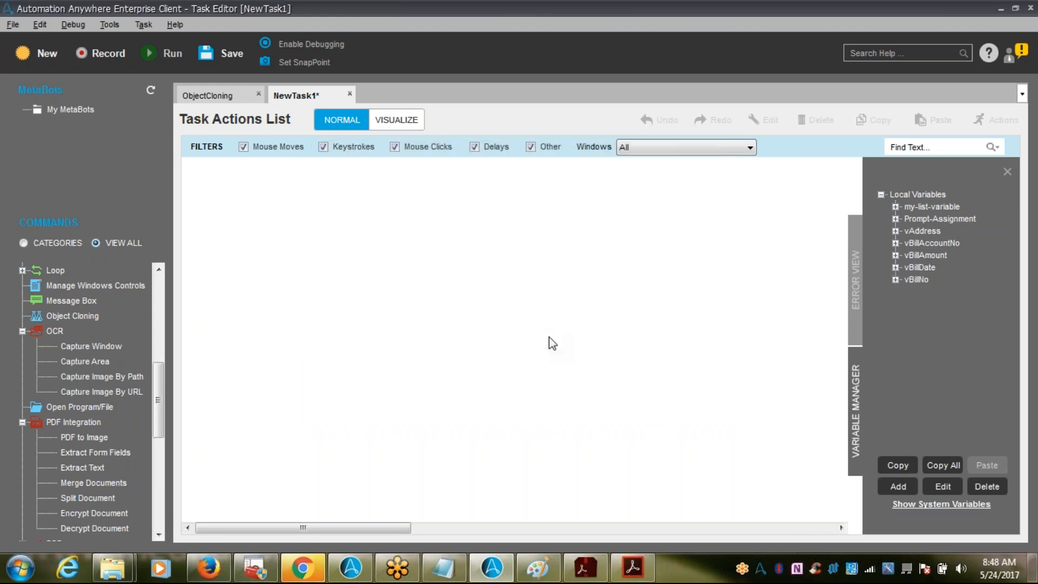
- Save the task as PDFIntegration in the My Tasks\18-05-2017 folder
key(ctrl+s)
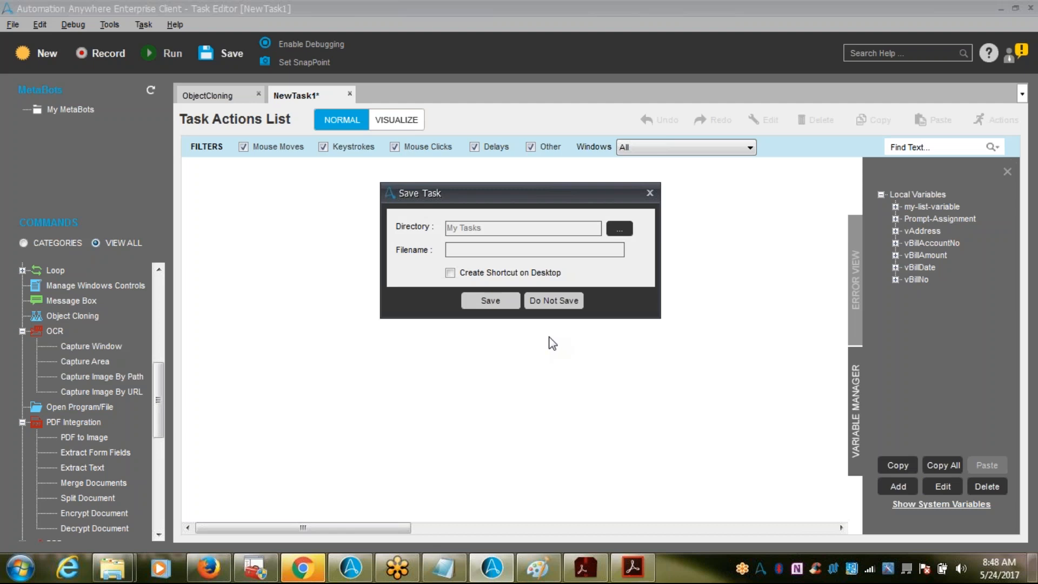
click(619, 229)
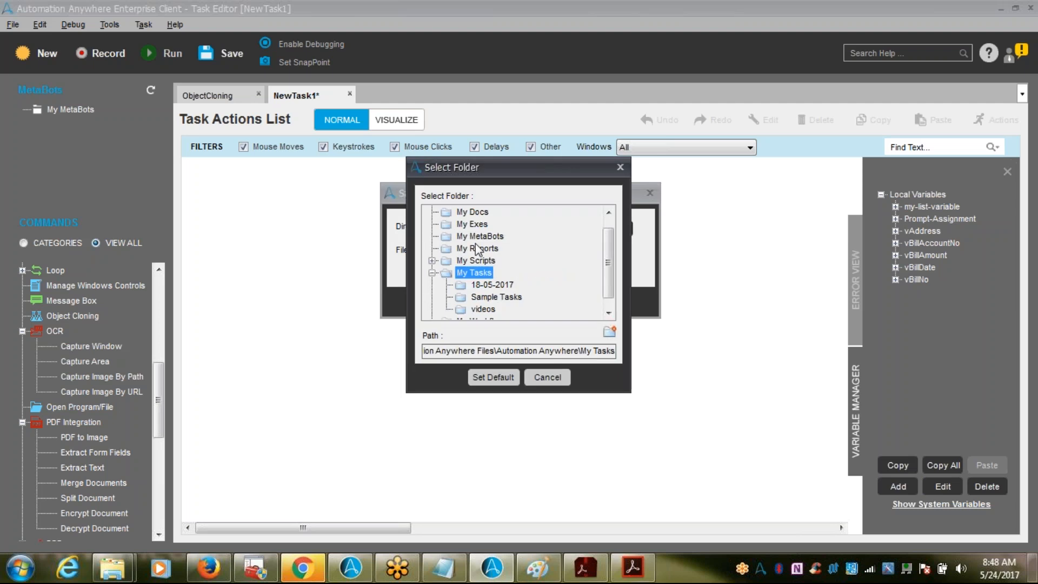
click(484, 286)
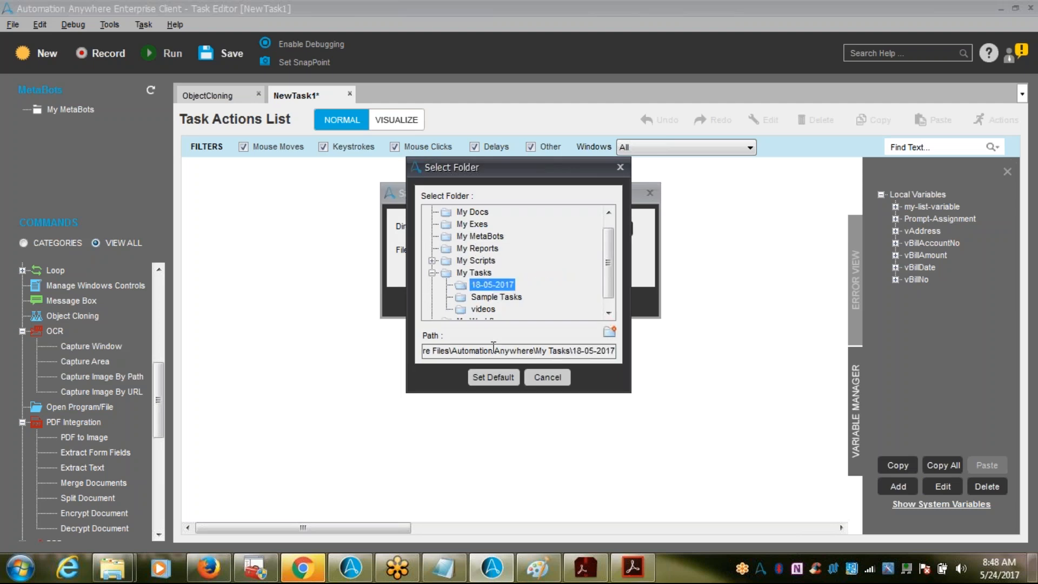
click(494, 375)
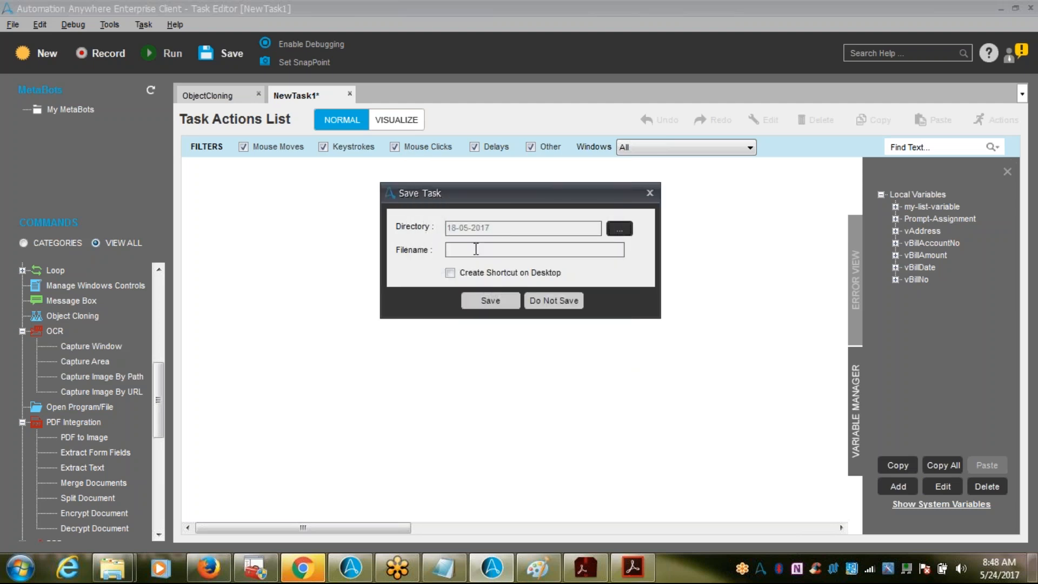
text(PDFIntegration)
click(489, 301)
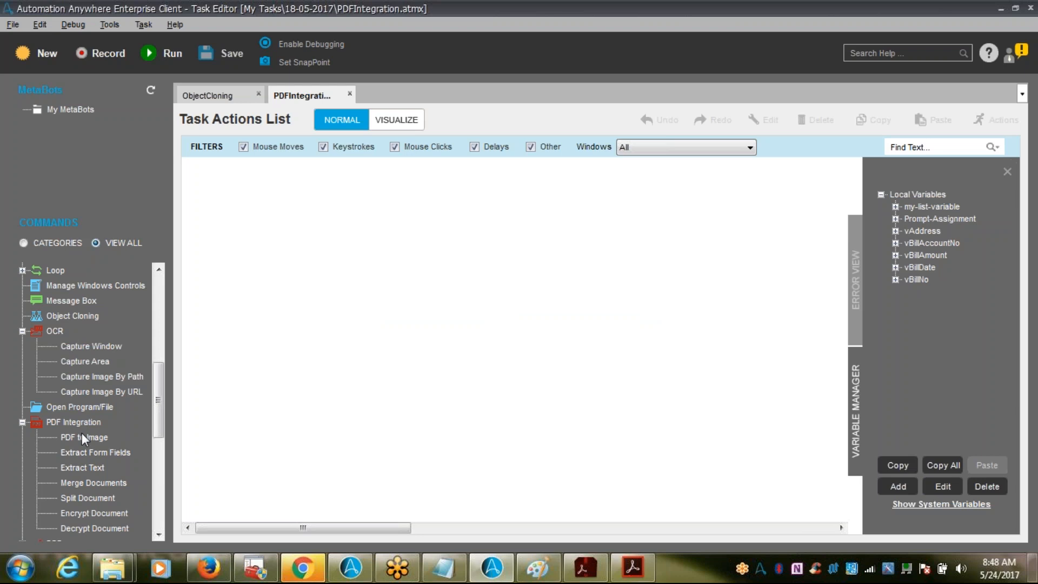
- Add an Extract Form Fields command to the task and choose the first bill PDF, ending in _20, from the PDFFiles folder
drag(82, 452, 379, 342)
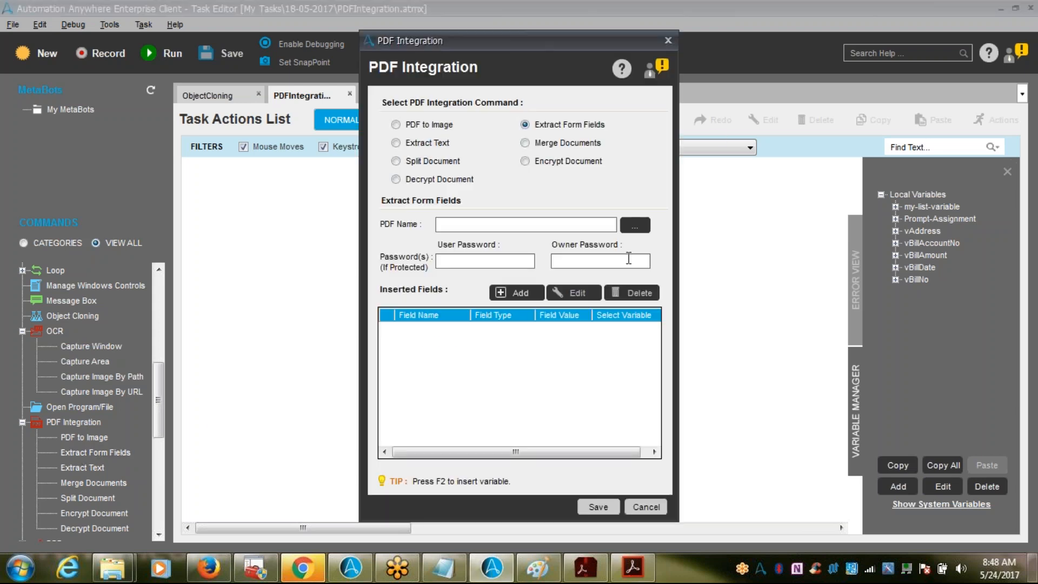
click(635, 231)
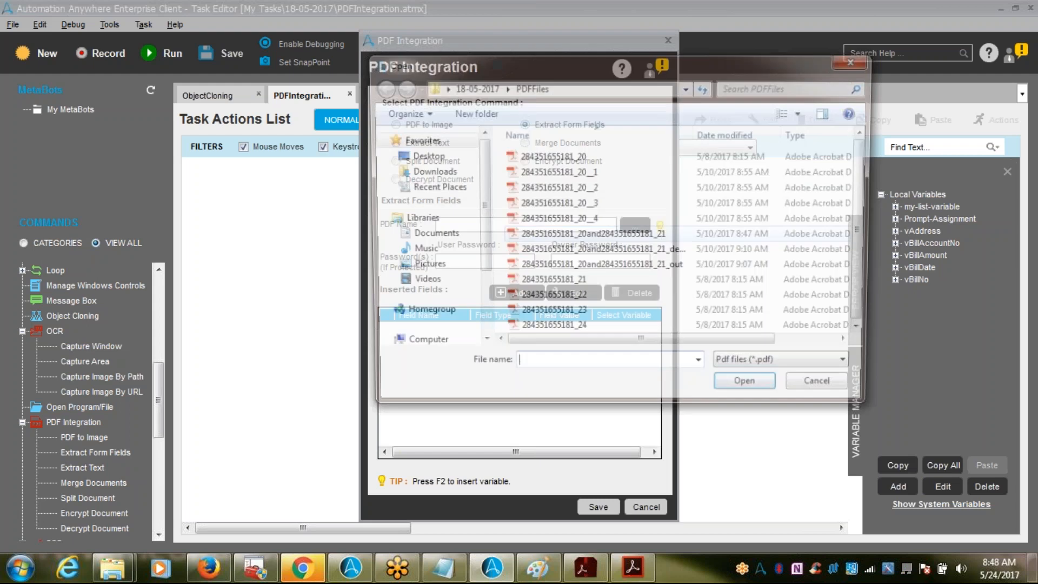
click(549, 158)
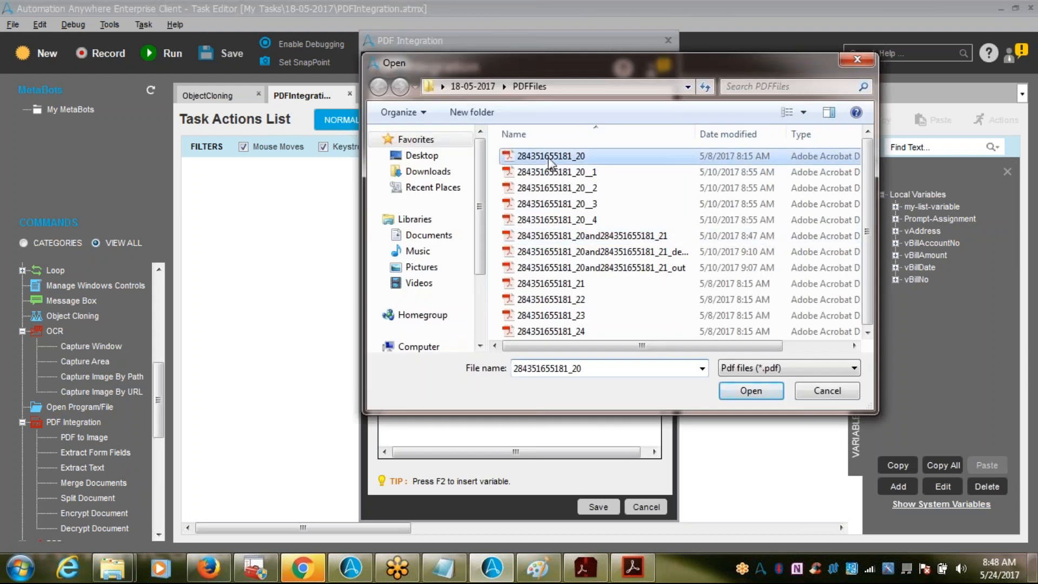
click(730, 388)
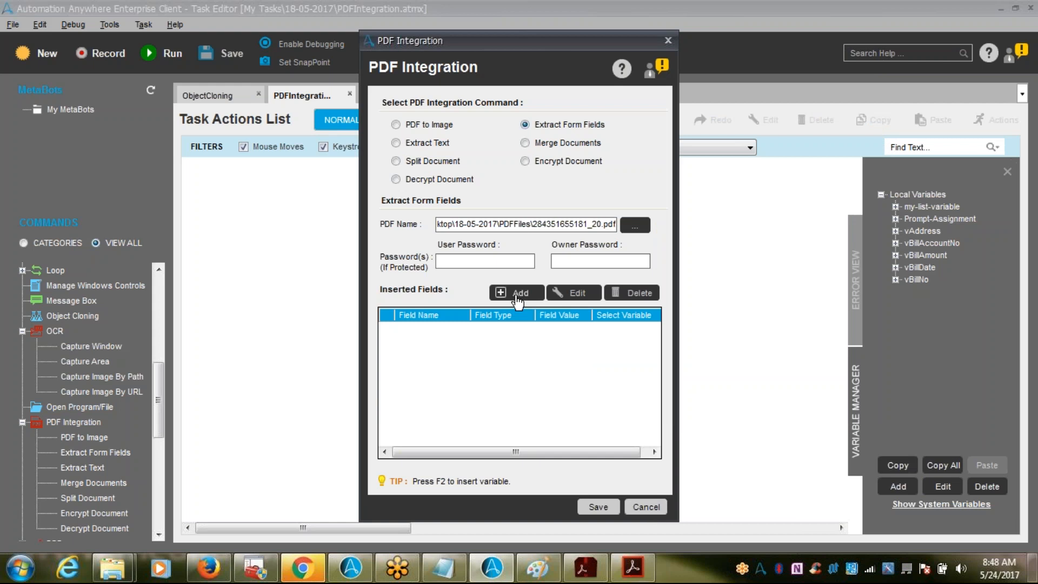
- Mark the upper lines of the customer address block on the bill's first page as a new field and review the extracted text
click(518, 301)
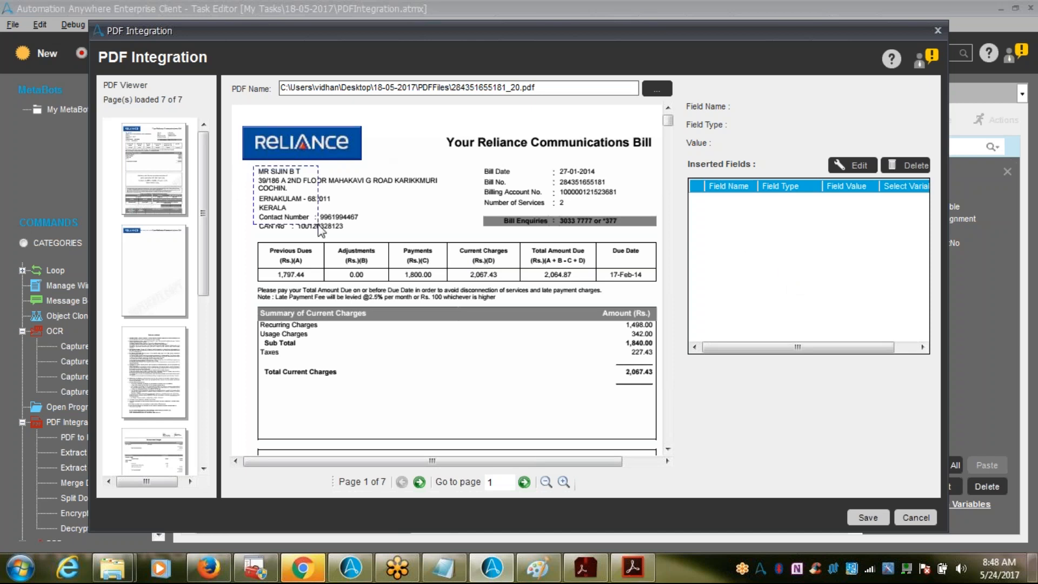
right_click(411, 179)
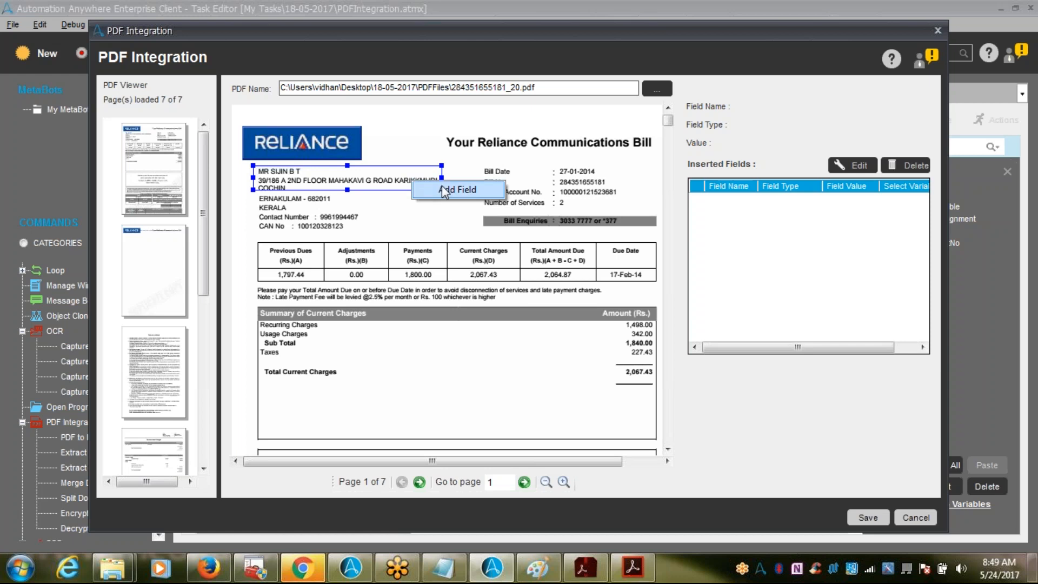
click(444, 190)
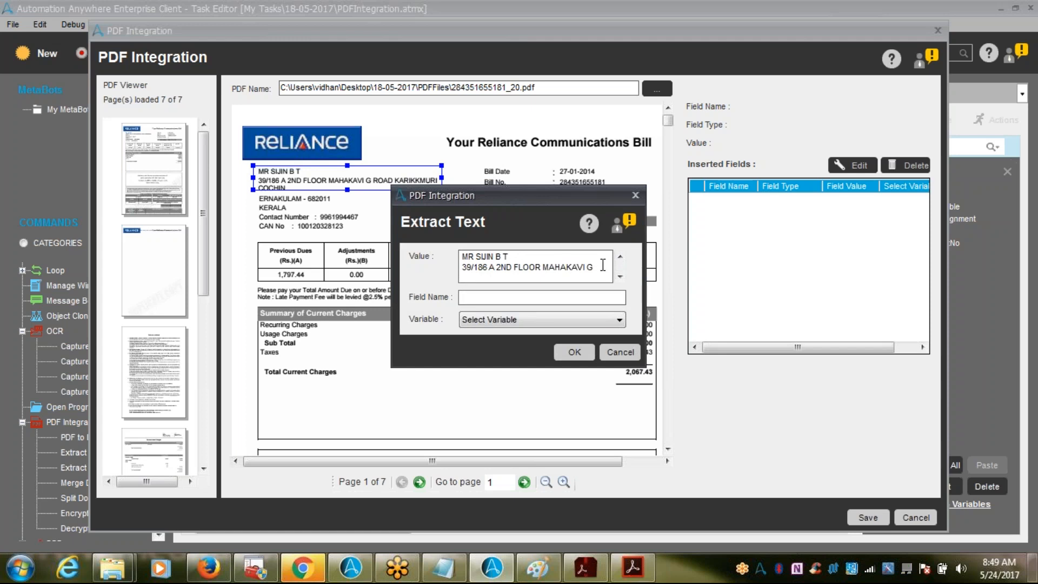
key(Up)
key(Down)
key(Down)
key(Down)
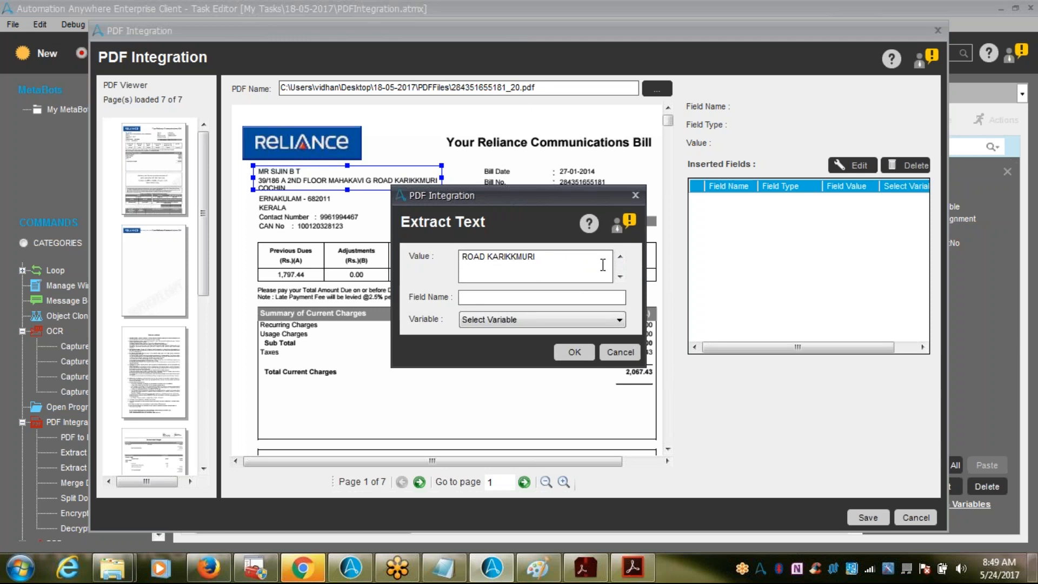
key(Up)
key(Up)
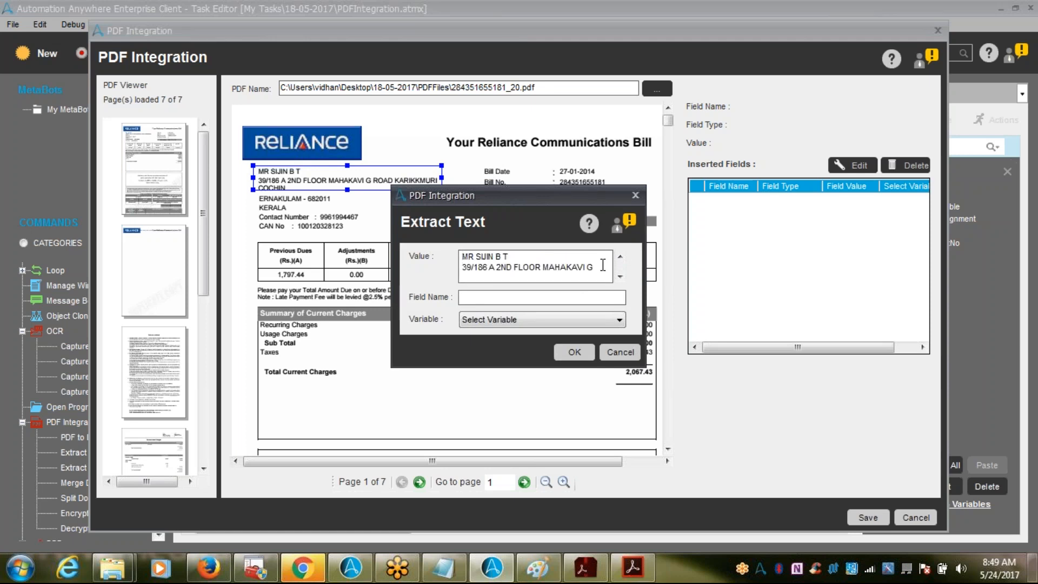
- Name the field Address by copying the word from the Notepad fields list, and assign it to the variable vAddress
click(478, 296)
click(445, 567)
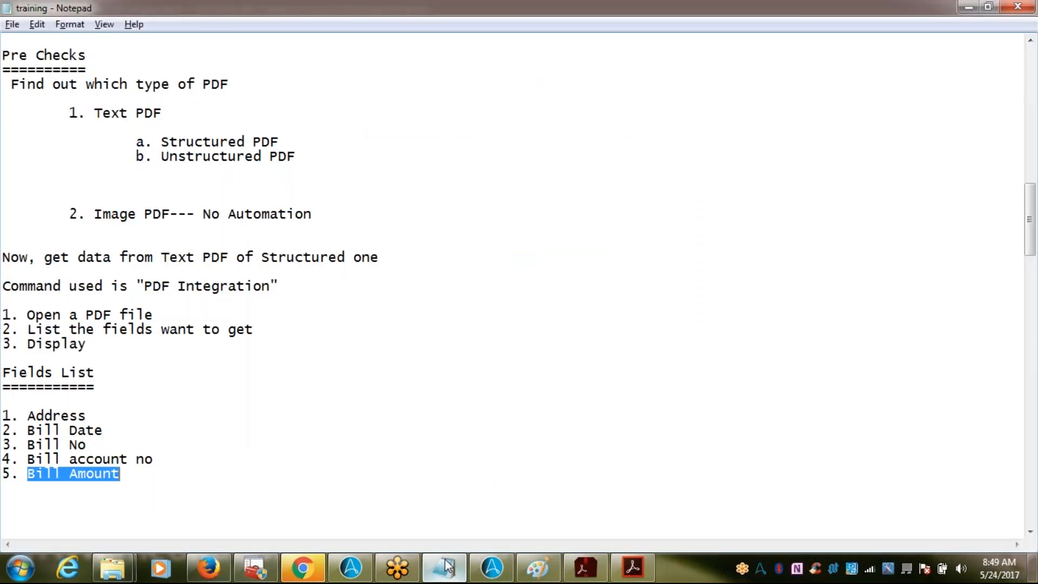
click(35, 416)
double_click(35, 416)
key(ctrl+c)
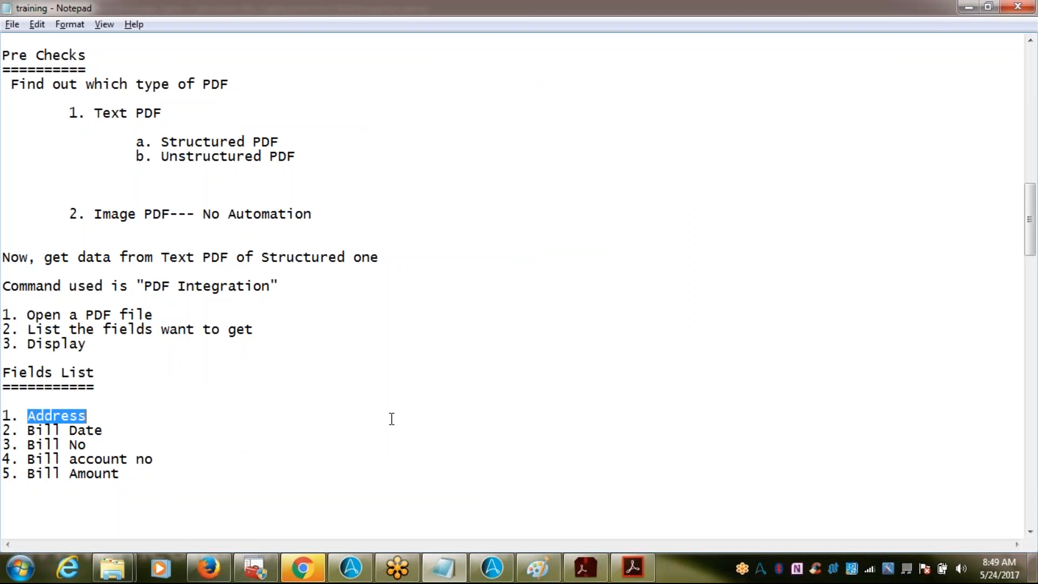
key(alt+Tab)
key(ctrl+v)
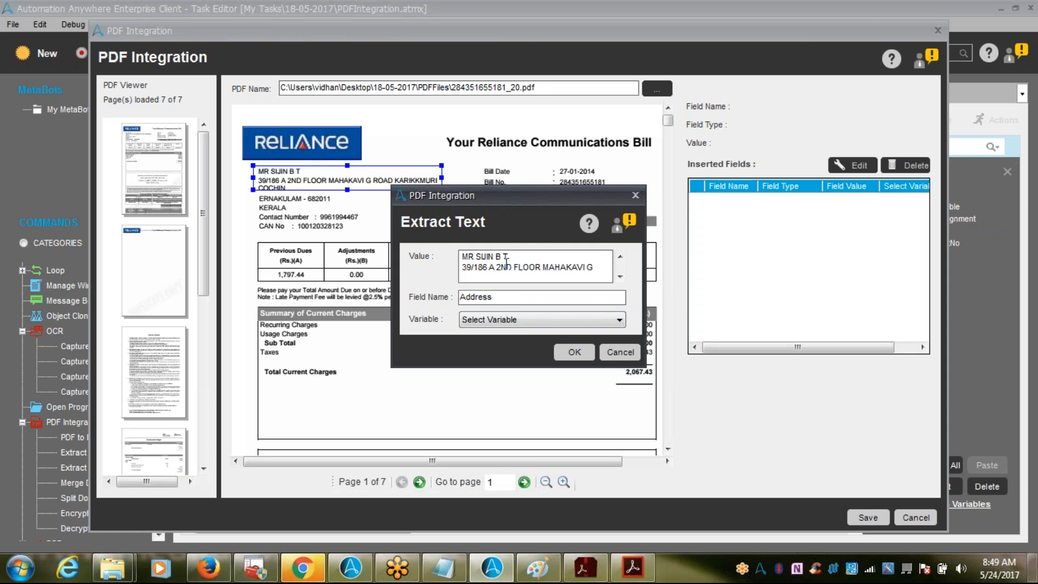
click(509, 323)
click(502, 353)
click(570, 353)
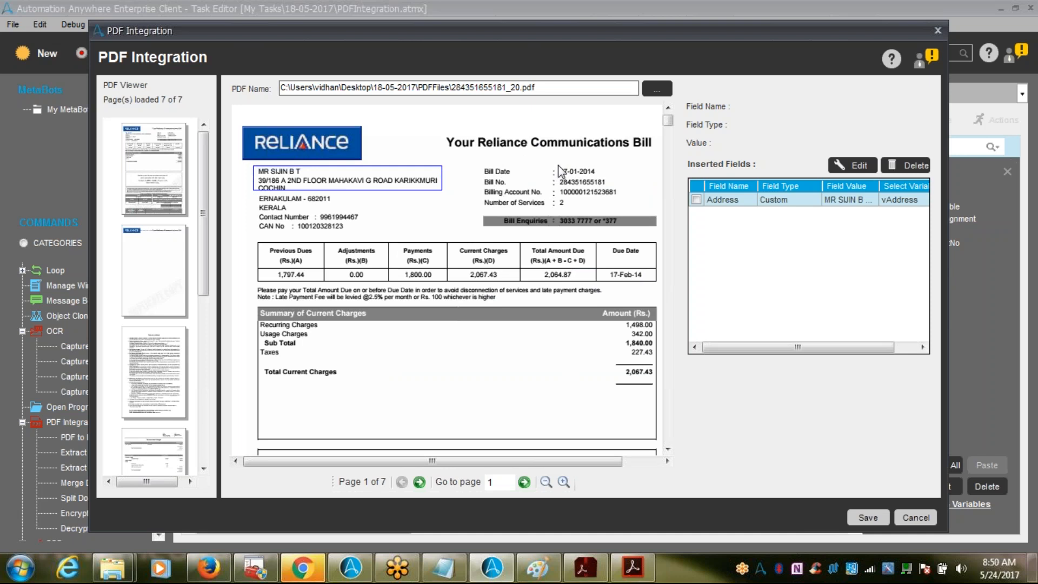
- Mark the bill date value on the bill and add it as field Bill Date assigned to vBillDate
drag(604, 175, 557, 165)
right_click(593, 172)
click(624, 184)
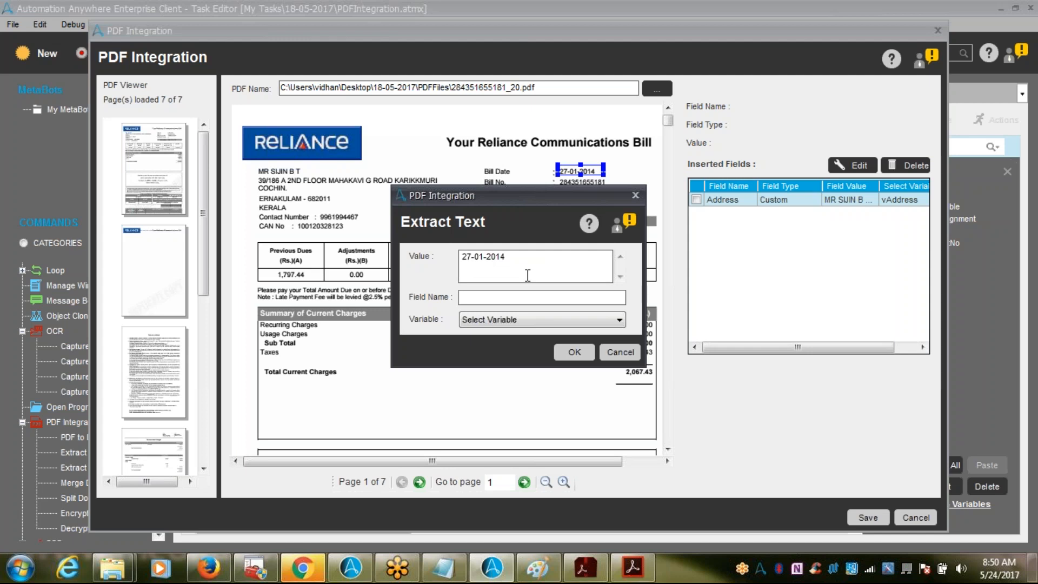
text(Bill Date)
click(514, 318)
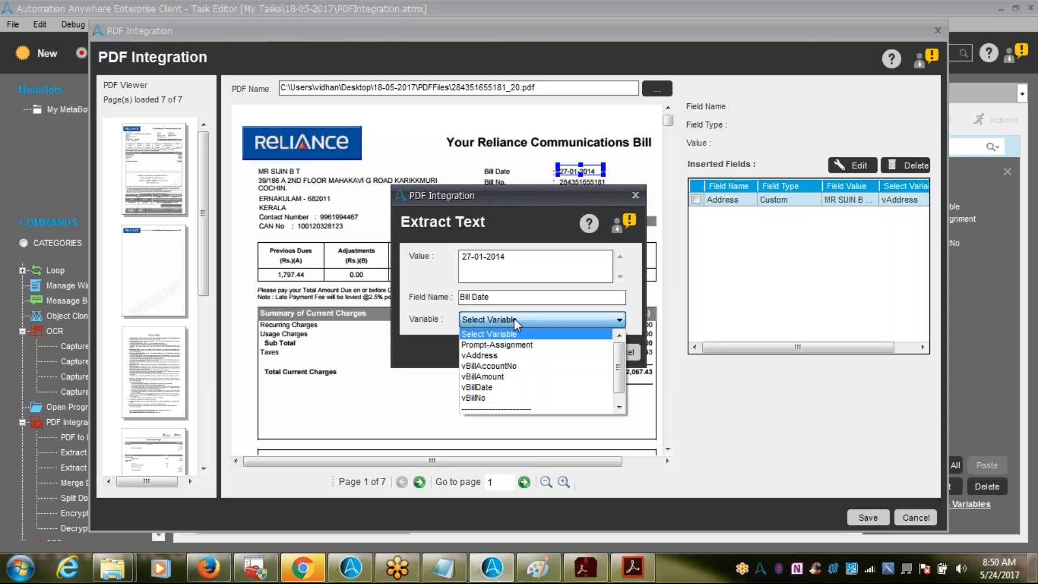
click(496, 386)
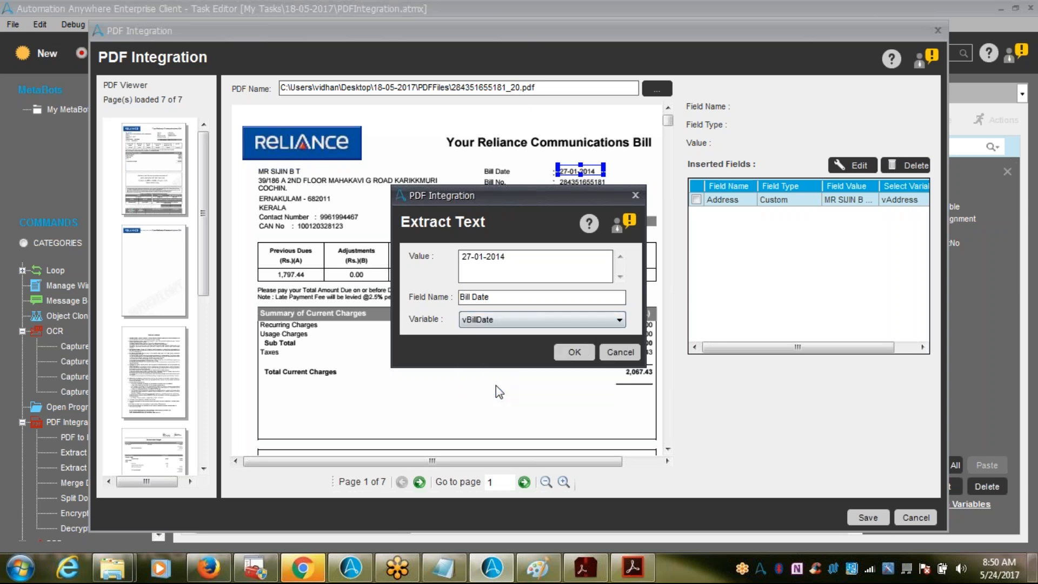
click(574, 352)
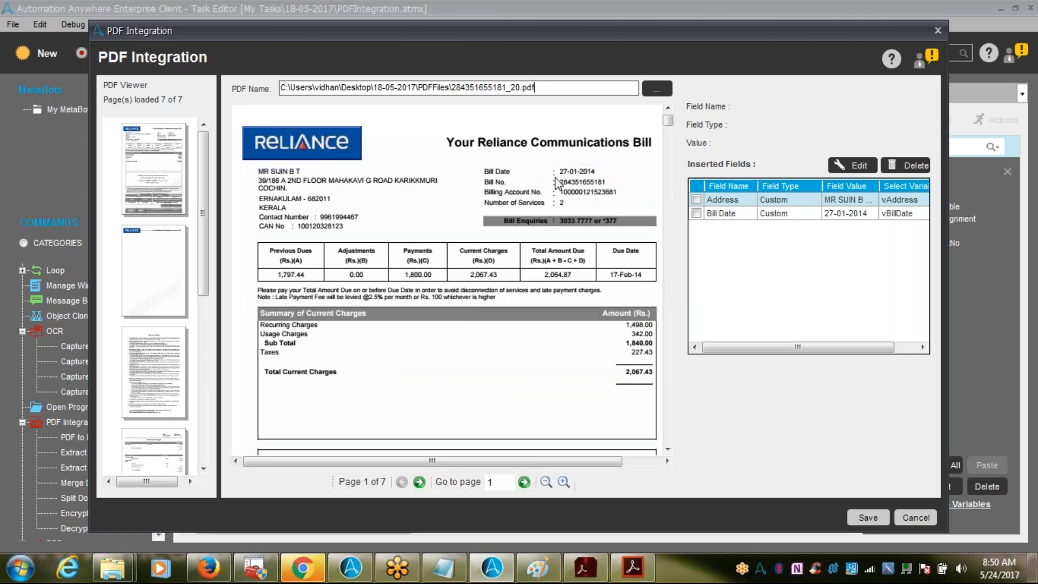
- Mark the Bill No. value on the enlarged bill and add it as field Bill No assigned to vBillNo
drag(555, 175, 609, 185)
click(563, 481)
click(564, 481)
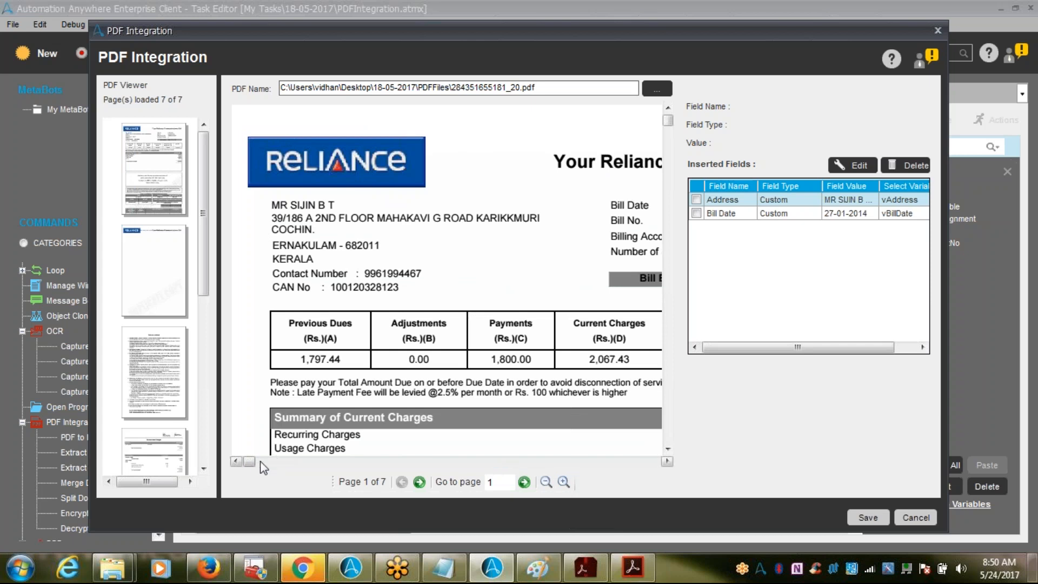
drag(252, 461, 624, 472)
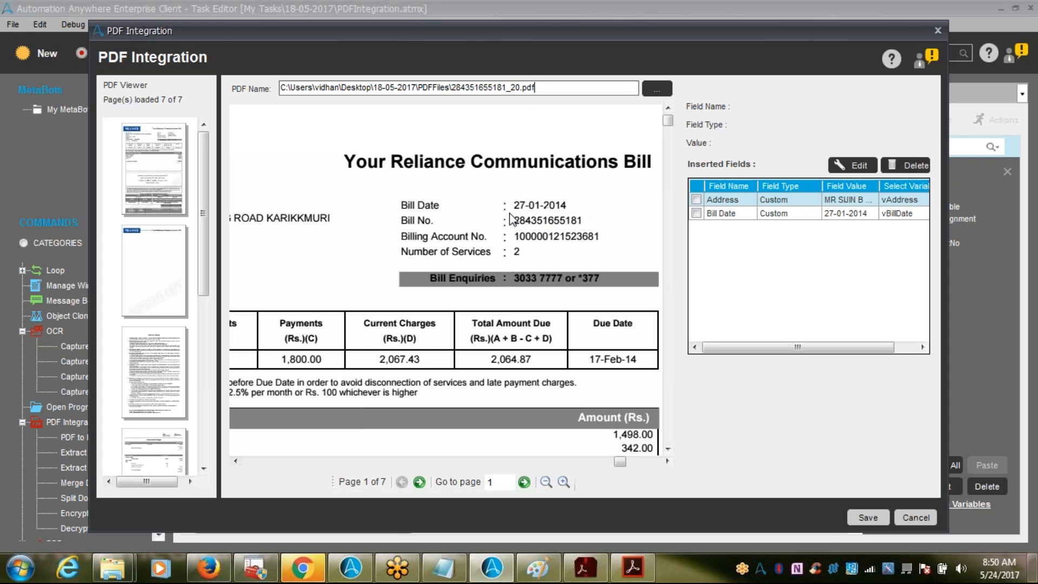
click(581, 221)
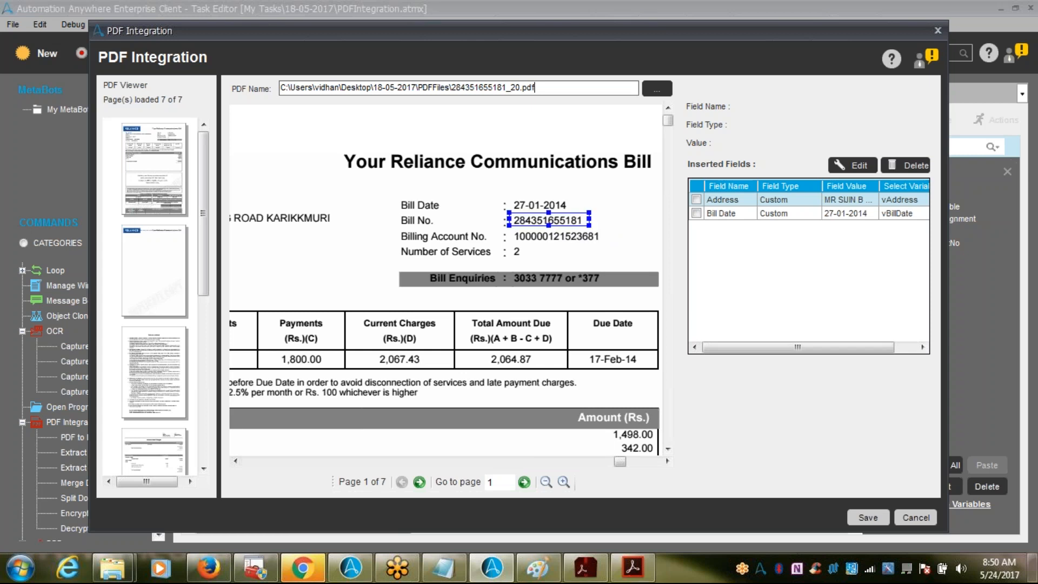
right_click(573, 220)
click(621, 228)
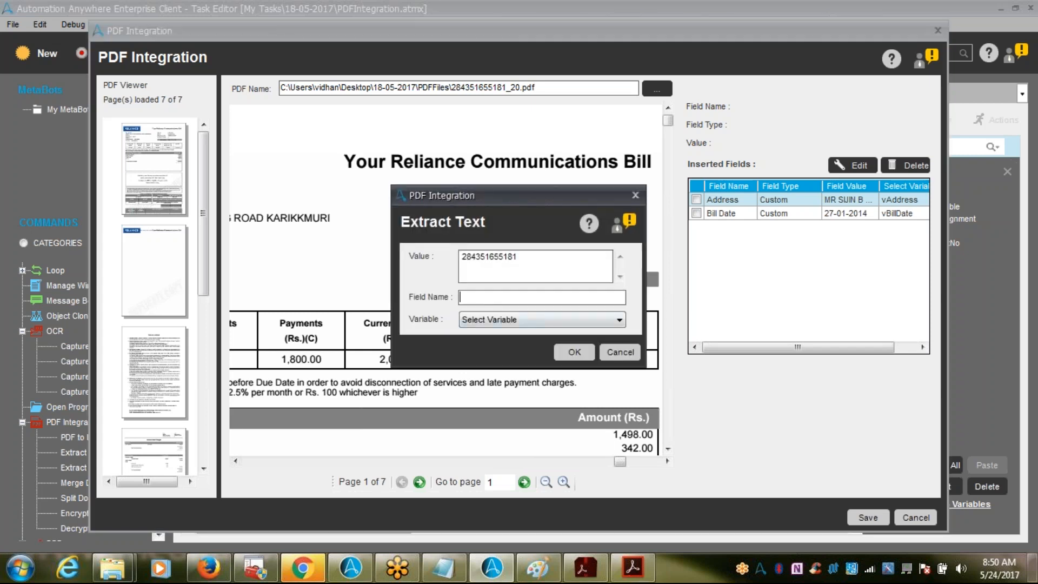
drag(543, 192, 535, 277)
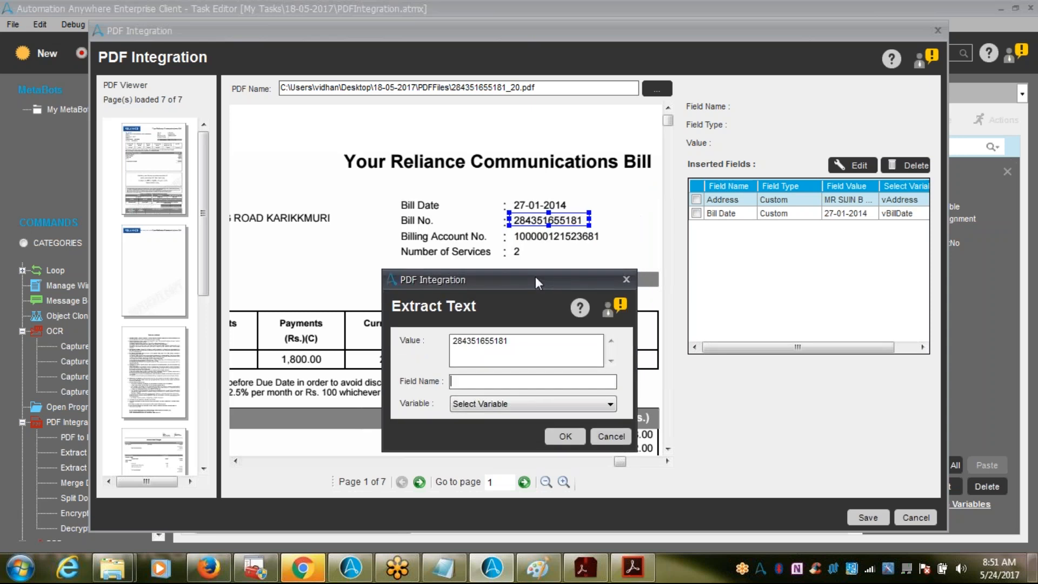
text(Bill No)
click(511, 408)
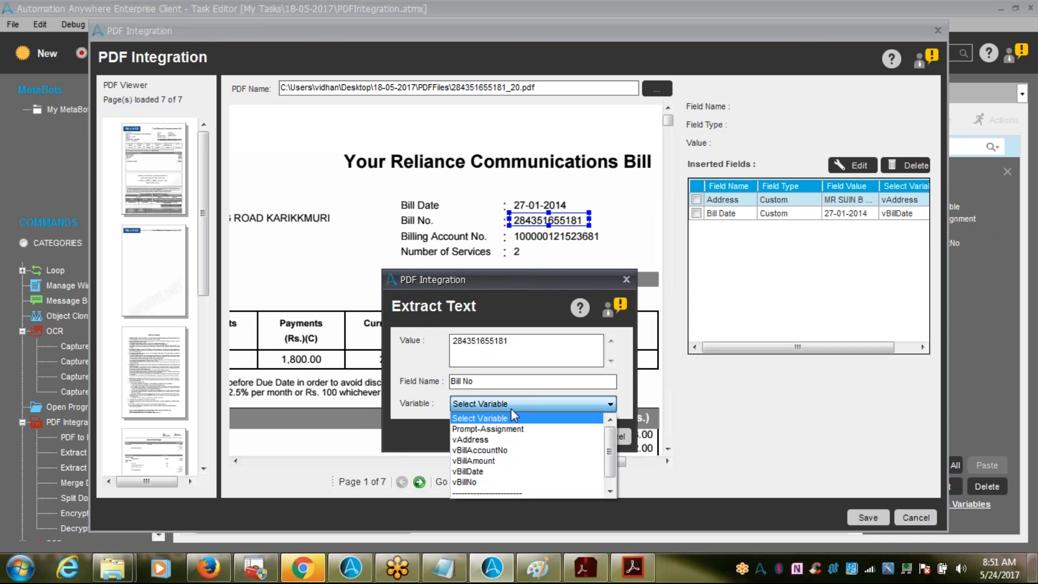
click(496, 481)
click(564, 436)
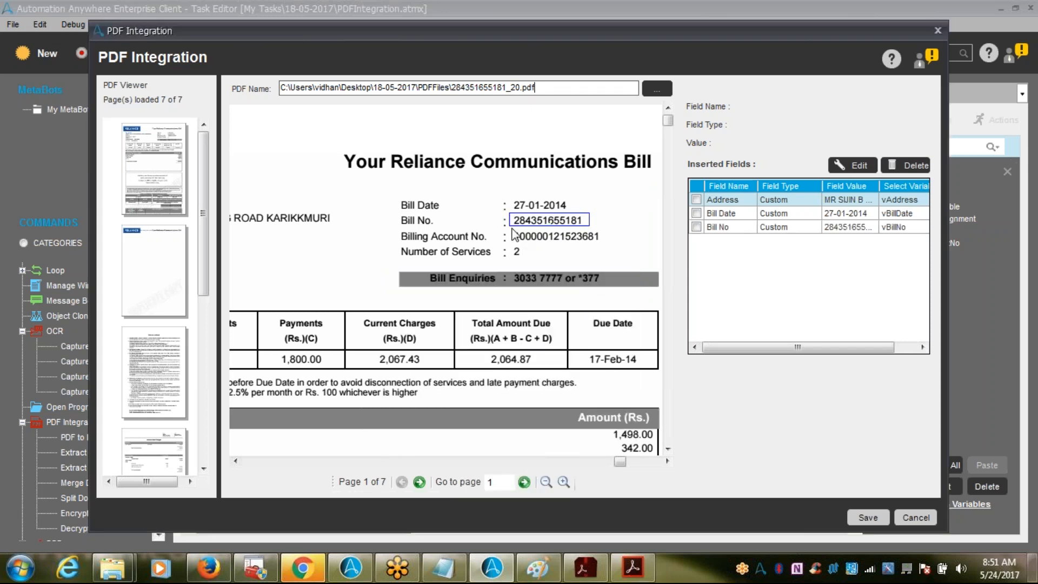
- Mark the Billing Account No. value and add it as field Bill Account No assigned to vBillAccountNo
right_click(589, 237)
click(616, 246)
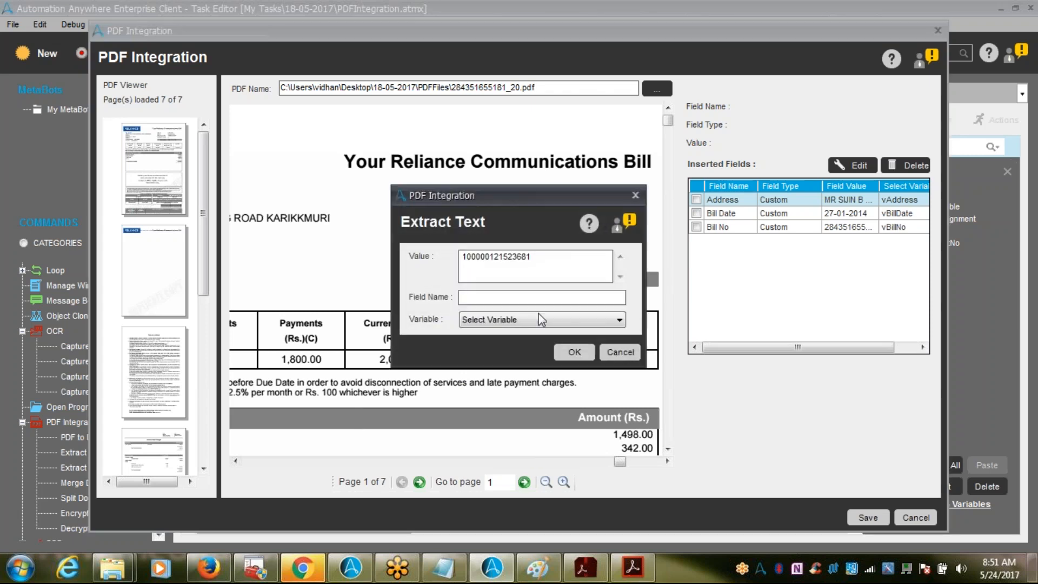
text(Bill Account No)
click(520, 323)
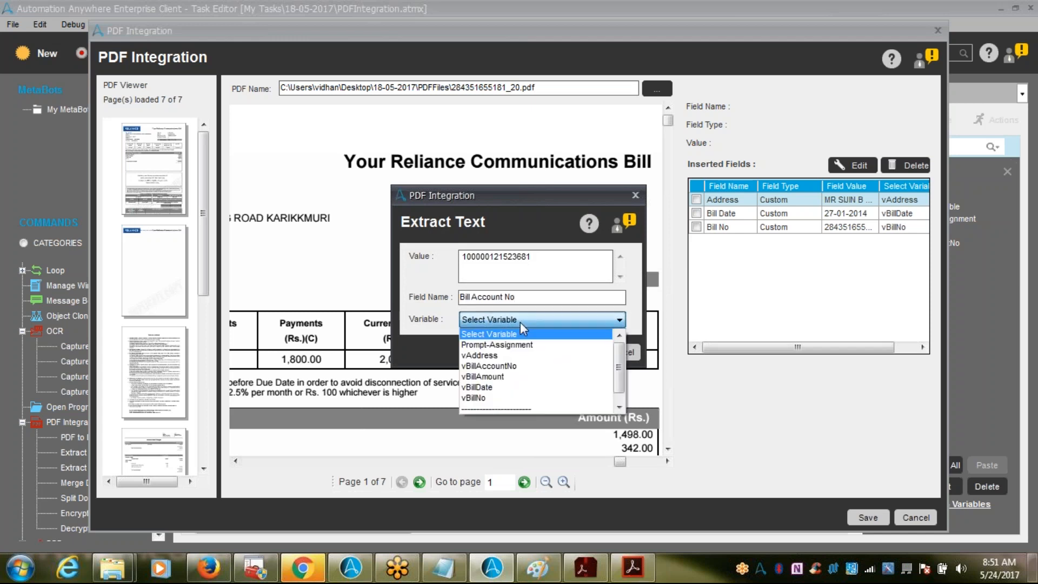
click(511, 367)
click(574, 352)
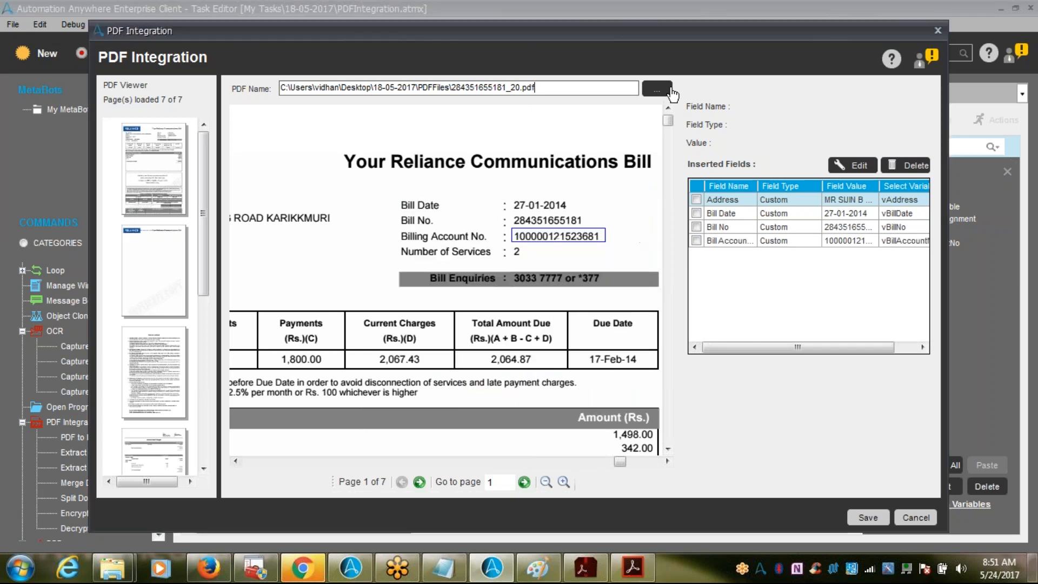
- Mark the total current charges amount at the end of the charges summary and start adding it as a field
click(665, 464)
click(665, 463)
click(666, 462)
click(666, 463)
click(666, 463)
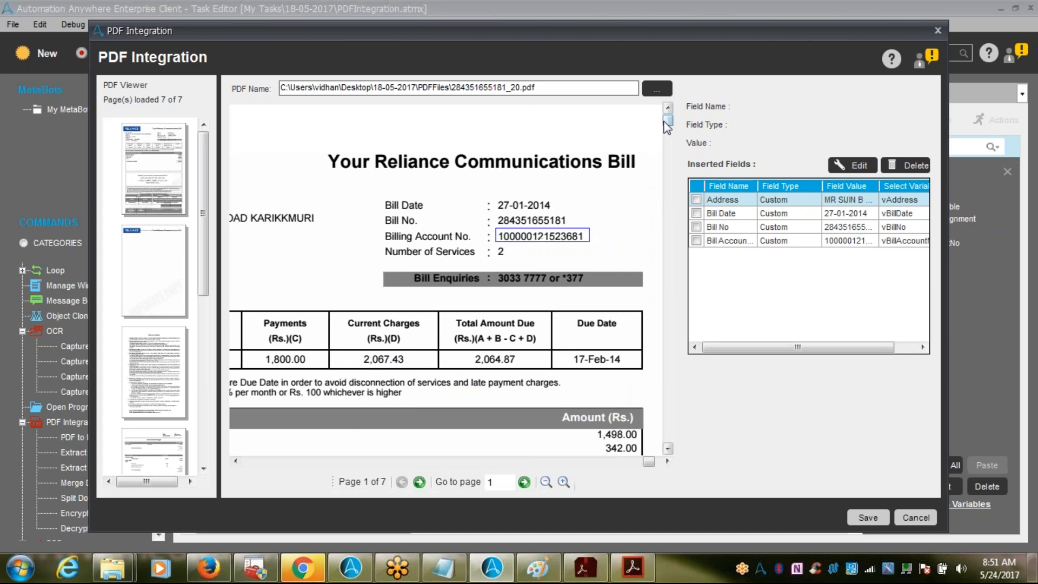
drag(668, 121, 687, 229)
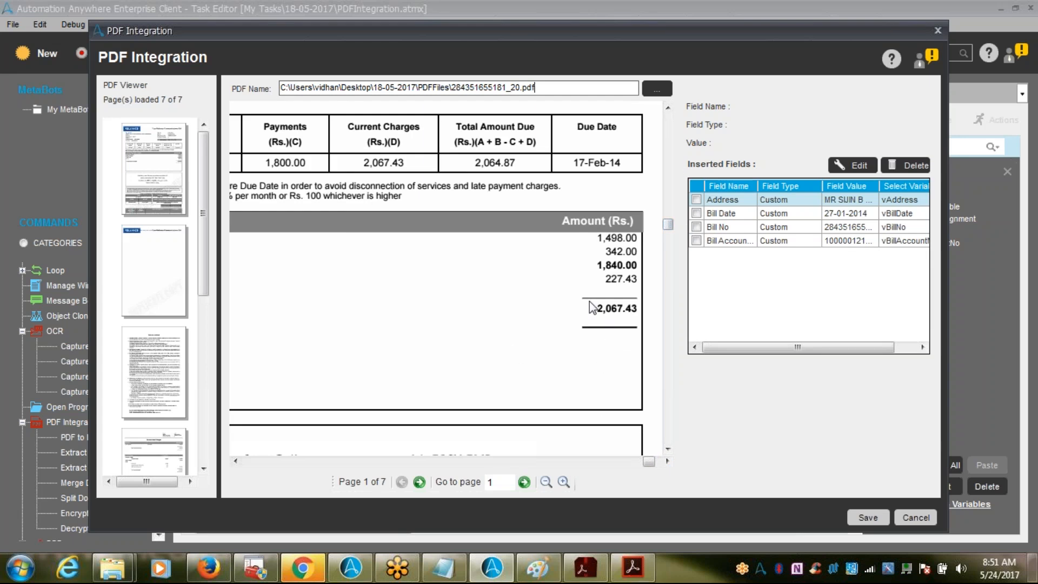
drag(588, 300, 639, 317)
right_click(627, 309)
click(653, 317)
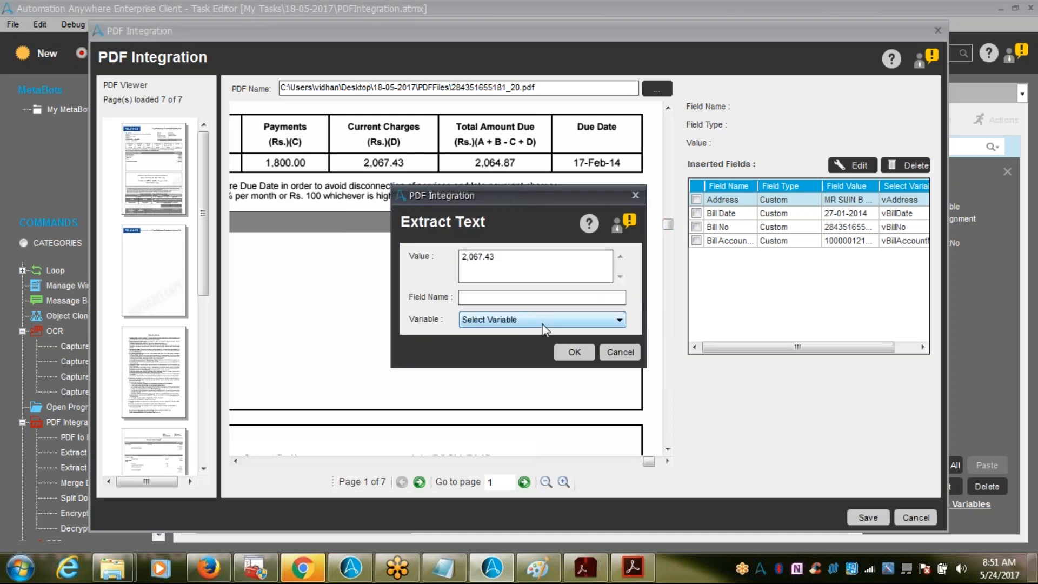
- Name the field Total amount, assign it to vBillAmount and save the set of inserted fields
text(Total amount)
click(465, 322)
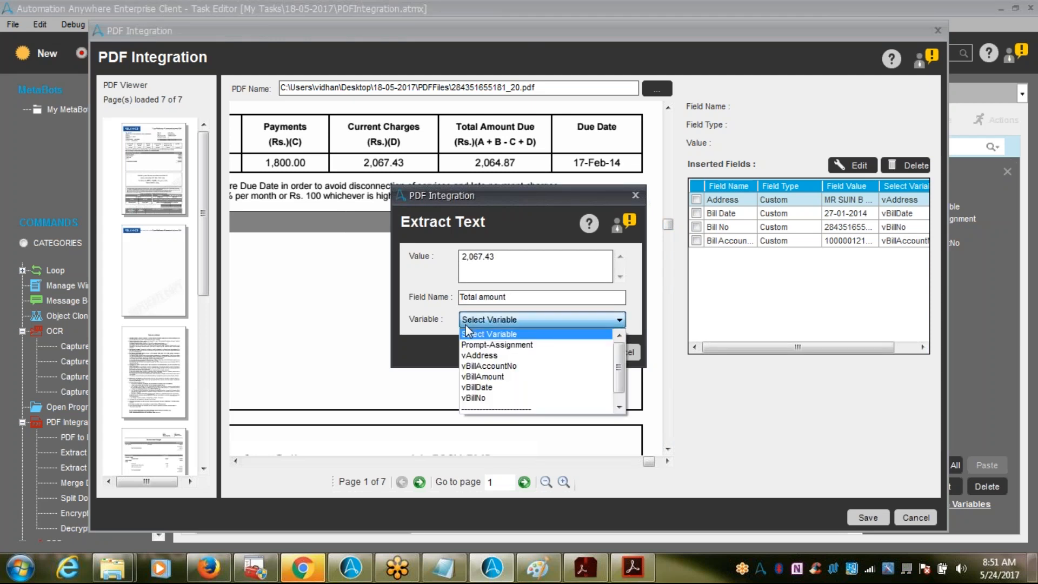
click(476, 377)
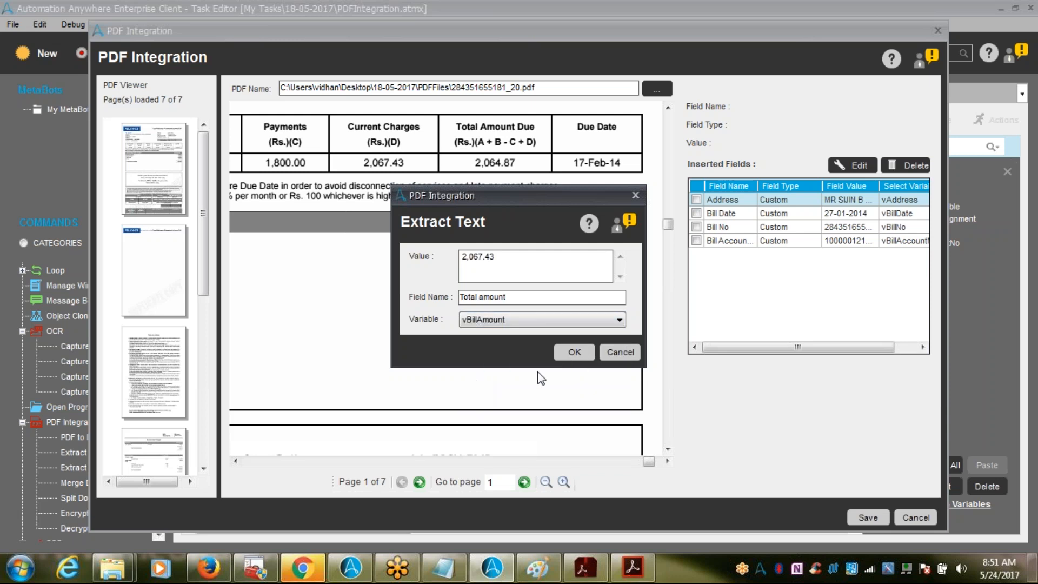
click(573, 355)
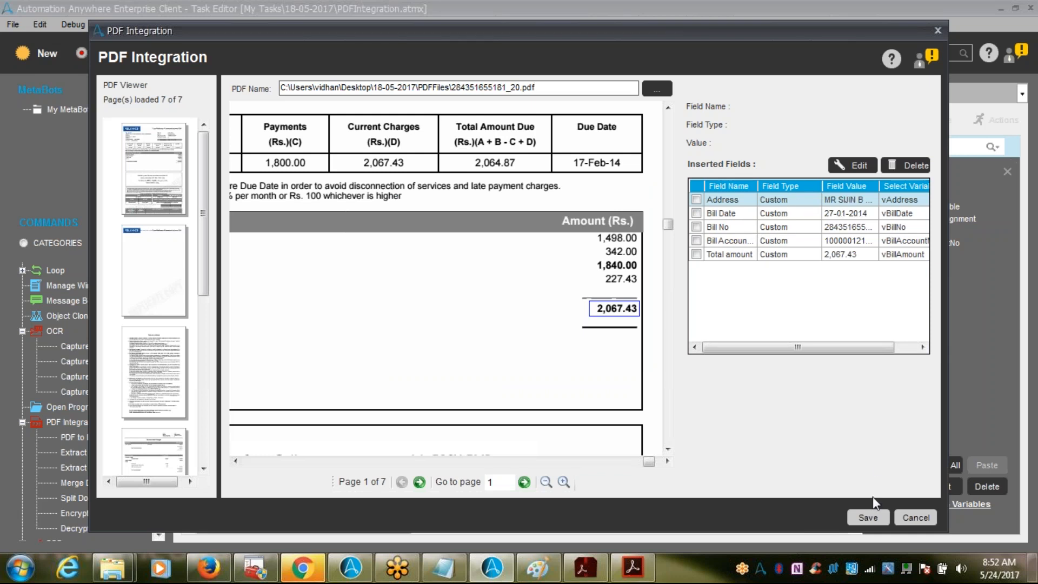
click(867, 518)
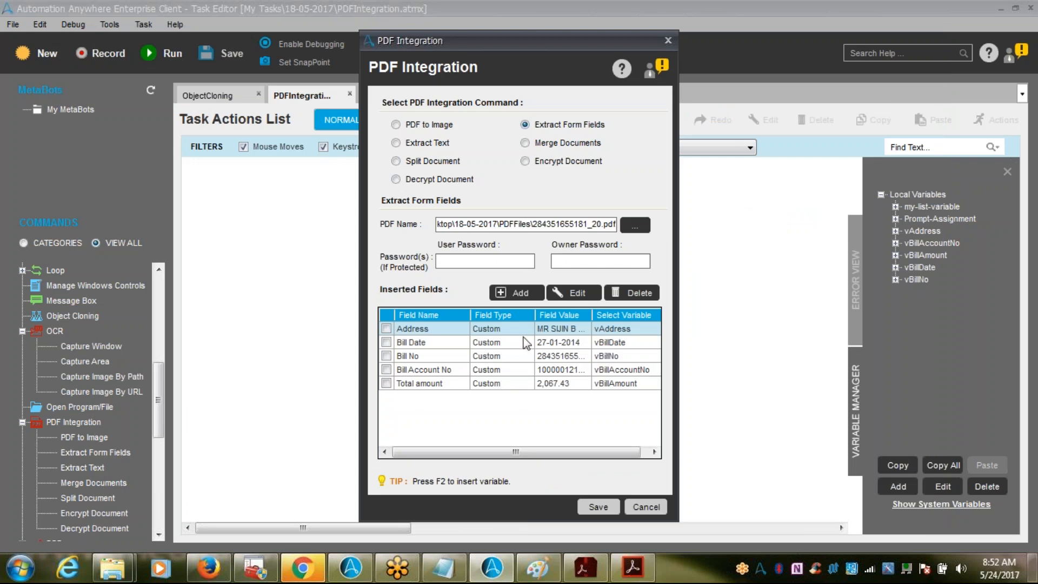
- Reopen the PDF field viewer to review the bill against the inserted fields, and save the fields again
click(514, 295)
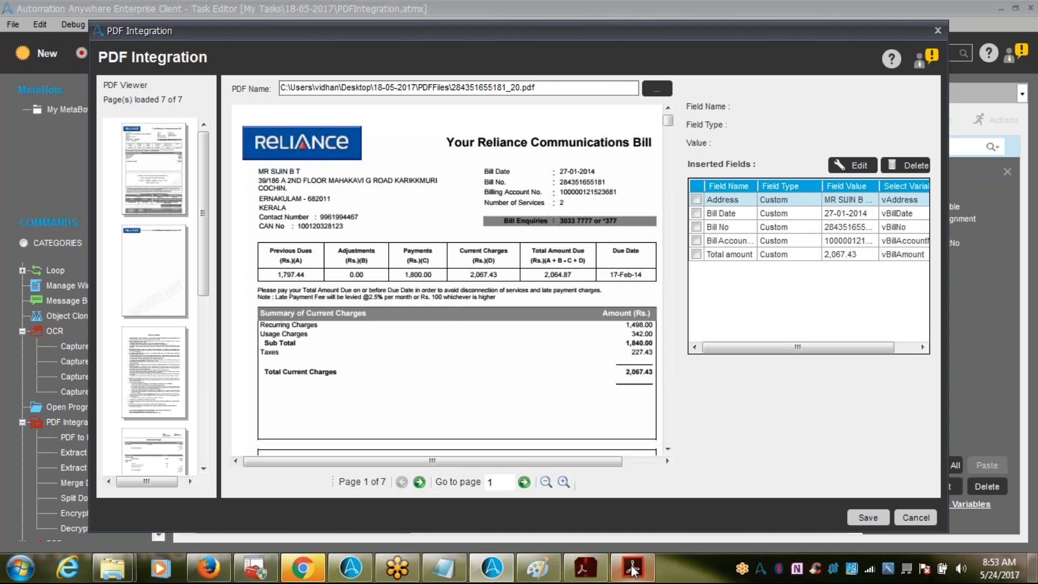
click(566, 530)
click(873, 519)
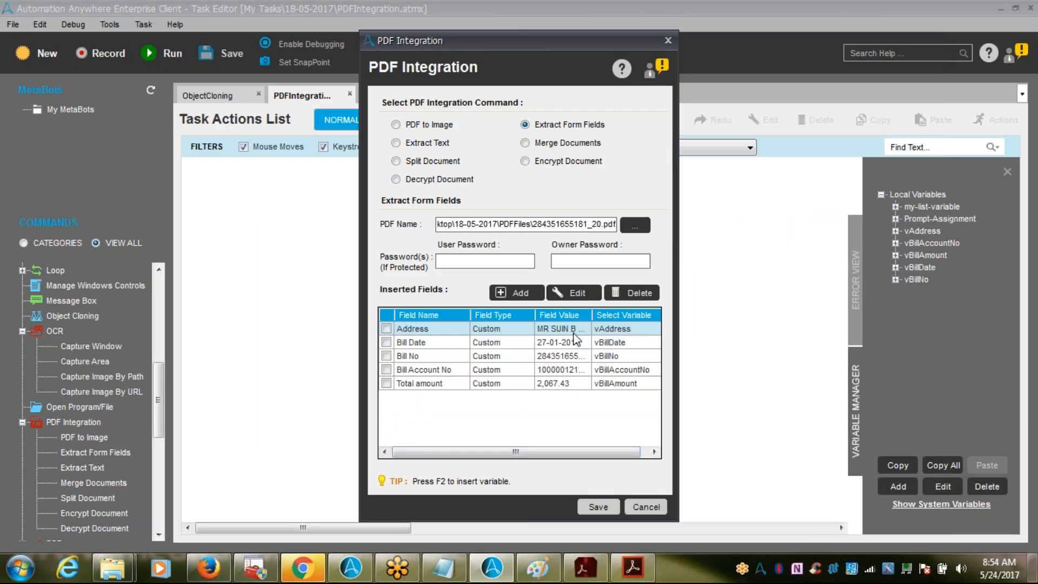
- Save the Extract Form Fields command into the task and collapse the OCR and PDF Integration command groups
click(600, 506)
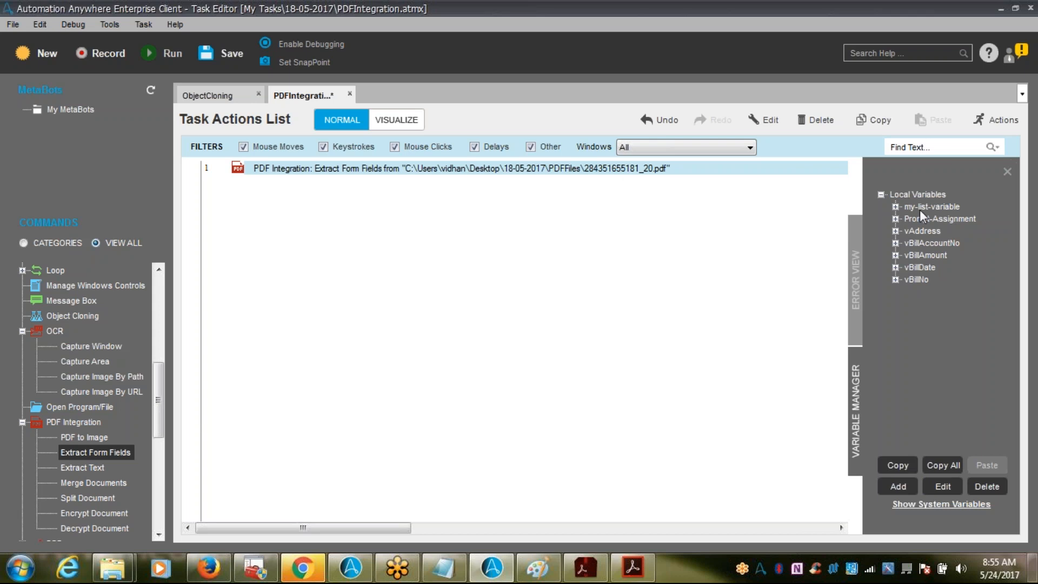
click(22, 330)
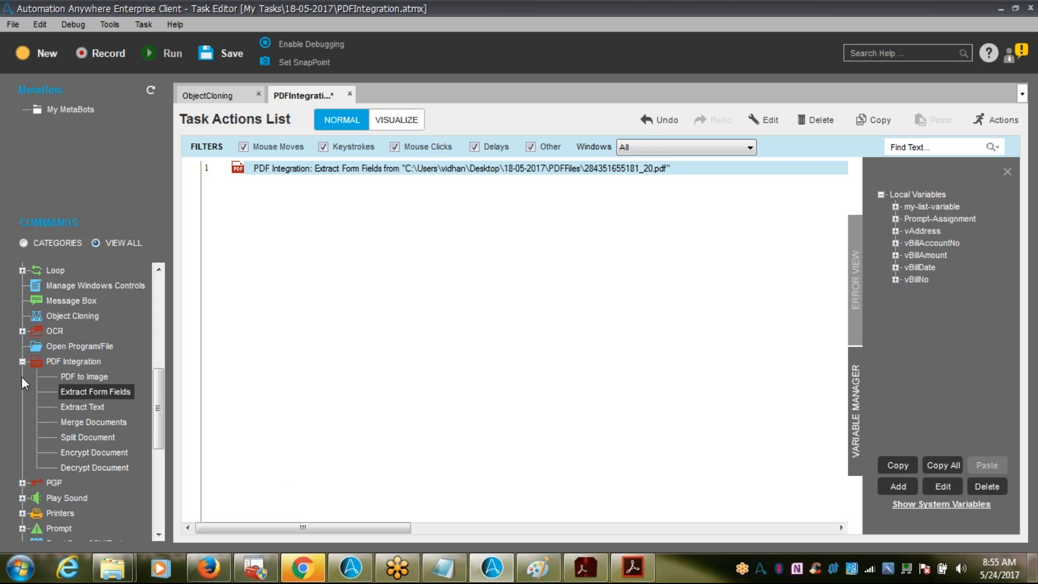
click(22, 361)
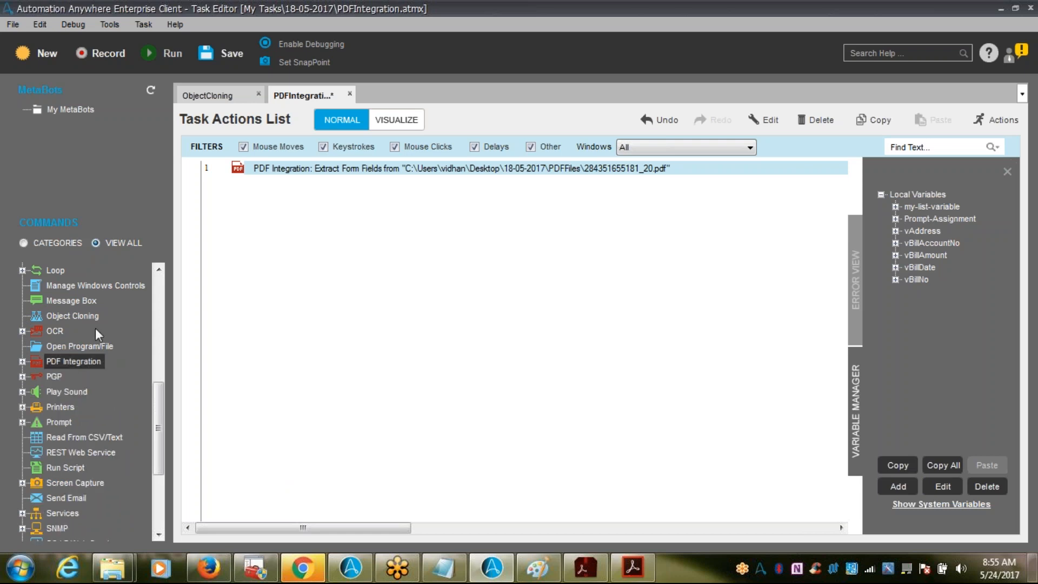
- Add a Message Box command to the task after the PDF Integration line
click(65, 416)
key(m)
key(m)
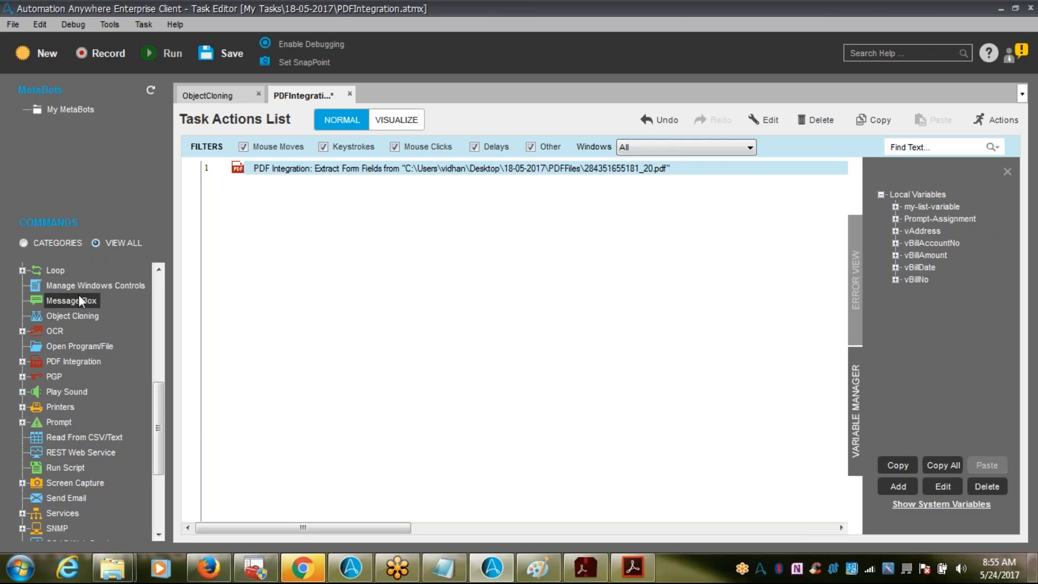
drag(79, 294, 328, 319)
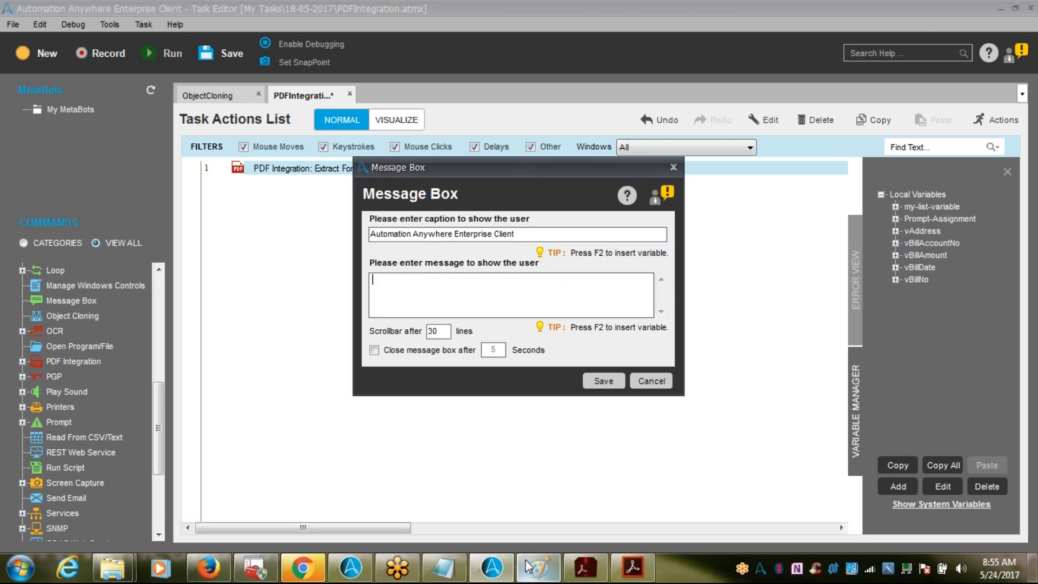
- Copy the five numbered lines under Fields List in the training Notepad file and paste them into the message box's message
click(459, 572)
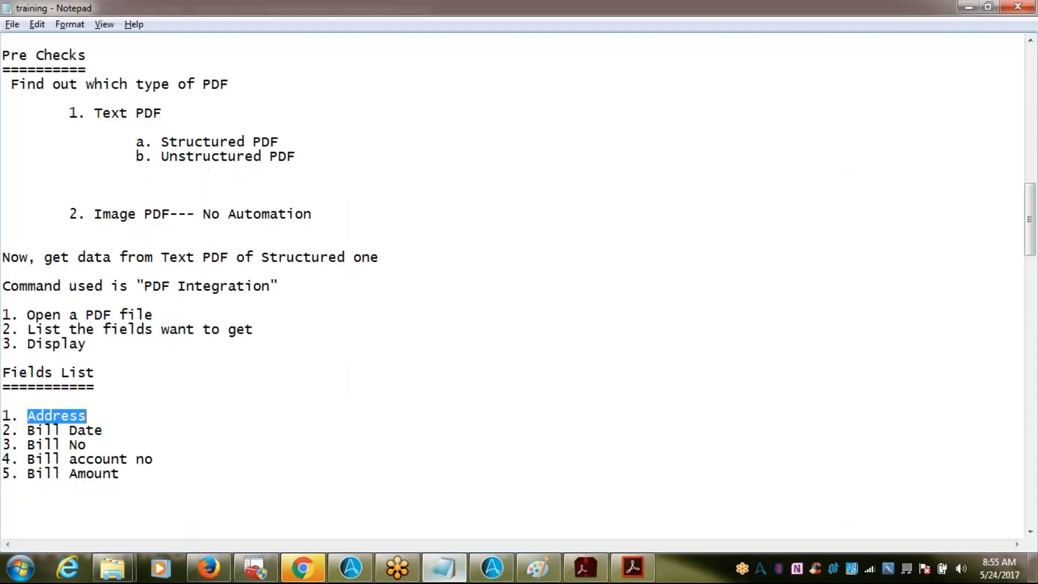
click(148, 477)
drag(149, 477, 6, 407)
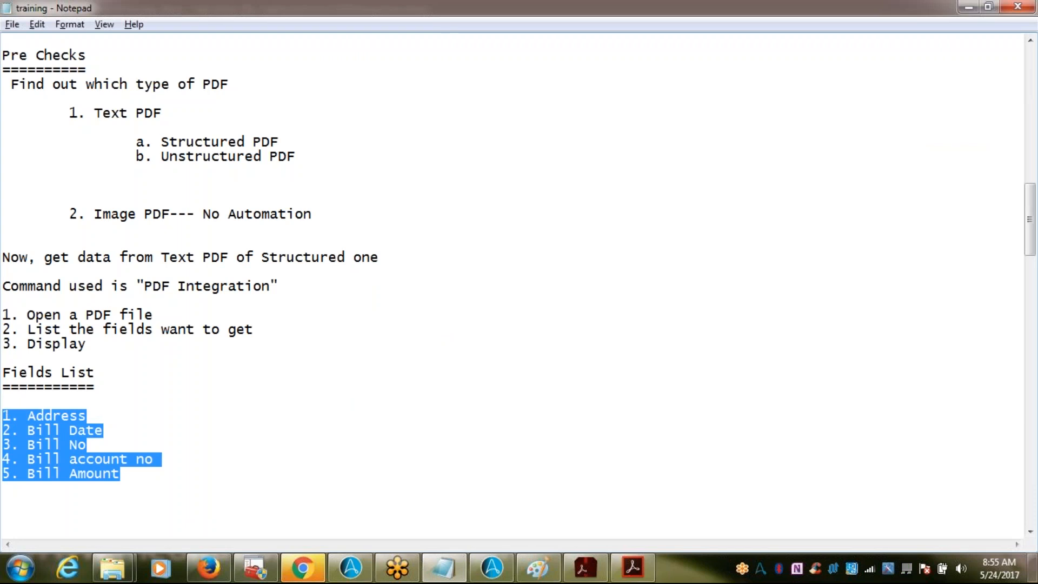
key(ctrl+c)
key(alt+Tab)
key(ctrl+v)
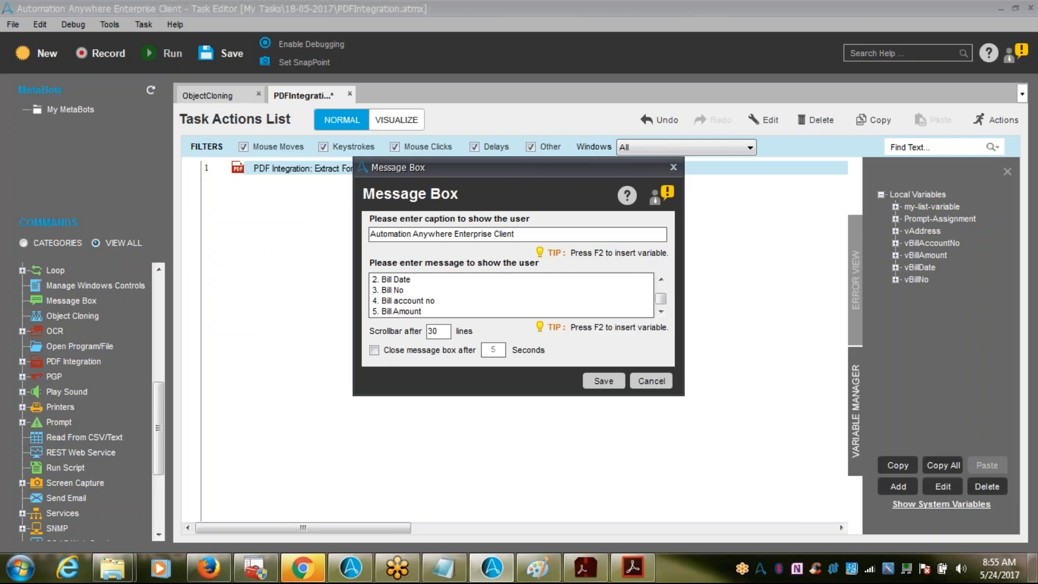
- Append "--" and the vAddress variable to the Address line of the message
key(Up)
key(Right)
key(Right)
text(--)
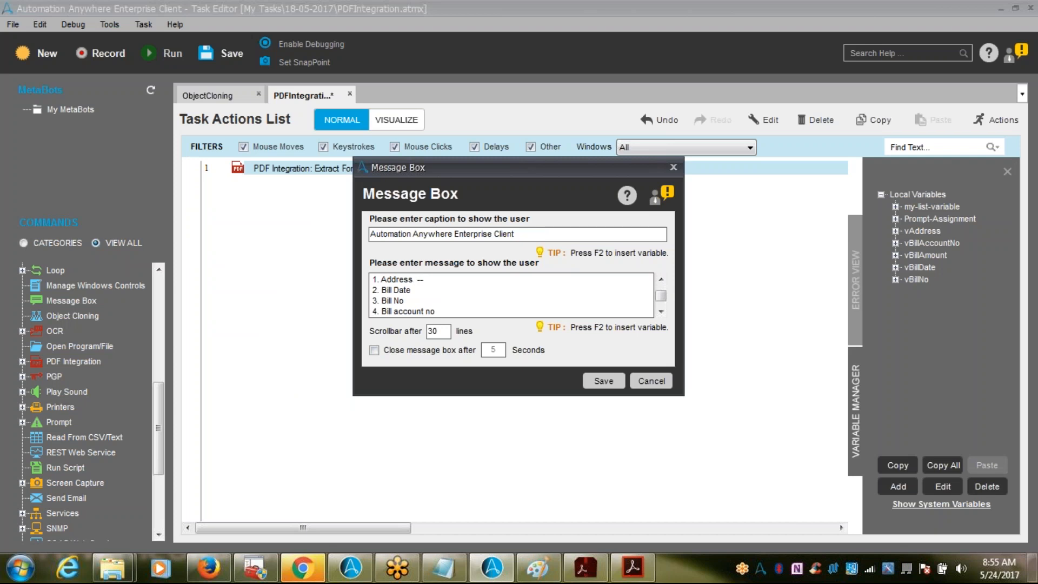
key(F2)
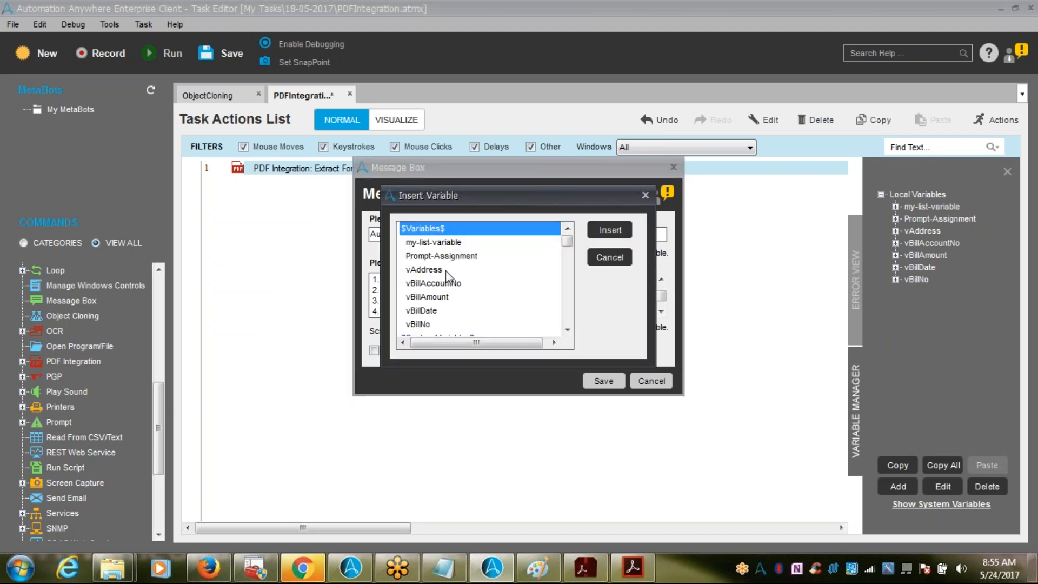
click(445, 270)
click(610, 230)
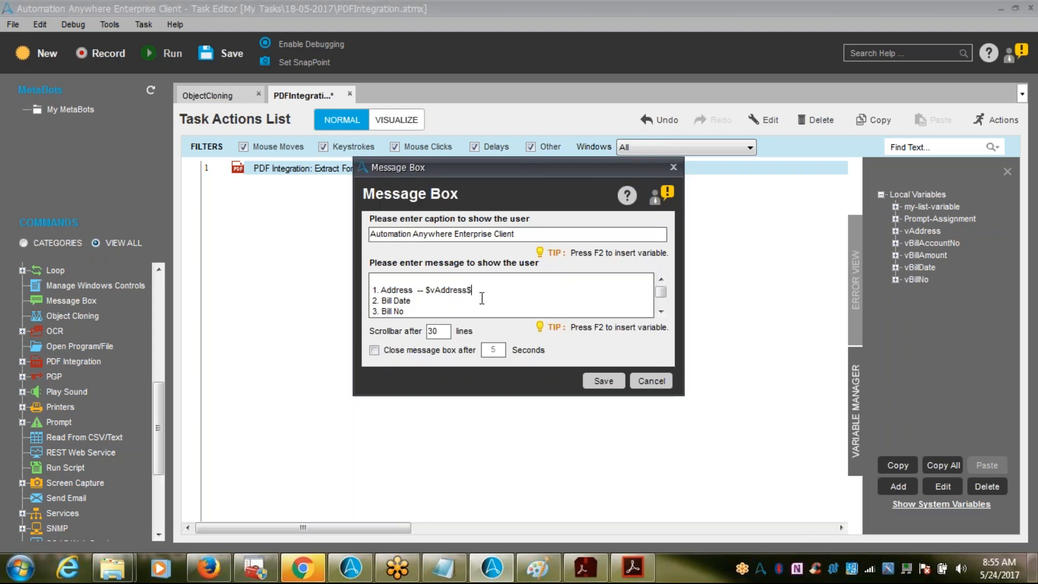
- Append "--" and the vBillDate variable to the Bill Date line of the message
click(442, 301)
text(--)
key(F2)
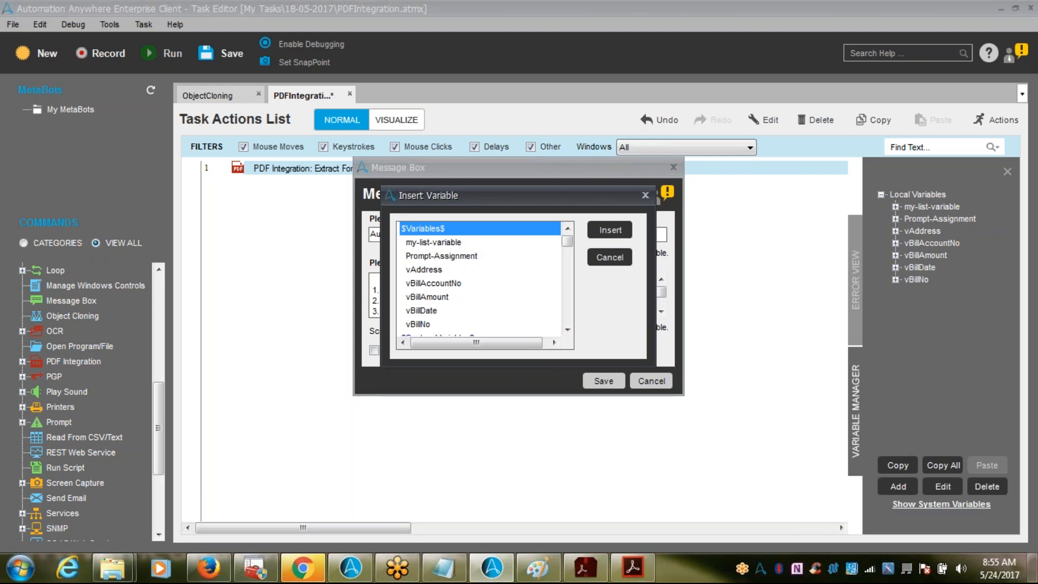
drag(553, 197, 690, 275)
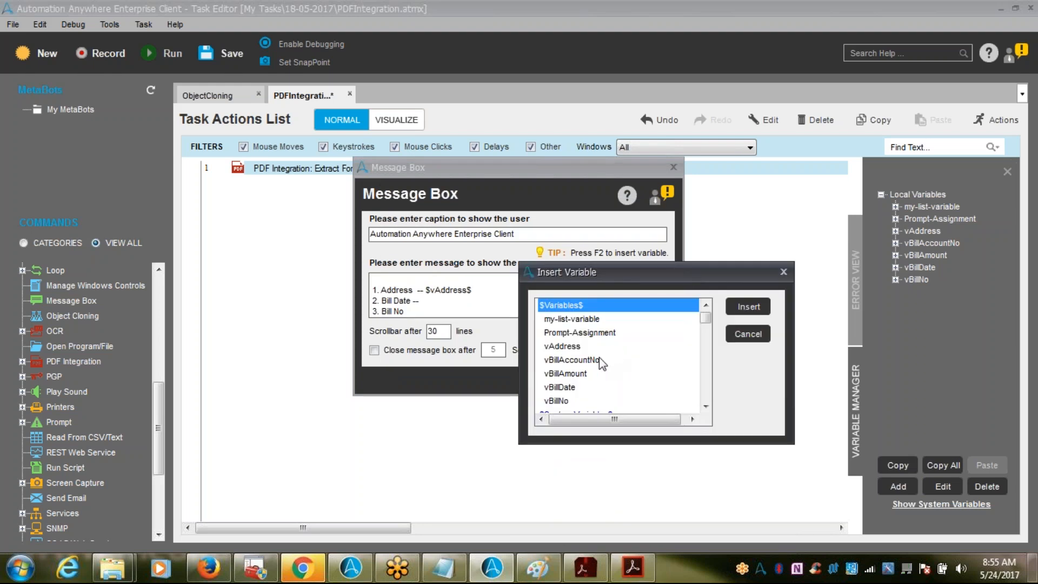
click(562, 387)
click(750, 306)
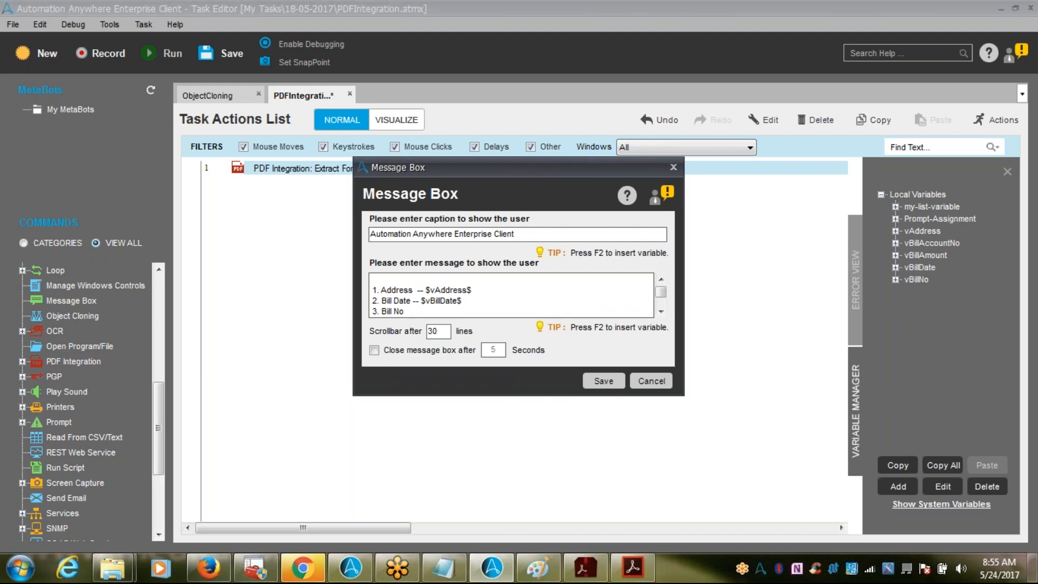
- Append "--" and the vBillNo variable to the Bill No line of the message
text(--)
key(F2)
click(417, 324)
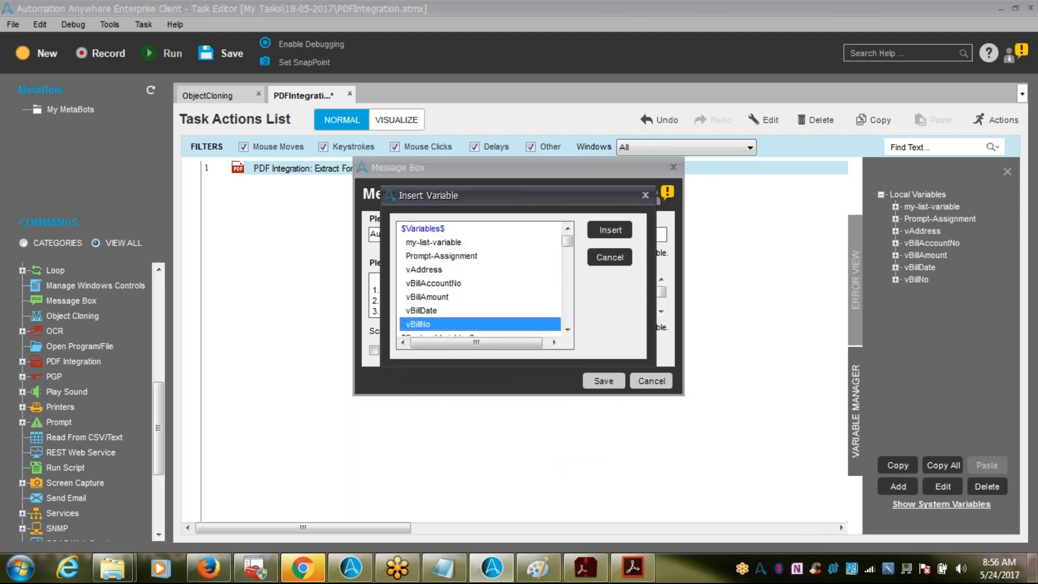
click(610, 229)
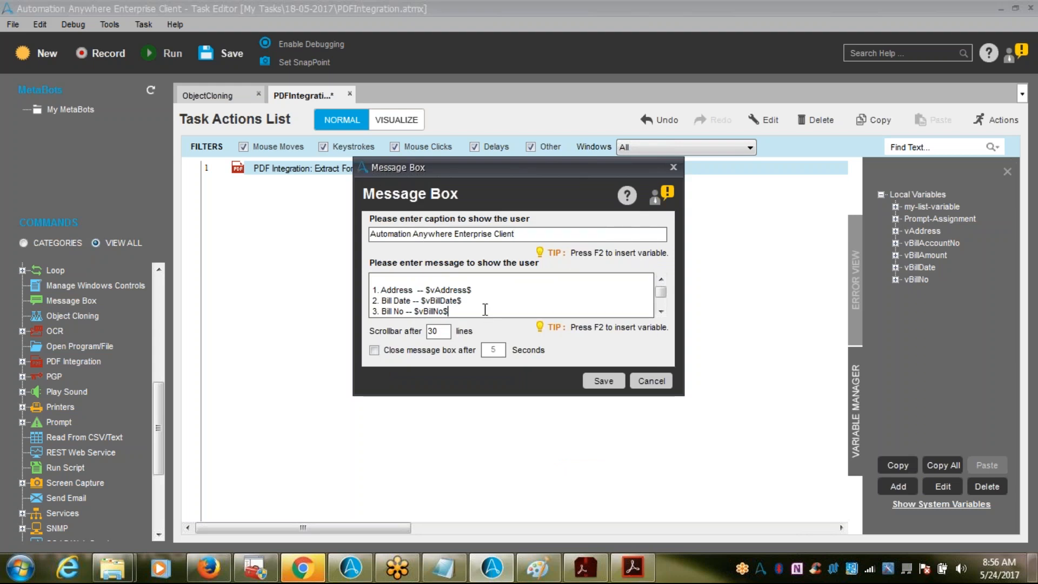
- Complete the Bill account no line of the message with "--" and the vBillAccountNo variable
key(Return)
text(4. Bill account no --)
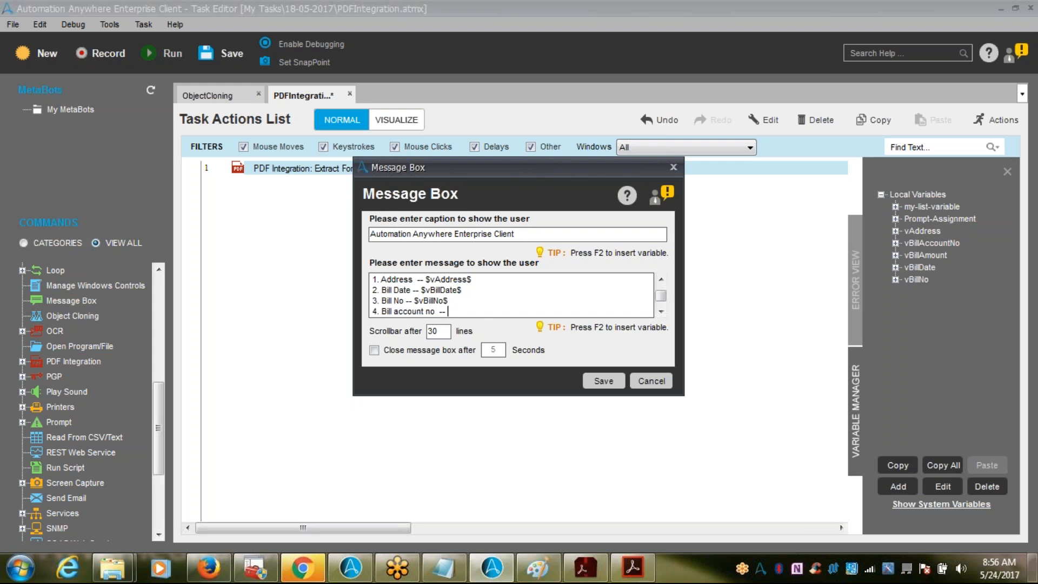
key(F2)
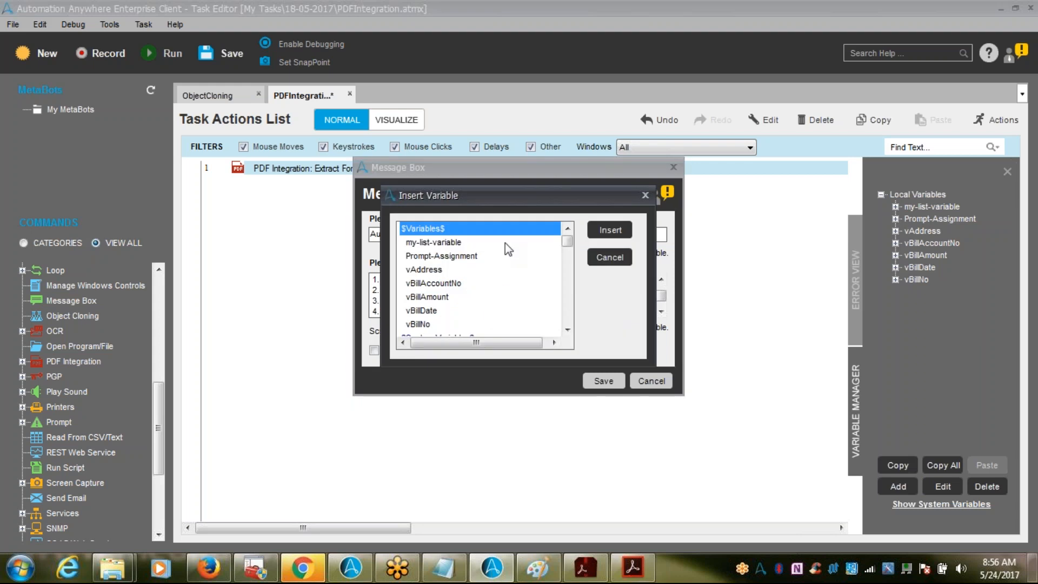
click(459, 282)
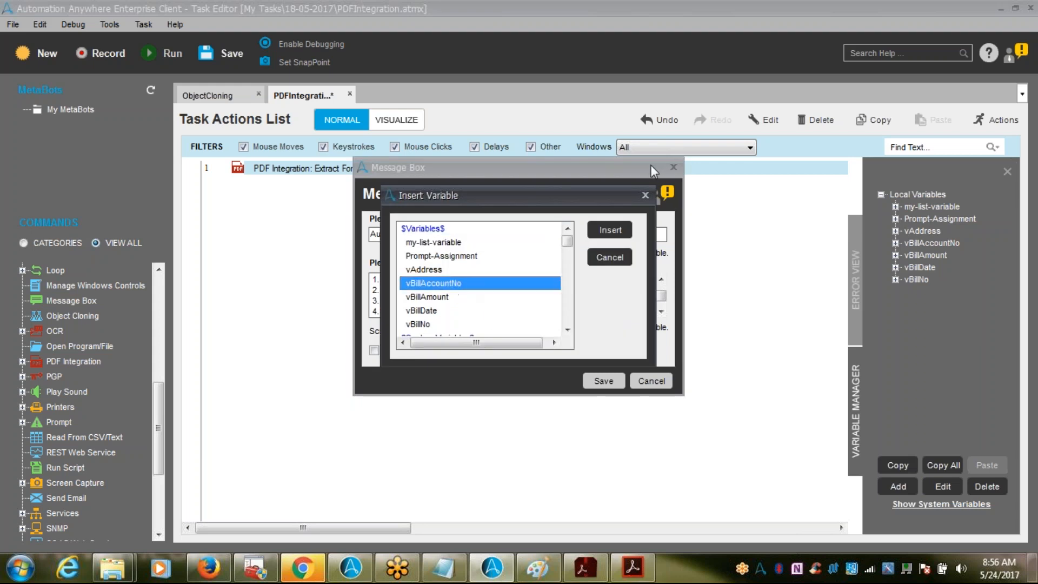
click(601, 232)
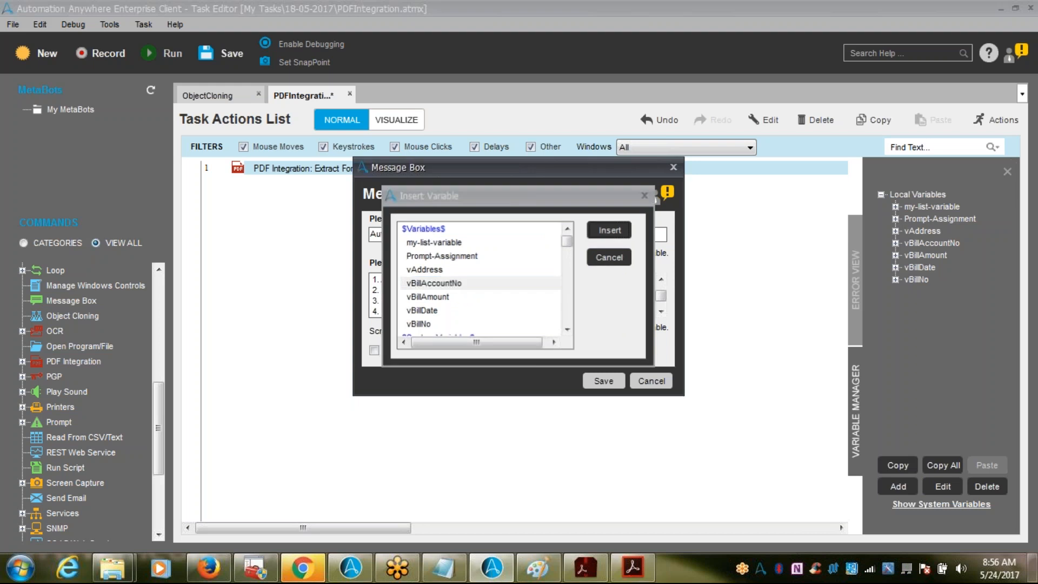
- Complete the Bill Amount line of the message with "--" and the vBillAmount variable
key(Return)
text(5. Bill Amount )
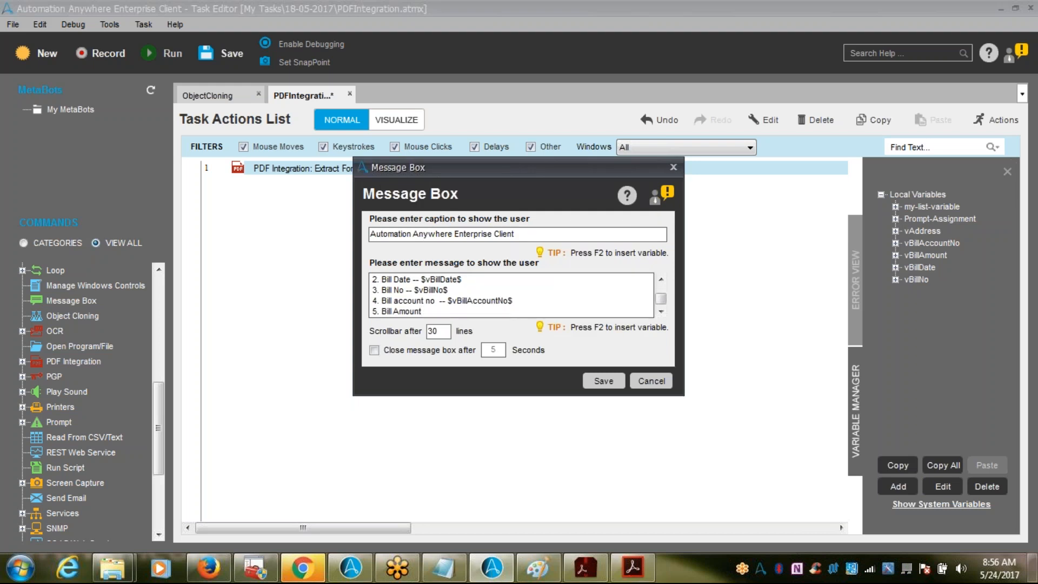
text(--)
key(F2)
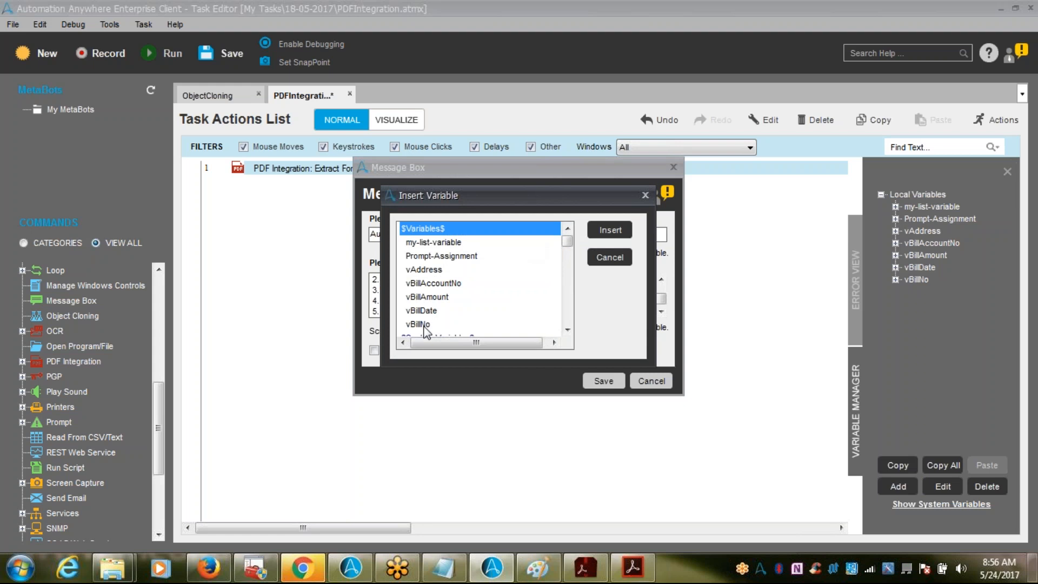
click(430, 297)
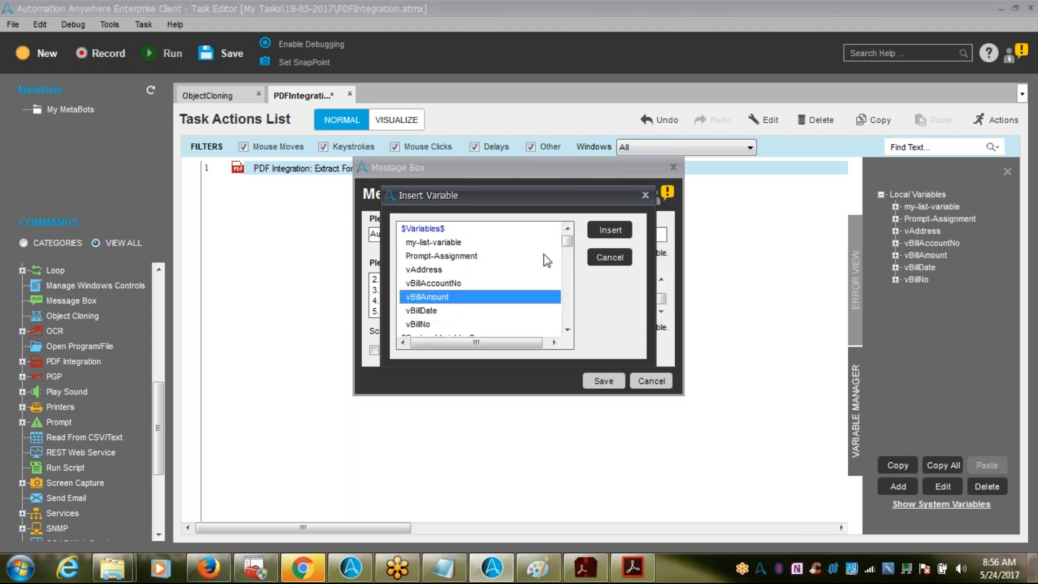
click(600, 242)
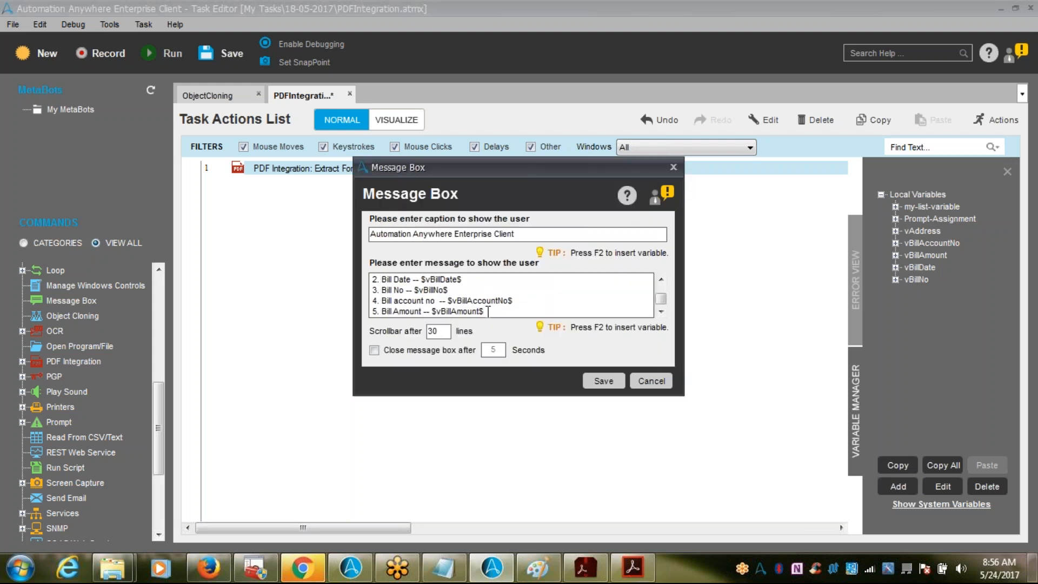
- Review all five message lines to check that each label has its matching variable
key(Up)
key(Up)
key(Up)
key(Up)
key(Down)
key(Down)
key(Down)
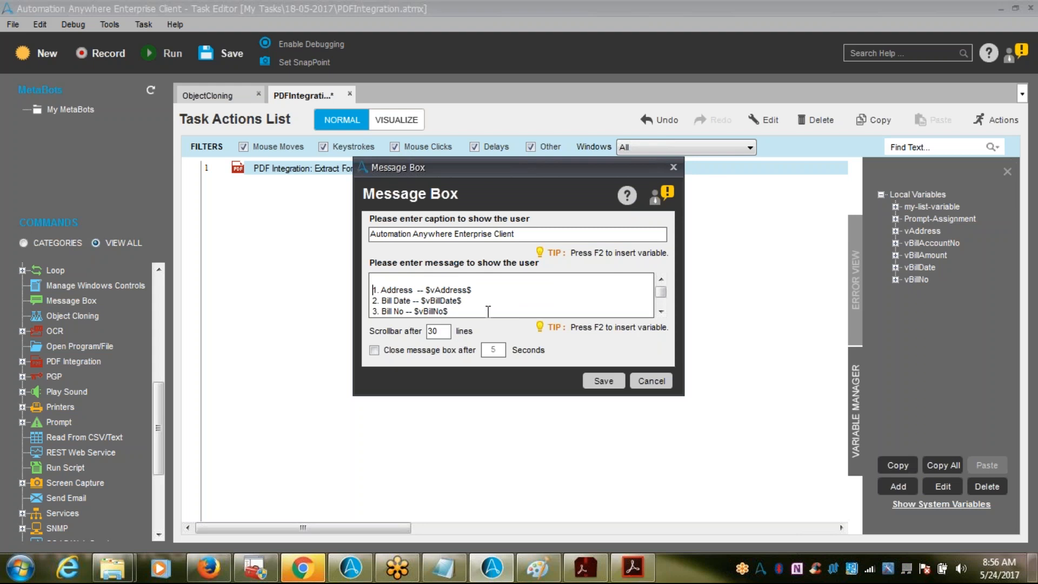
key(Down)
key(Down)
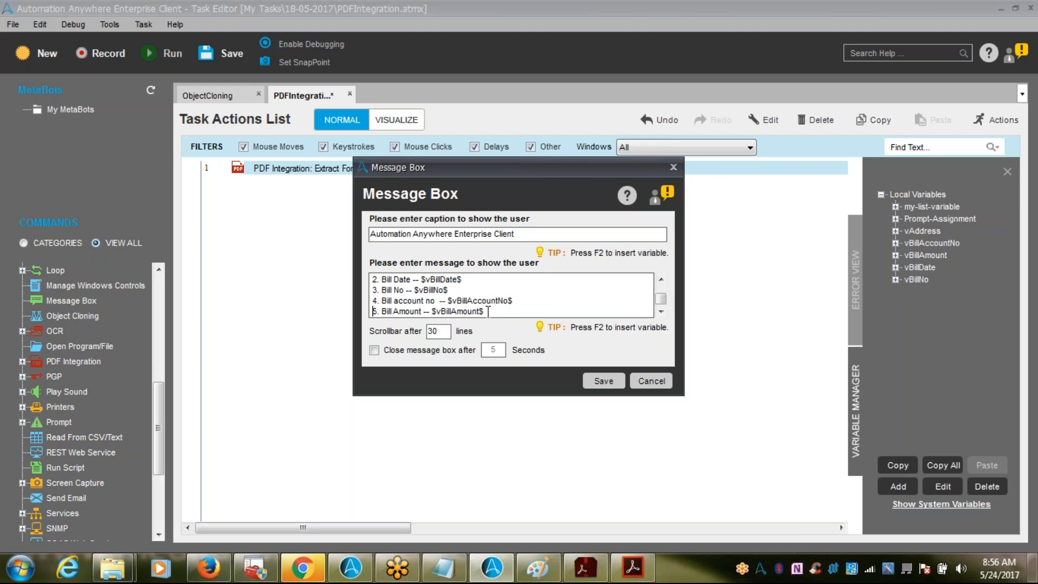
key(shift)
key(shift)
key(shift)
key(shift)
key(shift)
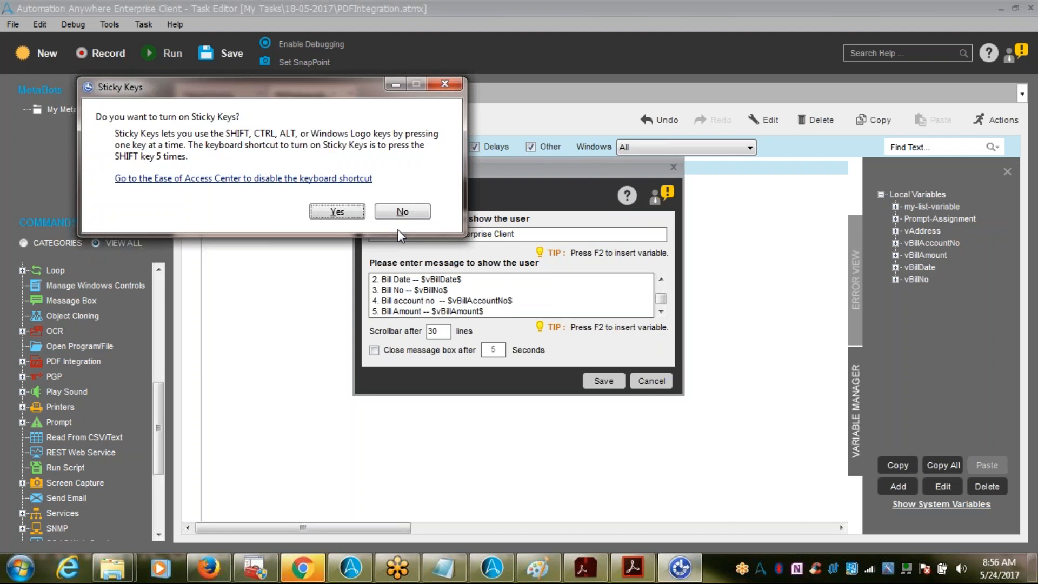
click(402, 212)
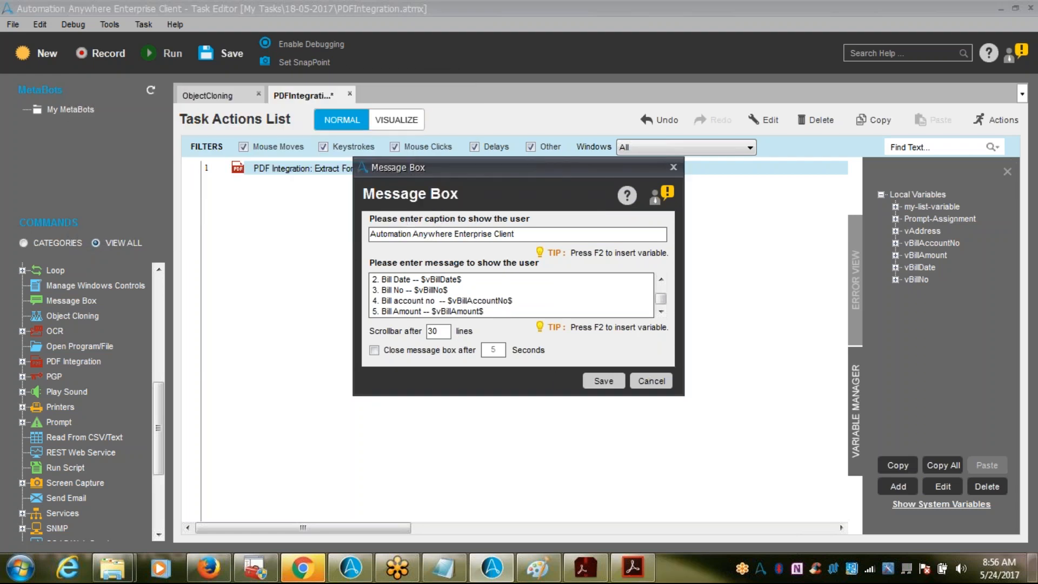
- Save the Message Box command into the task and save the PDFIntegration task
click(603, 381)
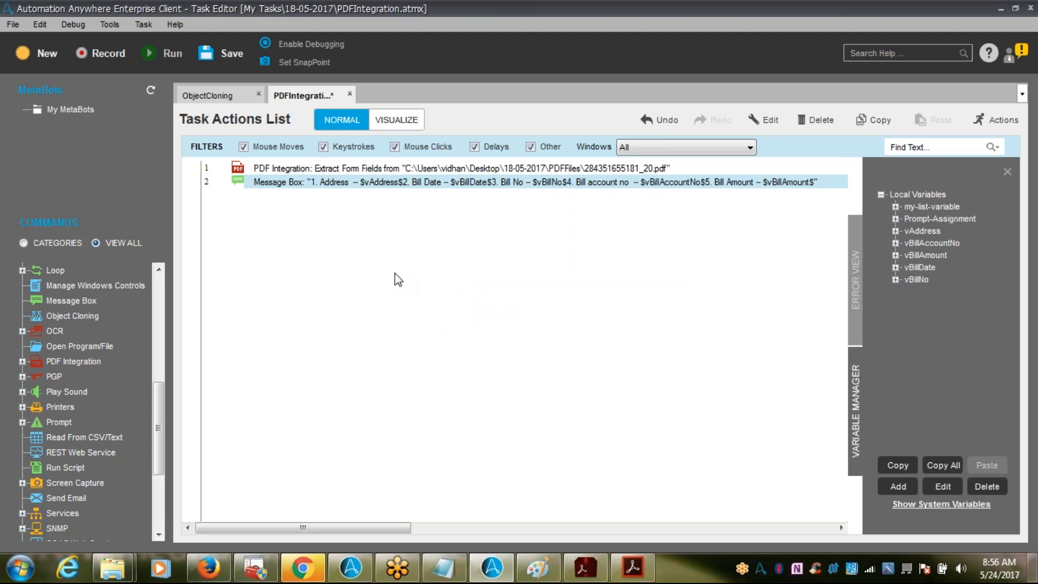
key(ctrl+s)
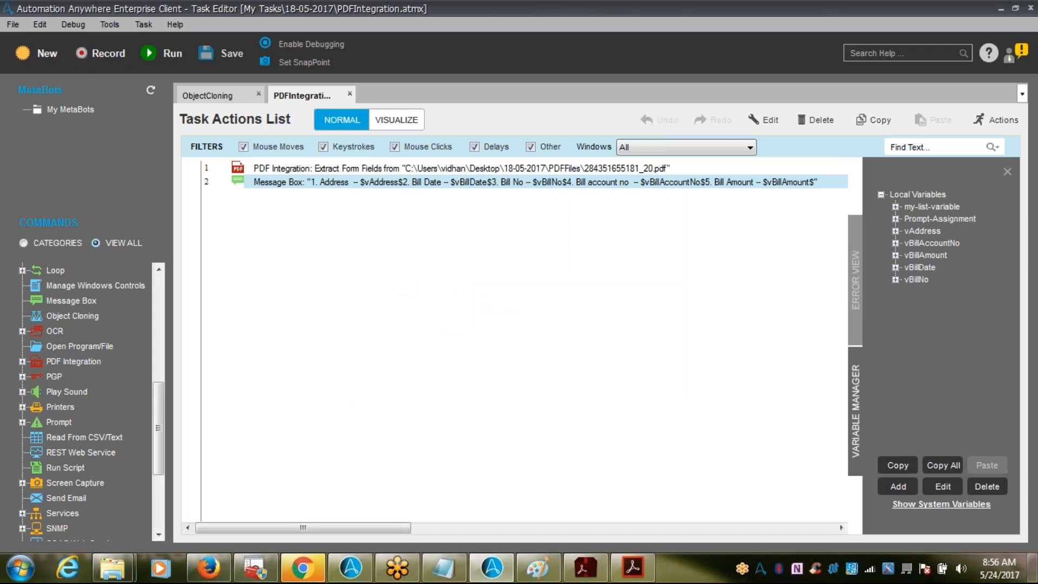
- Run the PDFIntegration task to display the extracted bill values, and close the resulting message
click(144, 60)
mouse_move(640, 567)
click(639, 568)
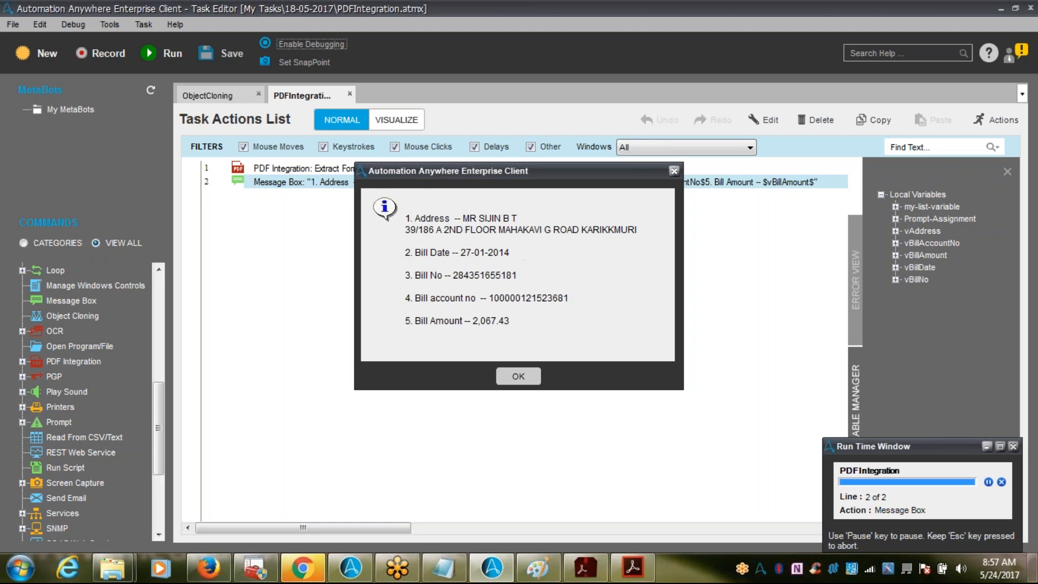
click(519, 377)
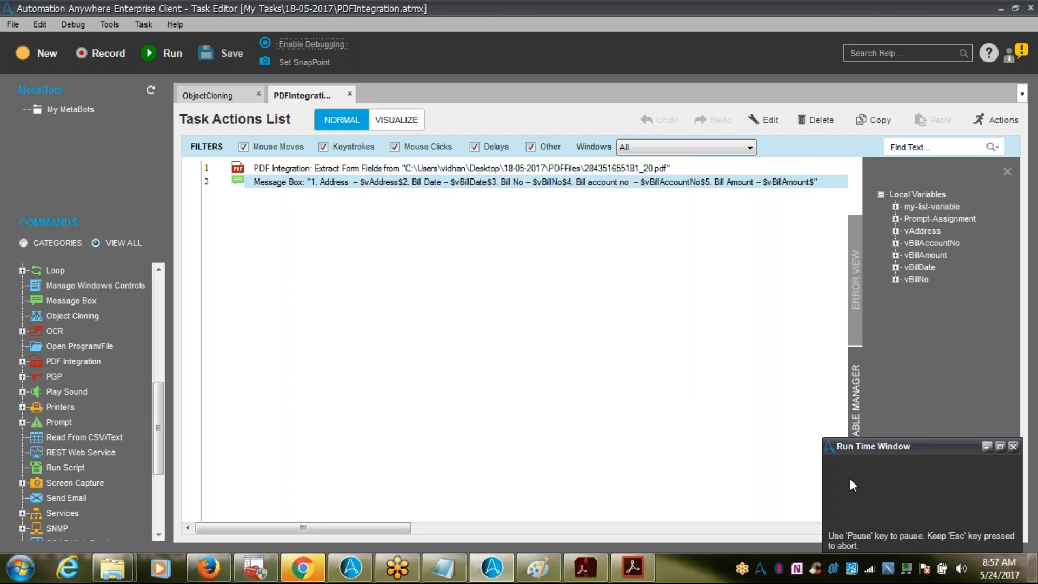
- Reopen the Extract Form Fields command's PDF field viewer and delete the Bill Date field from the inserted fields
double_click(516, 168)
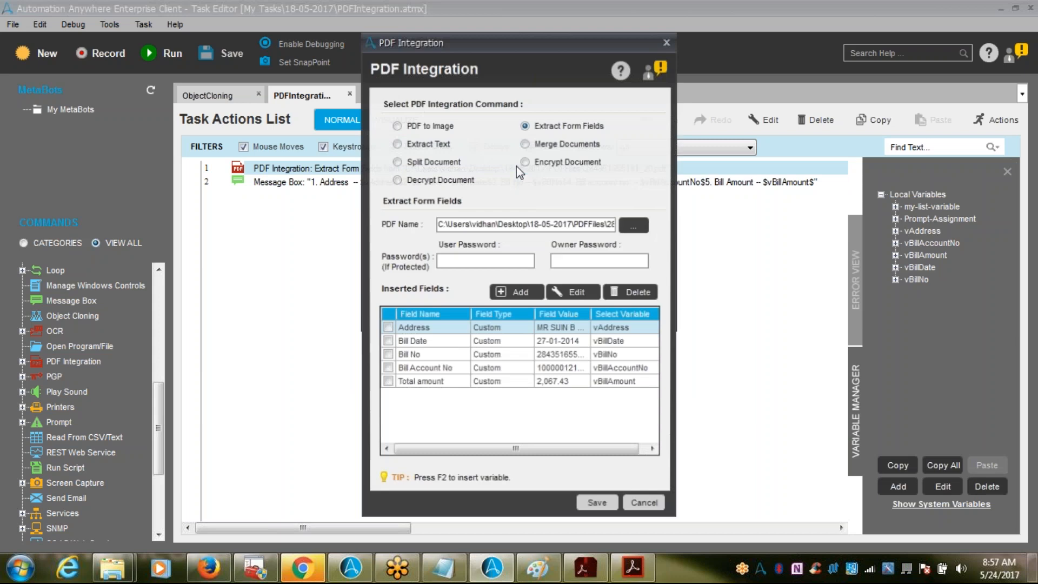
click(529, 295)
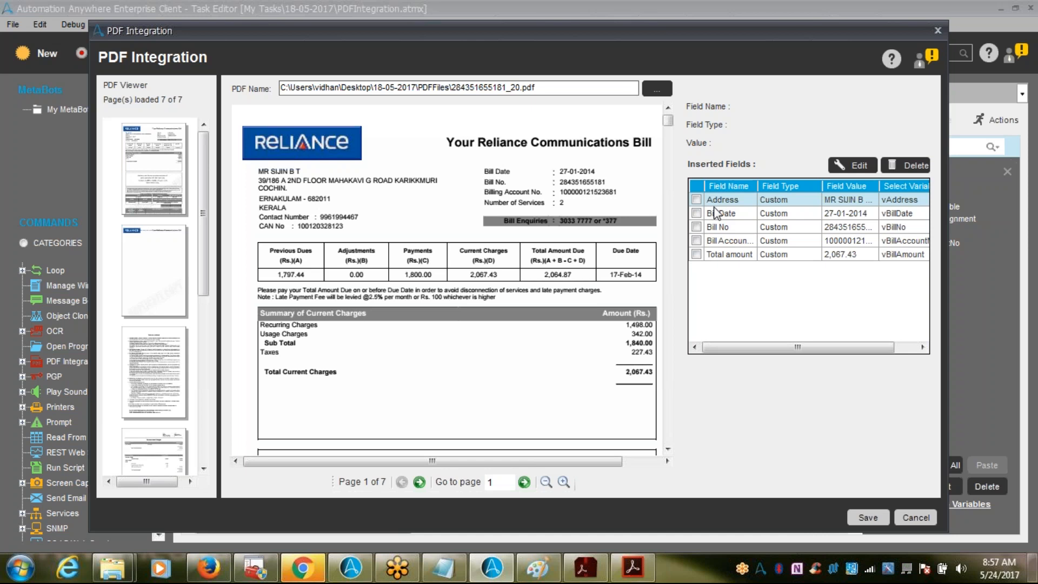
click(696, 213)
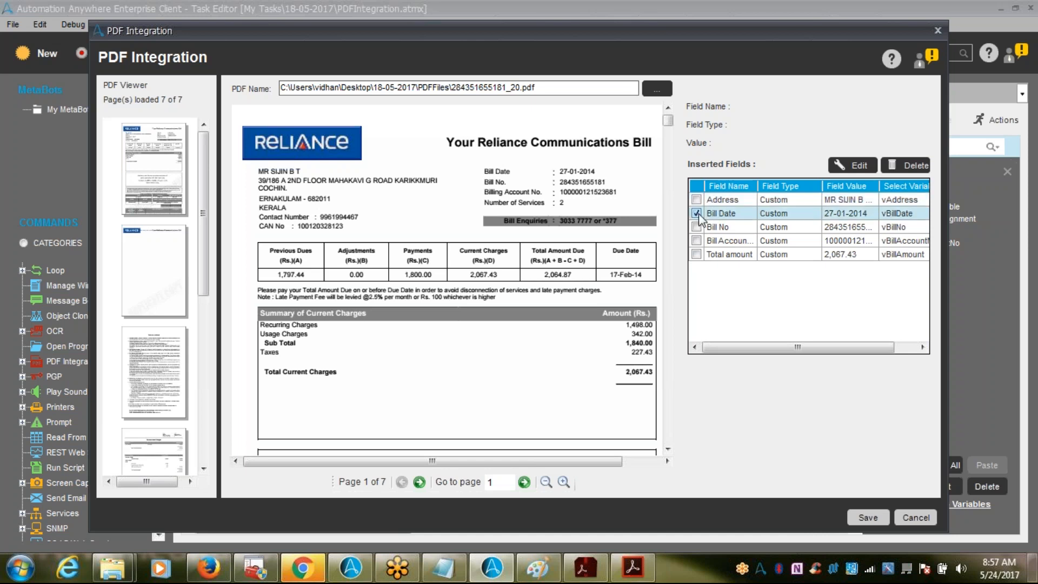
click(906, 171)
click(544, 335)
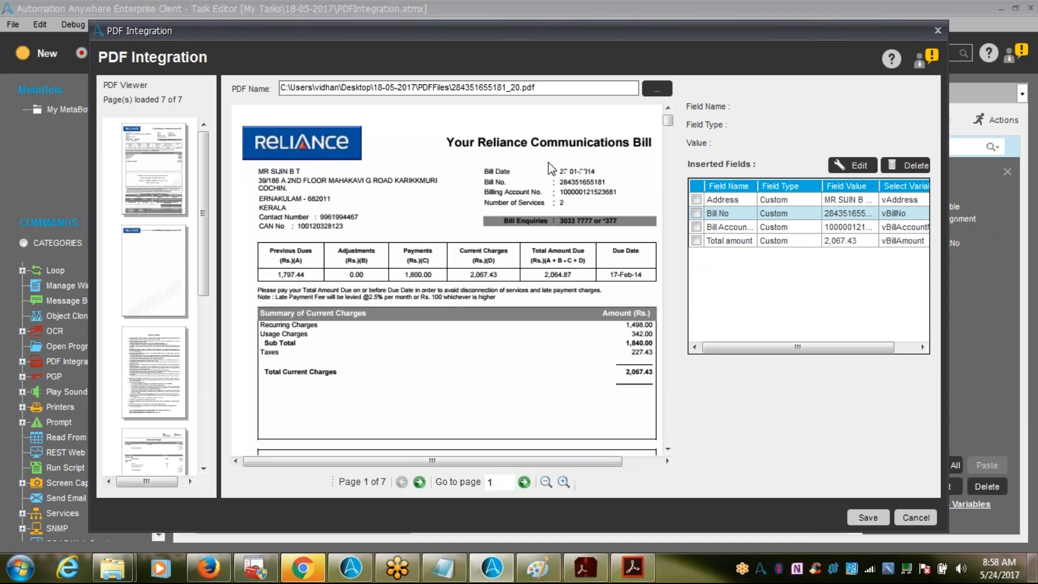
- Mark the bill date area including its leading colon, name the field Bill Date, and assign it to vBillDate
drag(548, 161, 604, 176)
right_click(604, 176)
click(618, 177)
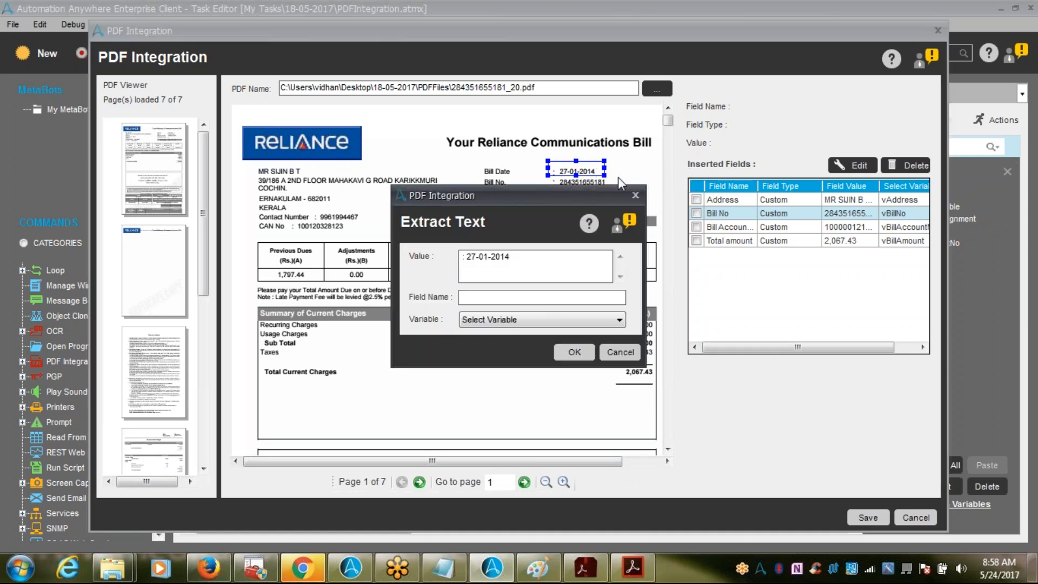
click(468, 257)
click(502, 301)
text(Bill Date)
click(501, 322)
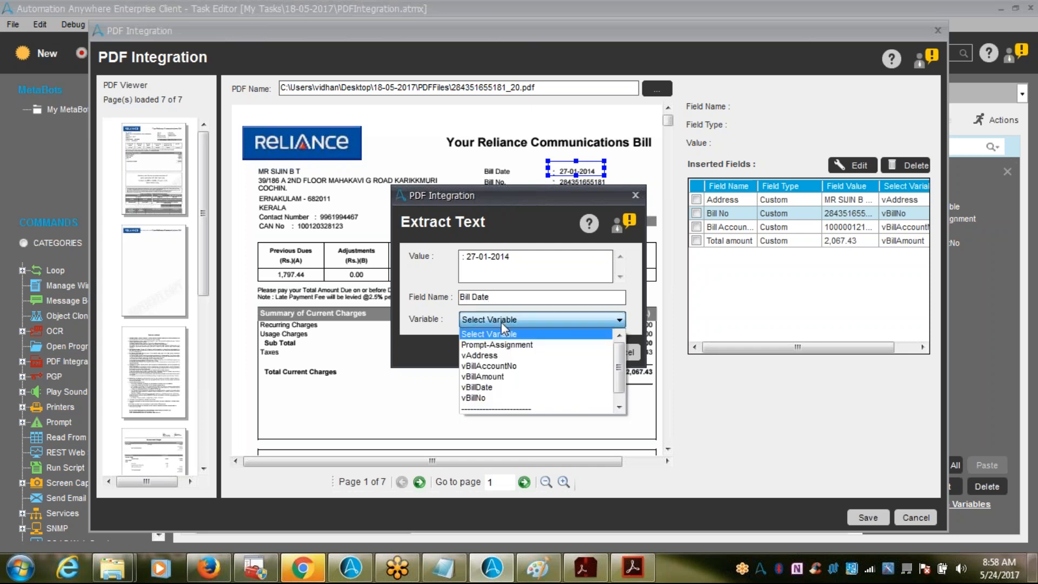
click(489, 387)
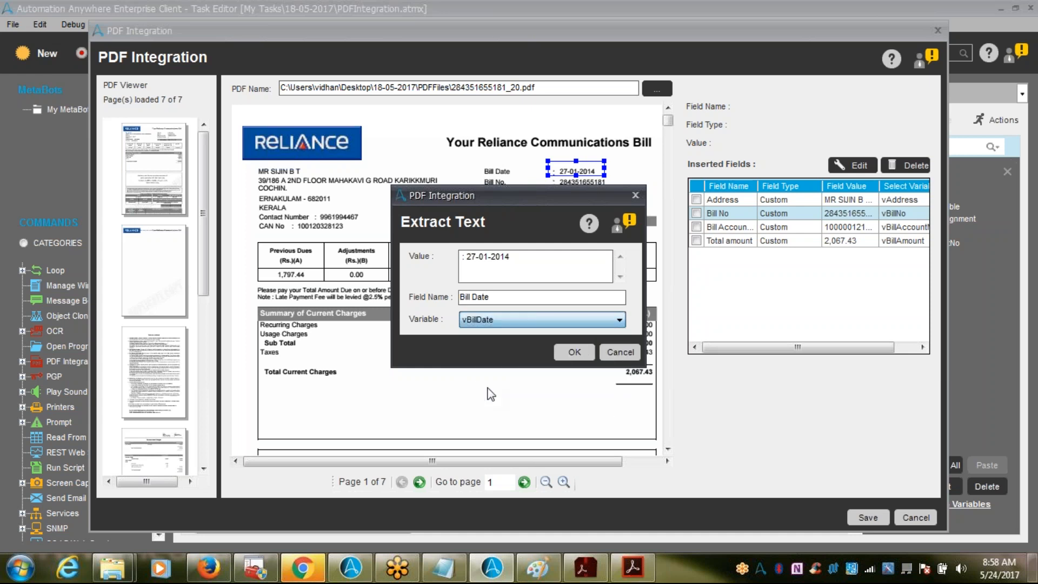
click(575, 353)
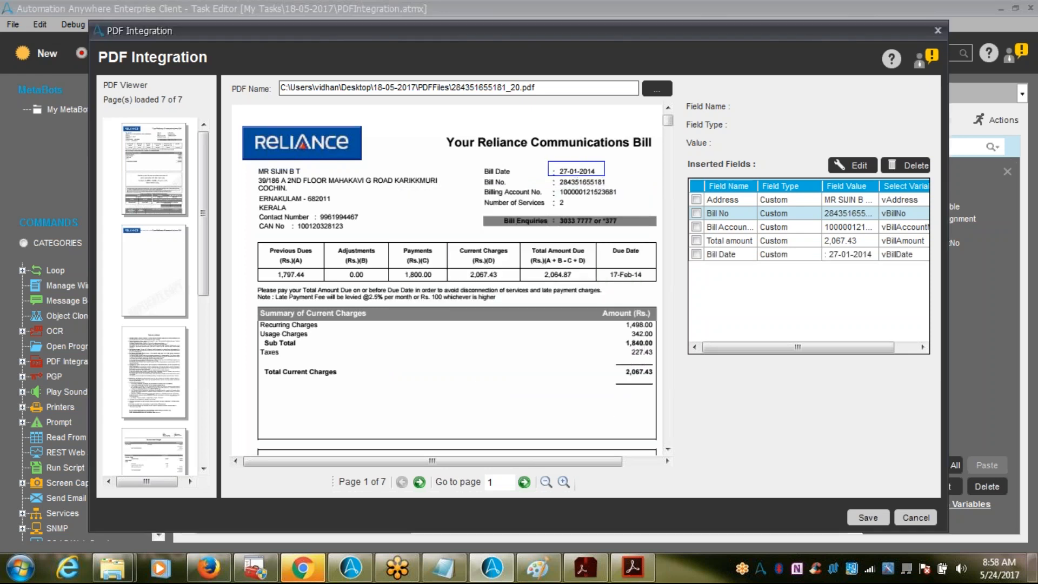
- Save the inserted fields into the Extract Form Fields command and save the PDFIntegration task
click(866, 519)
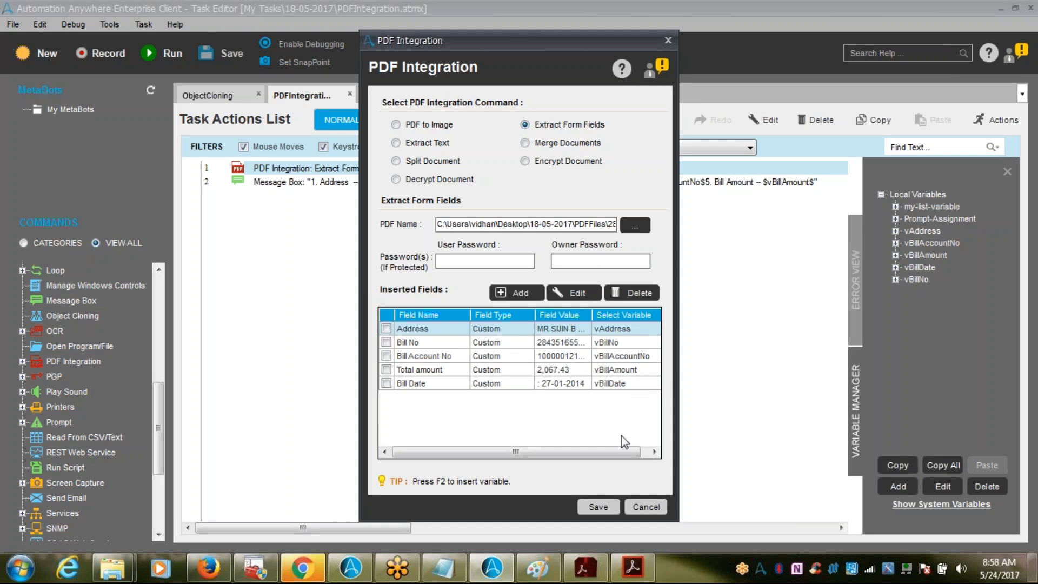
click(598, 508)
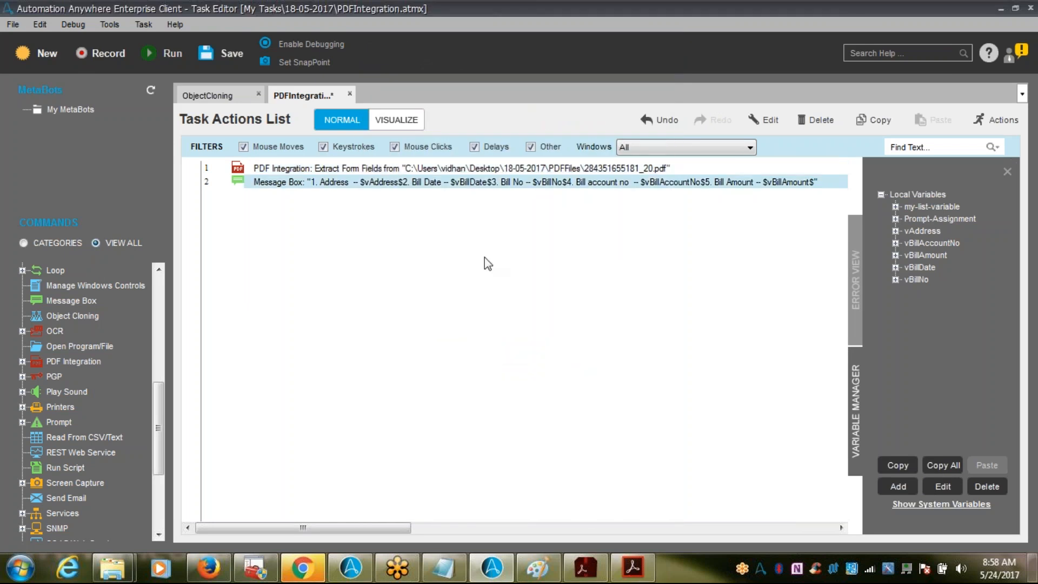
key(ctrl+s)
- Run the PDFIntegration task to check the displayed Bill Date value, and close the resulting message
click(173, 54)
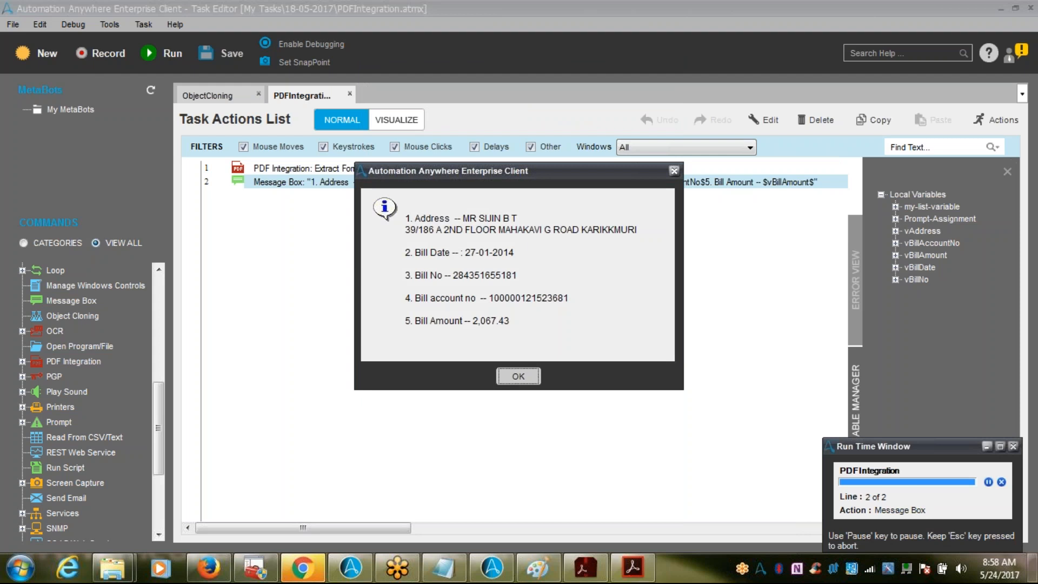
drag(460, 252, 469, 255)
click(523, 374)
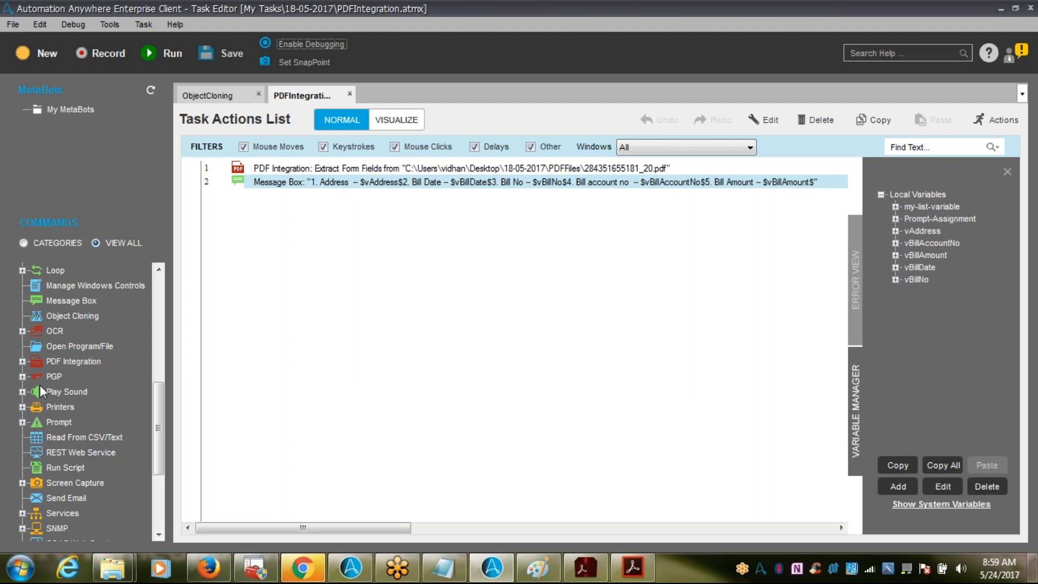
- Find the String Operation commands and add a Replace operation to the task
key(s)
key(s)
key(s)
key(s)
key(s)
key(s)
key(s)
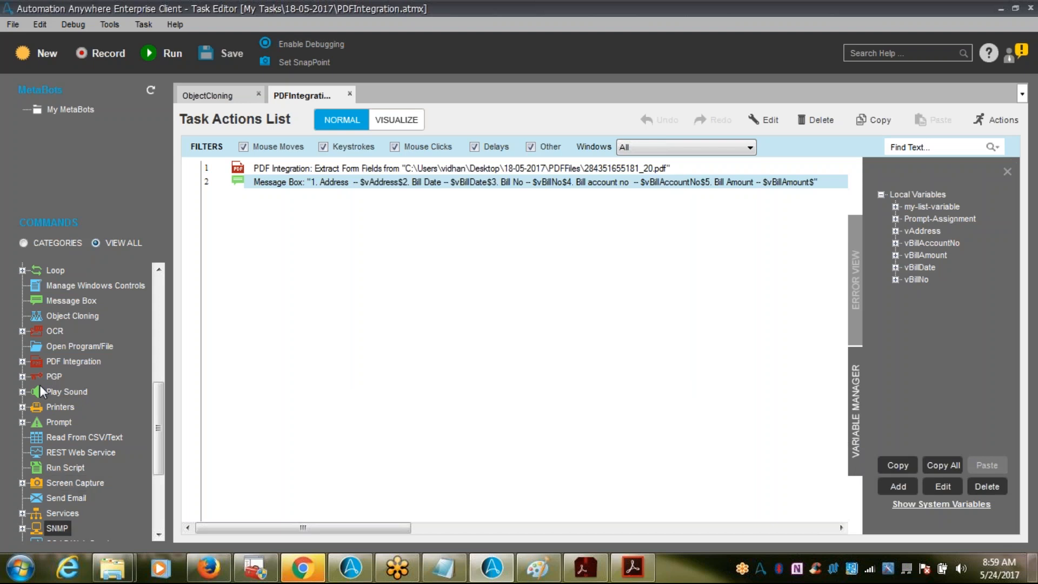
key(s)
key(s)
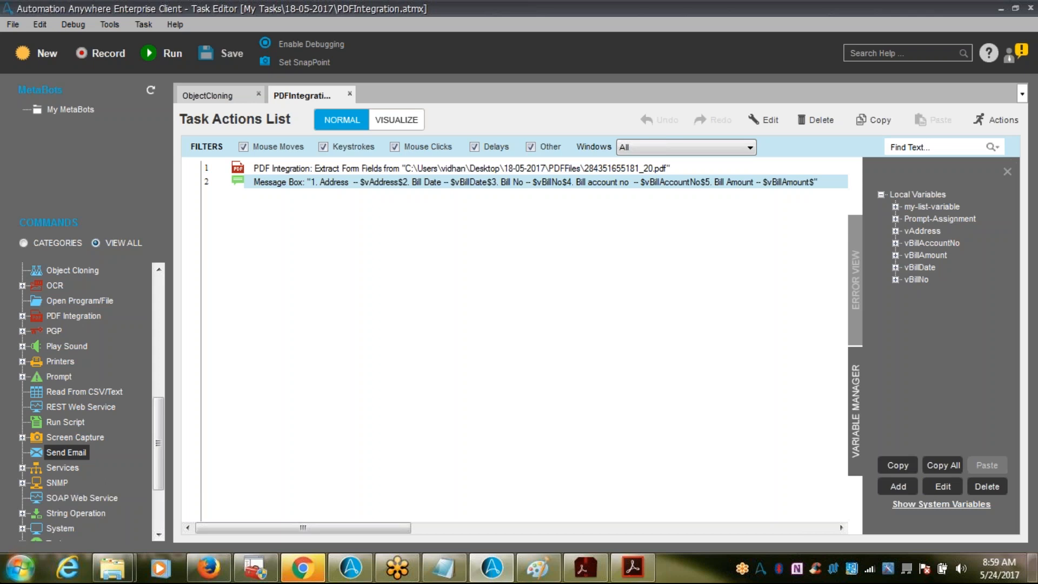
click(22, 513)
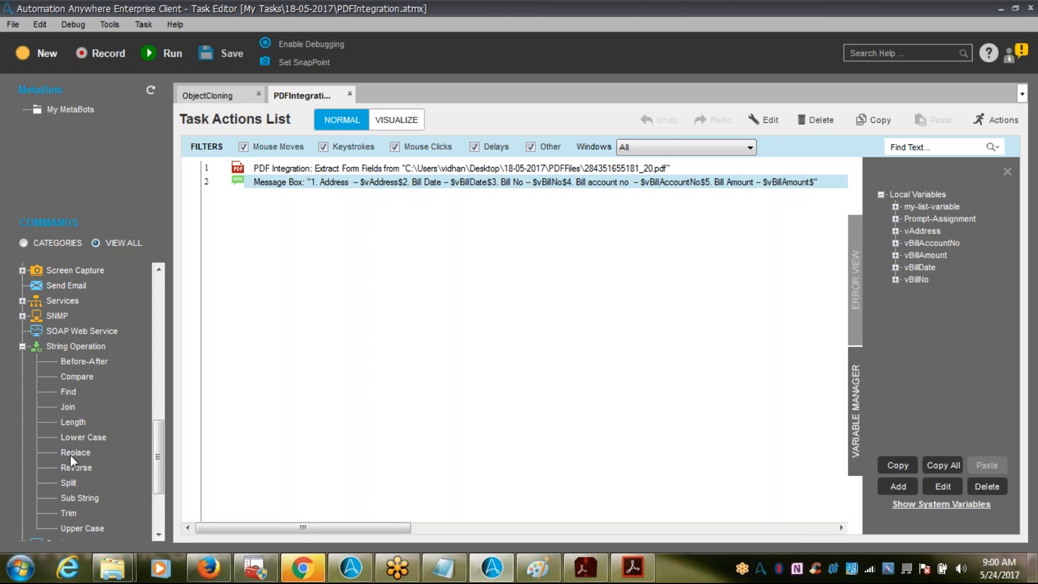
click(75, 391)
click(76, 455)
drag(76, 455, 352, 375)
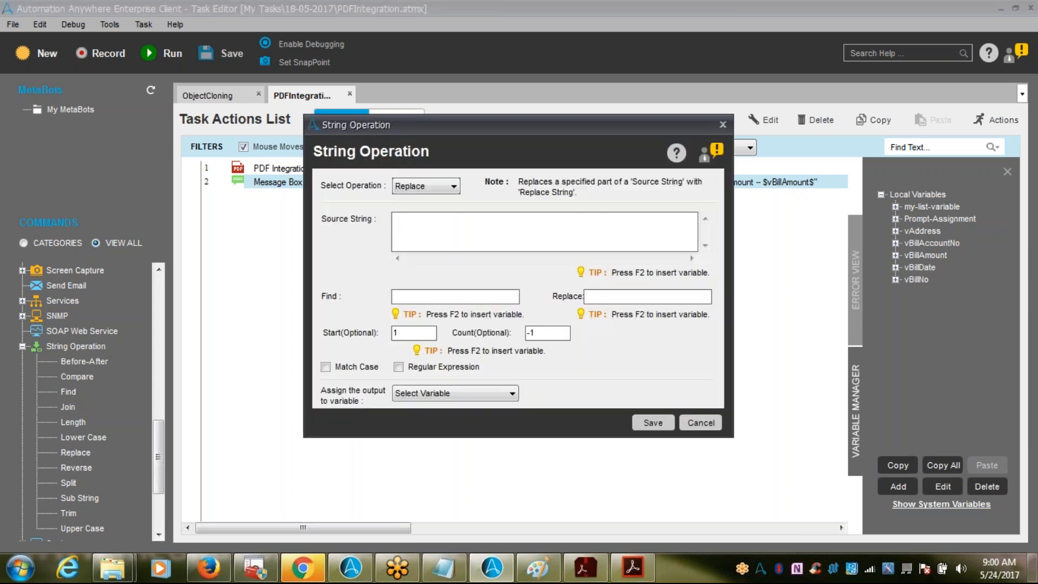
- Insert the vBillDate variable as the source string of the Replace operation
click(489, 235)
drag(519, 120, 528, 189)
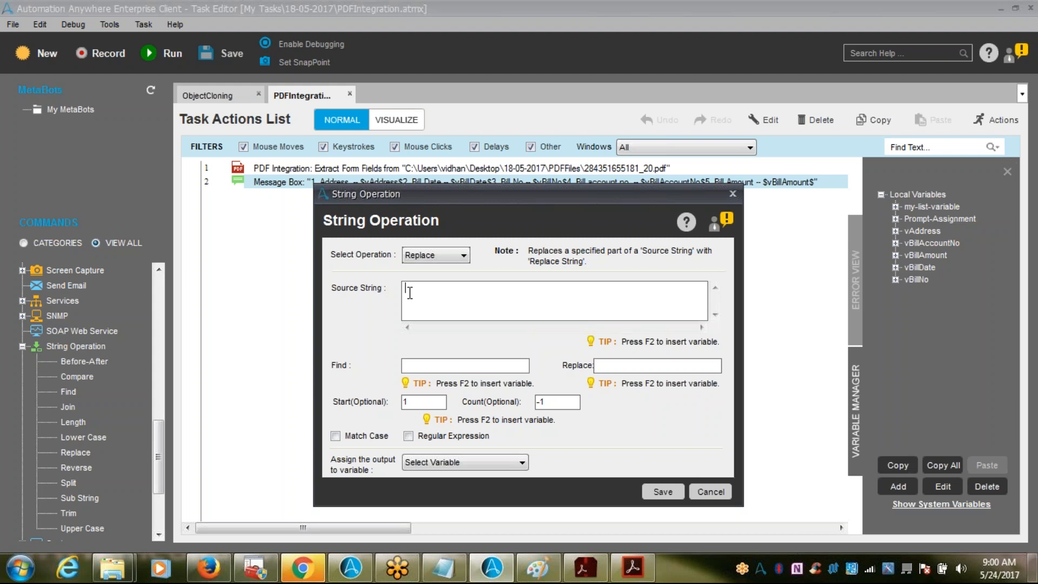
key(F2)
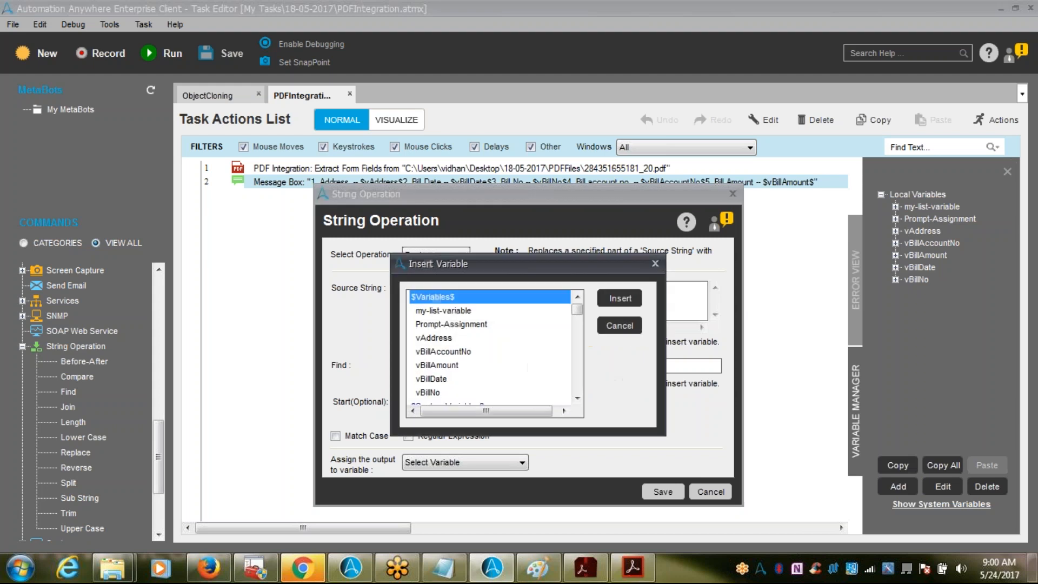
click(440, 379)
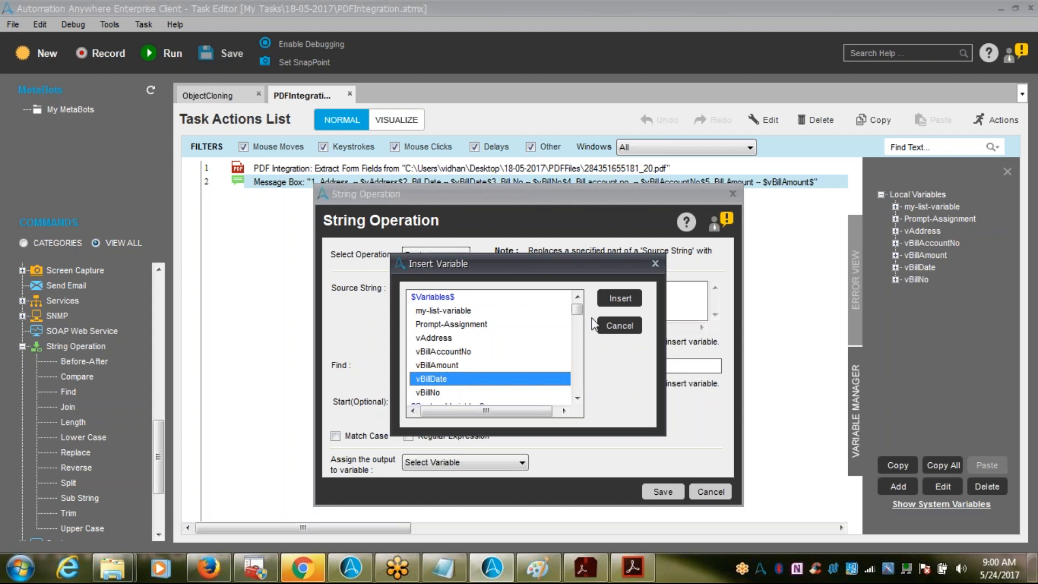
click(619, 298)
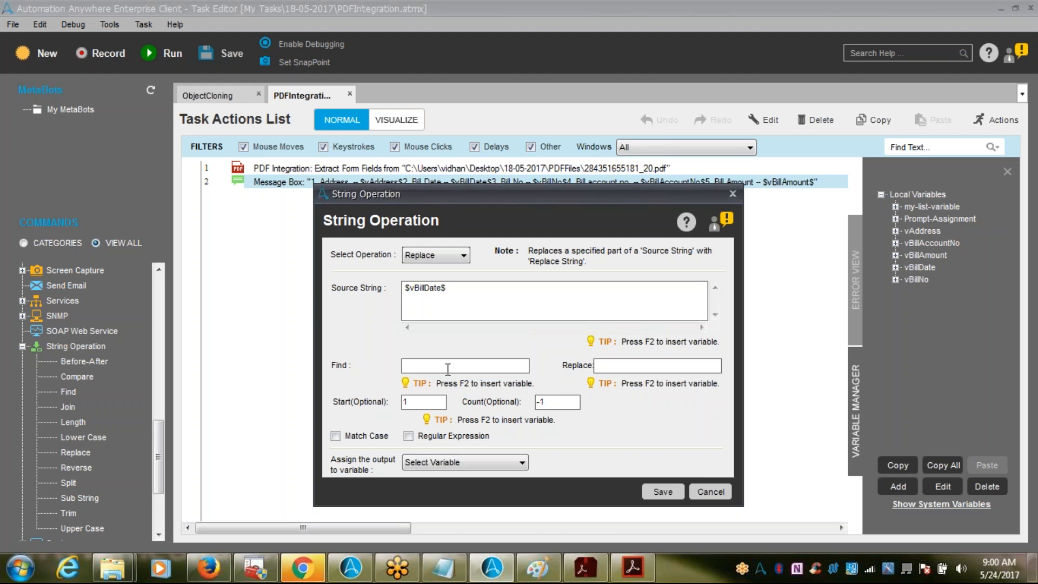
- Set the operation to replace ": " with an empty string, assign the output to vBillDate, and save the command
text(:)
click(611, 366)
click(498, 467)
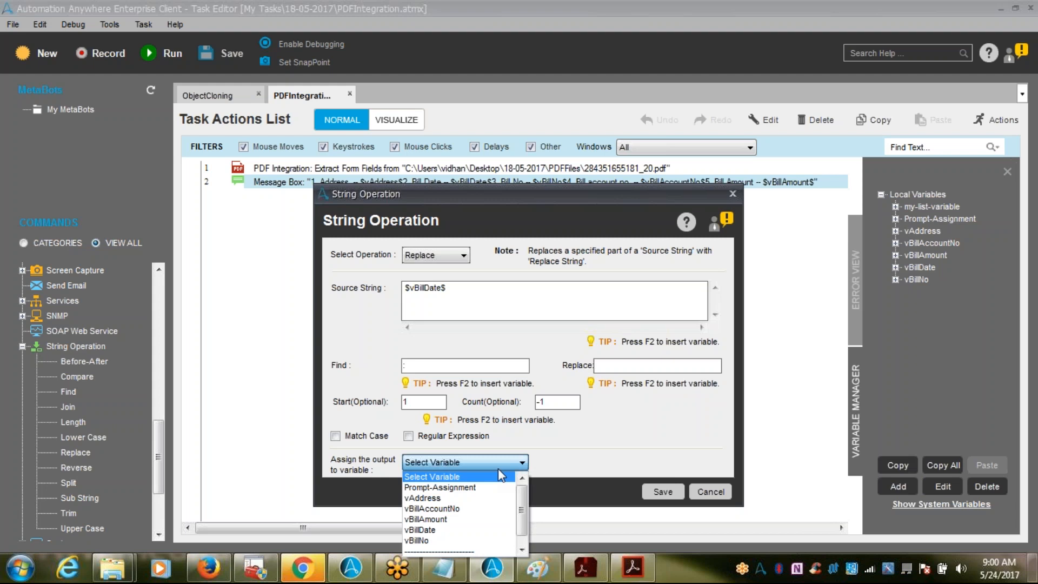
click(459, 531)
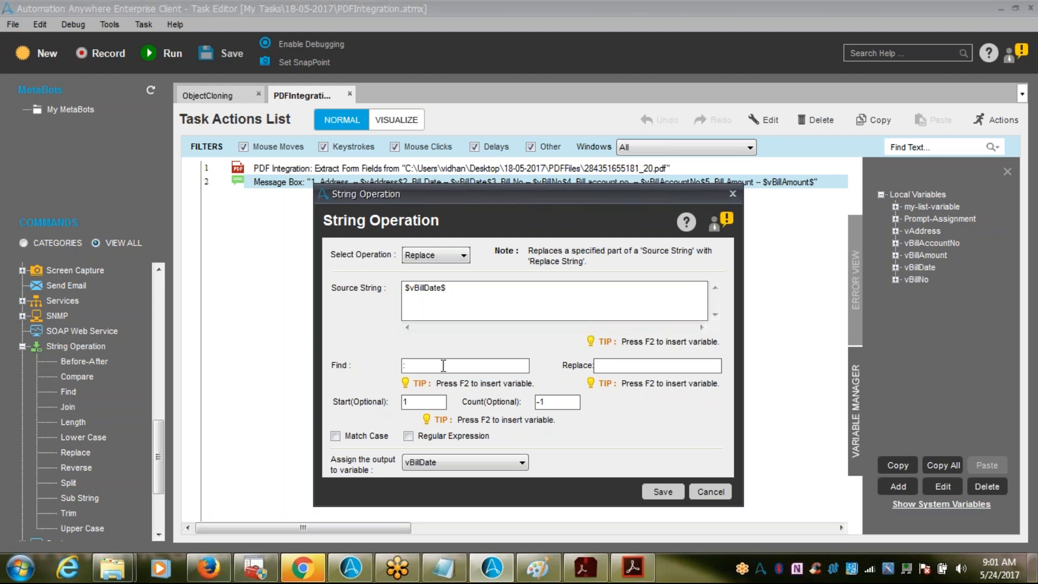
click(660, 361)
click(657, 492)
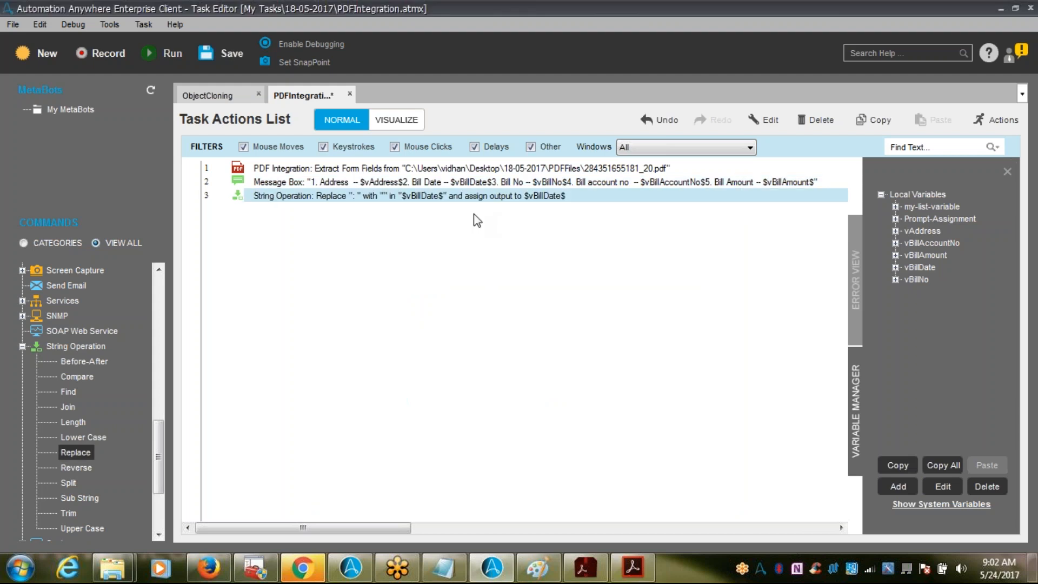
- Move the Message Box command below the String Operation command and save the task
click(428, 184)
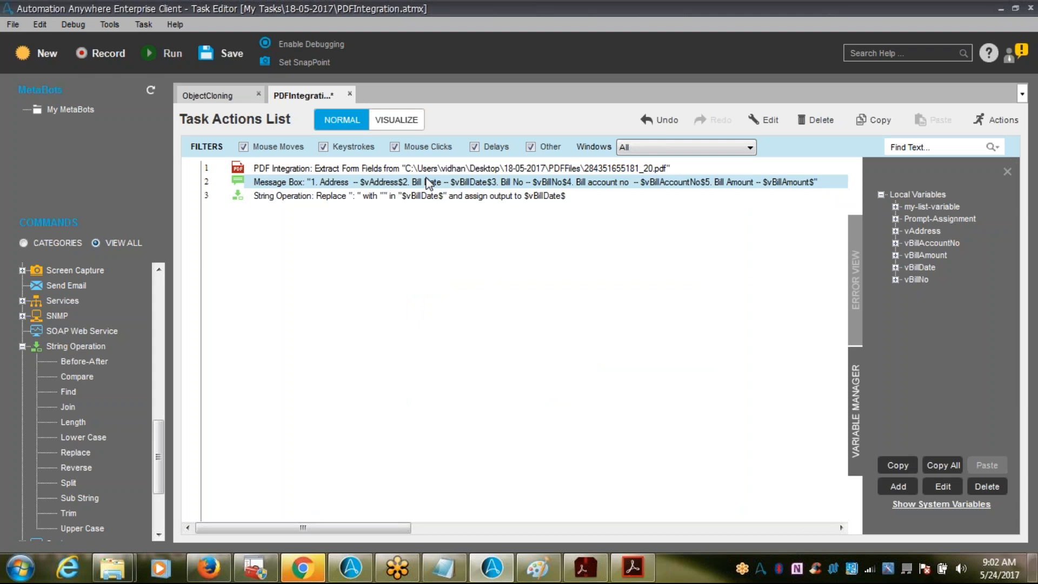
drag(428, 183, 423, 210)
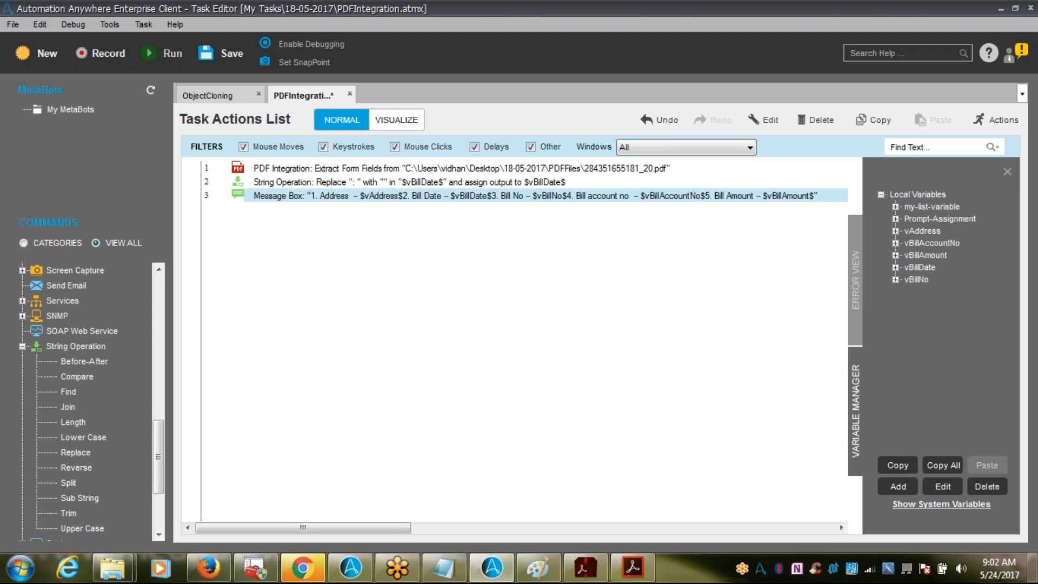
key(ctrl+s)
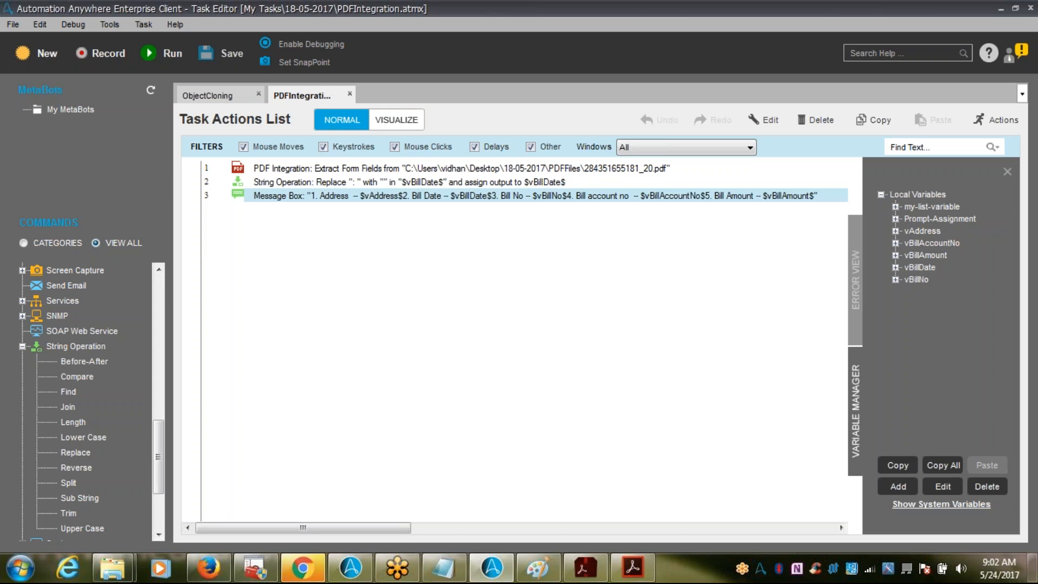
- View the source bill in Adobe Acrobat Reader, and run the PDFIntegration task, closing its message box
click(644, 574)
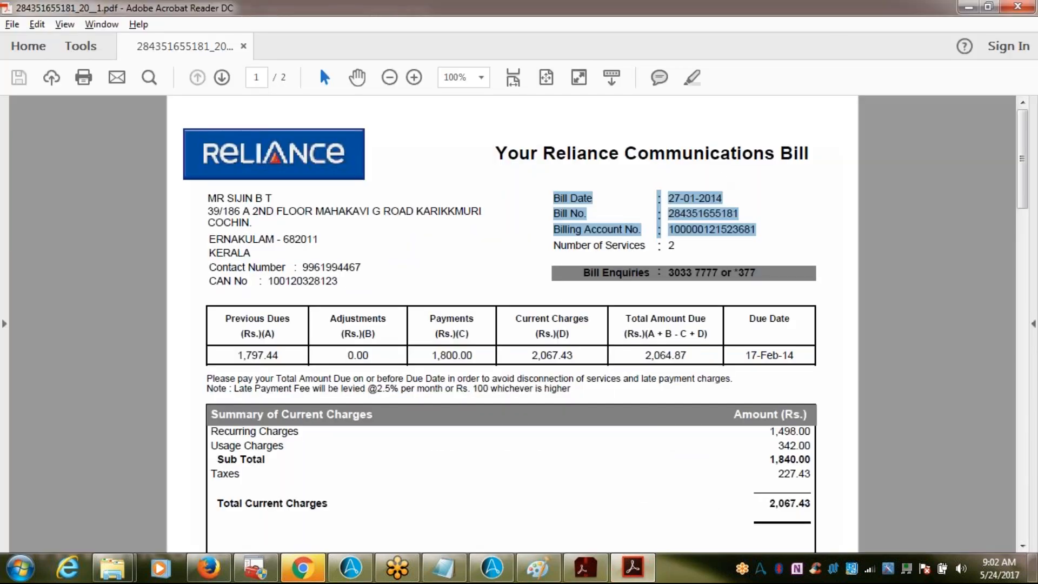
click(970, 10)
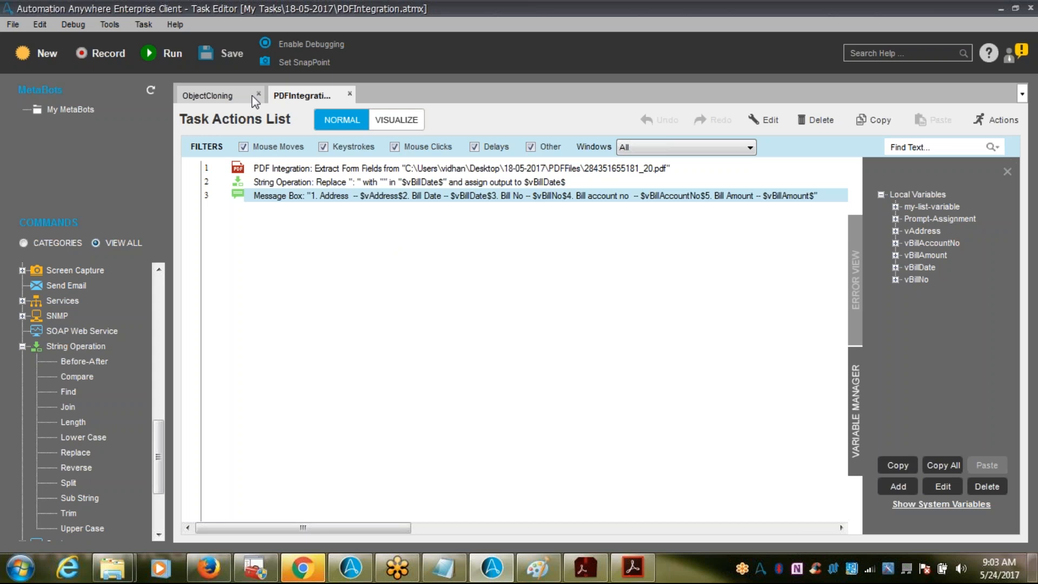
click(147, 54)
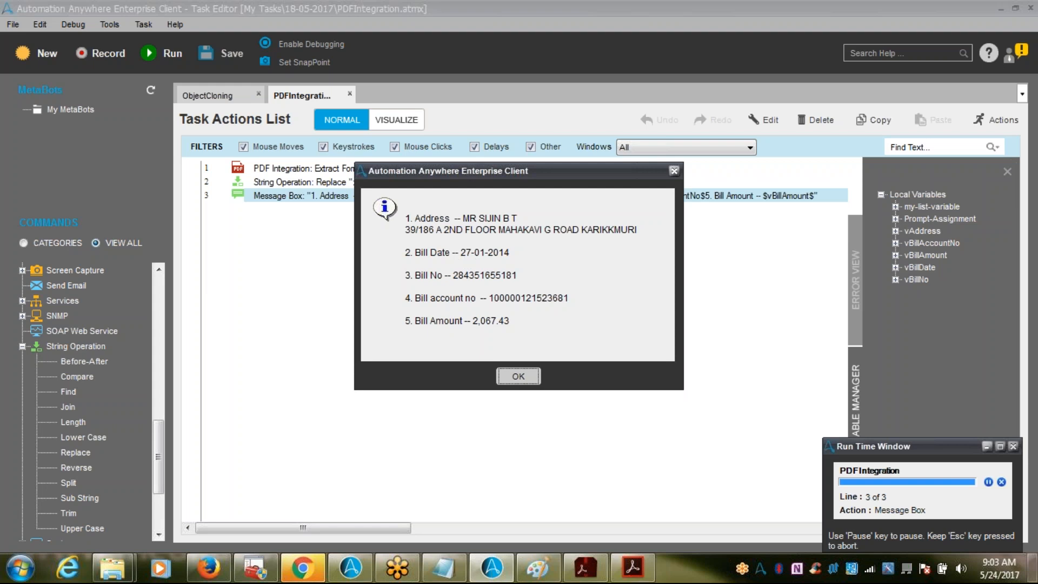
click(520, 382)
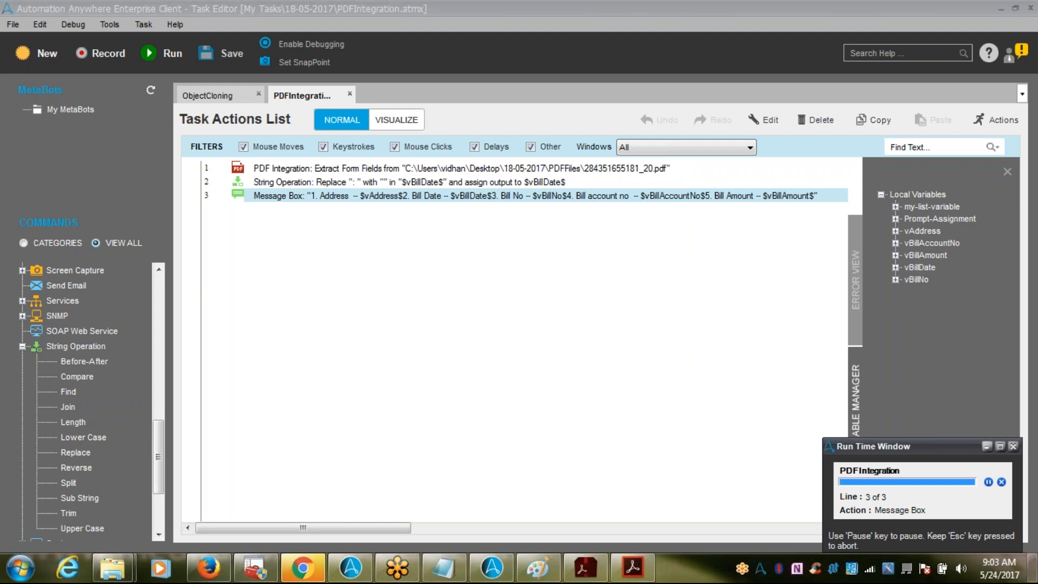
- Review the three commands in the task's action list and the source bill in Adobe Acrobat Reader
click(373, 184)
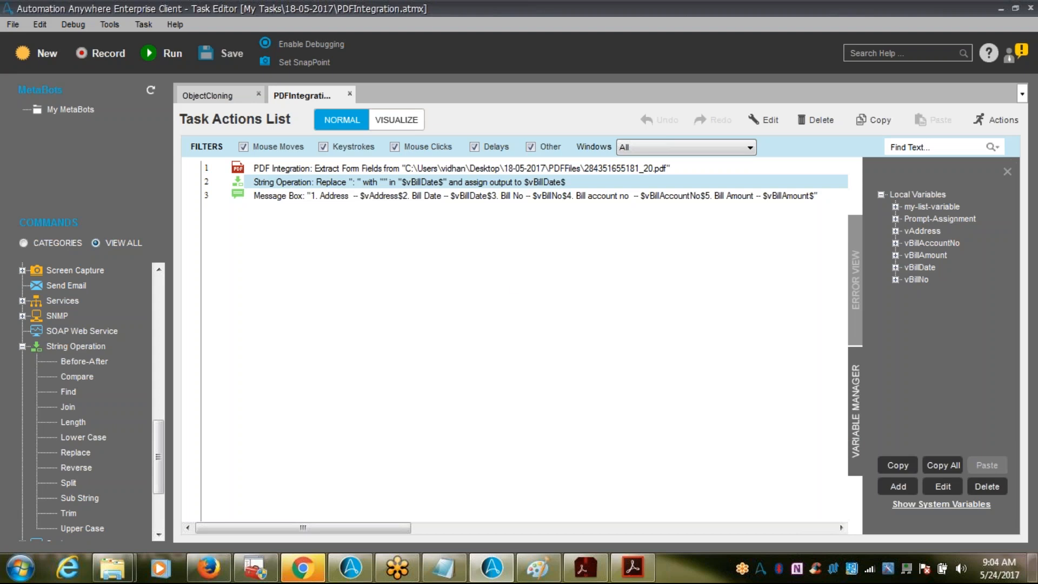
click(562, 195)
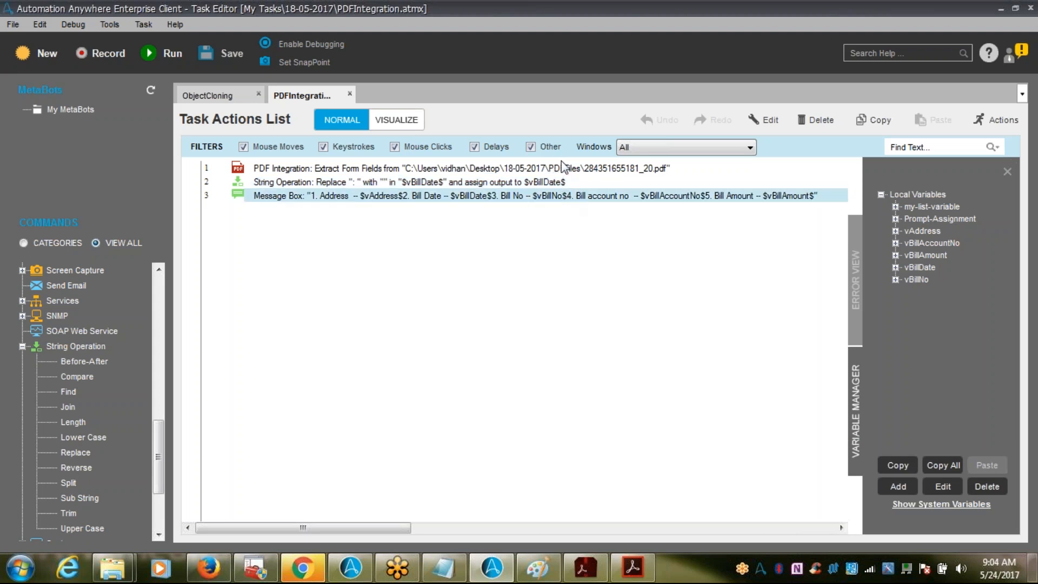
click(567, 170)
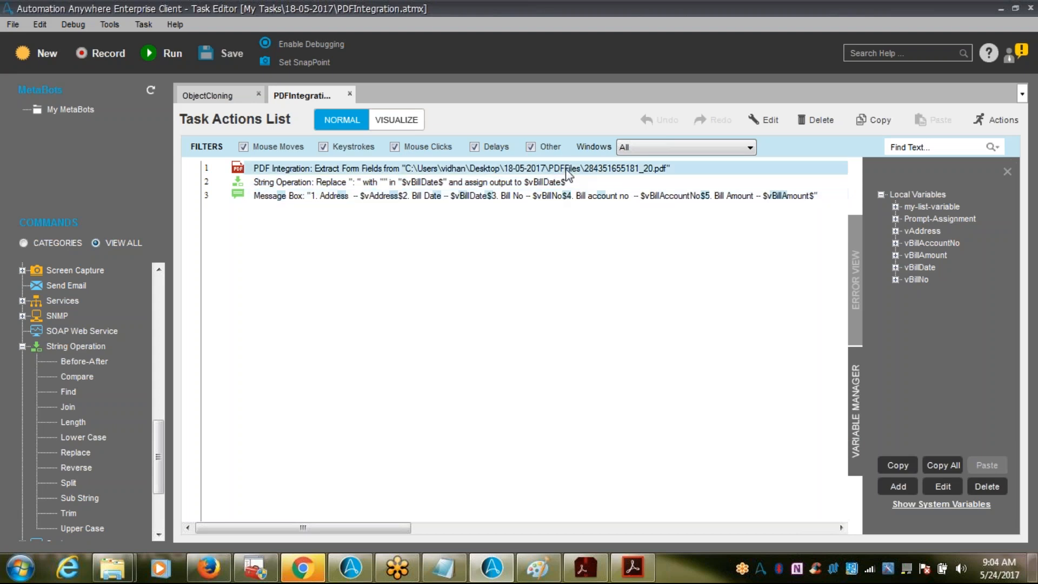
click(543, 185)
click(550, 196)
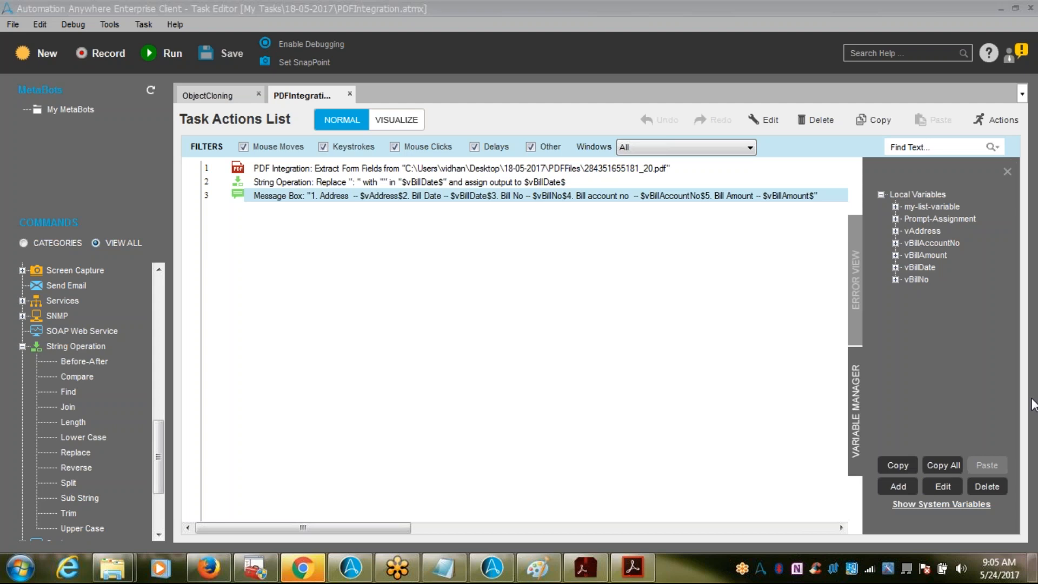
click(104, 413)
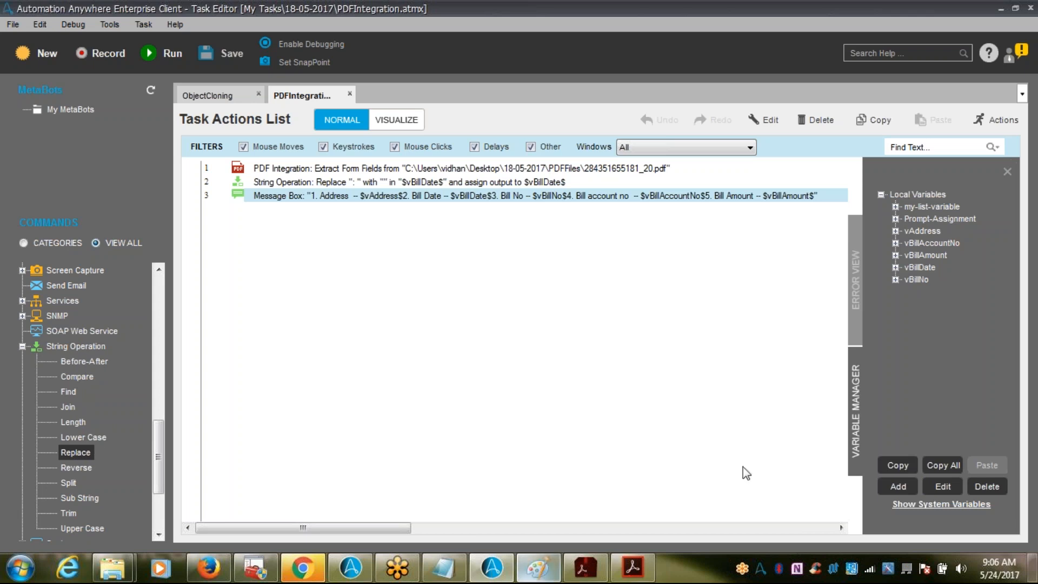
click(1034, 404)
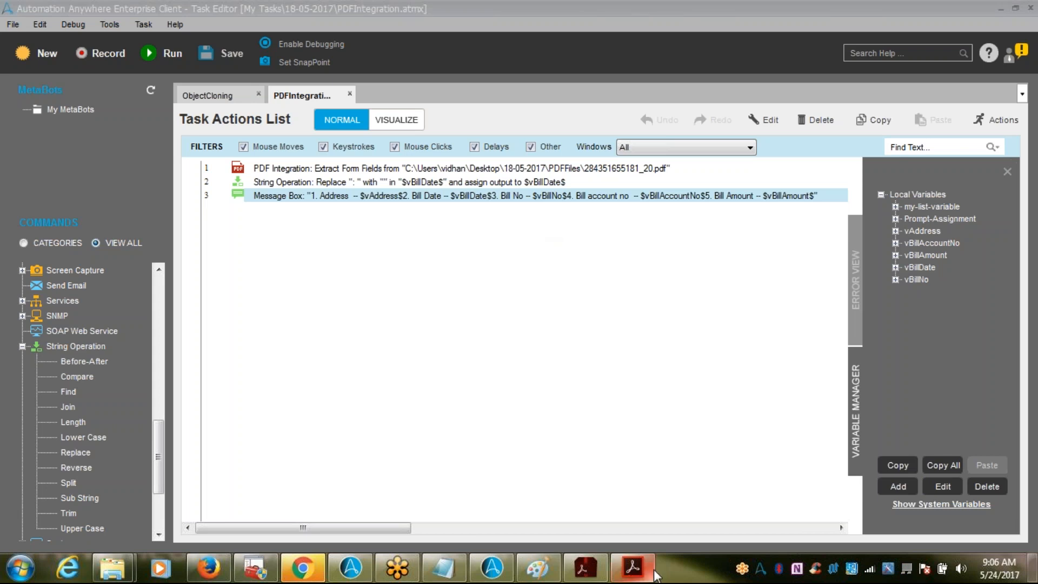
click(627, 577)
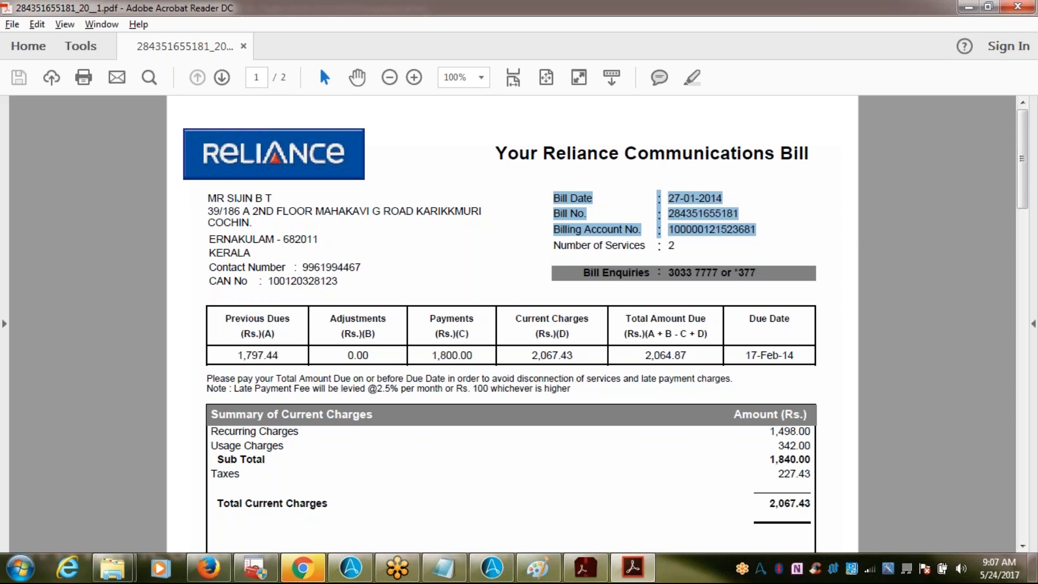
mouse_move(616, 573)
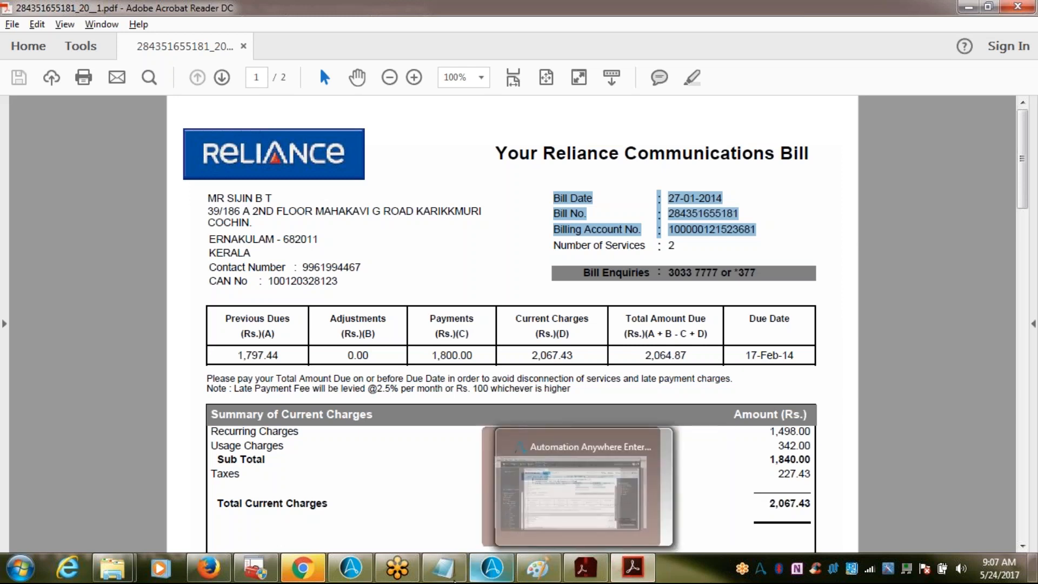
click(492, 567)
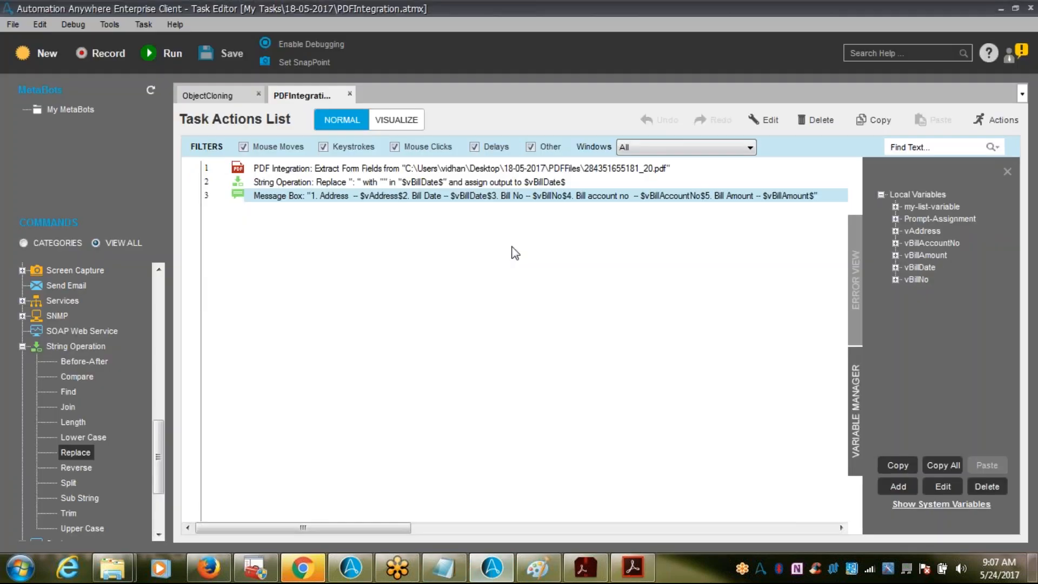
click(494, 173)
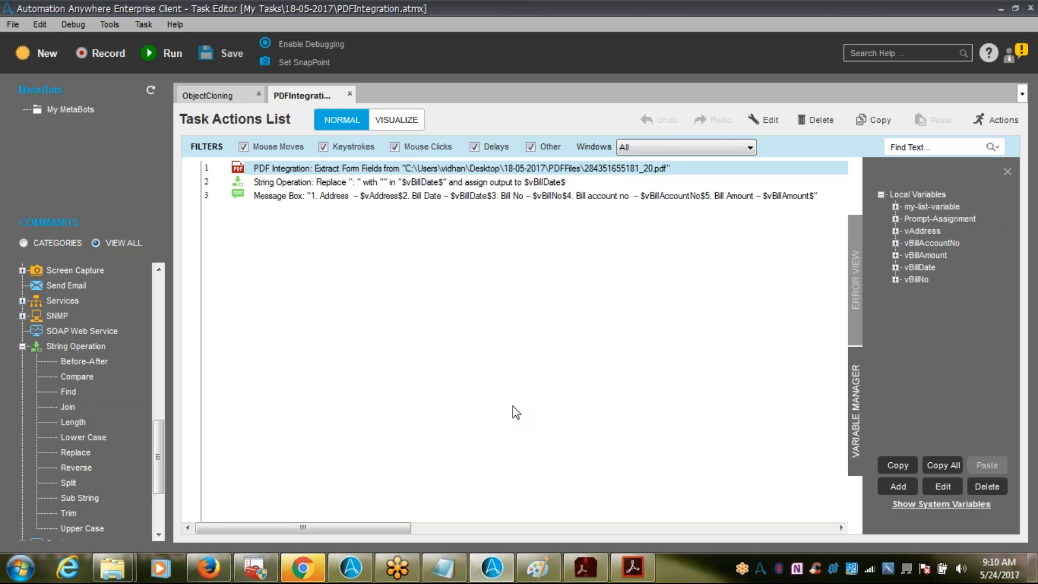
click(536, 574)
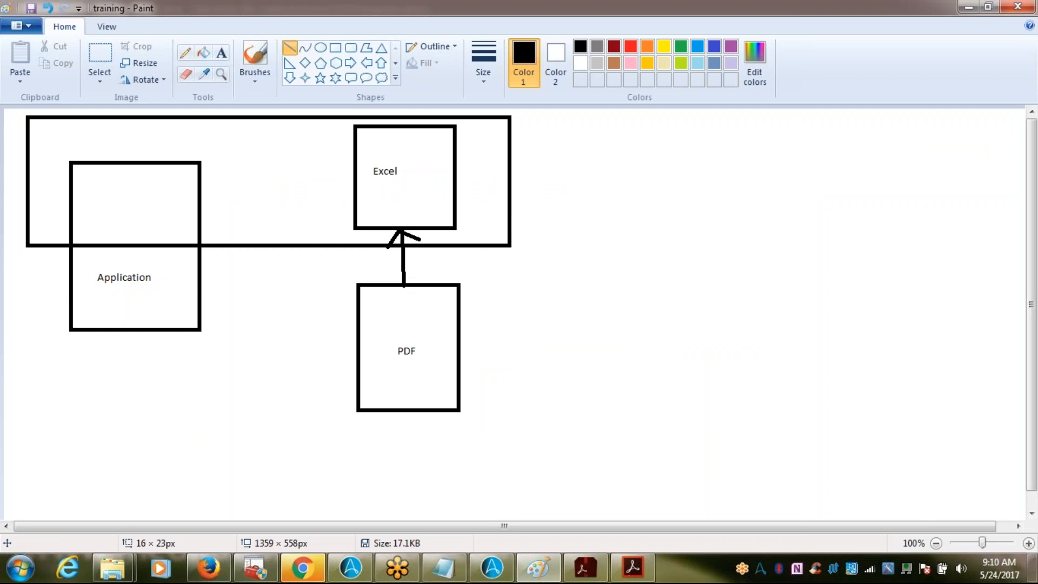
click(968, 6)
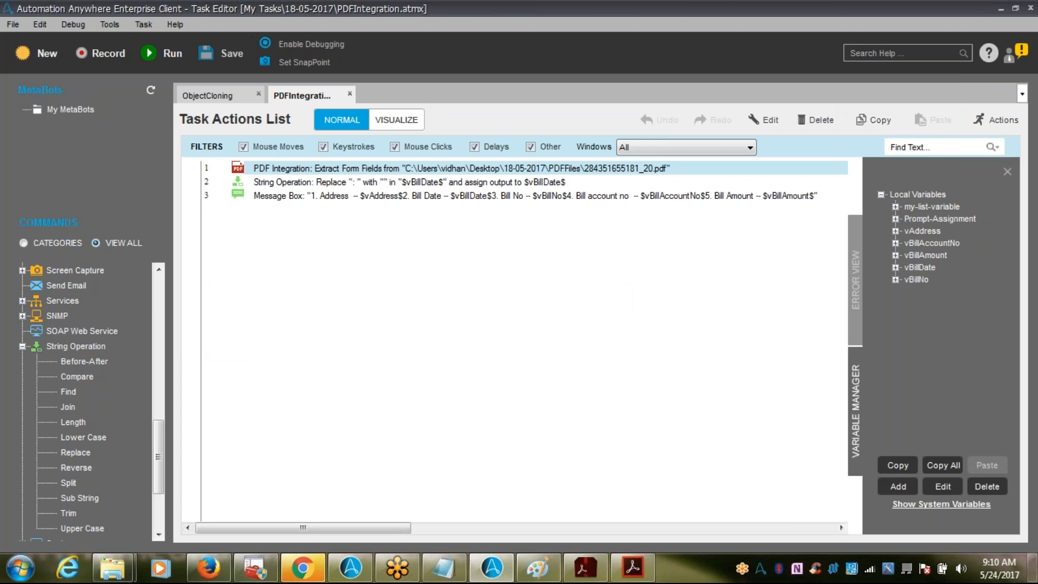
- Switch to the training notes in Notepad and add a "Commands Used" heading underlined with equals signs below the fields list
click(430, 575)
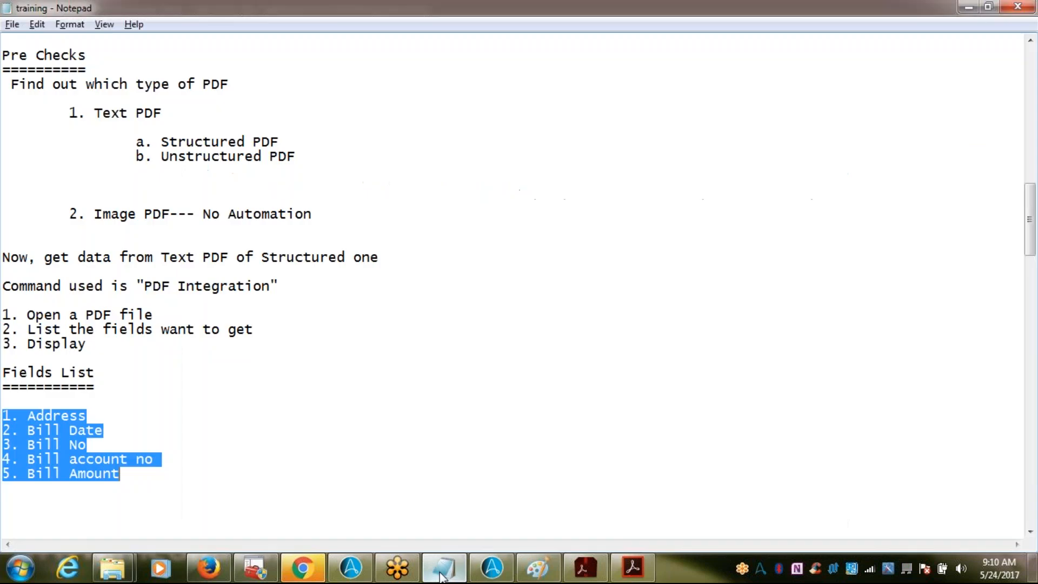
click(157, 489)
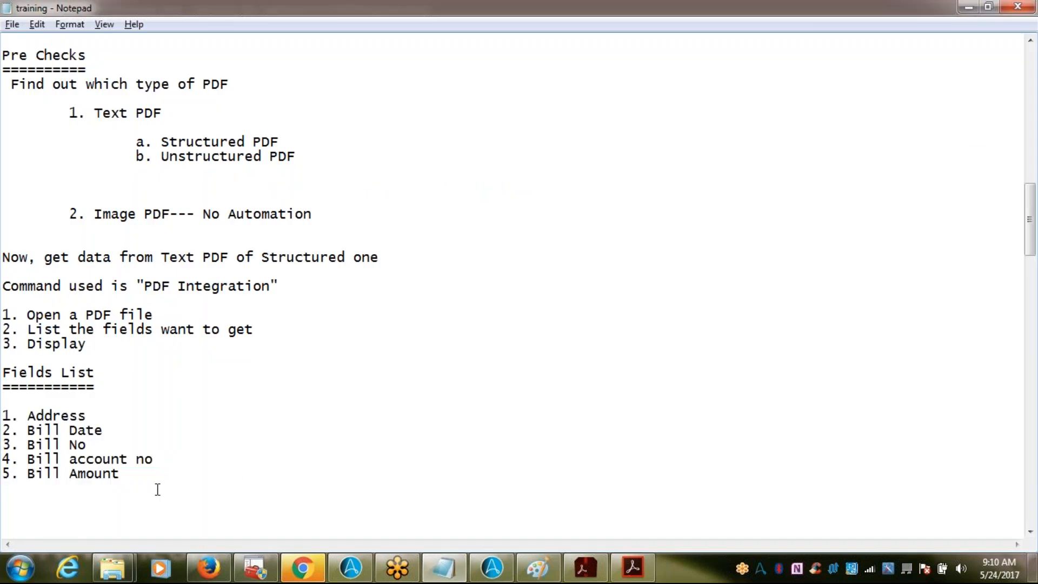
key(Return)
key(Return)
key(BackSpace)
text(Commen)
key(BackSpace)
key(BackSpace)
text(ands )
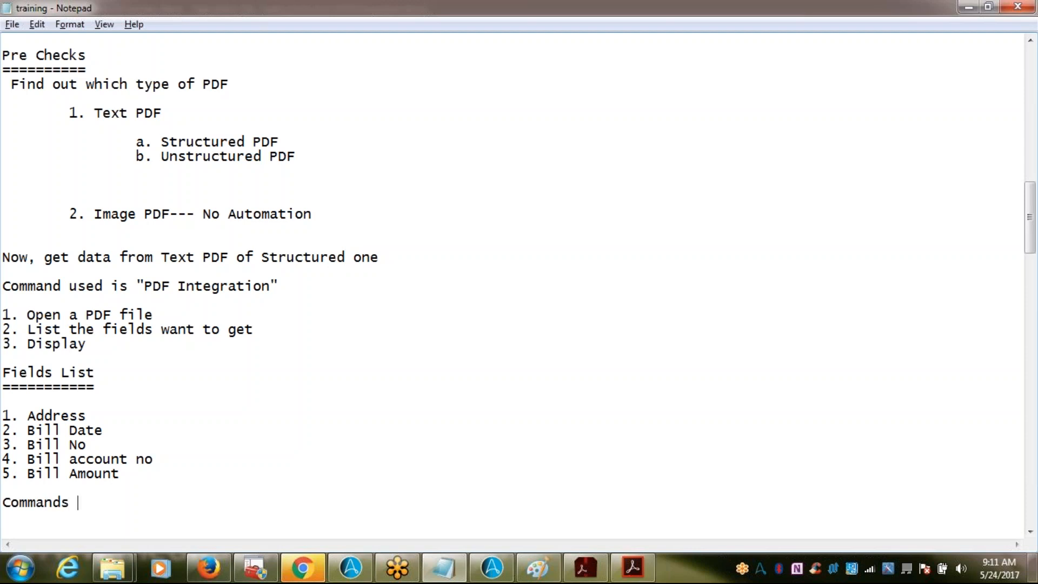
text(Used)
key(Return)
text(====)
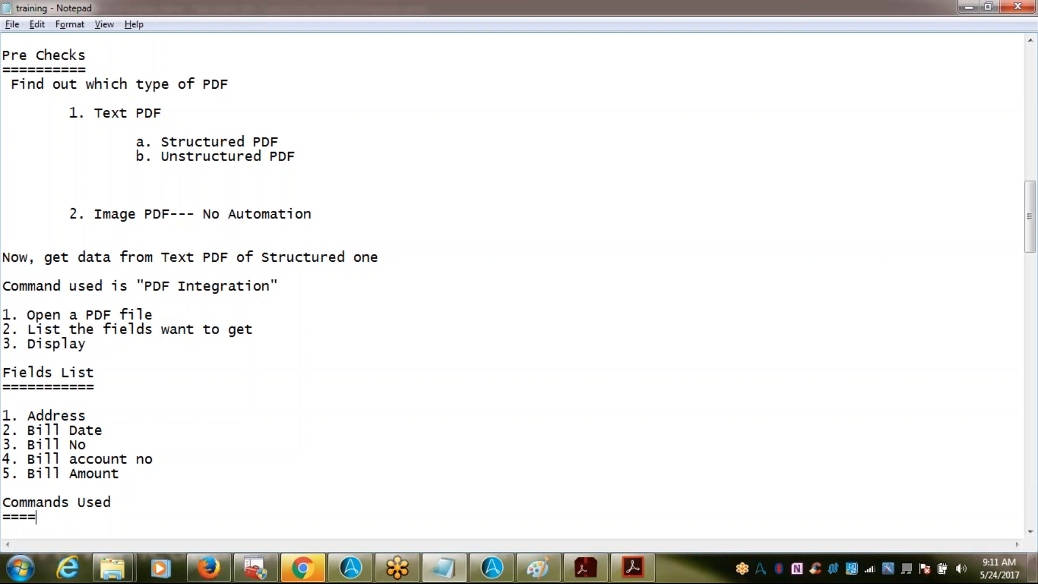
text(=========)
key(Return)
- Add "1. PDF Integration" with the indented sub-item "a. Extract Form Fields", checking the subcommand name in the Automation Anywhere command list
text(1.)
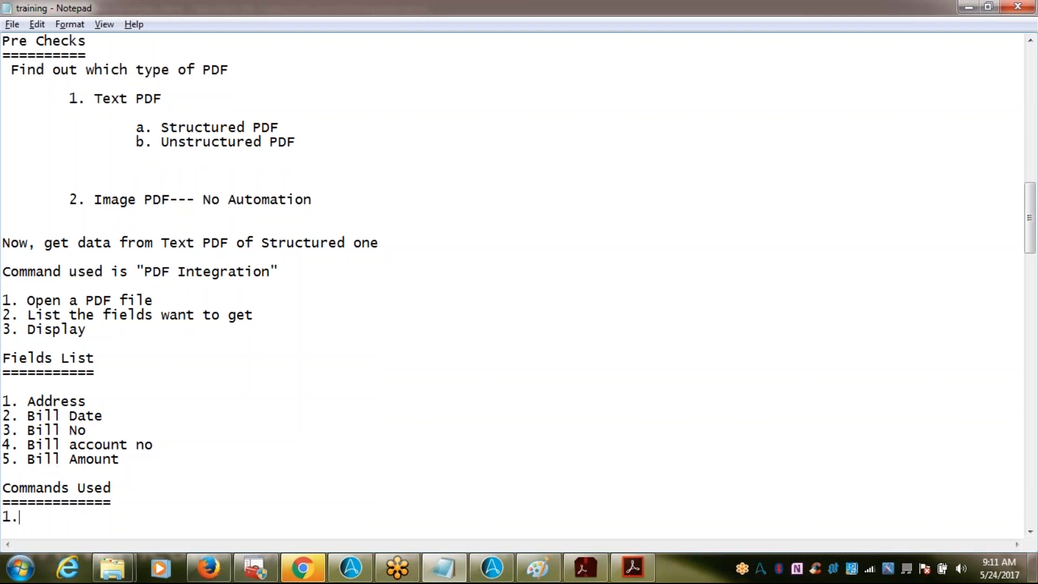
text( PDF Integration)
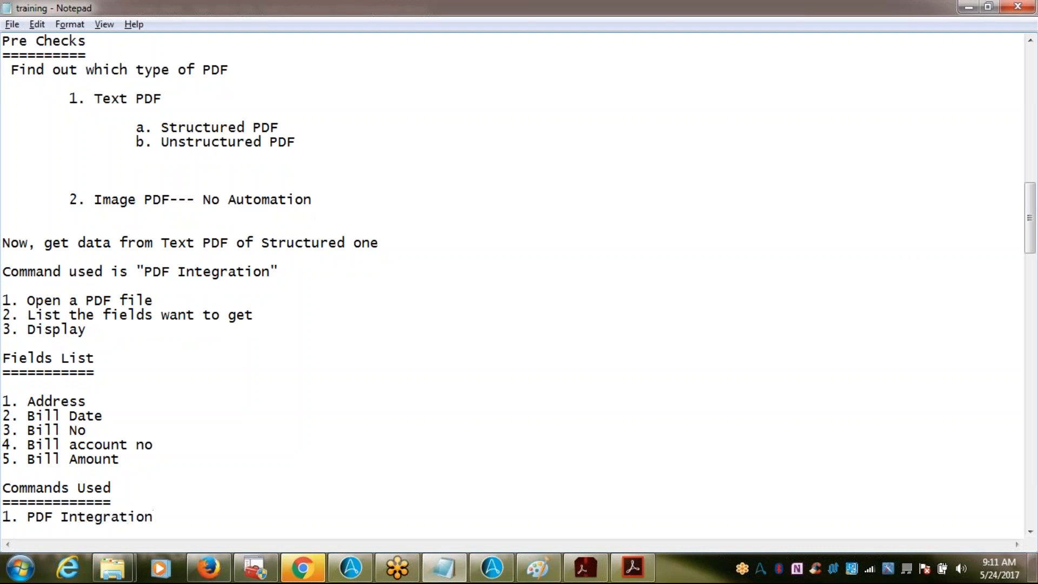
key(Return)
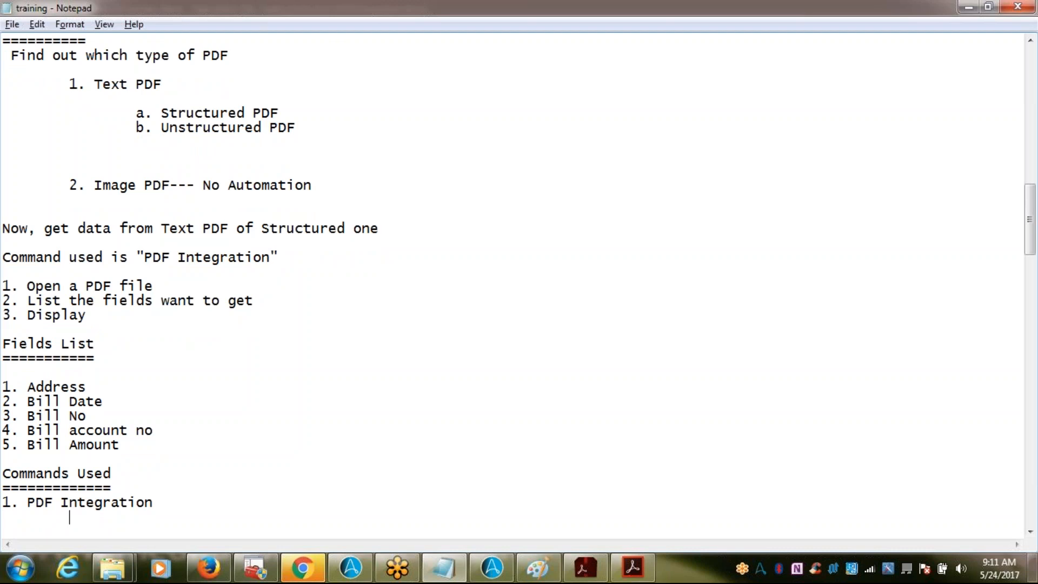
key(Tab)
text(a.)
key(alt+Tab)
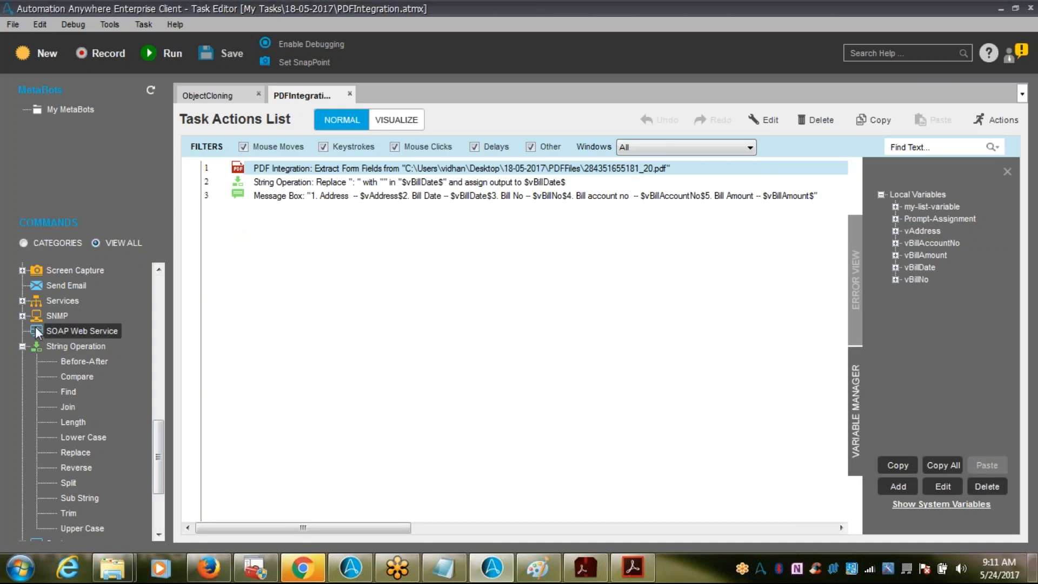
scroll(77, 327, up, 3)
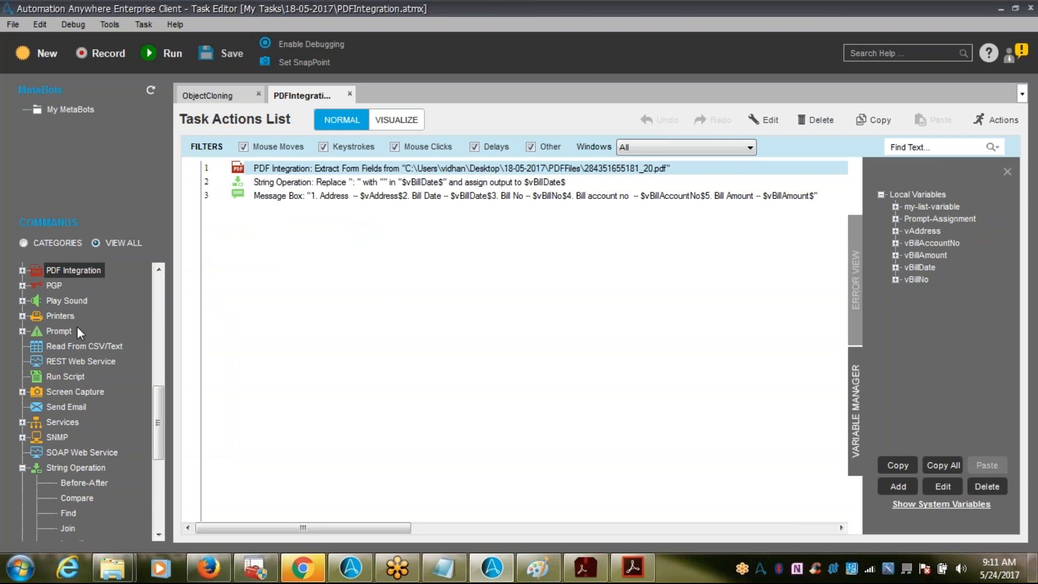
click(22, 271)
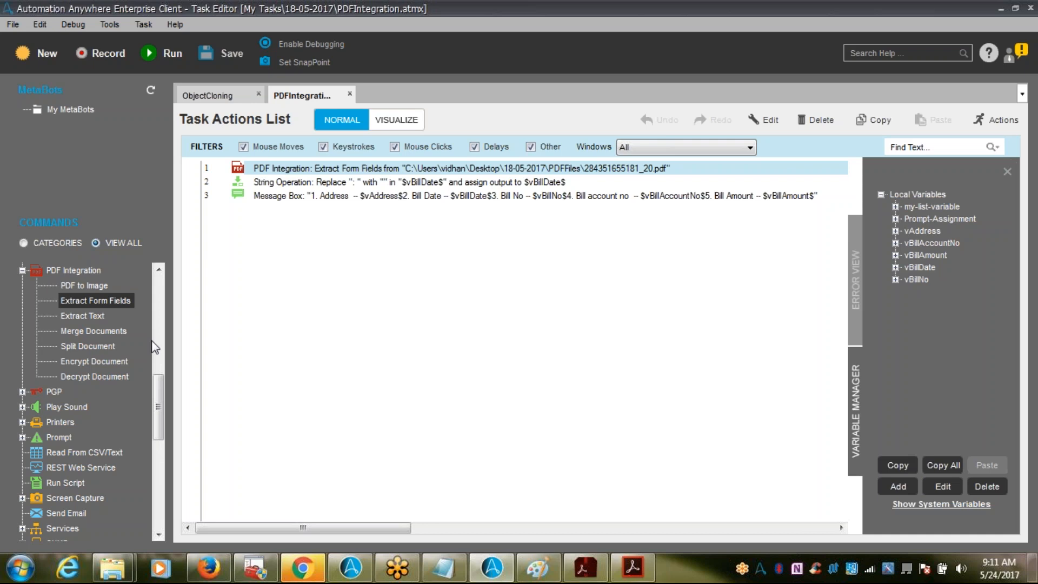
key(alt+Tab)
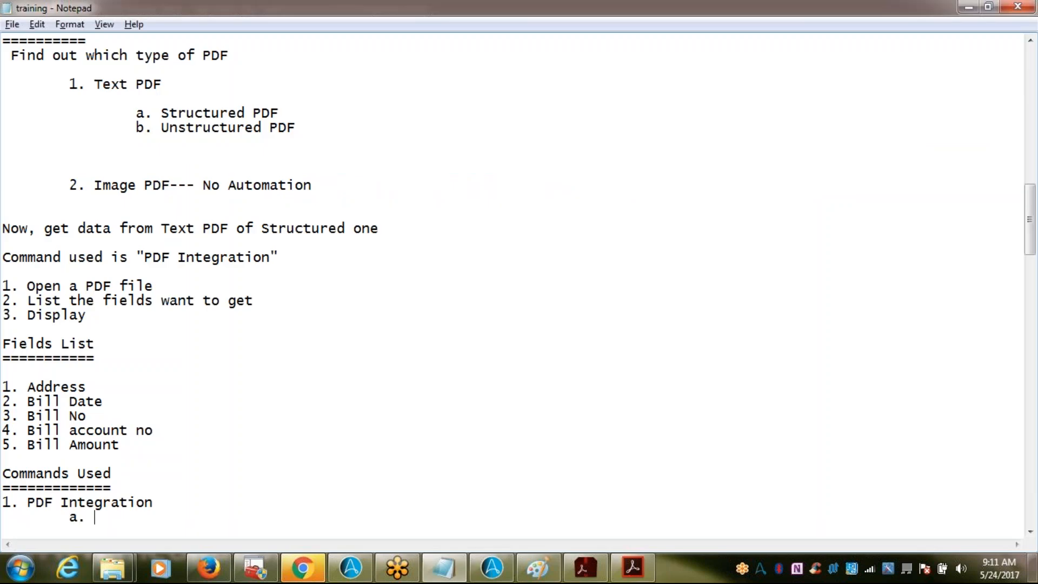
text(Extract Form)
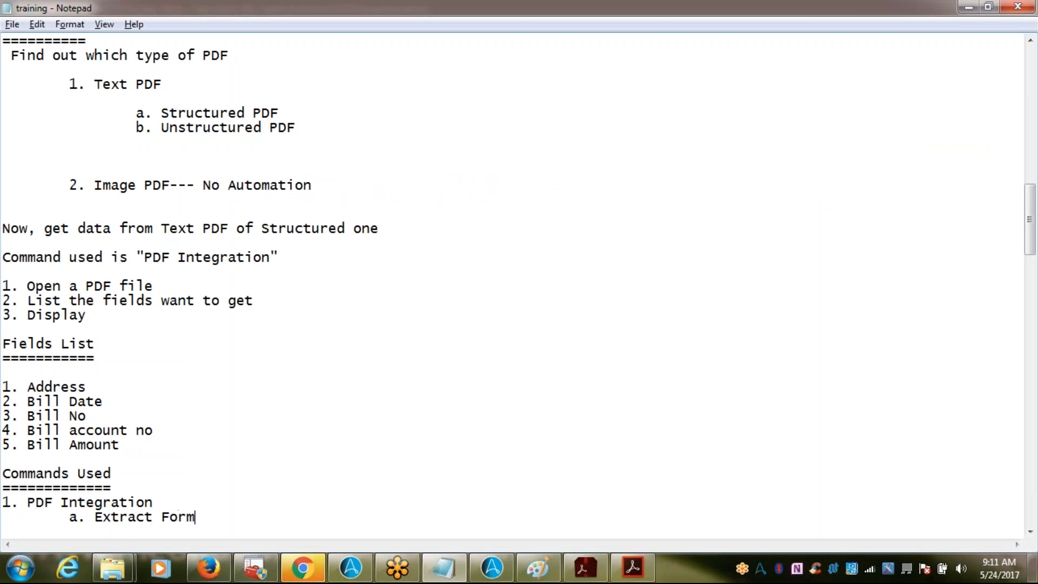
text( Fields)
- Check the task's second action in Automation Anywhere and add "2. String Operation" to the commands list in Notepad
key(alt+Tab)
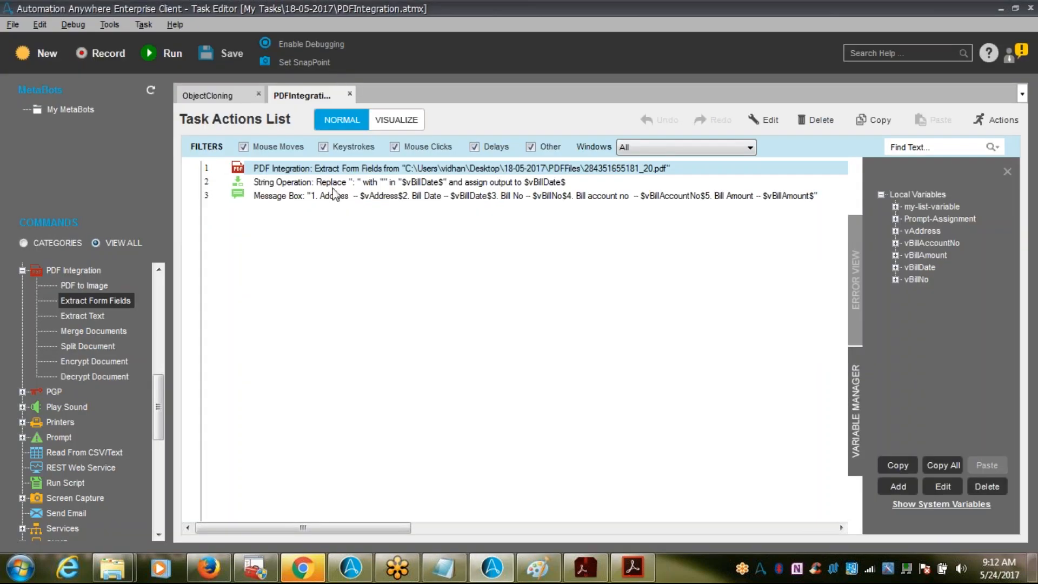
click(337, 184)
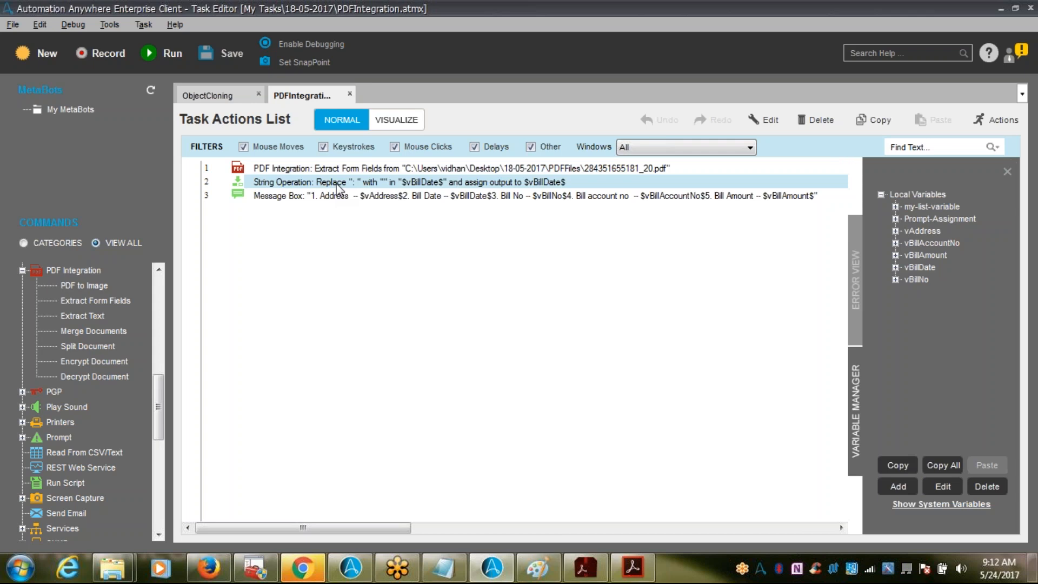
key(alt+Tab)
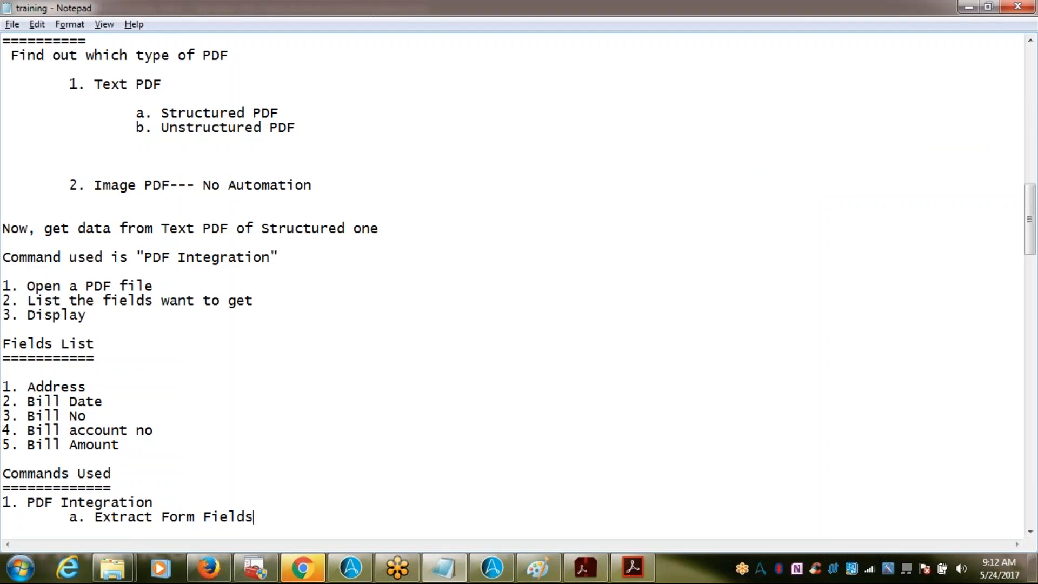
key(Return)
text(2. S)
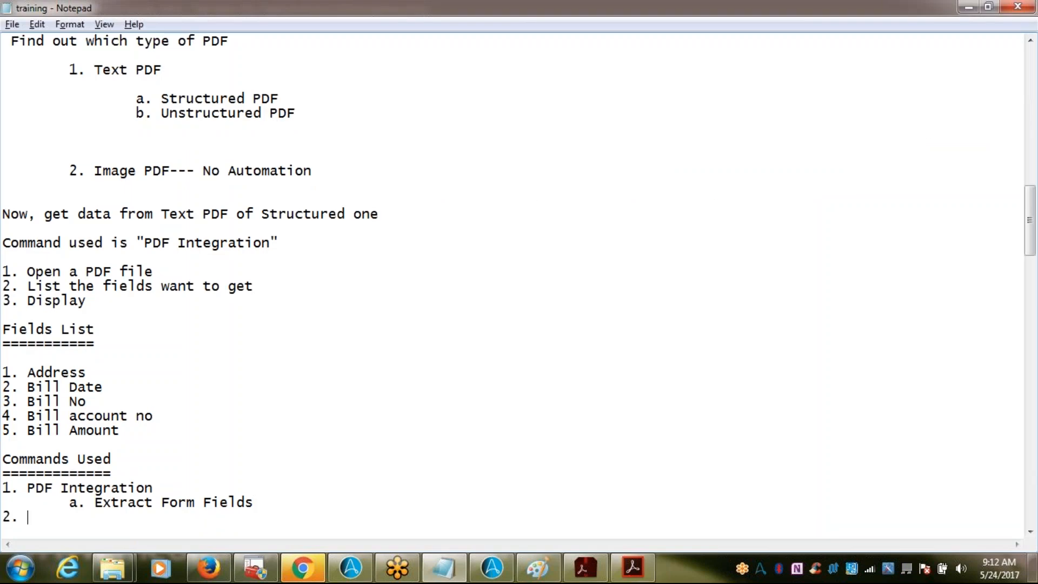
text(ng Operation)
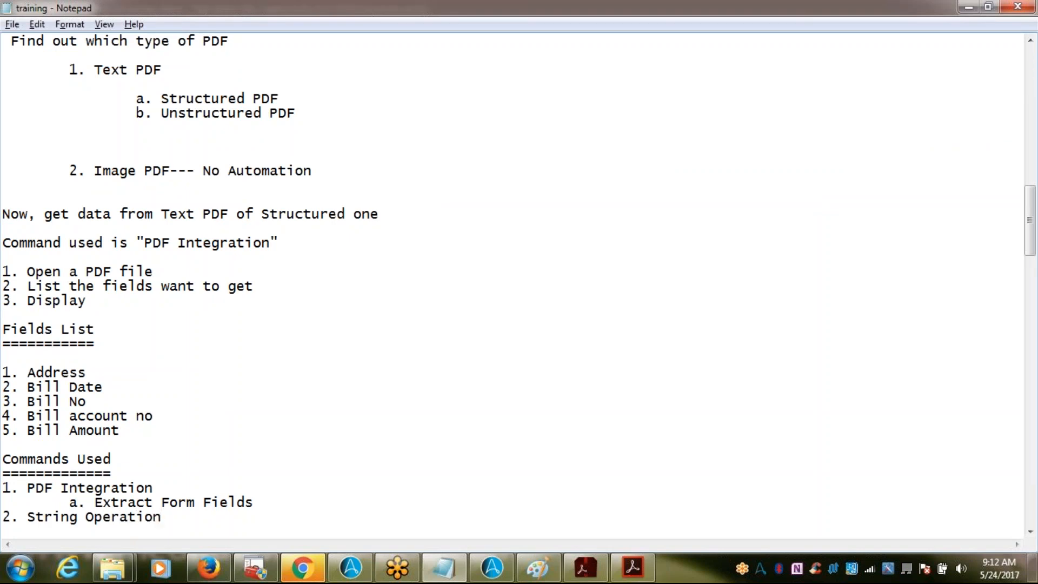
key(Return)
- Look up the Replace subcommand in Automation Anywhere and add "a. Replace" as an indented sub-item of String Operation in Notepad
key(alt+Tab)
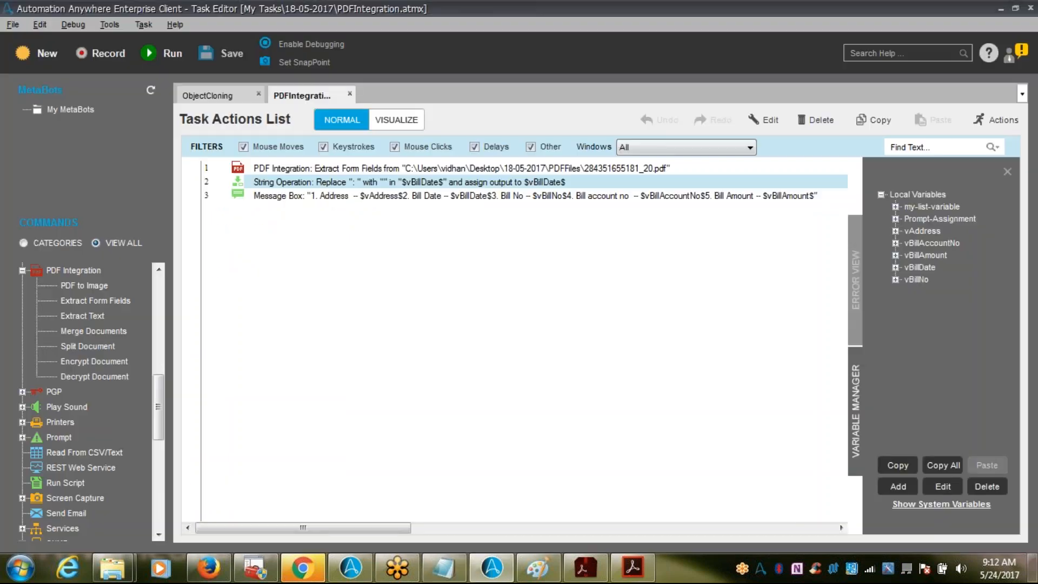
click(21, 271)
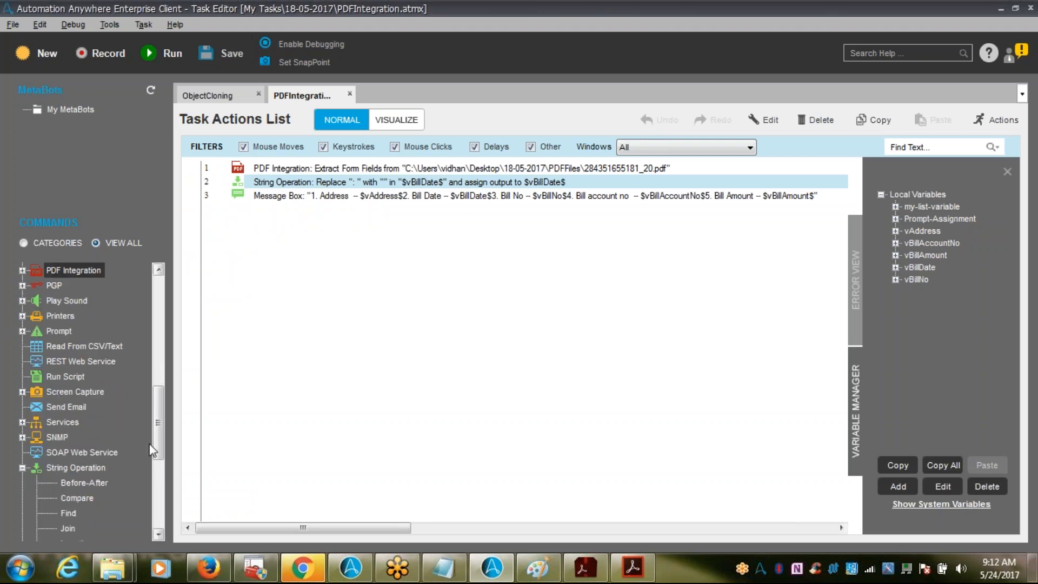
drag(157, 424, 162, 452)
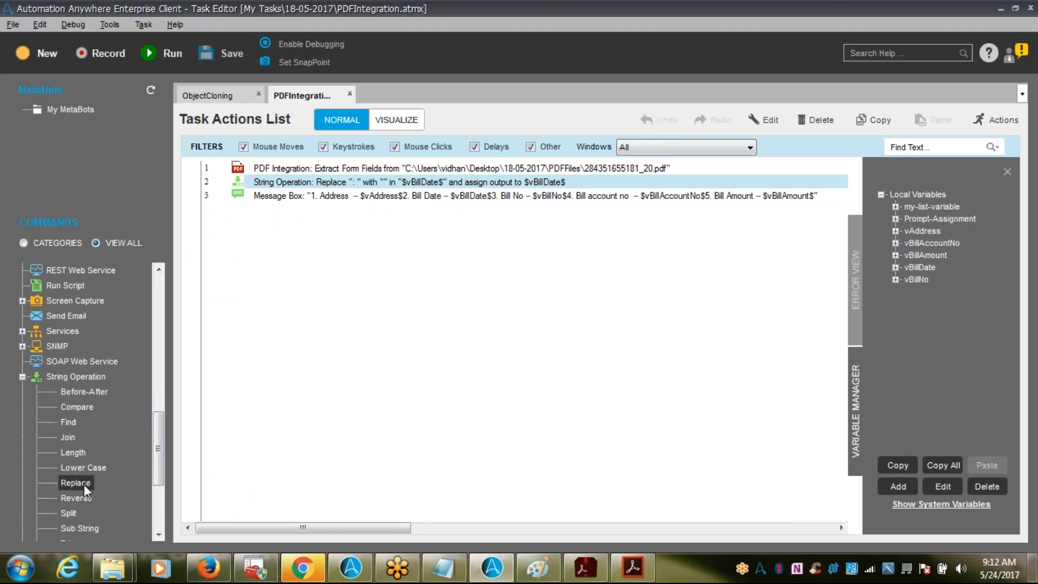
key(alt+Tab)
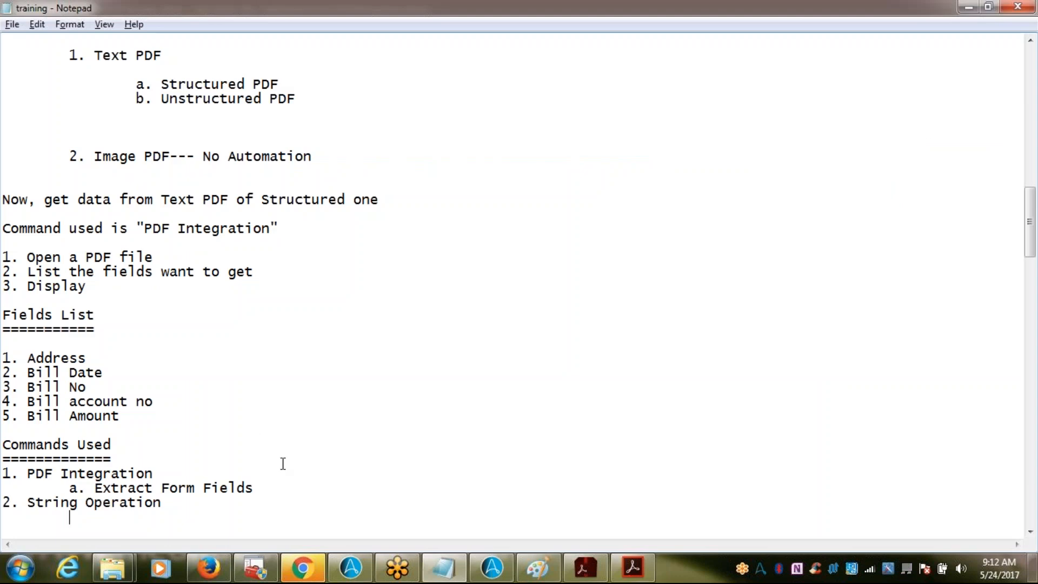
key(Return)
key(Tab)
text(a. Replace)
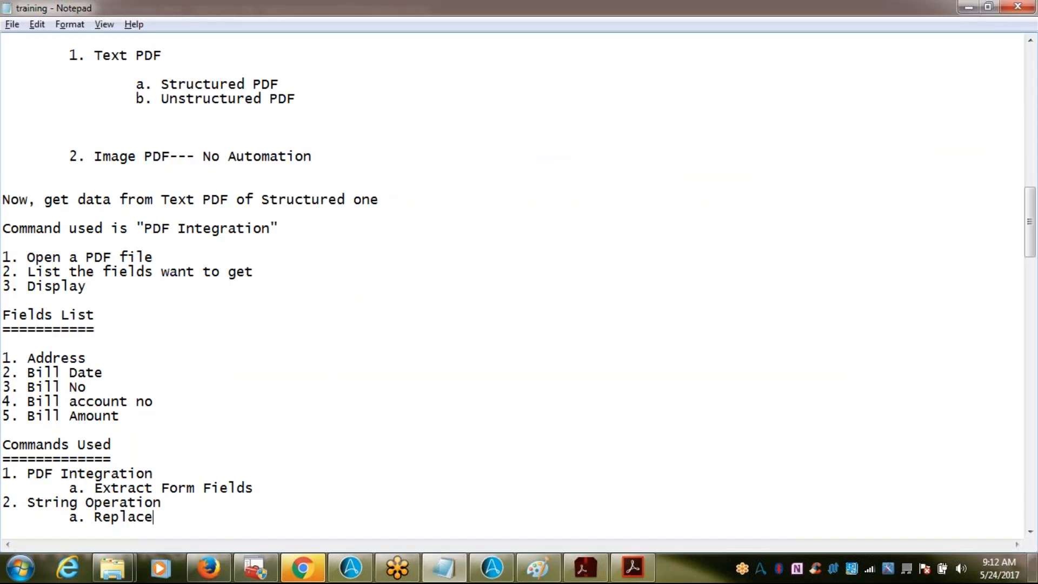
key(Return)
key(Return)
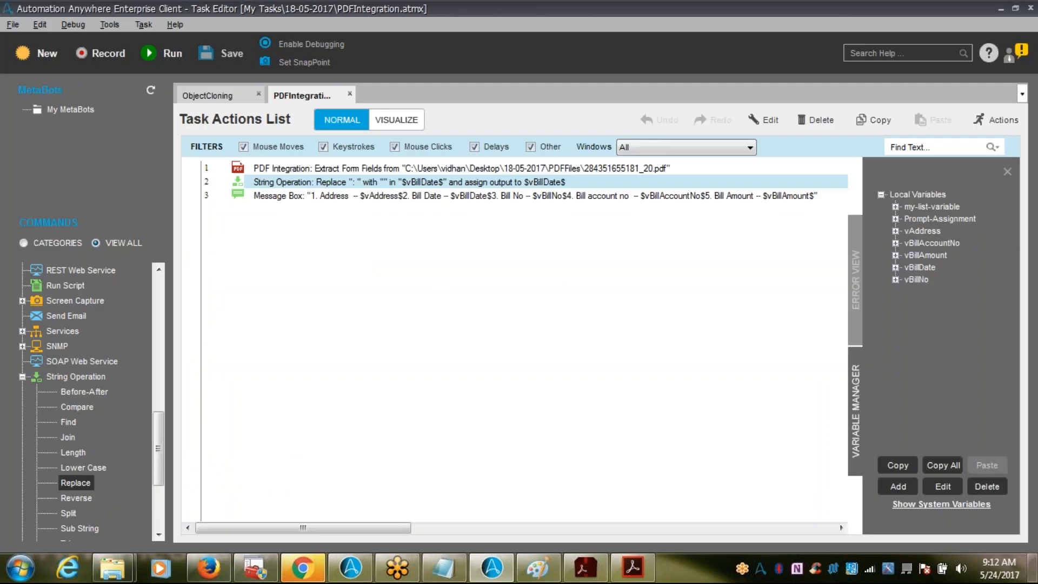
- Check the Message Box action in the task, and insert a blank line below the "Commands Used" underline in Notepad
click(514, 198)
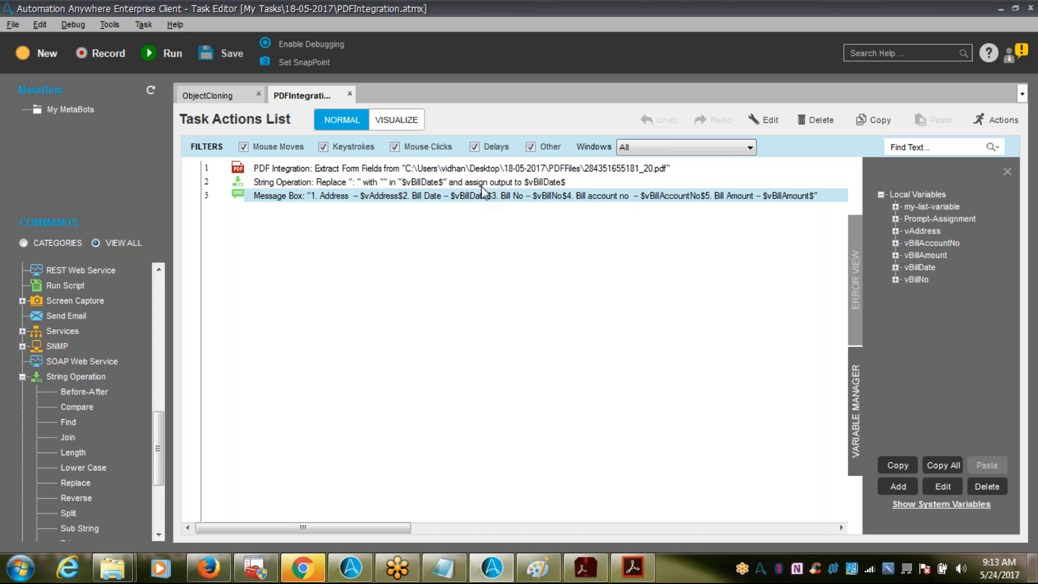
click(443, 567)
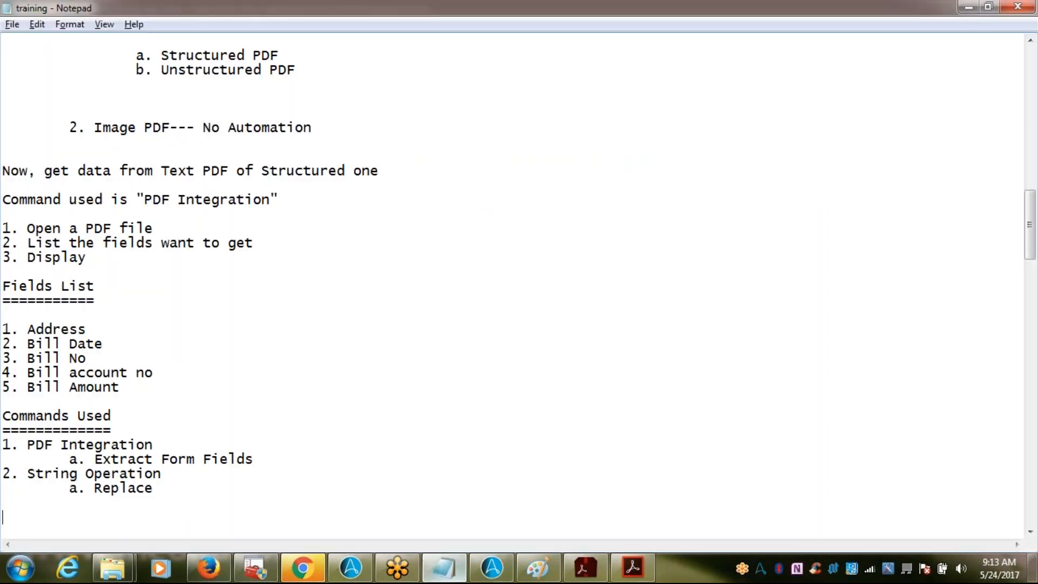
click(151, 432)
key(Return)
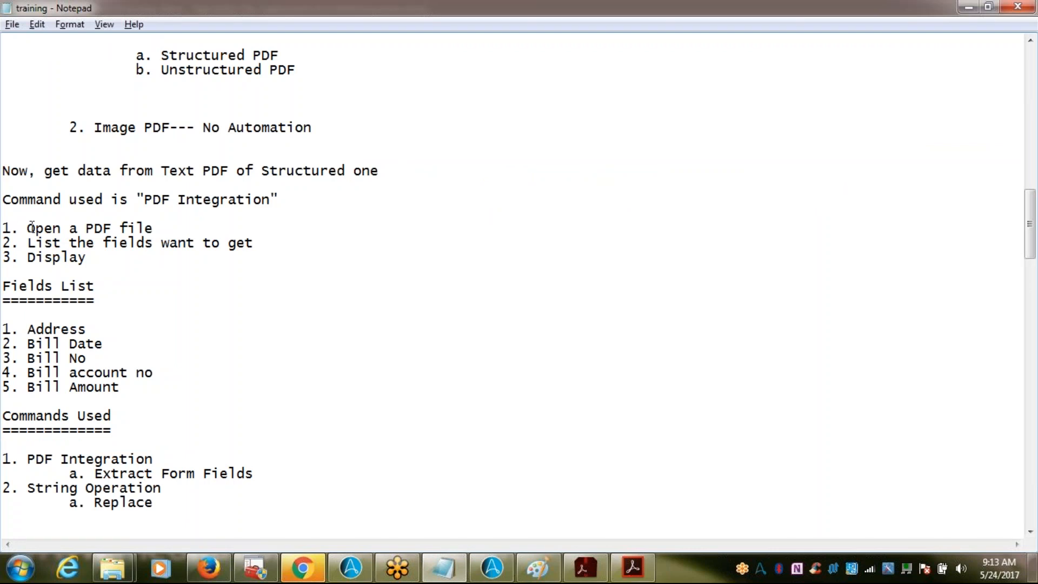
- Review the three procedure steps and the Commands Used entries in the notes, and the Excel/PDF diagram in Paint
drag(5, 228, 27, 228)
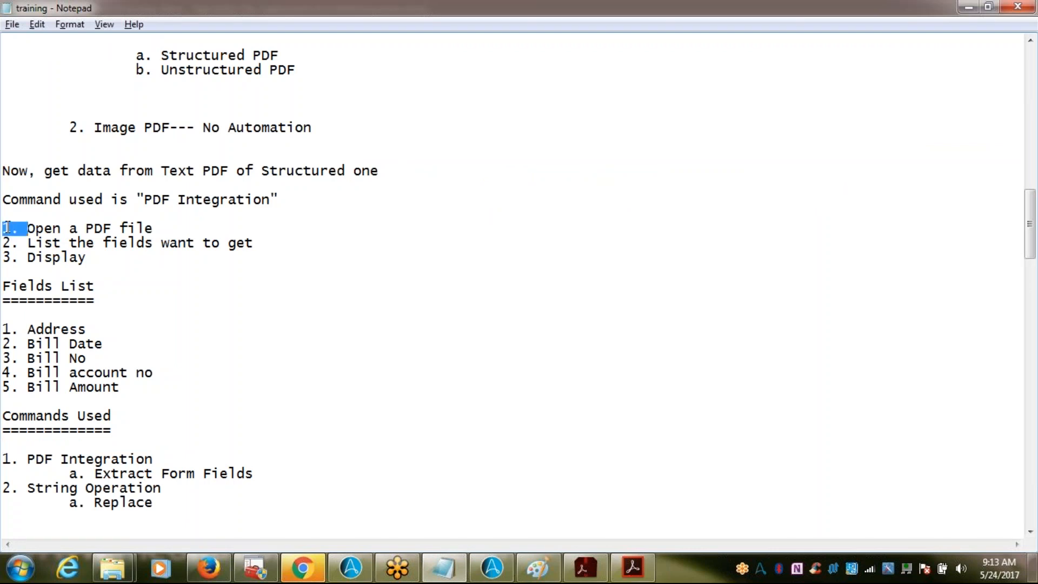
shift+click(92, 258)
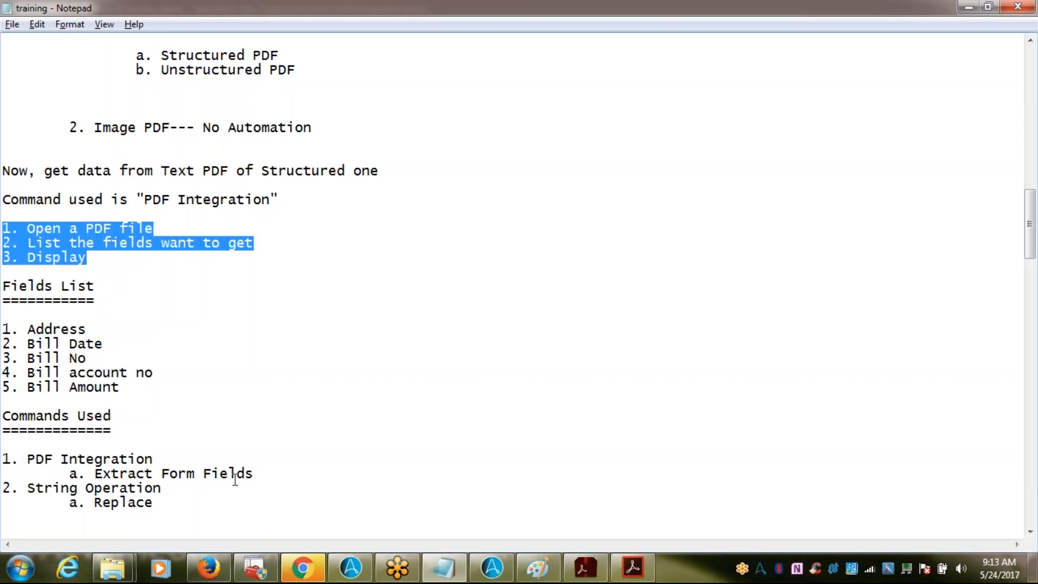
click(187, 504)
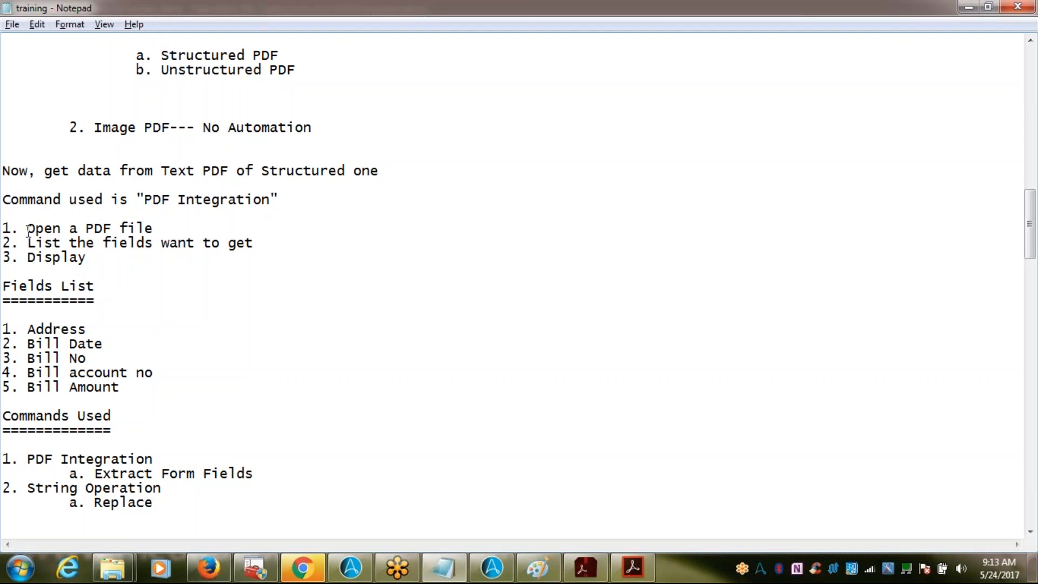
drag(28, 231, 85, 269)
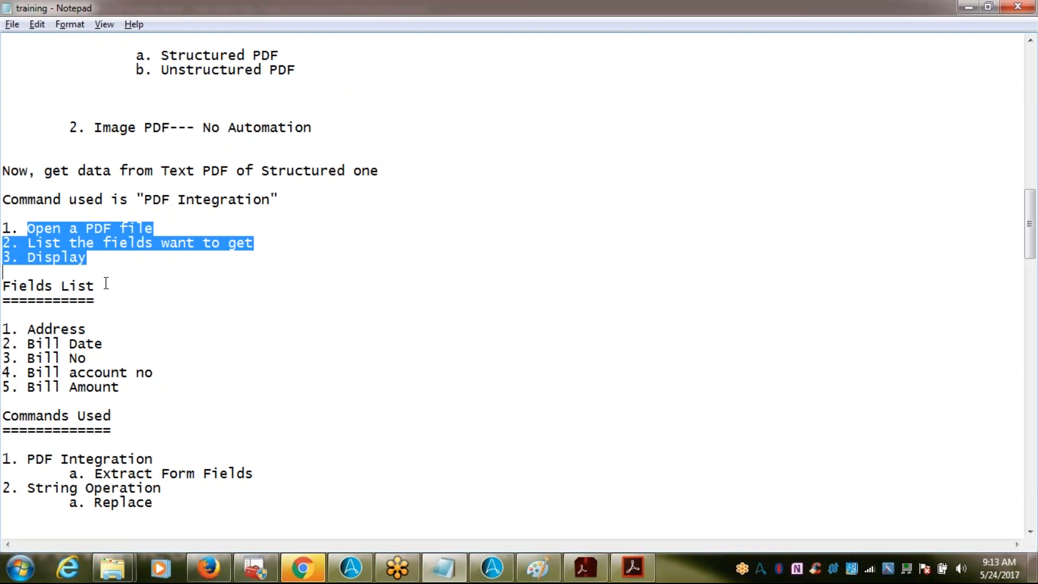
drag(27, 459, 183, 514)
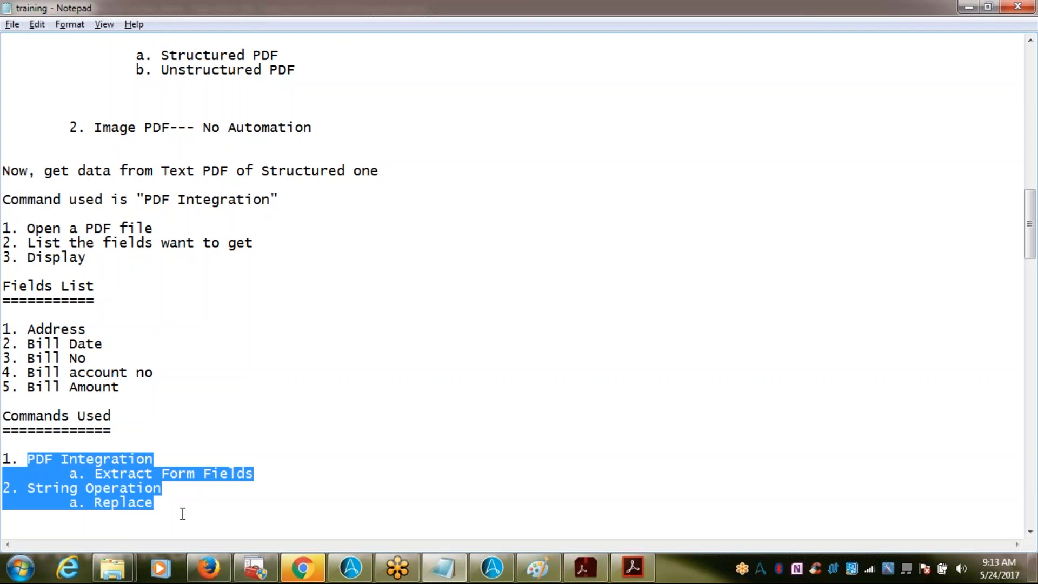
click(335, 383)
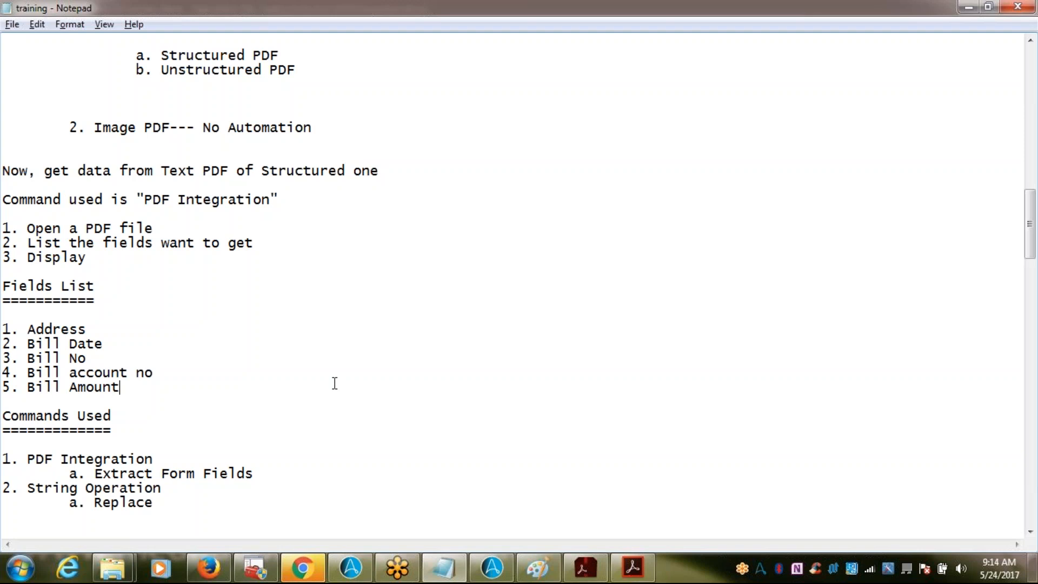
click(537, 573)
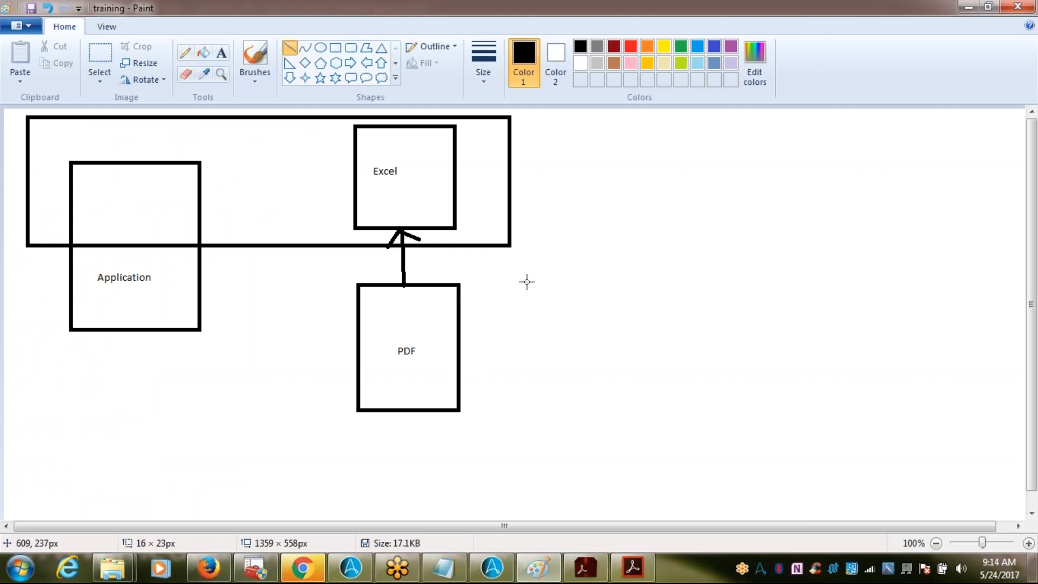
click(967, 8)
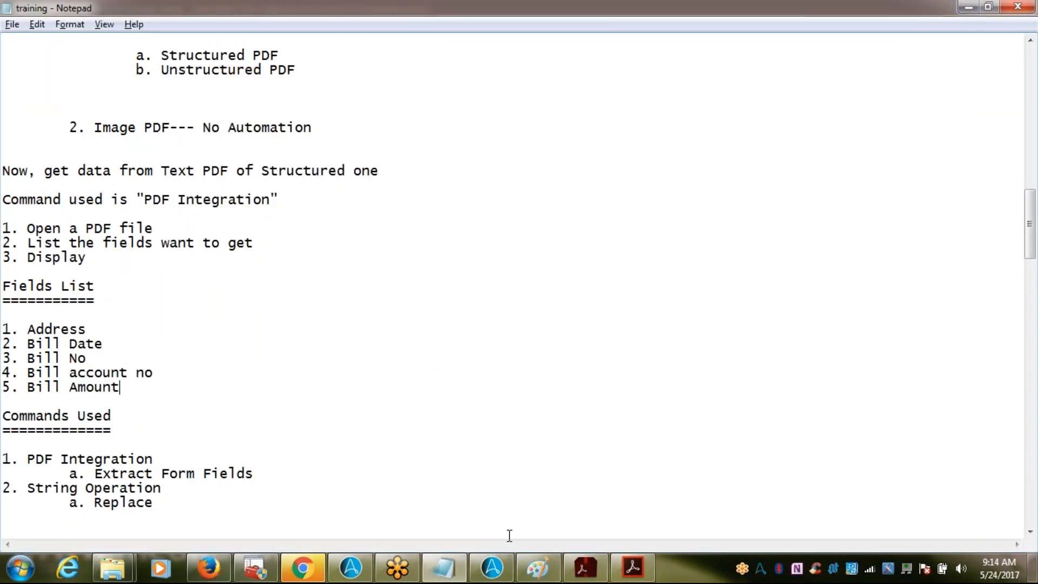
- Find the source bill PDF among the open windows and switch to it in Adobe Acrobat Reader
click(301, 570)
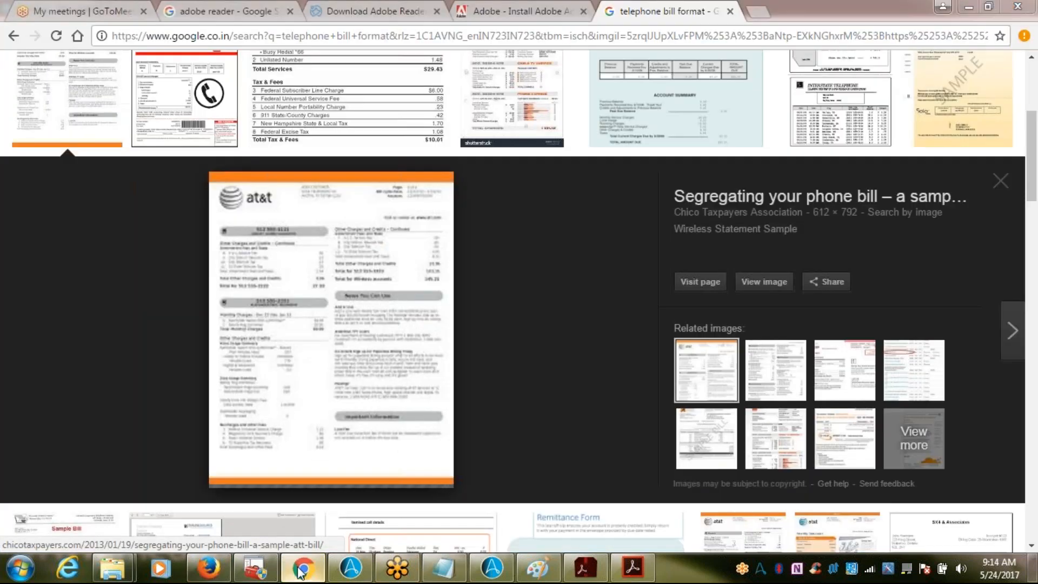
click(301, 571)
mouse_move(651, 576)
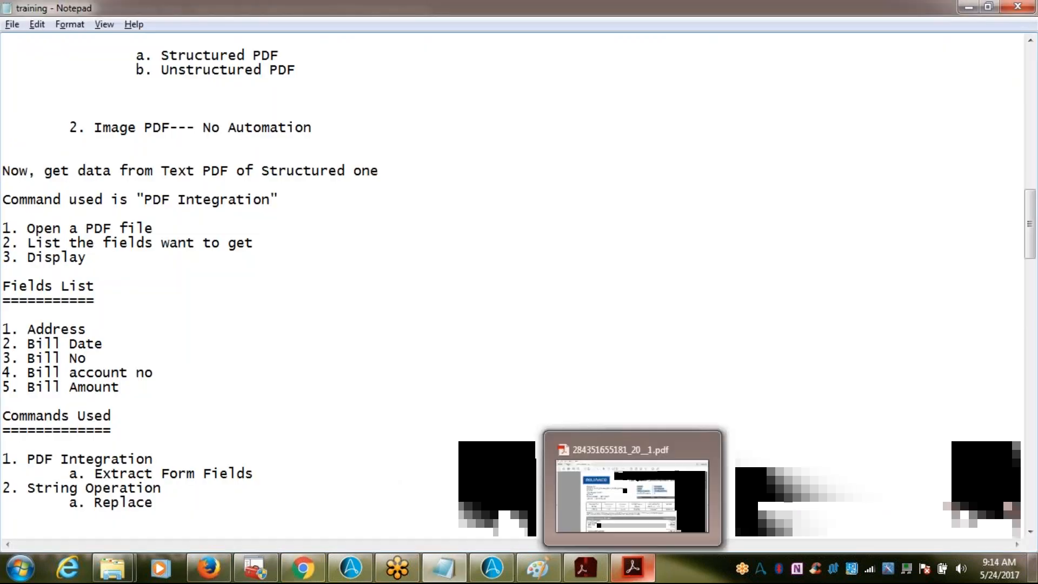